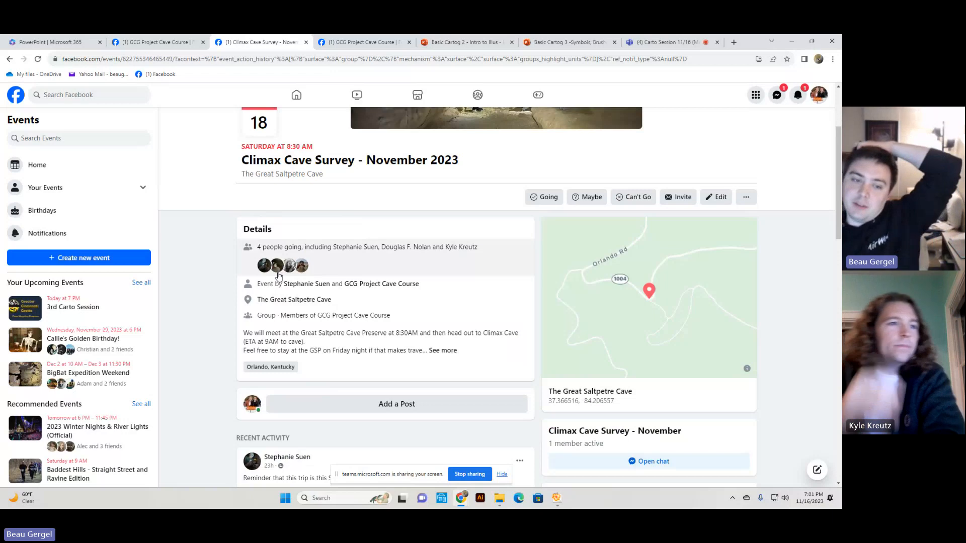
# Step: Review the survey shots that need reshooting, including B4-C1 and C1-C2, in the event's November 4 post
pyautogui.scroll(-8, 419, 250)
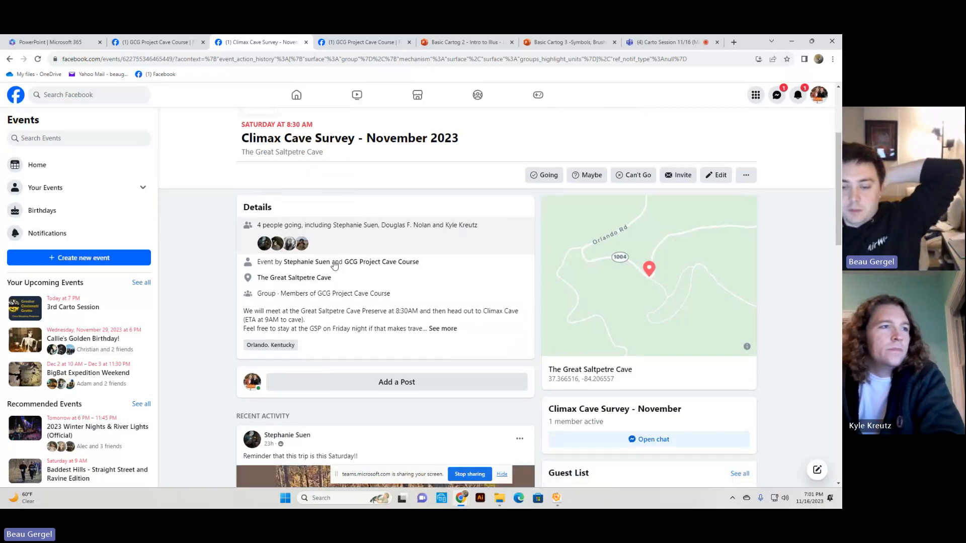
pyautogui.scroll(-10, 419, 250)
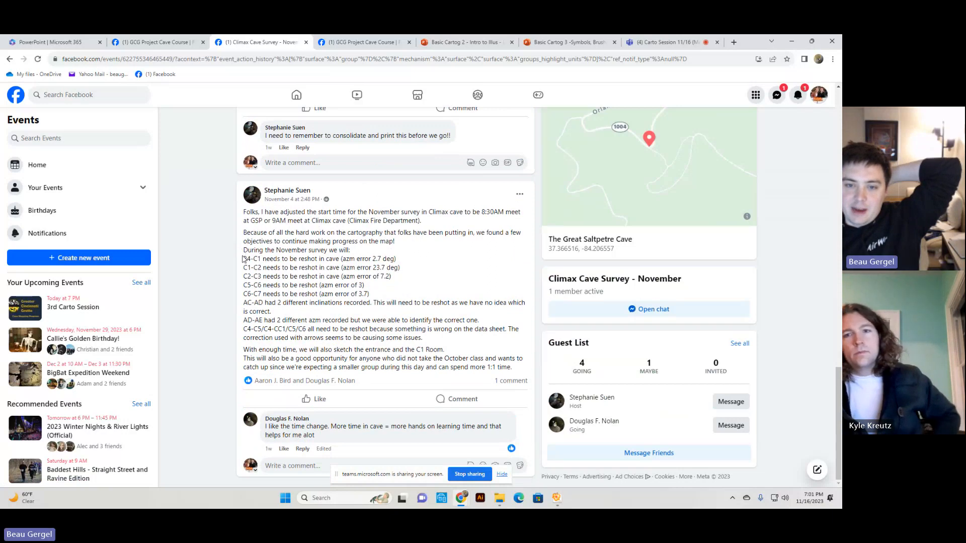
pyautogui.moveTo(245, 258); pyautogui.dragTo(447, 340)
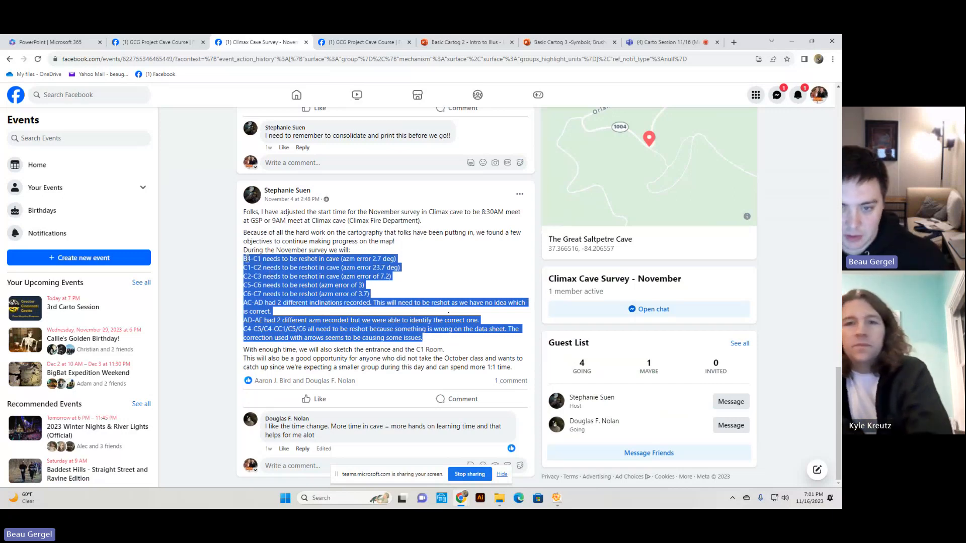
pyautogui.moveTo(246, 258); pyautogui.dragTo(397, 264)
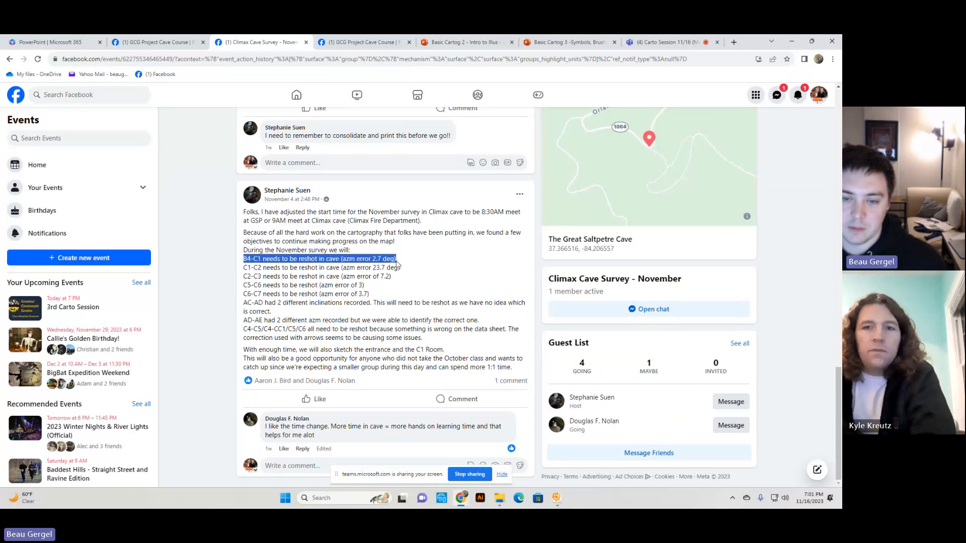
pyautogui.click(397, 263)
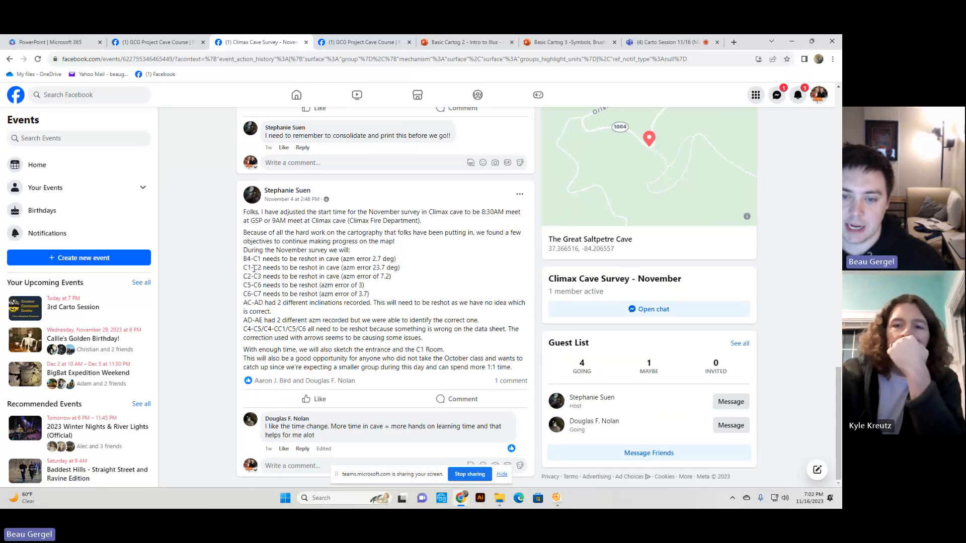
pyautogui.moveTo(245, 267); pyautogui.dragTo(342, 270)
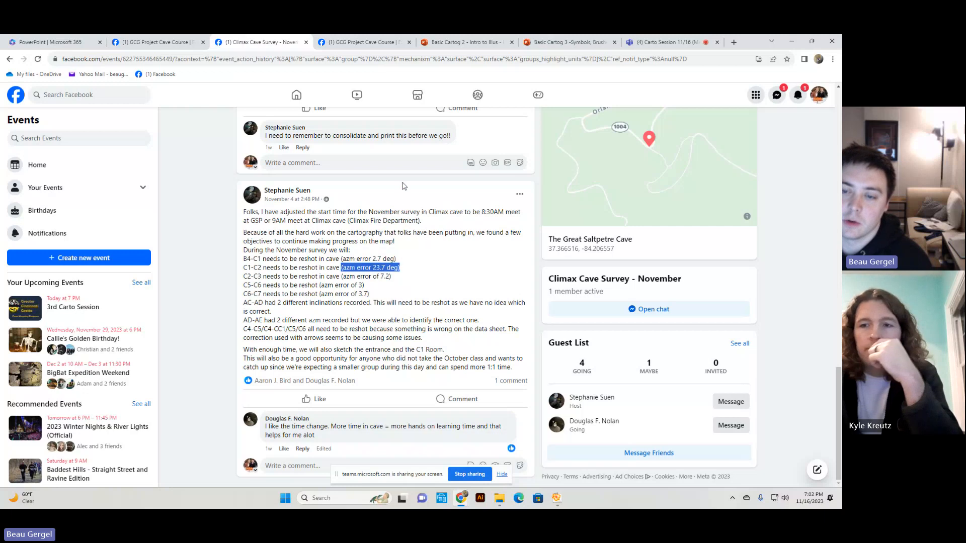
# Step: Switch to Adobe Illustrator and examine the upper cave survey scans in the Climax Cave master map
pyautogui.click(555, 499)
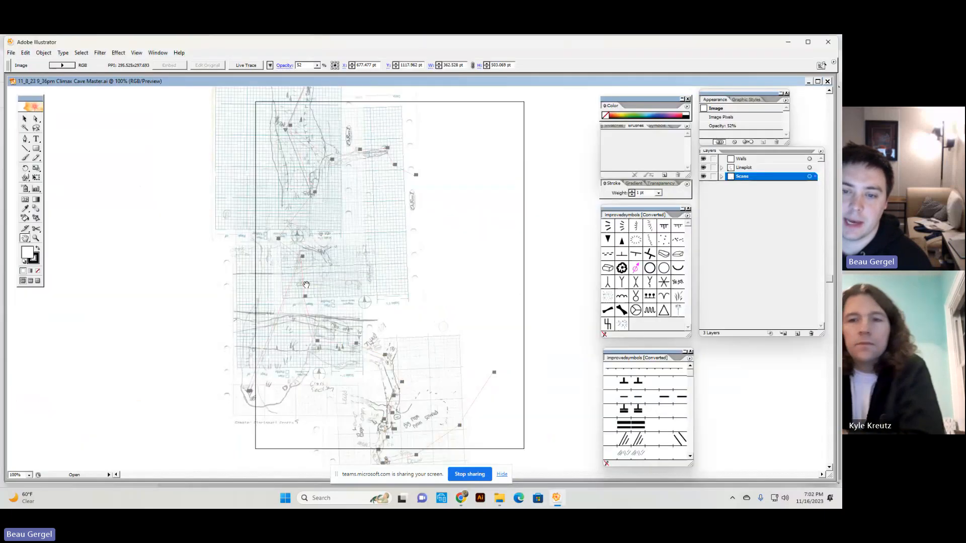
pyautogui.moveTo(311, 254); pyautogui.dragTo(367, 300)
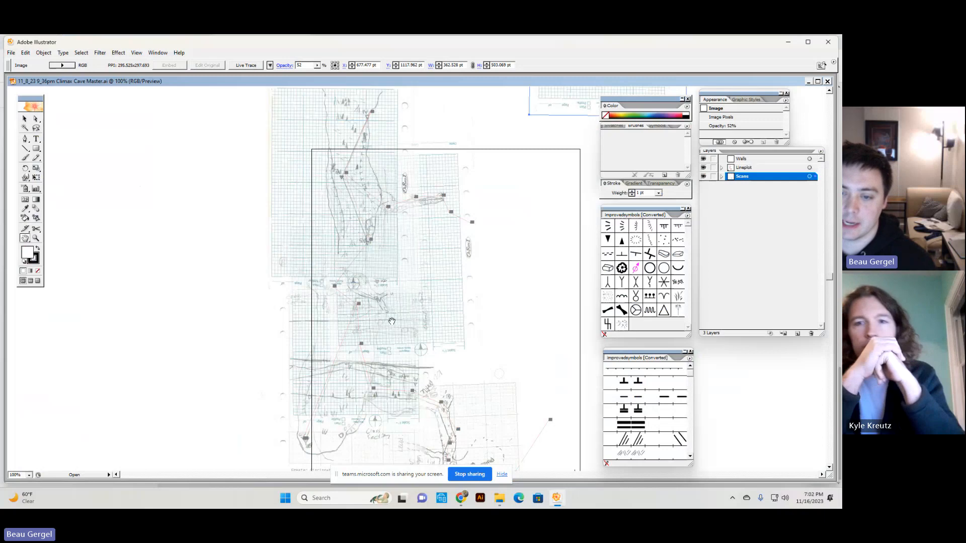
pyautogui.scroll(2, 373, 216)
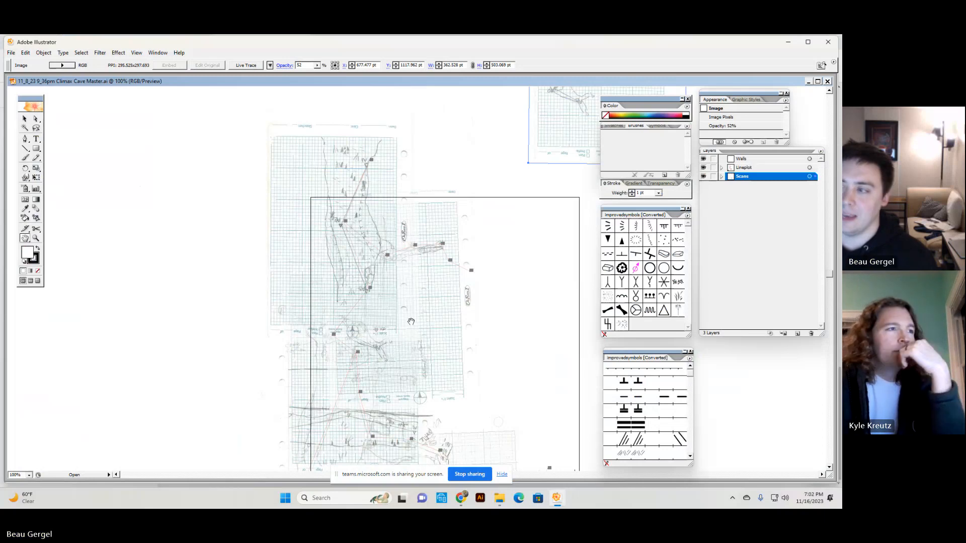
# Step: Switch back to the Climax Cave Survey event in Chrome and highlight the list of shots to reshoot
pyautogui.moveTo(461, 498)
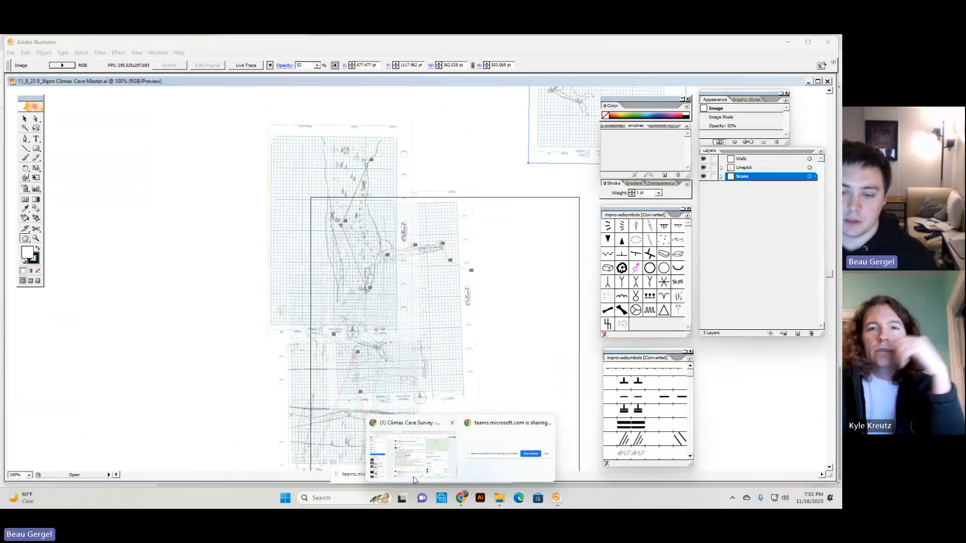
pyautogui.click(411, 460)
pyautogui.moveTo(244, 258); pyautogui.dragTo(516, 329)
pyautogui.click(496, 321)
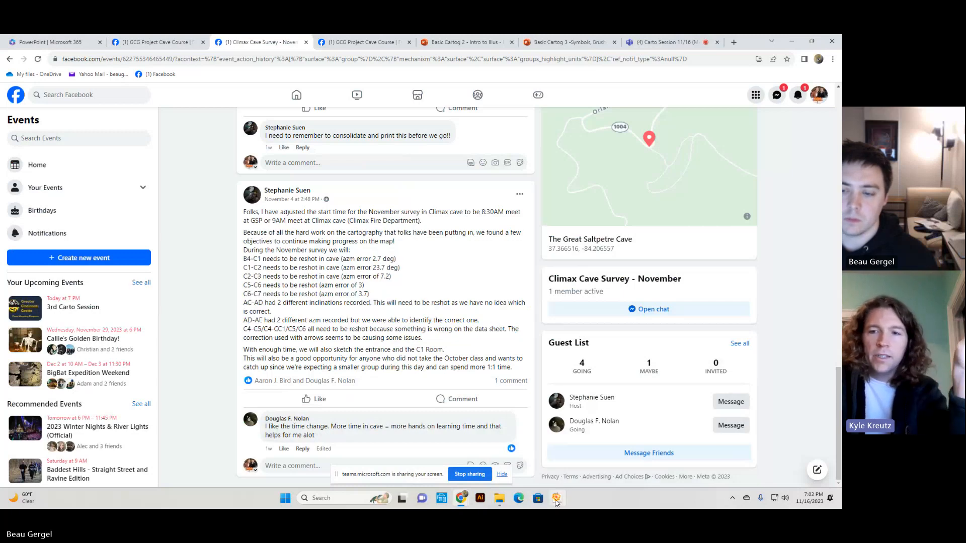
# Step: Return to the Climax Cave map in Adobe Illustrator and locate the north arrow and scale bar below the scans
pyautogui.moveTo(557, 502)
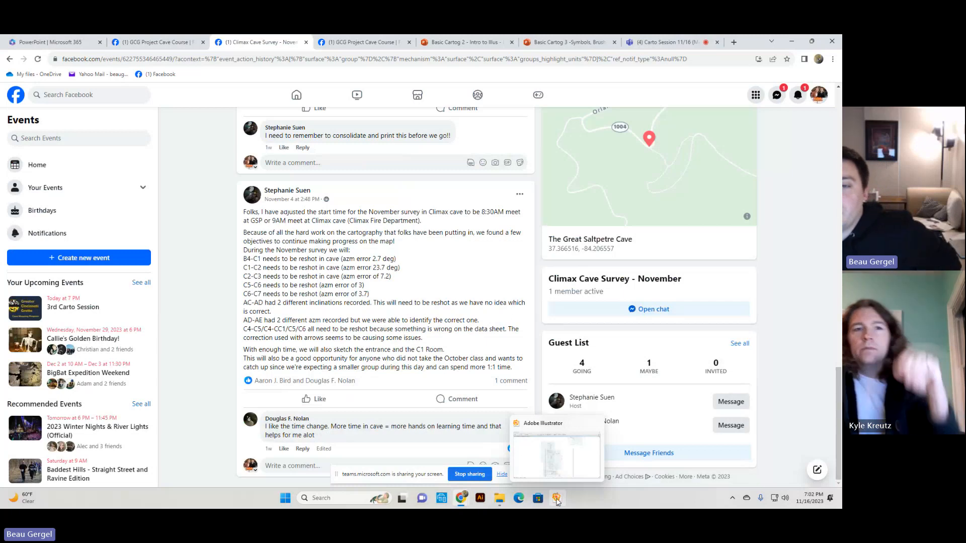
pyautogui.click(557, 500)
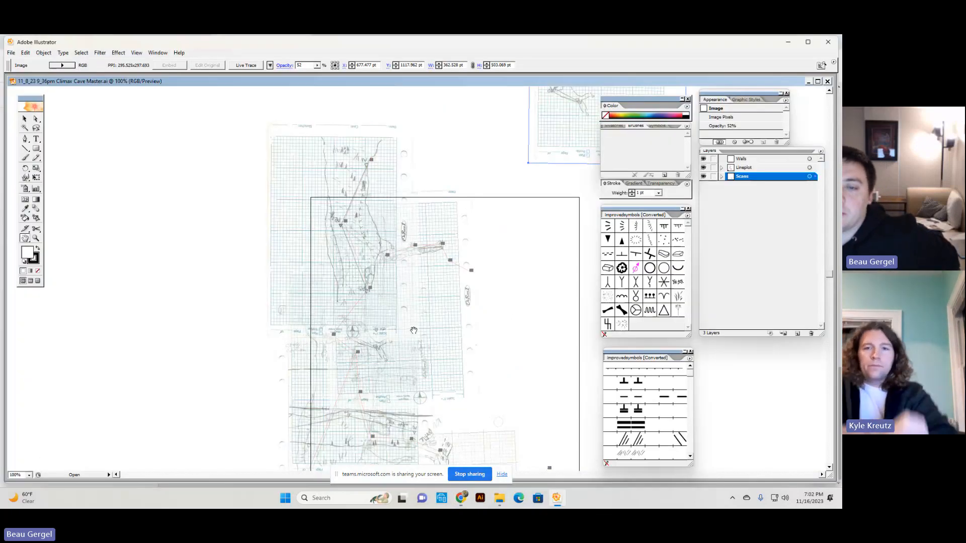
pyautogui.scroll(-3, 412, 317)
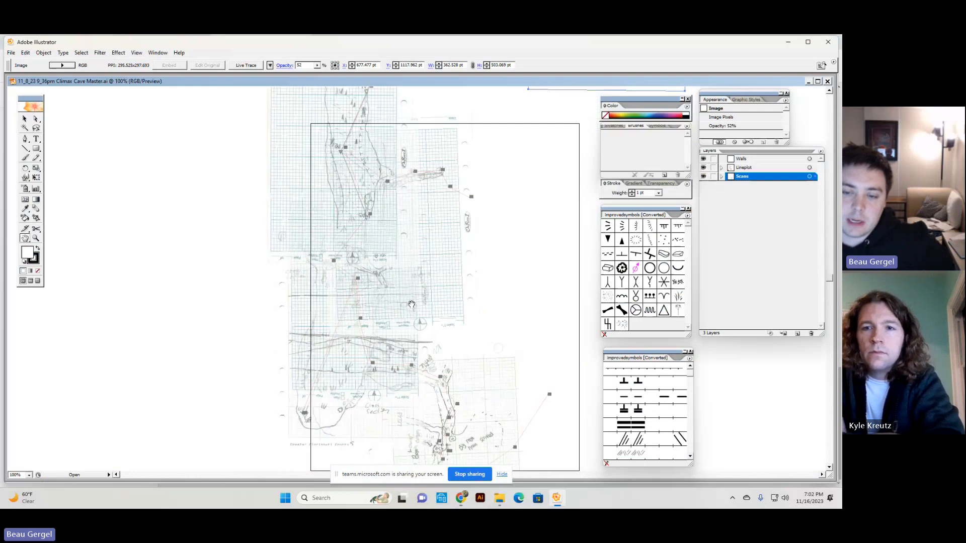
pyautogui.scroll(-10, 411, 304)
pyautogui.hscroll(-8, 388, 277)
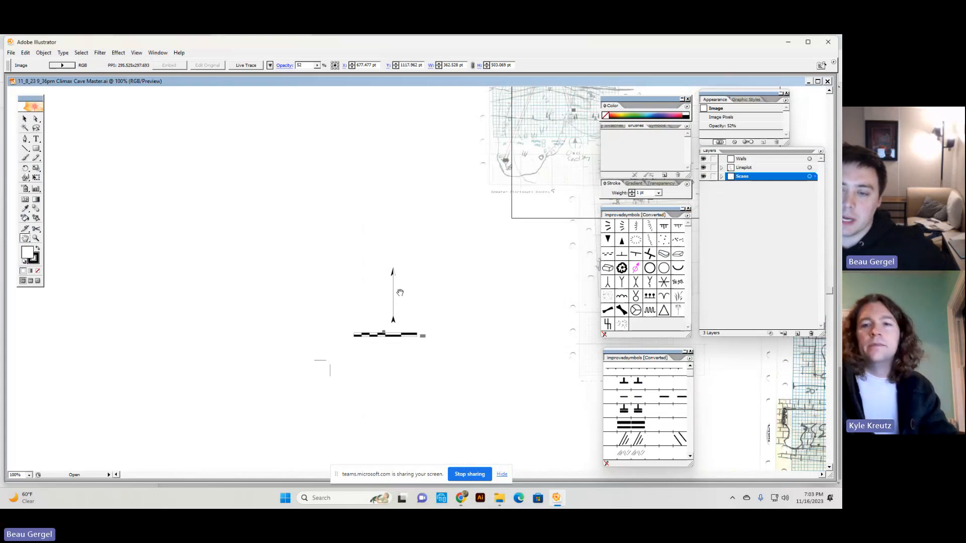
pyautogui.moveTo(397, 280); pyautogui.dragTo(385, 278)
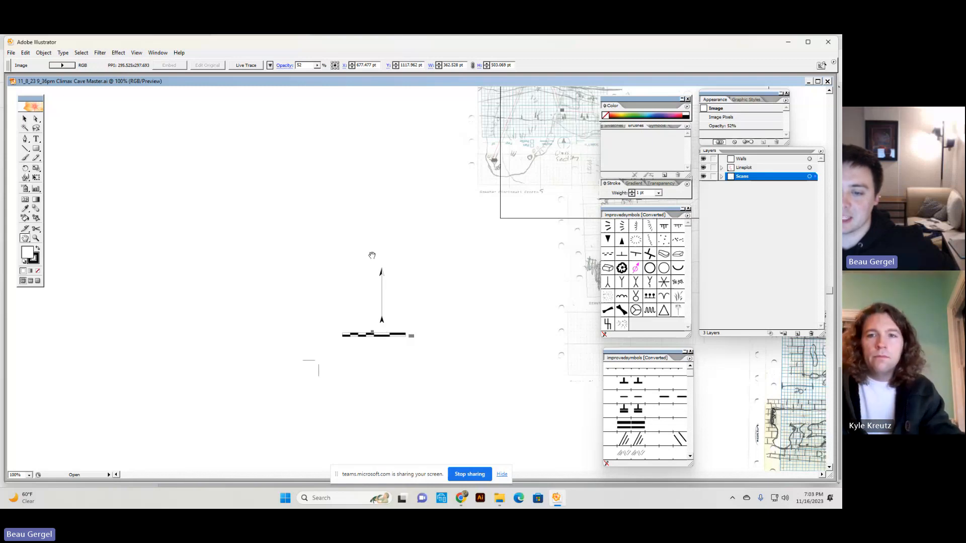
# Step: Examine the north arrow and the 40 ft scale bar up close at 300%, and return to a 66.67% overview
pyautogui.moveTo(406, 298); pyautogui.dragTo(414, 228)
pyautogui.hotkey('ctrl', '=')
pyautogui.hotkey('ctrl', '=')
pyautogui.hotkey('ctrl', '=')
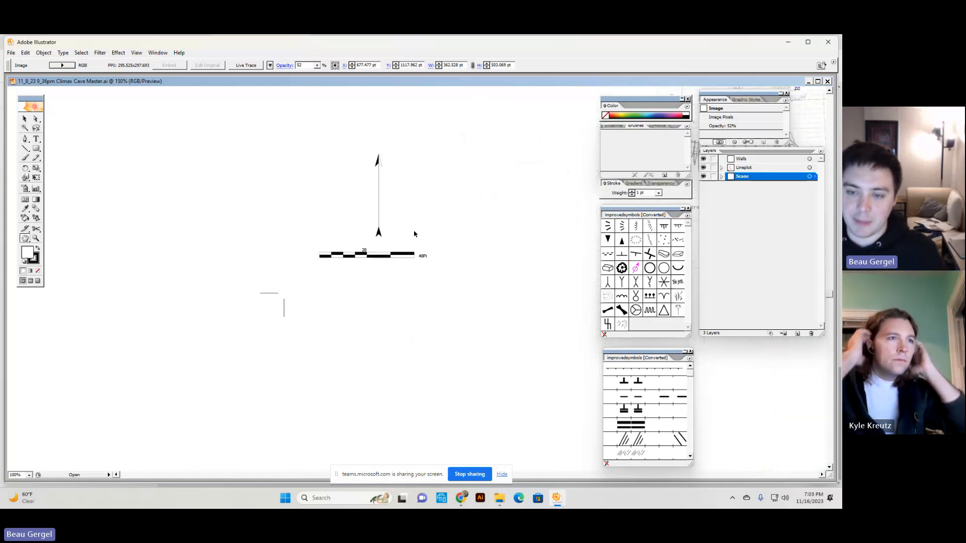
pyautogui.moveTo(336, 229); pyautogui.dragTo(372, 289)
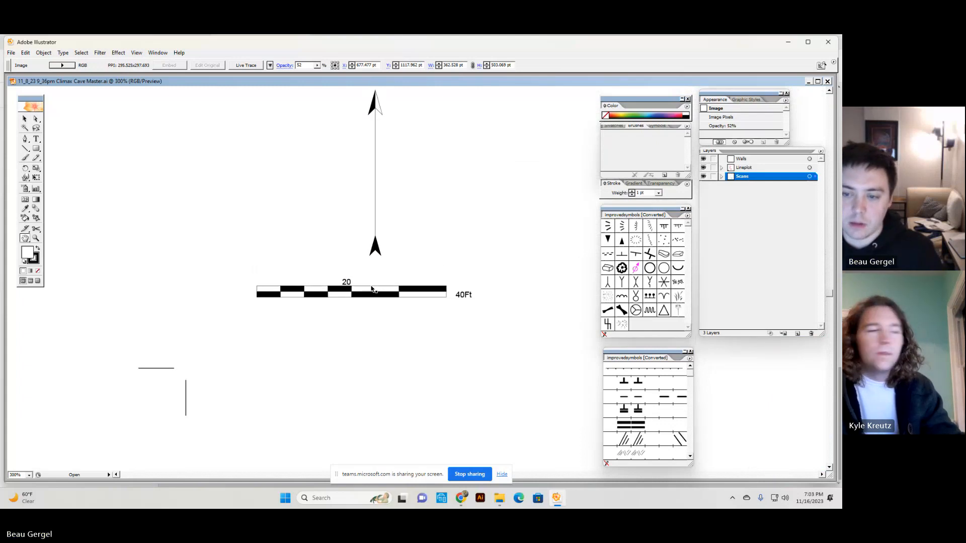
pyautogui.hotkey('ctrl', '-')
pyautogui.hotkey('ctrl', '-')
pyautogui.hotkey('ctrl', '-')
pyautogui.hotkey('ctrl', '-')
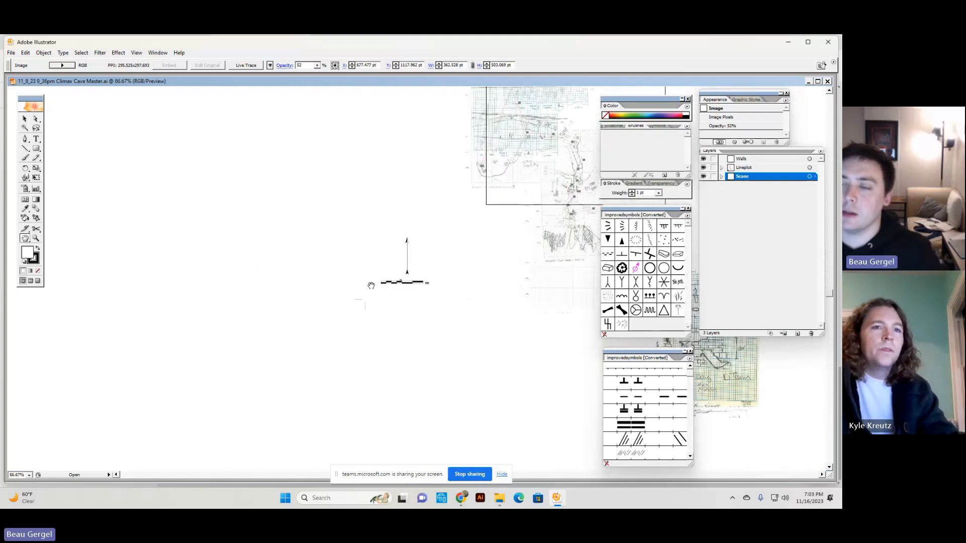
pyautogui.moveTo(427, 251); pyautogui.dragTo(417, 276)
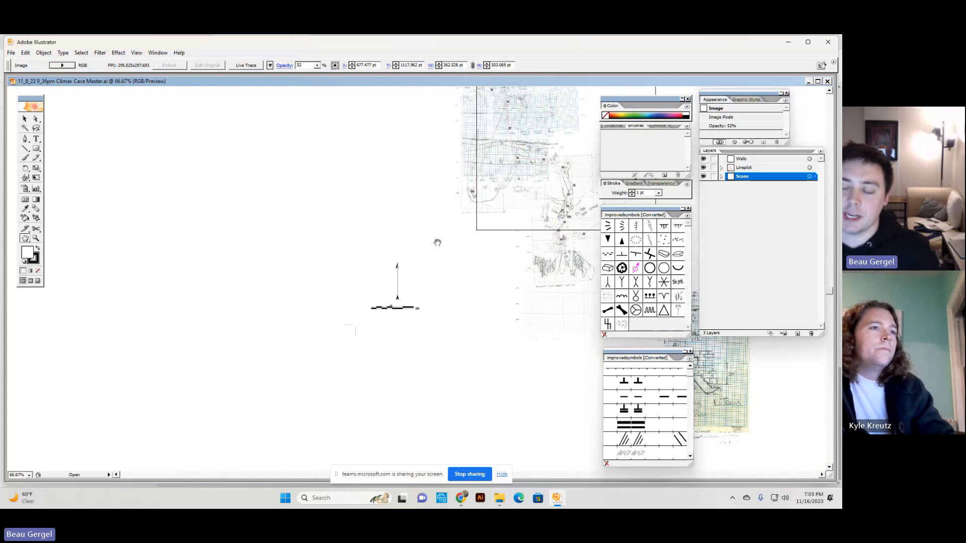
# Step: Minimize the Illustrator and Chrome windows and open SVG Exporter from the desktop in a maximized window
pyautogui.click(788, 45)
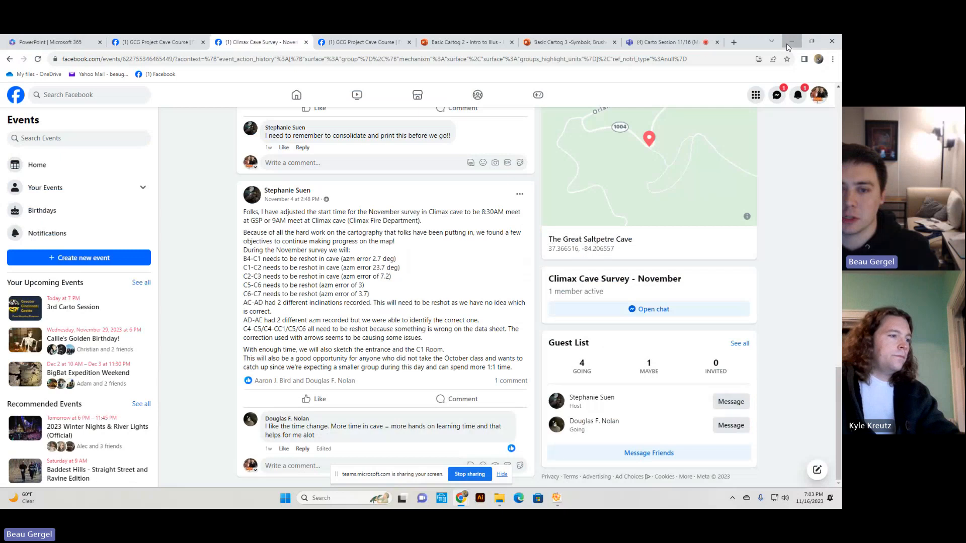
pyautogui.click(786, 44)
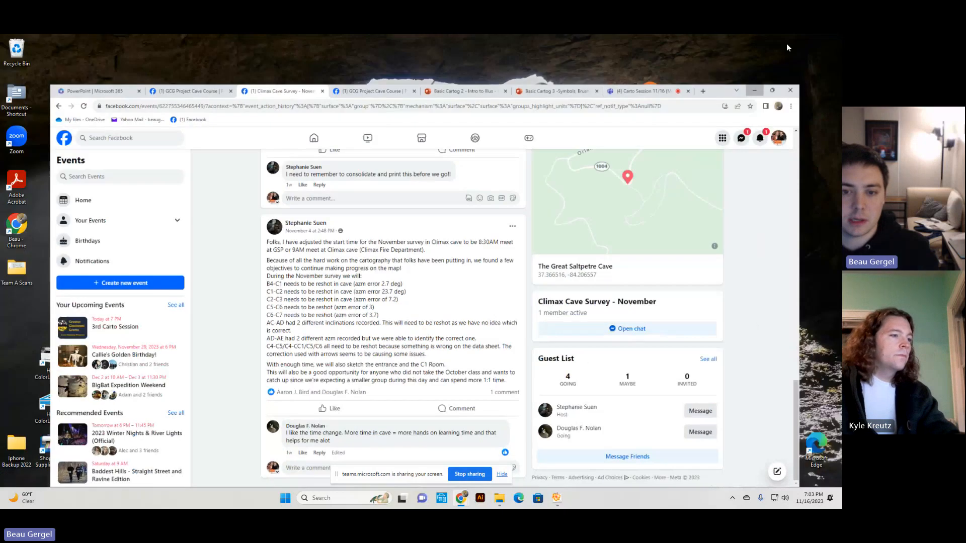
pyautogui.doubleClick(214, 238)
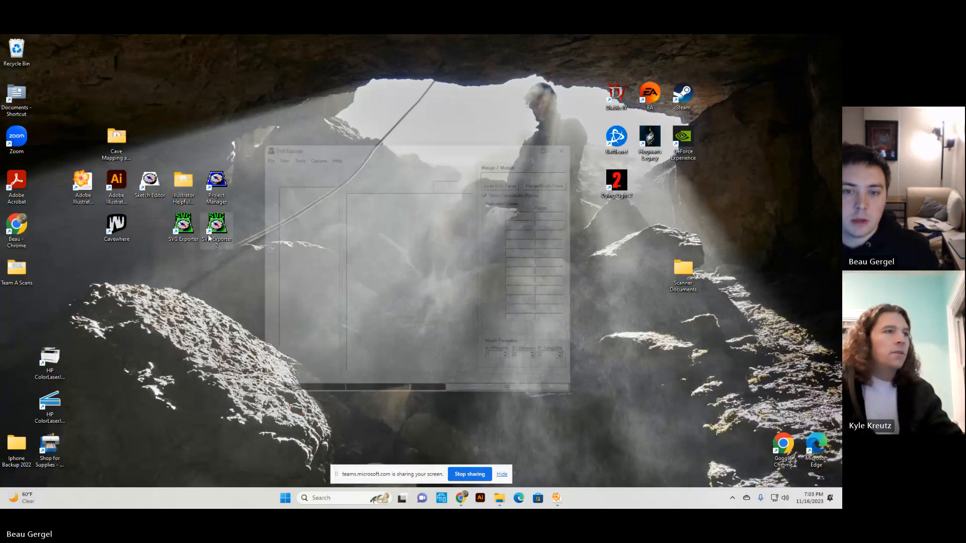
pyautogui.click(563, 136)
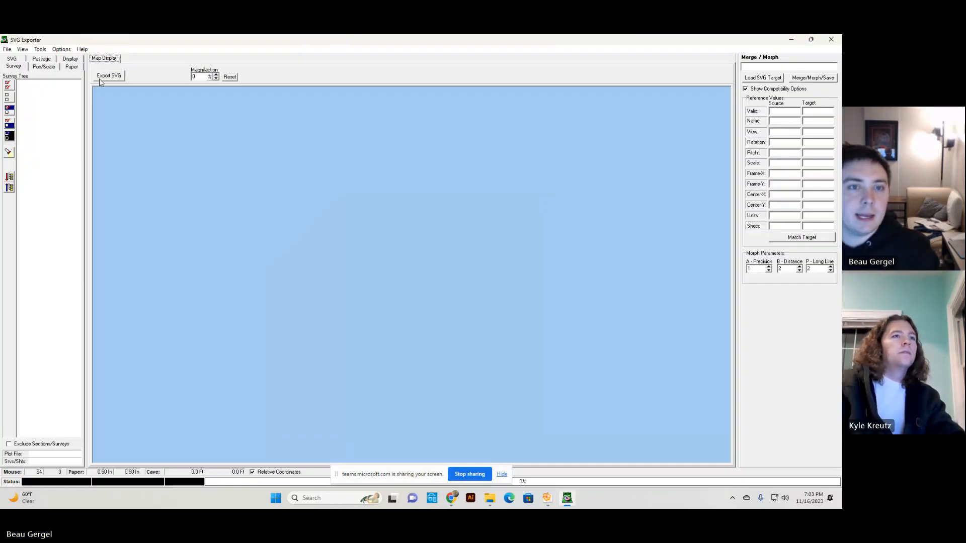
# Step: Inspect SVG Exporter's scale, paper and passage settings, trying a cave yaw of 4 and paper rotation of 356, and close the program
pyautogui.click(49, 68)
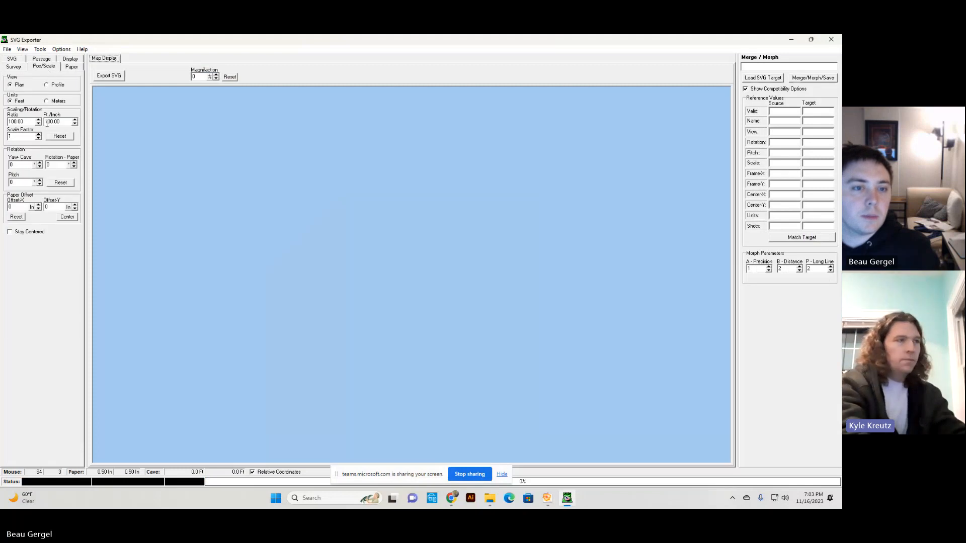
pyautogui.click(40, 163)
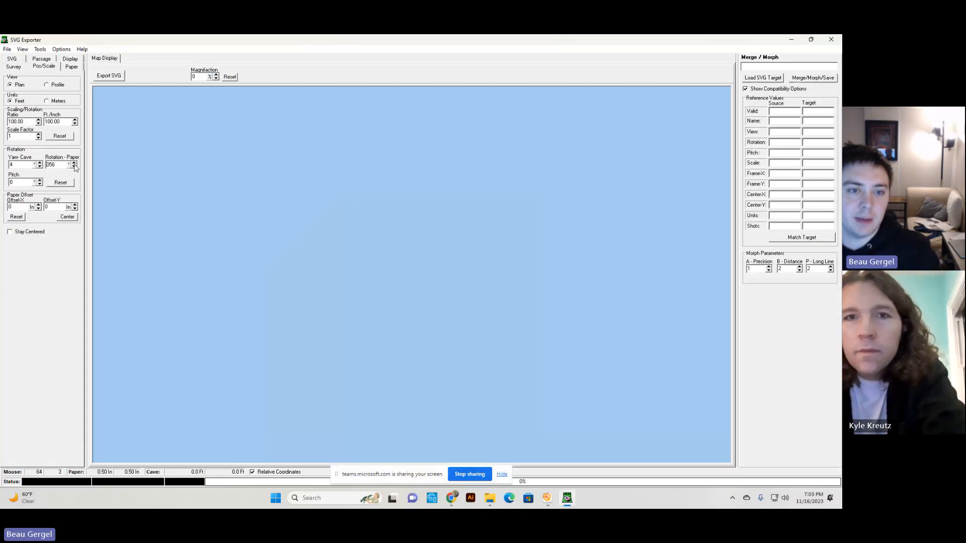
pyautogui.click(70, 67)
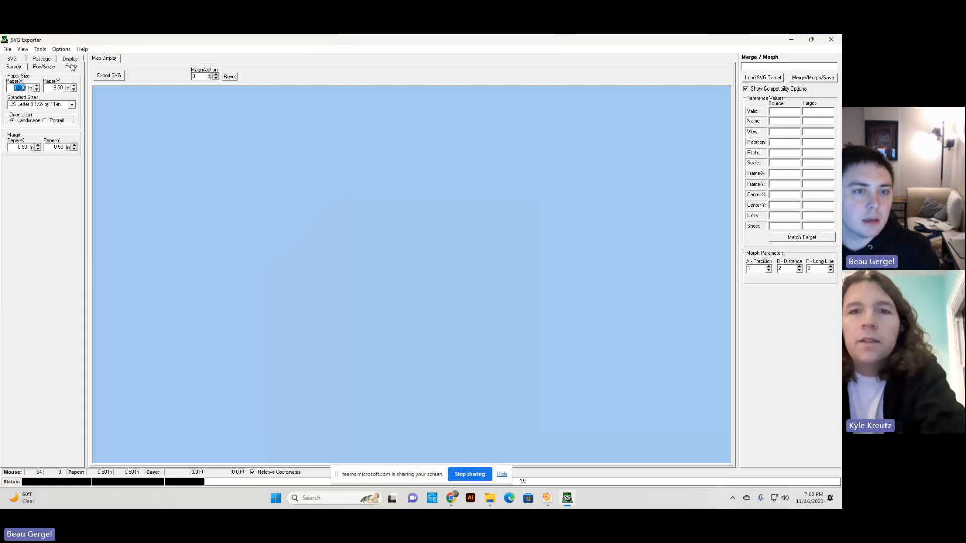
pyautogui.click(72, 59)
pyautogui.click(46, 60)
pyautogui.click(46, 60)
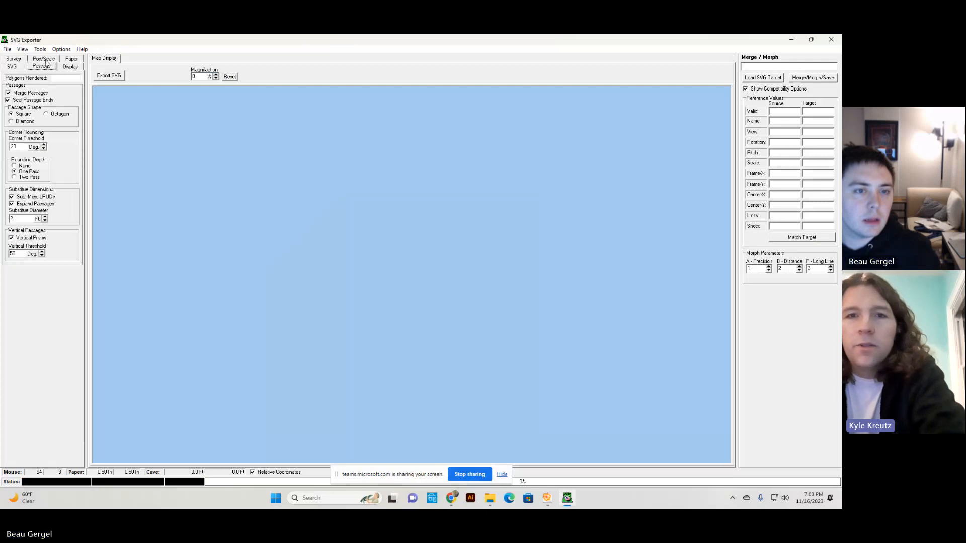
pyautogui.click(50, 62)
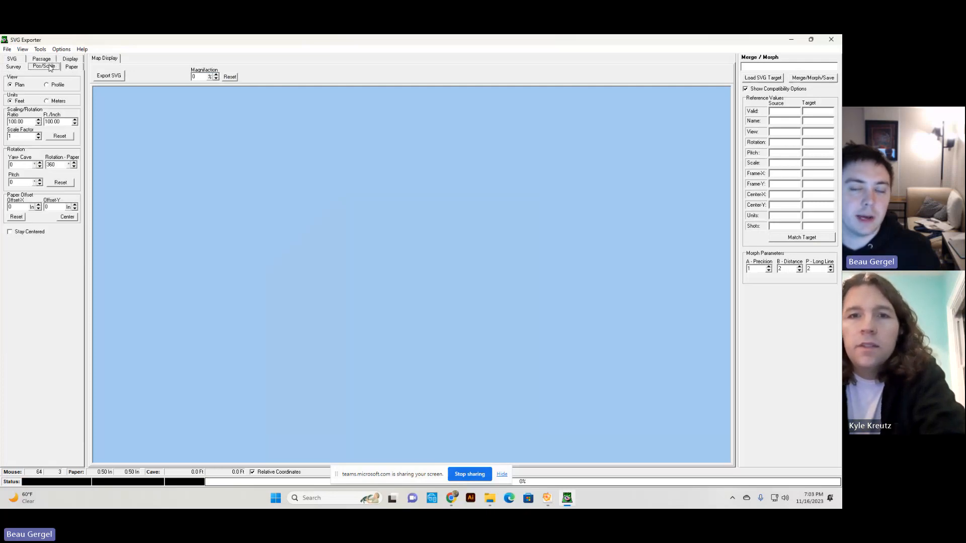
pyautogui.click(832, 40)
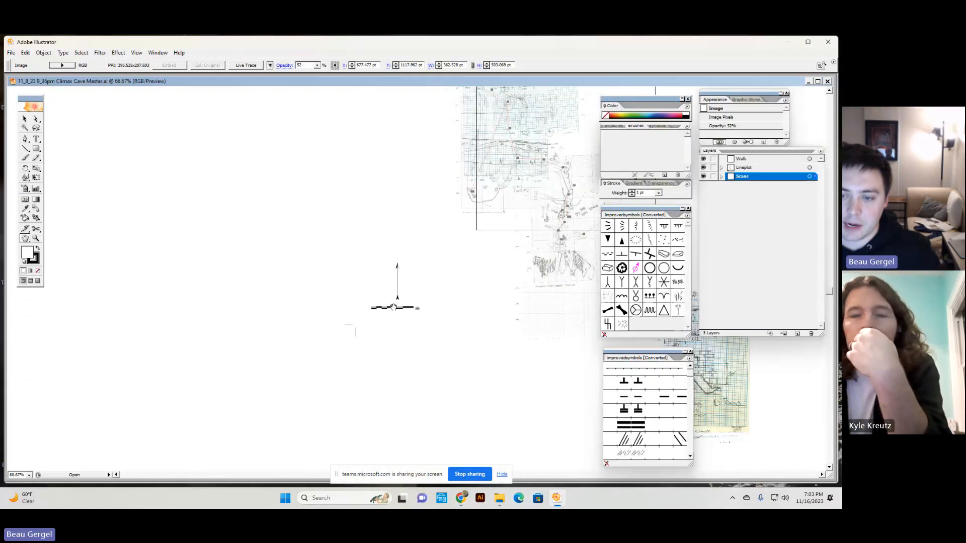
# Step: Examine the placement of the north arrow and scale bar relative to the scanned cave sketches in the Illustrator map
pyautogui.moveTo(373, 311); pyautogui.dragTo(297, 332)
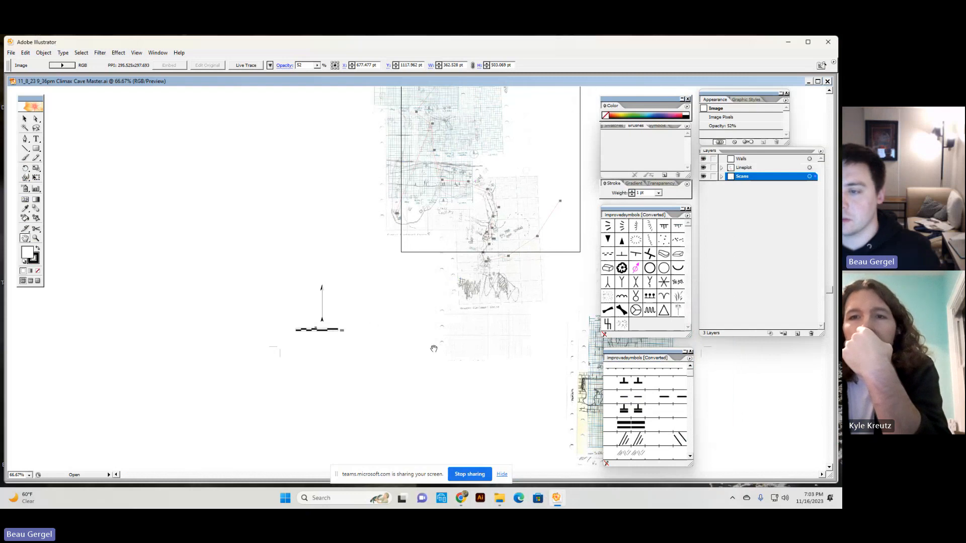
pyautogui.moveTo(395, 332); pyautogui.dragTo(428, 329)
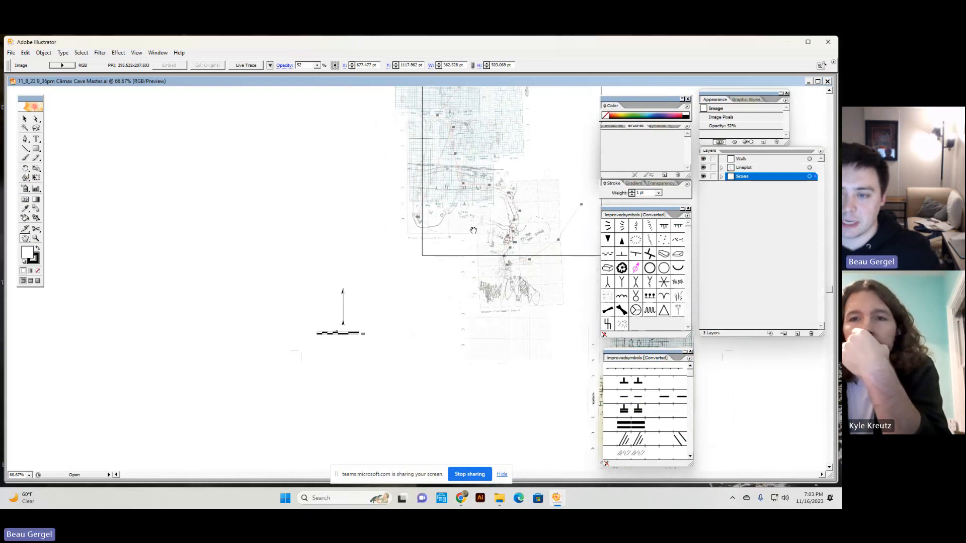
pyautogui.moveTo(473, 231); pyautogui.dragTo(433, 335)
pyautogui.moveTo(422, 226); pyautogui.dragTo(414, 276)
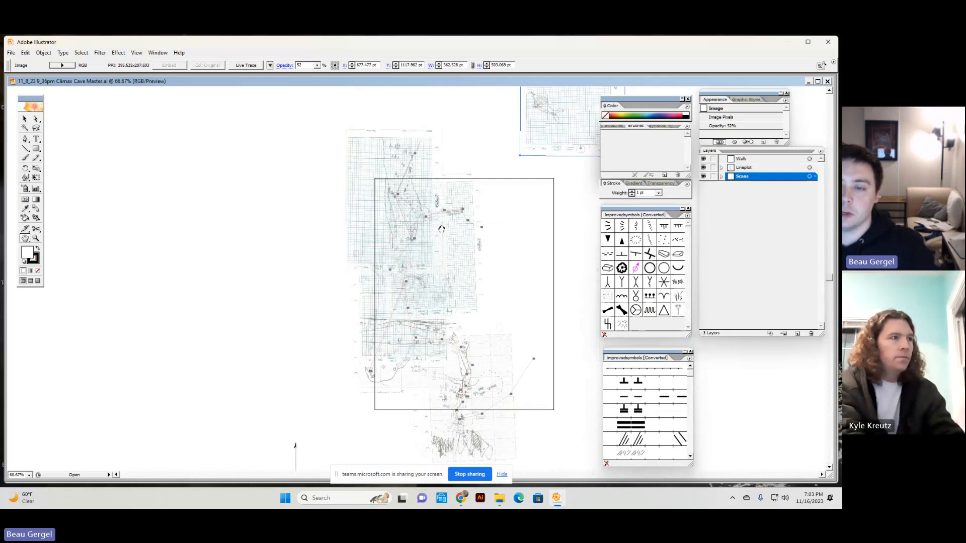
pyautogui.moveTo(385, 339); pyautogui.dragTo(453, 191)
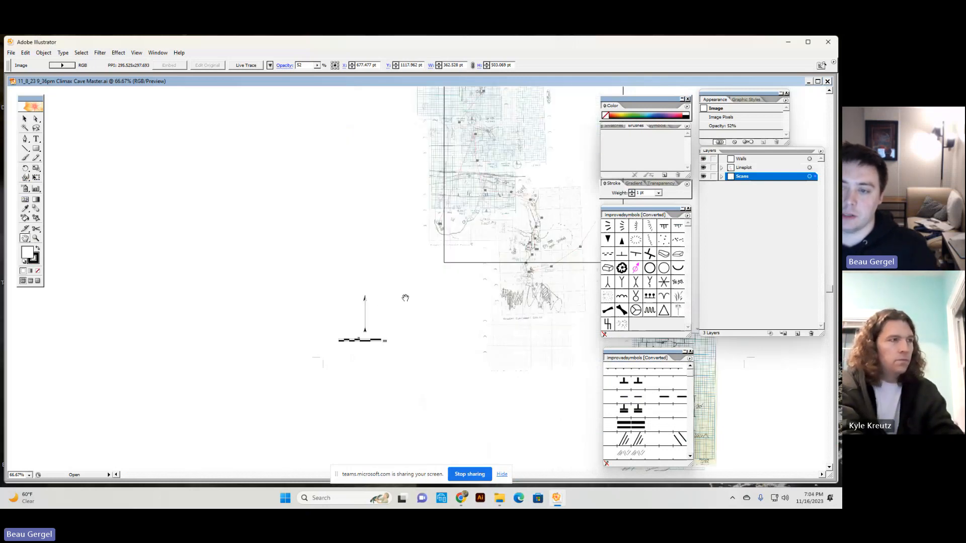
pyautogui.moveTo(378, 294); pyautogui.dragTo(343, 339)
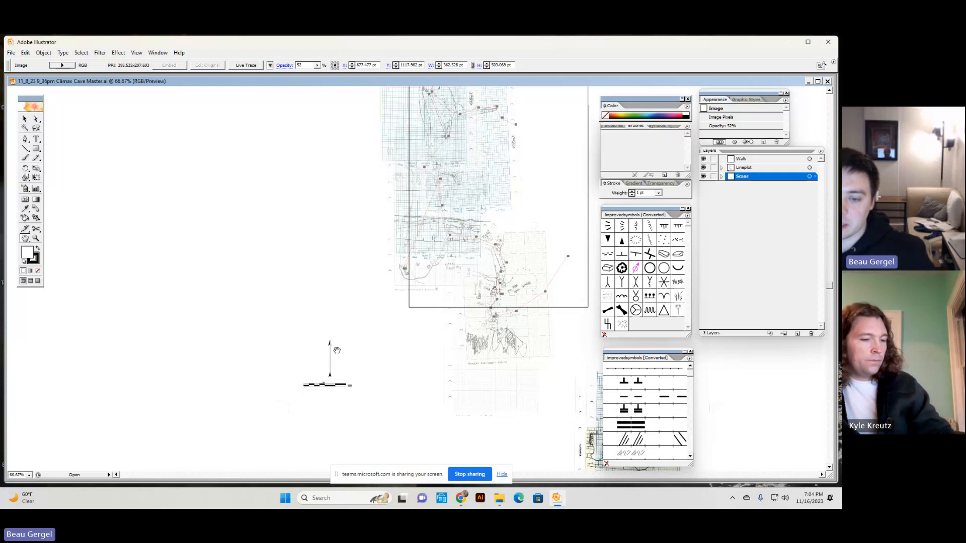
# Step: Look over the scanned cave sketches around the artboard and open the Climax Cave Survey event page in Chrome
pyautogui.moveTo(402, 249); pyautogui.dragTo(442, 215)
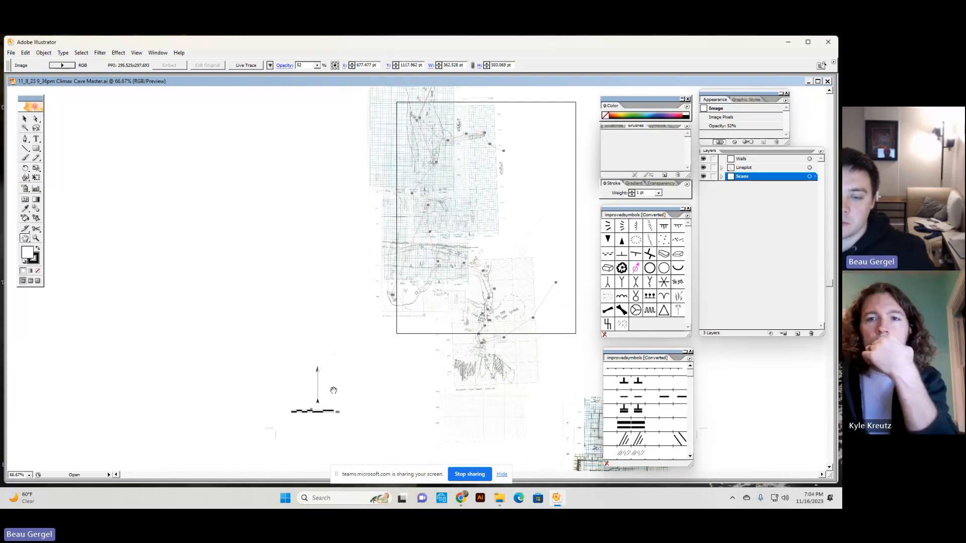
pyautogui.moveTo(403, 369); pyautogui.dragTo(371, 415)
pyautogui.moveTo(406, 293); pyautogui.dragTo(399, 361)
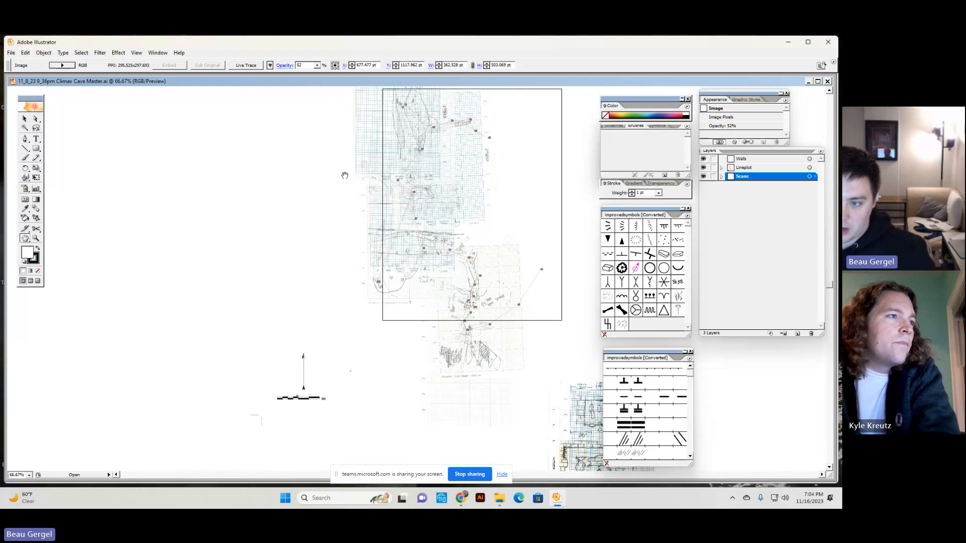
pyautogui.moveTo(425, 121); pyautogui.dragTo(402, 234)
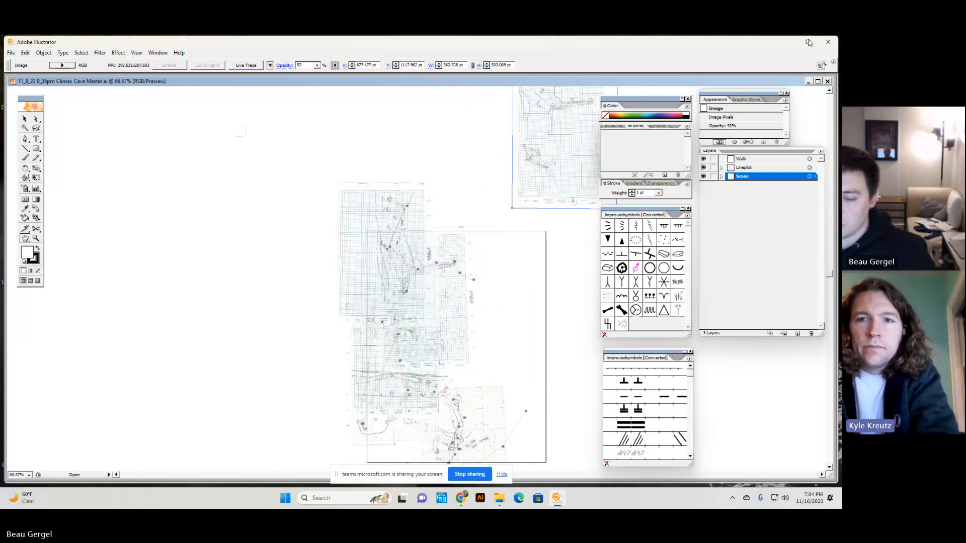
pyautogui.moveTo(461, 498)
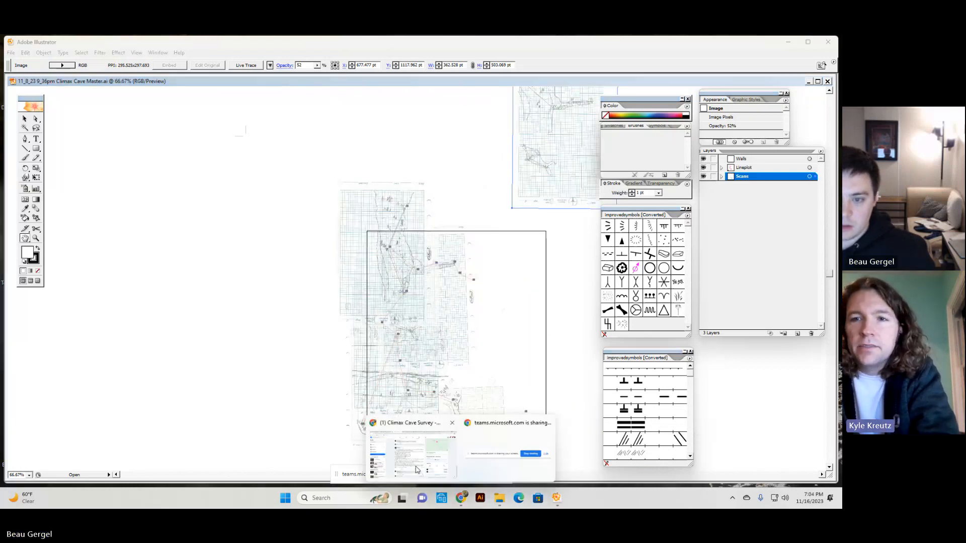
pyautogui.click(410, 437)
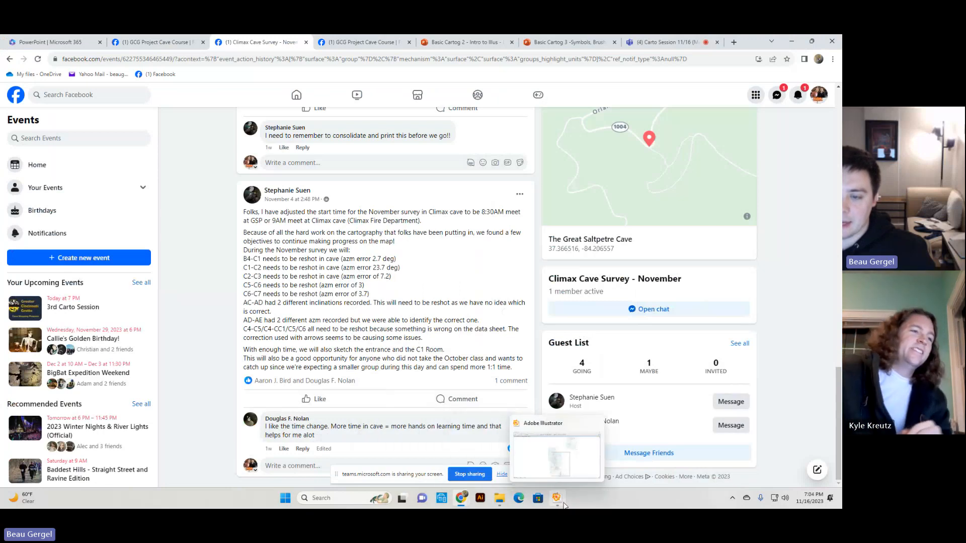
# Step: Switch back to Illustrator and examine the C and D survey stations on the lower cave sketch at 200%
pyautogui.click(557, 498)
pyautogui.moveTo(454, 382); pyautogui.dragTo(454, 275)
pyautogui.moveTo(417, 337); pyautogui.dragTo(439, 291)
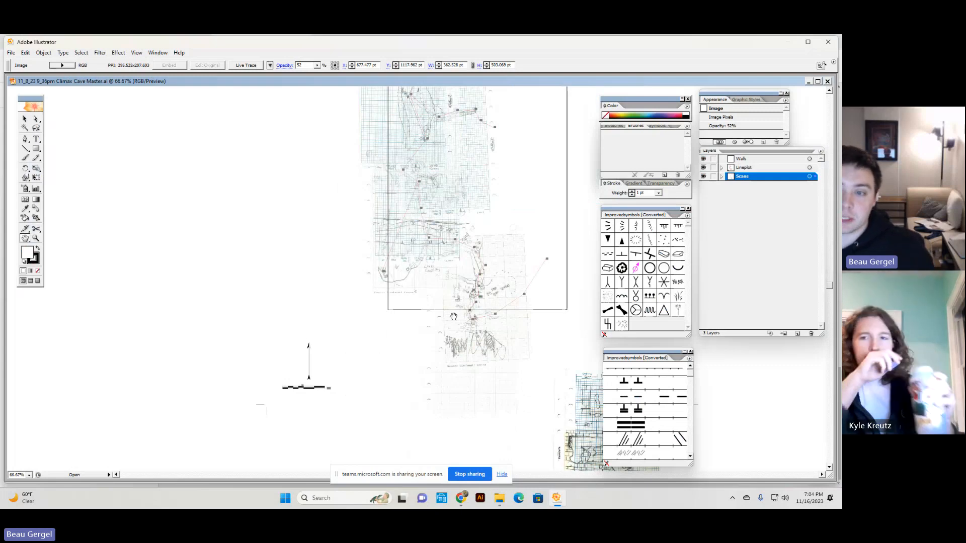
pyautogui.moveTo(431, 128); pyautogui.dragTo(419, 157)
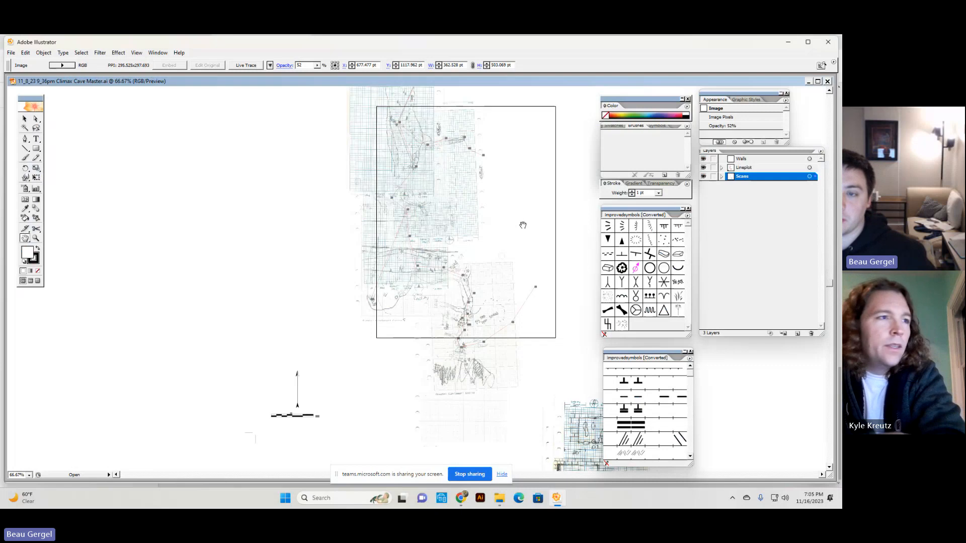
pyautogui.moveTo(522, 225); pyautogui.dragTo(467, 283)
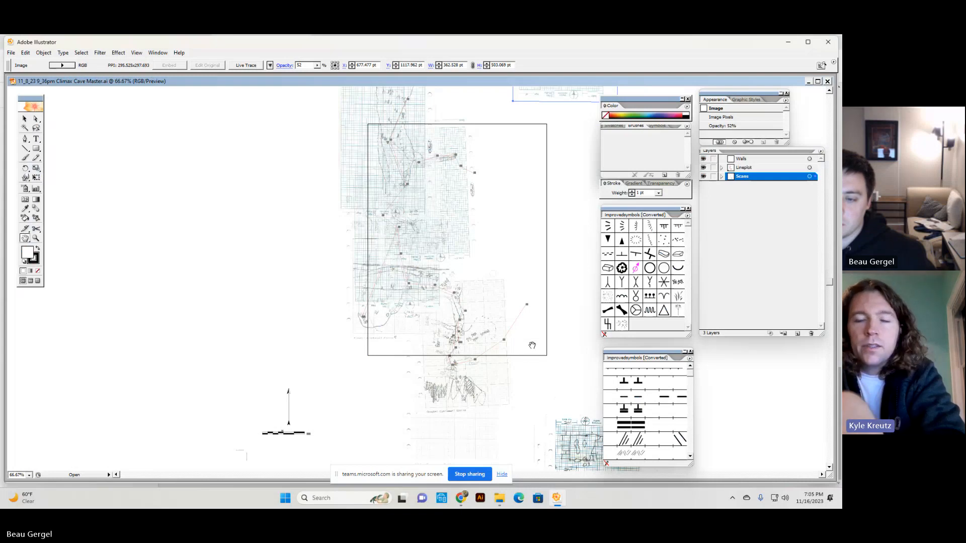
pyautogui.moveTo(529, 342); pyautogui.dragTo(437, 258)
pyautogui.hotkey('ctrl', '+')
pyautogui.hotkey('ctrl', '+')
pyautogui.hotkey('ctrl', '+')
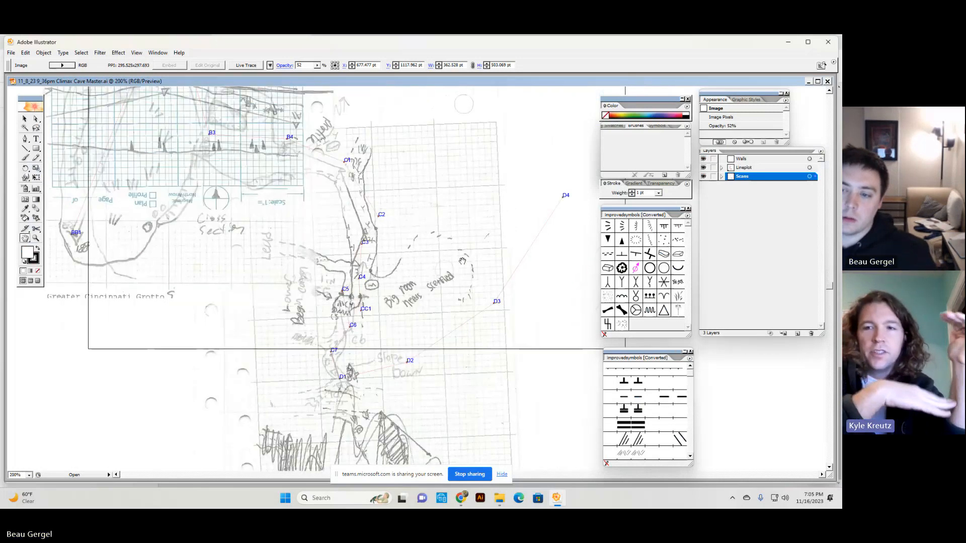
pyautogui.moveTo(506, 278); pyautogui.dragTo(493, 287)
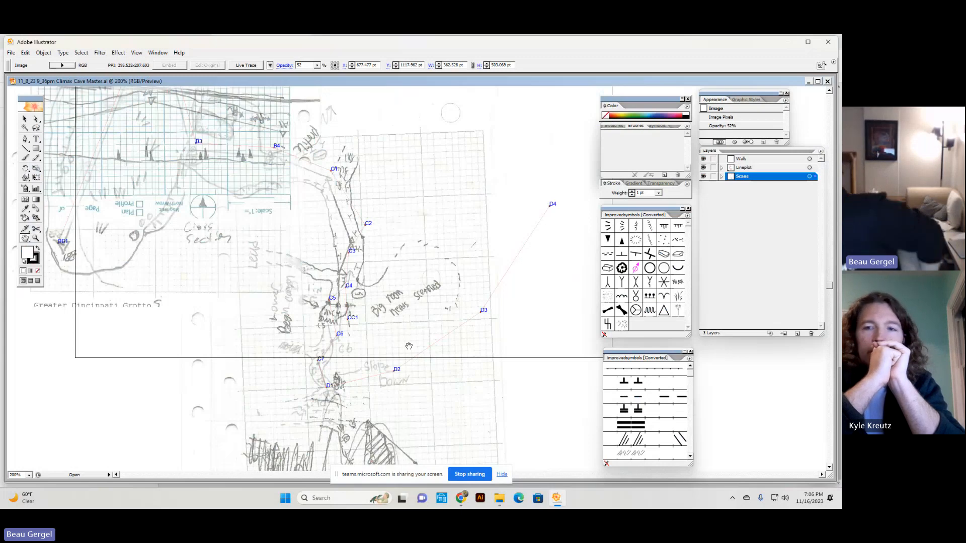
pyautogui.scroll(-2, 409, 346)
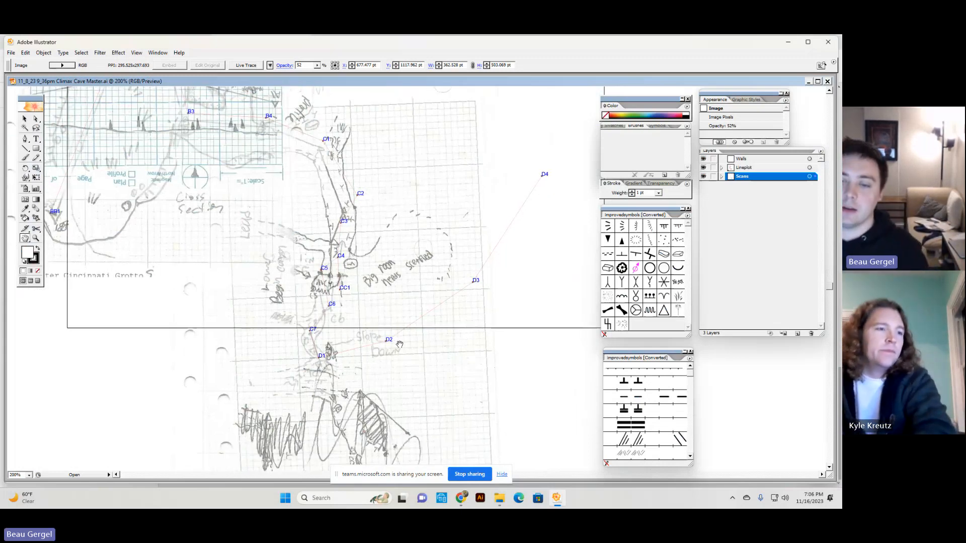
pyautogui.scroll(-2, 402, 344)
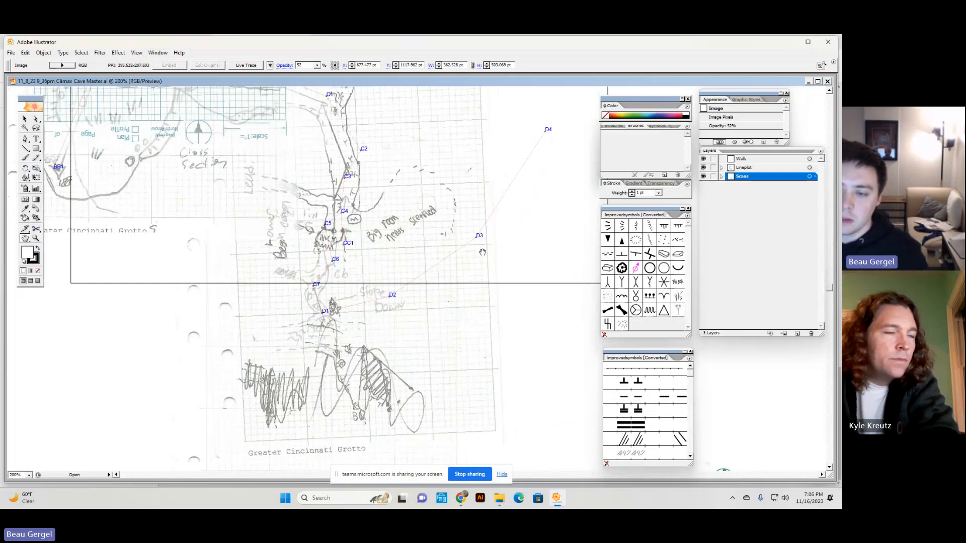
# Step: At 100%, separate the stacked D Team scans below the map so page 3 and page 4 sit side by side
pyautogui.moveTo(482, 252); pyautogui.dragTo(462, 245)
pyautogui.hotkey('ctrl', '-')
pyautogui.hotkey('ctrl', '-')
pyautogui.moveTo(468, 289); pyautogui.dragTo(350, 146)
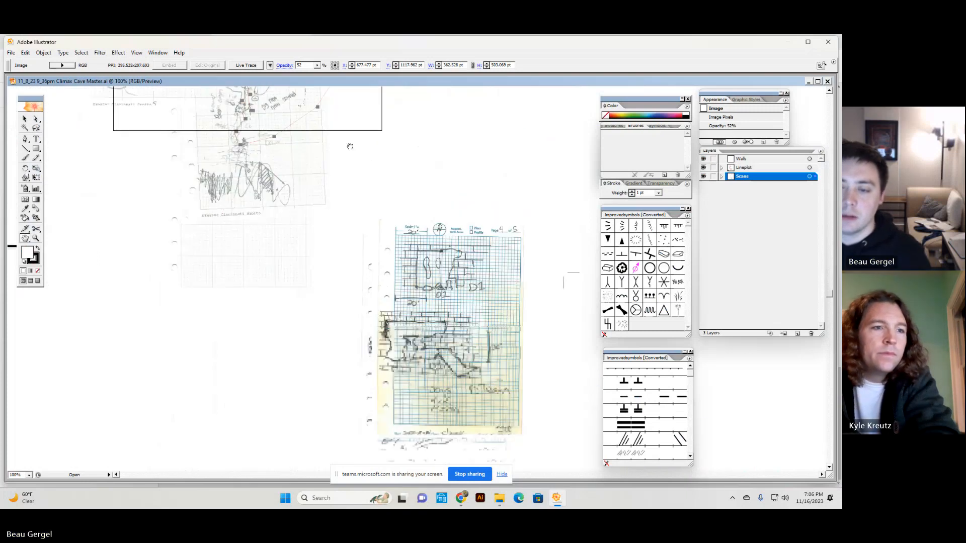
pyautogui.moveTo(391, 205); pyautogui.dragTo(328, 134)
pyautogui.moveTo(391, 250); pyautogui.dragTo(516, 246)
pyautogui.moveTo(395, 268); pyautogui.dragTo(383, 239)
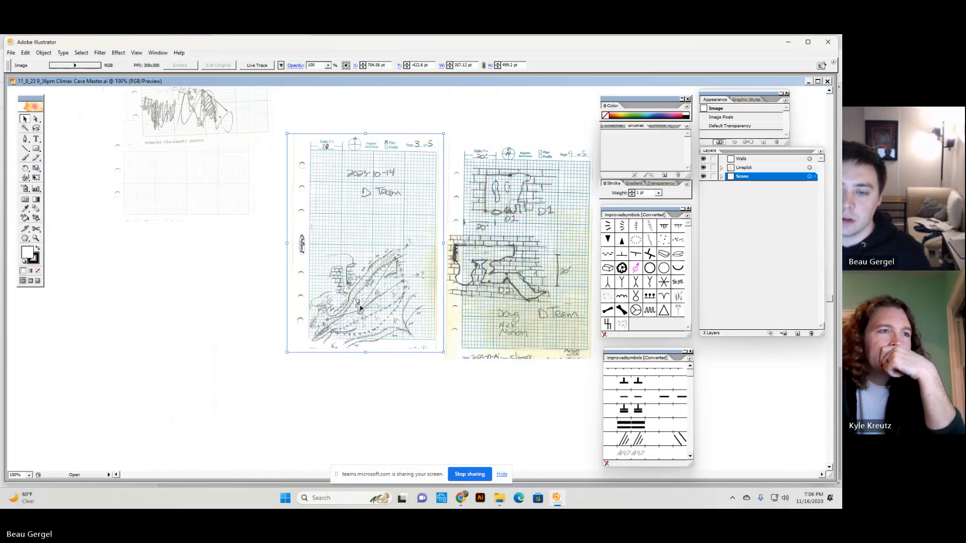
pyautogui.moveTo(365, 304)
pyautogui.mouseDown()
pyautogui.moveTo(370, 325)
pyautogui.moveTo(350, 315)
pyautogui.mouseUp()
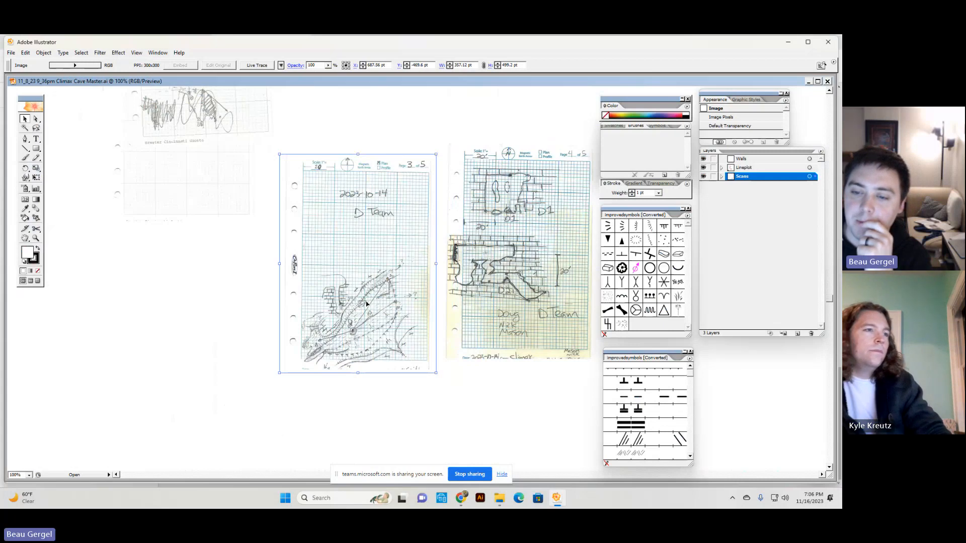
pyautogui.moveTo(385, 288); pyautogui.dragTo(404, 268)
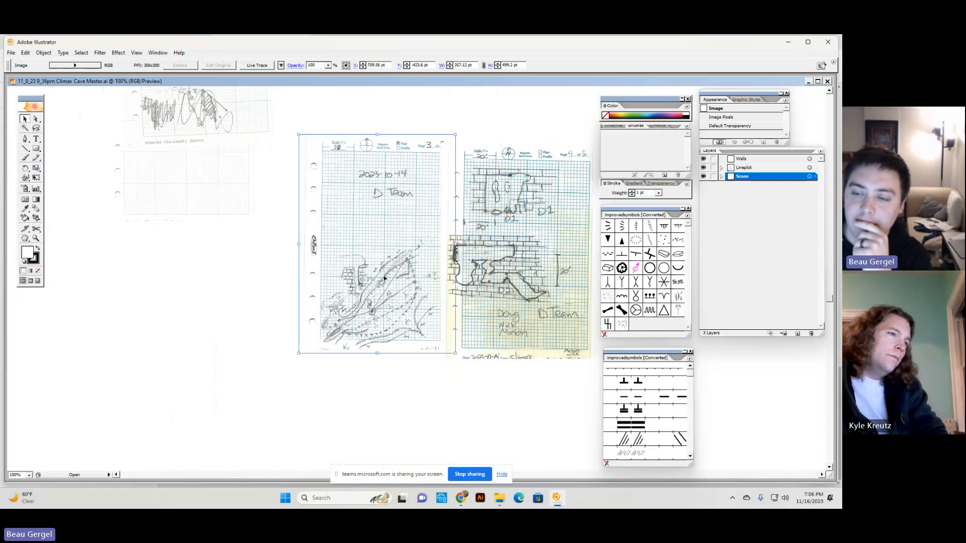
# Step: Switch to Chrome and review the event posts on stations to reshoot, additional profile needs and the D Team data fixes
pyautogui.click(461, 498)
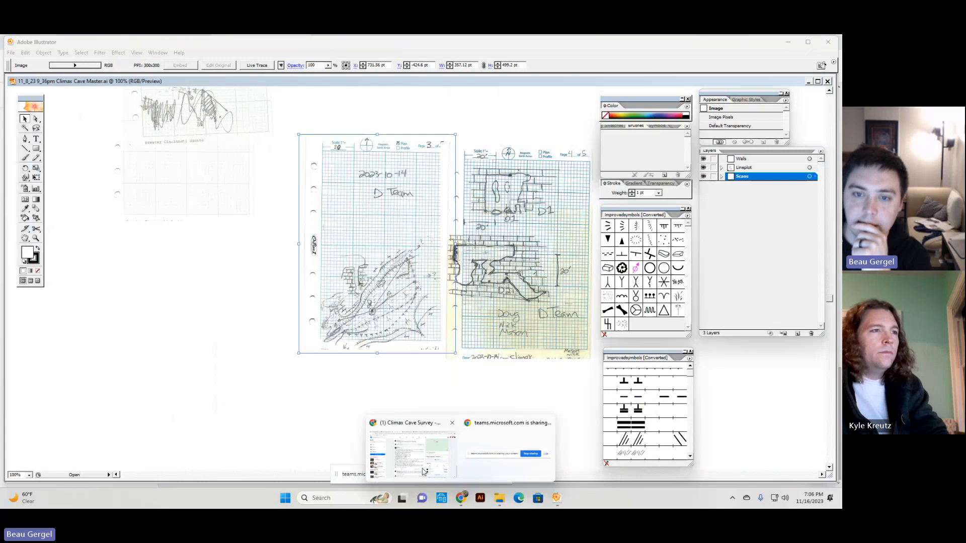
pyautogui.click(423, 471)
pyautogui.moveTo(243, 259); pyautogui.dragTo(516, 329)
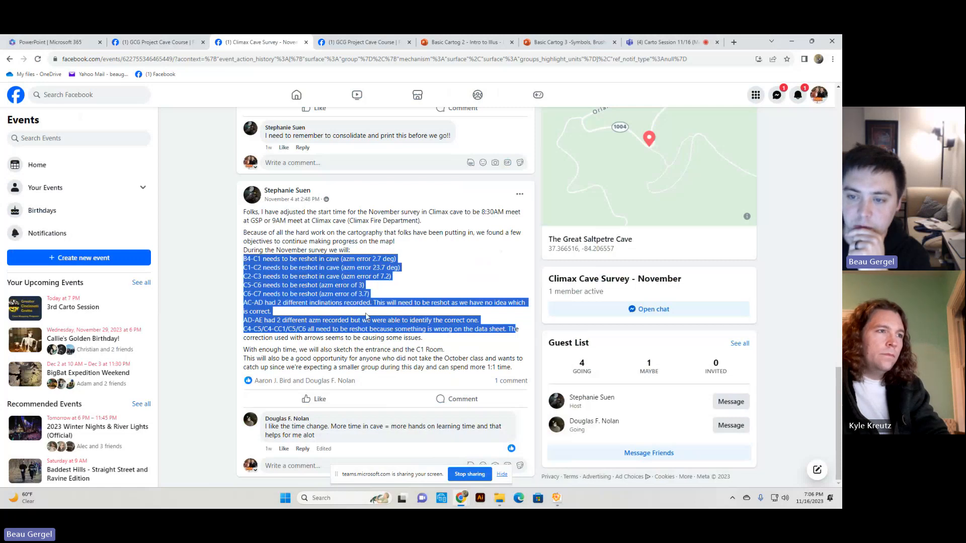
pyautogui.scroll(4, 366, 316)
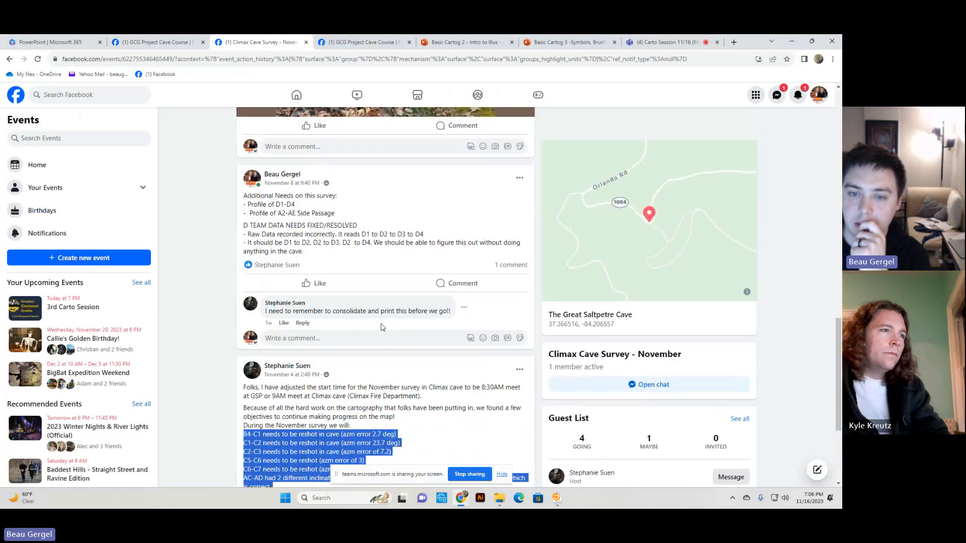
pyautogui.scroll(1, 383, 327)
pyautogui.moveTo(247, 248); pyautogui.dragTo(302, 251)
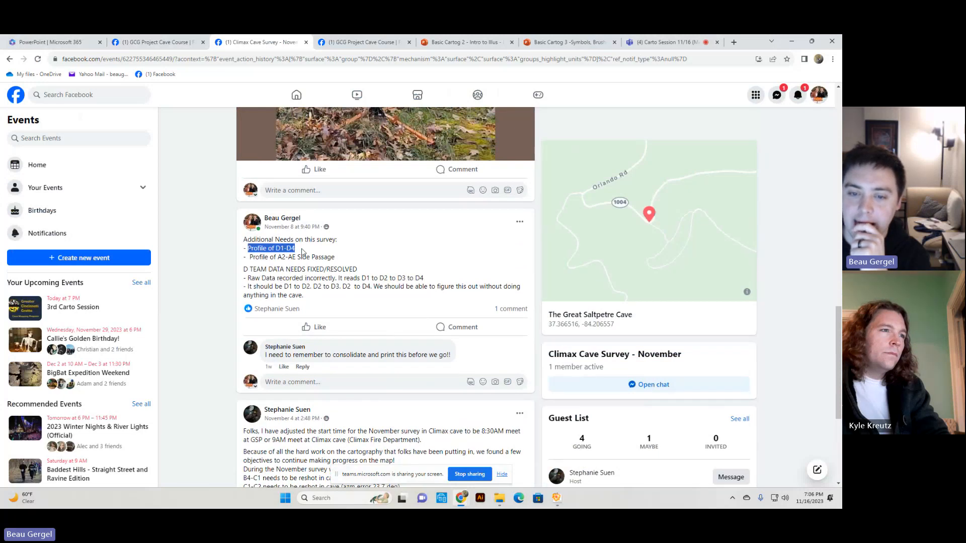
pyautogui.moveTo(244, 269); pyautogui.dragTo(448, 284)
pyautogui.click(458, 299)
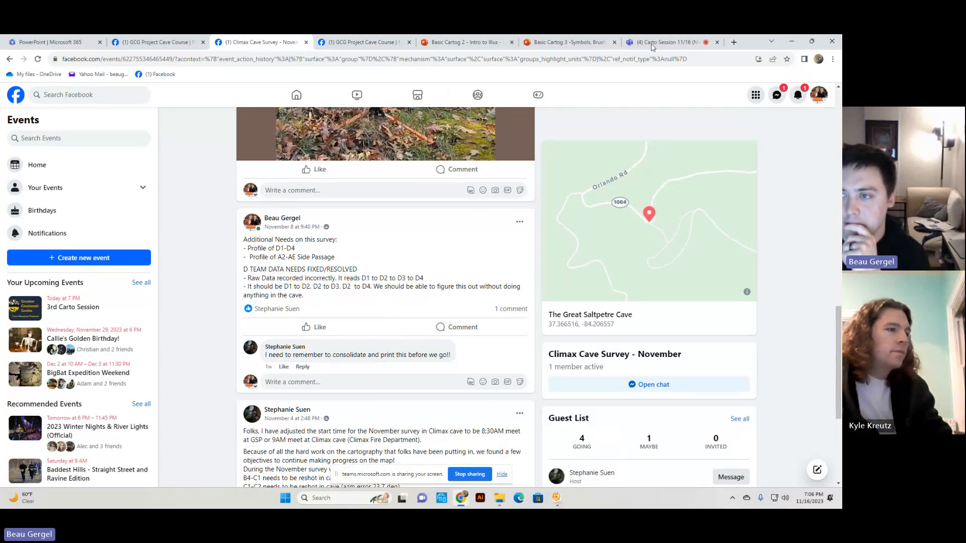
# Step: Switch to Illustrator and reposition the D Team's page 3 scan just beside the page 4 scan, below the map sketches
pyautogui.click(556, 498)
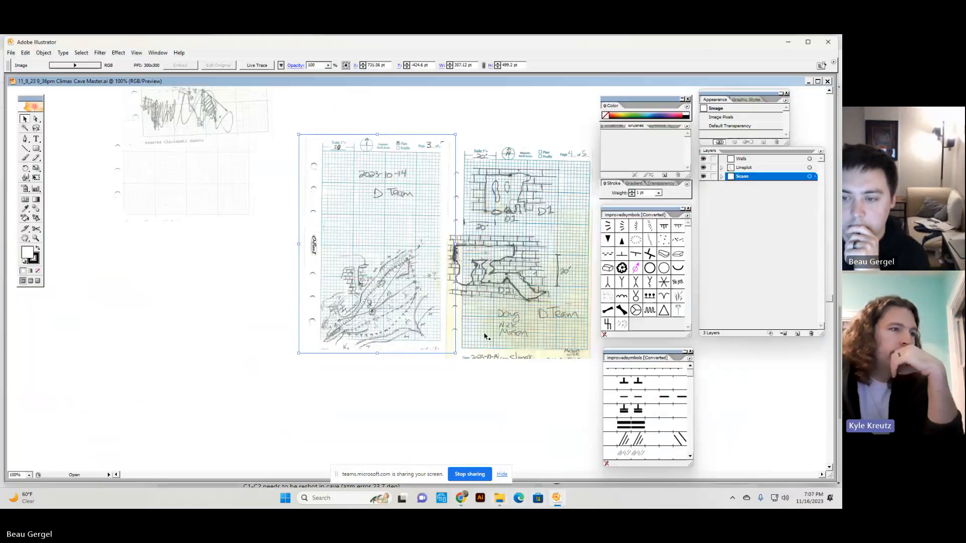
pyautogui.scroll(5, 257, 325)
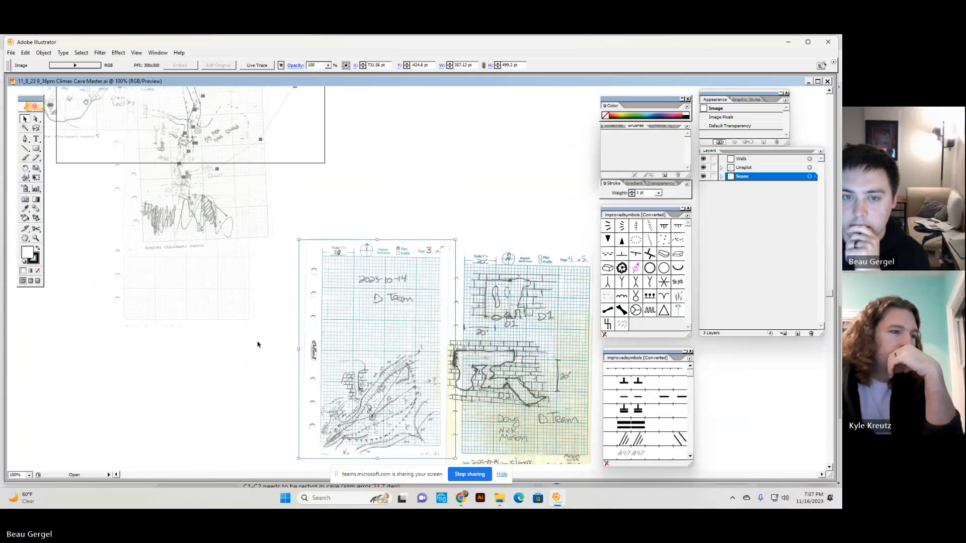
pyautogui.moveTo(357, 321); pyautogui.dragTo(340, 252)
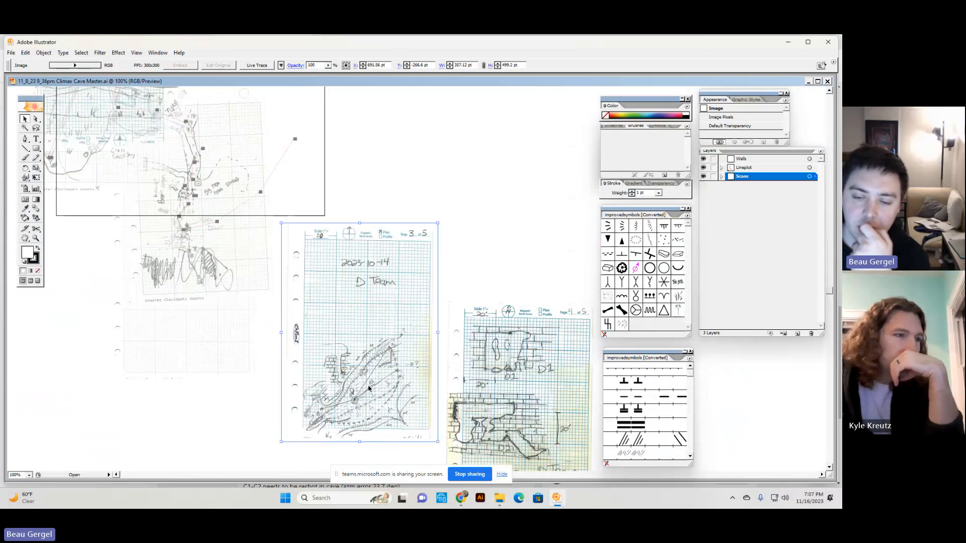
pyautogui.moveTo(368, 392); pyautogui.dragTo(369, 411)
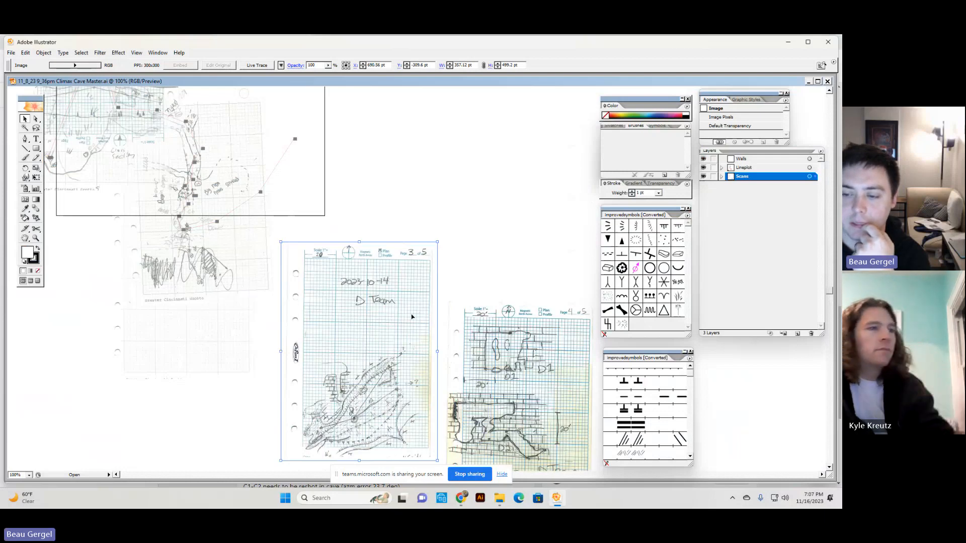
pyautogui.moveTo(349, 374); pyautogui.dragTo(356, 391)
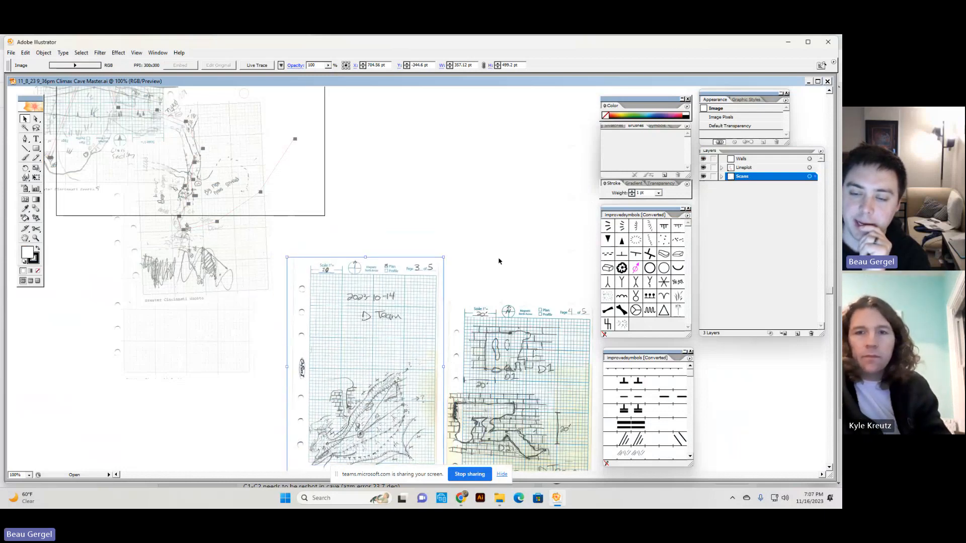
pyautogui.scroll(-3, 498, 262)
pyautogui.moveTo(400, 346); pyautogui.dragTo(400, 394)
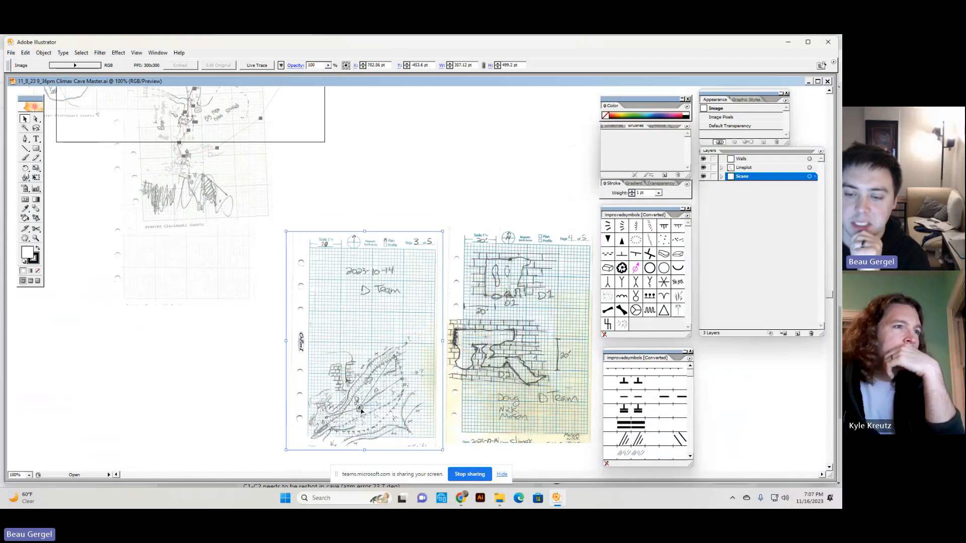
# Step: Compare the map with the D Team's page 3 scan, inspect its station sketch at 300%, and return to a 66.67% overview
pyautogui.scroll(5, 437, 253)
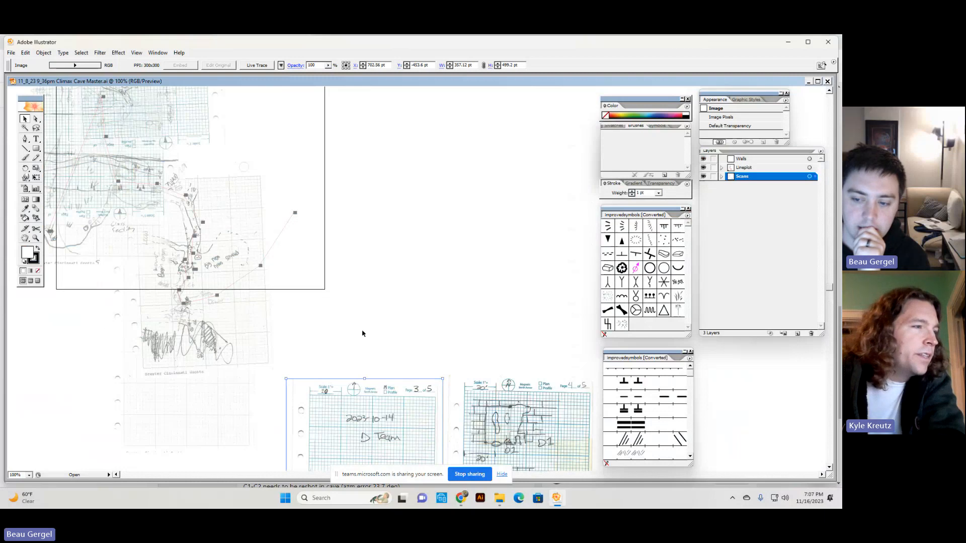
pyautogui.scroll(-5, 362, 334)
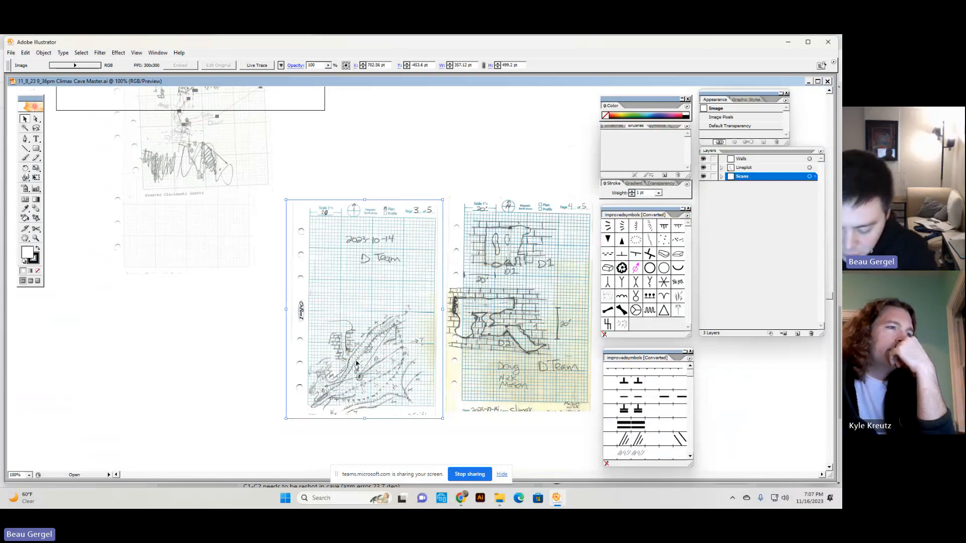
pyautogui.hotkey('ctrl', '=')
pyautogui.hotkey('ctrl', '=')
pyautogui.hotkey('ctrl', '=')
pyautogui.scroll(-4, 347, 361)
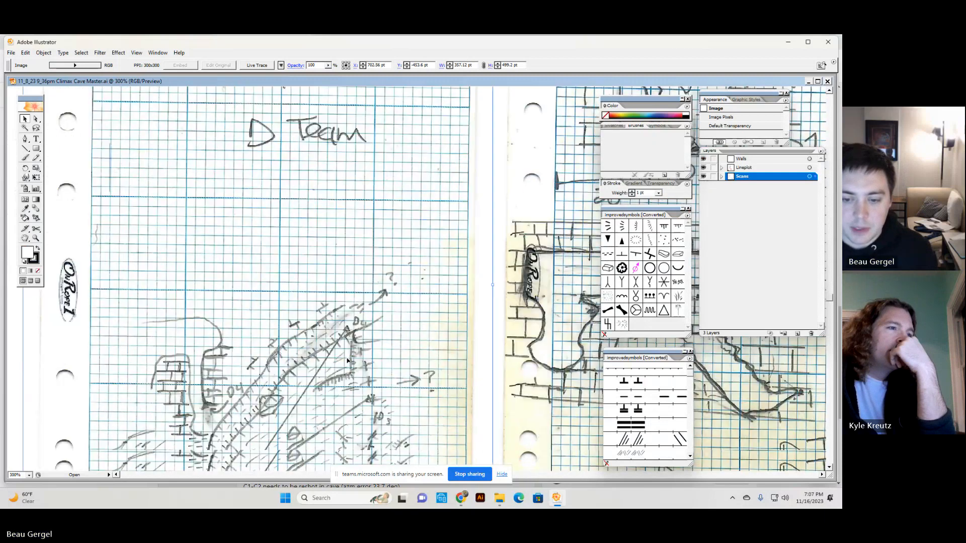
pyautogui.scroll(-4, 282, 327)
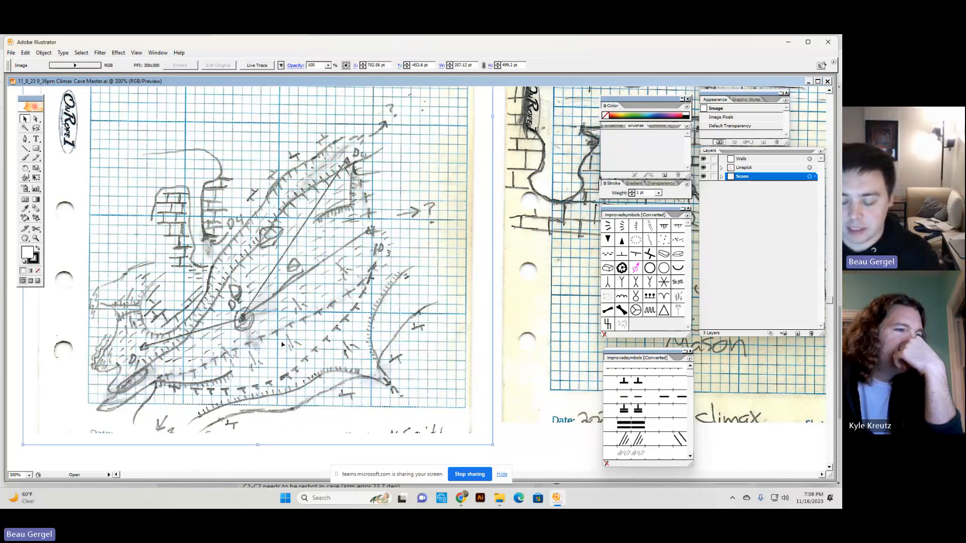
pyautogui.scroll(-3, 281, 345)
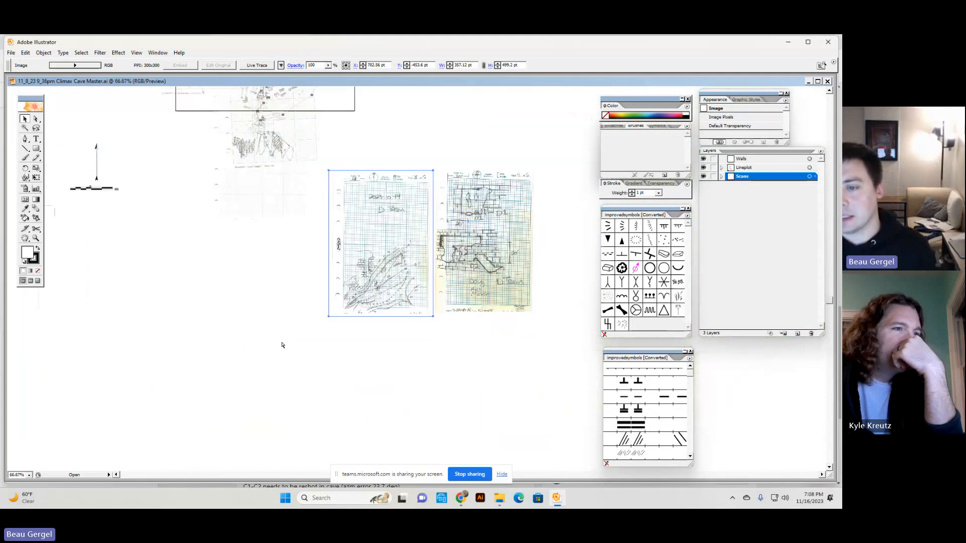
# Step: Shift the page 4 scan slightly away from page 3, and compare the D Team plan sketch with the lineplot's D stations at 150%
pyautogui.moveTo(506, 305); pyautogui.dragTo(523, 313)
pyautogui.press('space')
pyautogui.moveTo(484, 373); pyautogui.dragTo(457, 320)
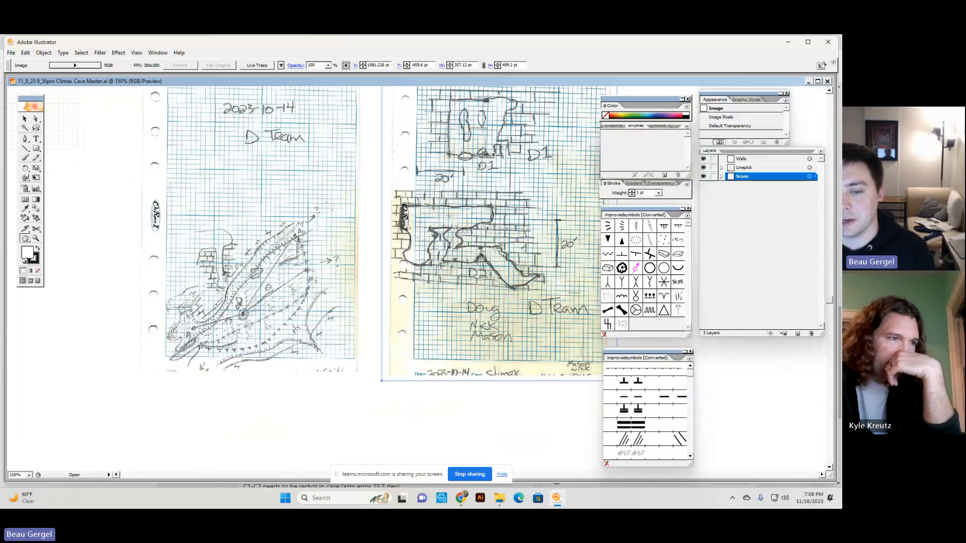
pyautogui.moveTo(228, 321); pyautogui.dragTo(360, 338)
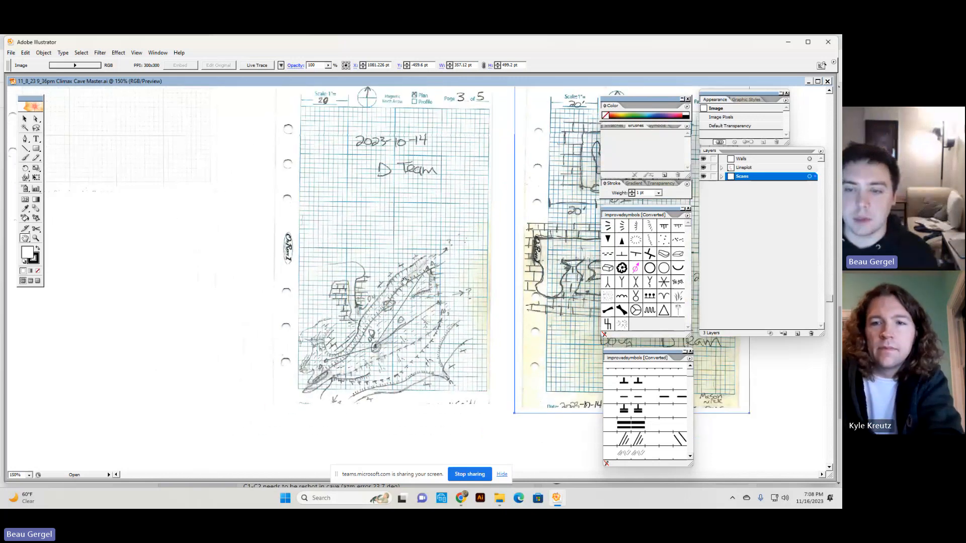
pyautogui.moveTo(405, 281); pyautogui.dragTo(398, 330)
pyautogui.scroll(8, 372, 342)
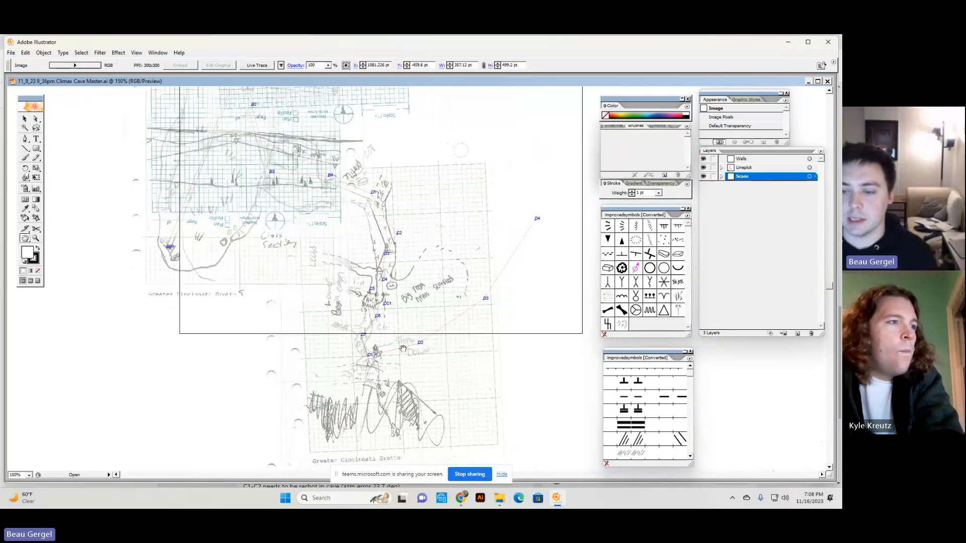
# Step: Examine the D Team's page 3 and page 4 scans side by side at 150%
pyautogui.scroll(-10, 529, 232)
pyautogui.hscroll(5, 529, 232)
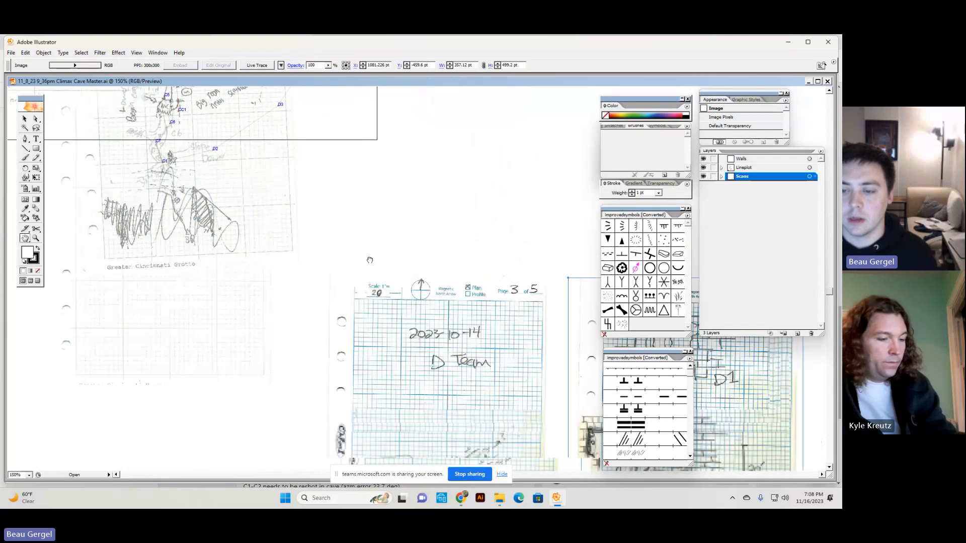
pyautogui.scroll(-2, 379, 301)
pyautogui.hscroll(3, 379, 300)
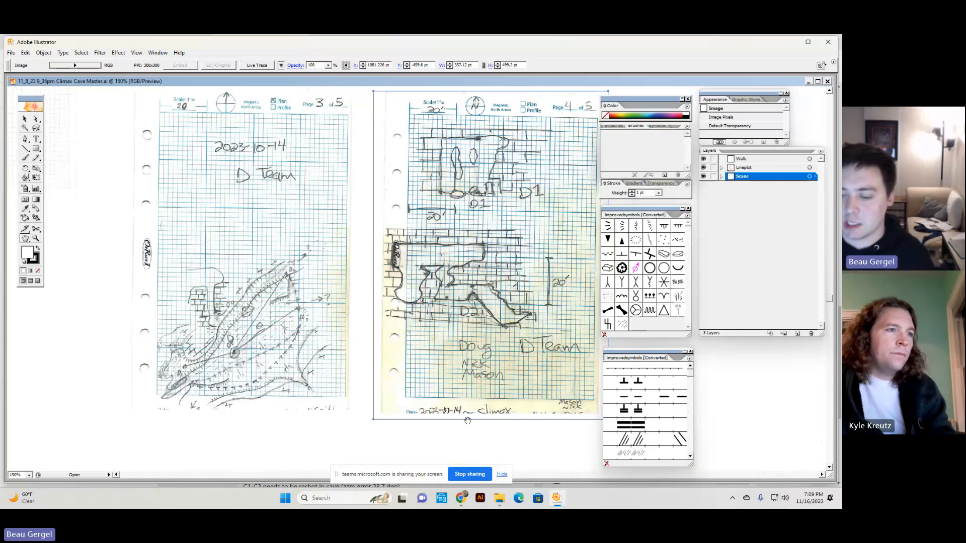
# Step: Switch to Chrome and highlight the list of stations to reshoot in the November 4 event post
pyautogui.click(461, 498)
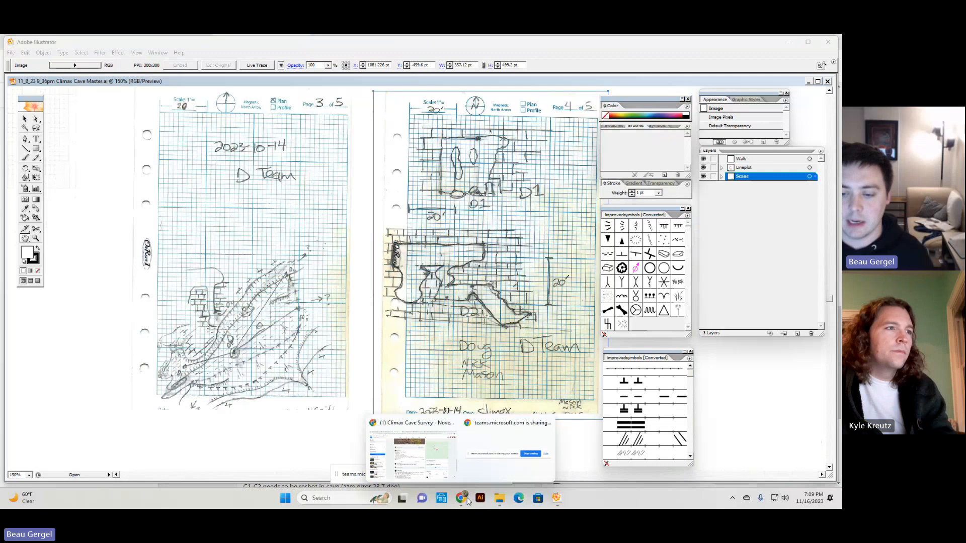
pyautogui.click(447, 468)
pyautogui.moveTo(249, 242); pyautogui.dragTo(415, 296)
pyautogui.scroll(-3, 415, 295)
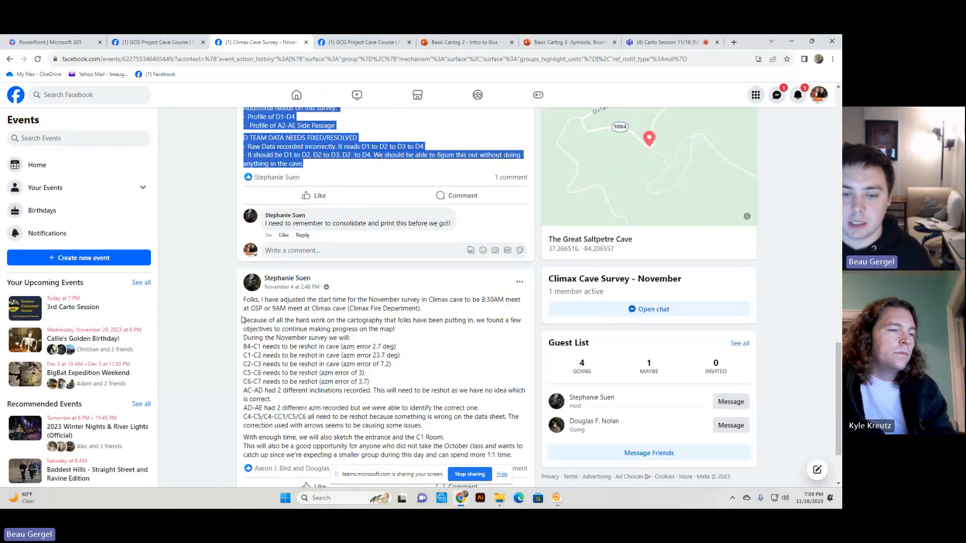
pyautogui.moveTo(243, 346); pyautogui.dragTo(512, 417)
pyautogui.scroll(2, 376, 306)
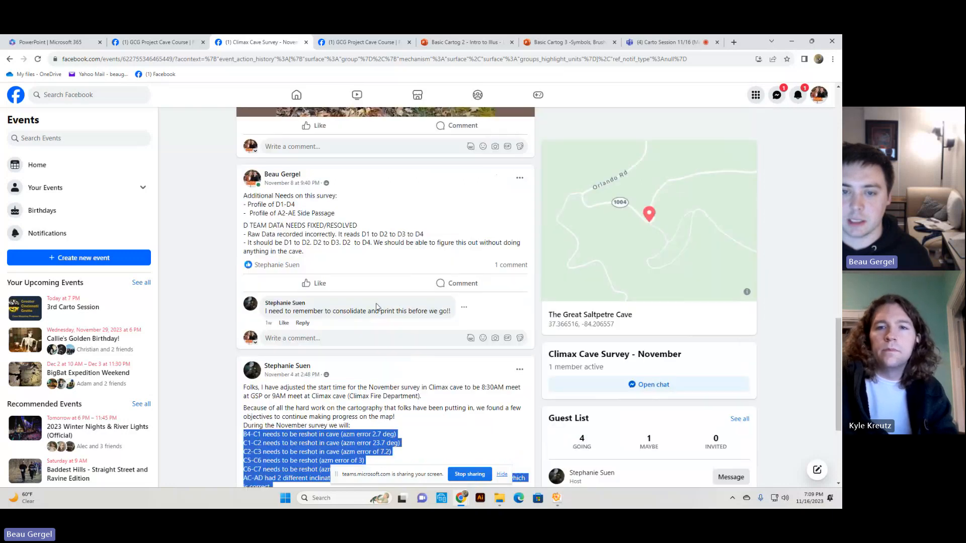
# Step: Highlight the additional profile needs, the D Team data fixes and the comment about consolidating and printing them in the November 8 event post
pyautogui.moveTo(246, 198); pyautogui.dragTo(431, 243)
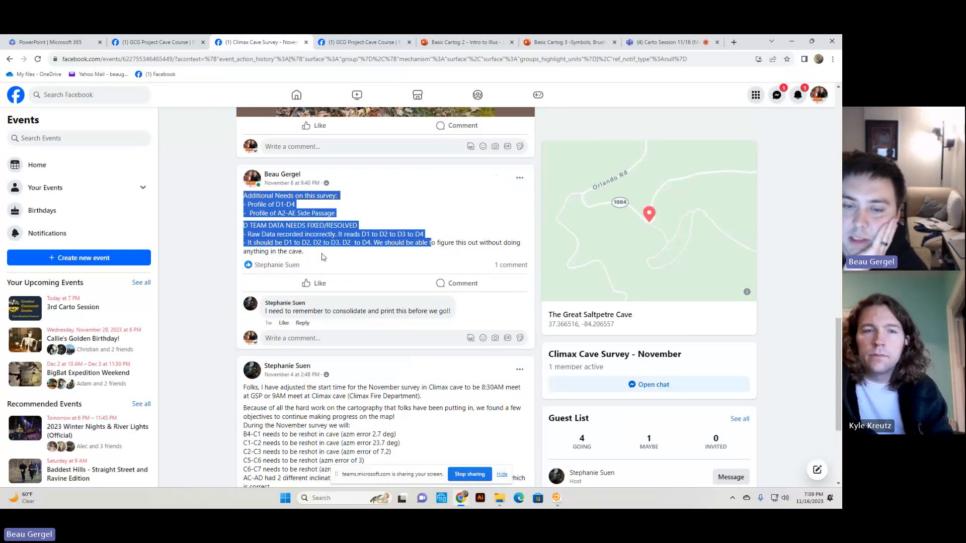
pyautogui.moveTo(267, 311); pyautogui.dragTo(397, 311)
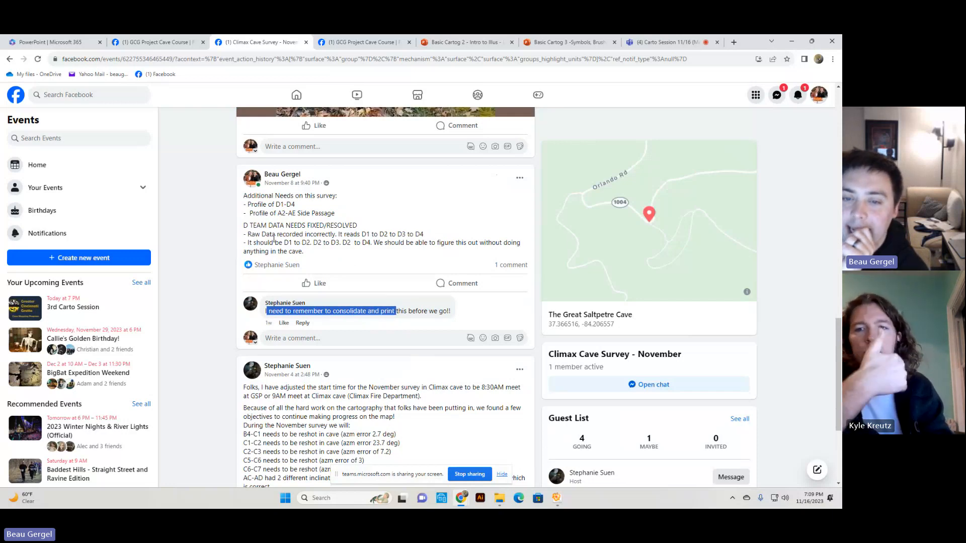
pyautogui.moveTo(255, 202); pyautogui.dragTo(432, 243)
pyautogui.click(283, 221)
pyautogui.moveTo(280, 205); pyautogui.dragTo(299, 208)
pyautogui.click(299, 208)
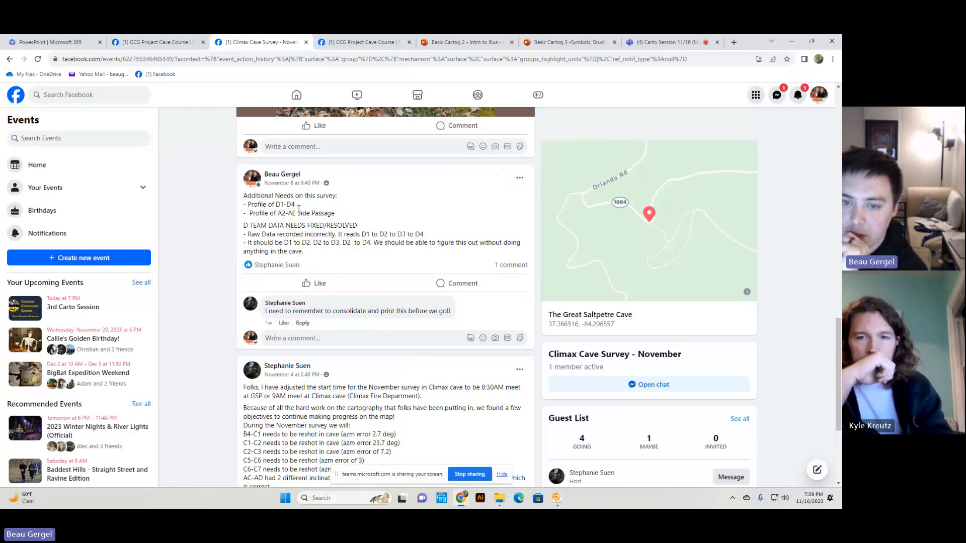
# Step: Switch to Illustrator, look over the A and B station sketches above the D Team scans, and zoom out to 66.67%
pyautogui.click(559, 500)
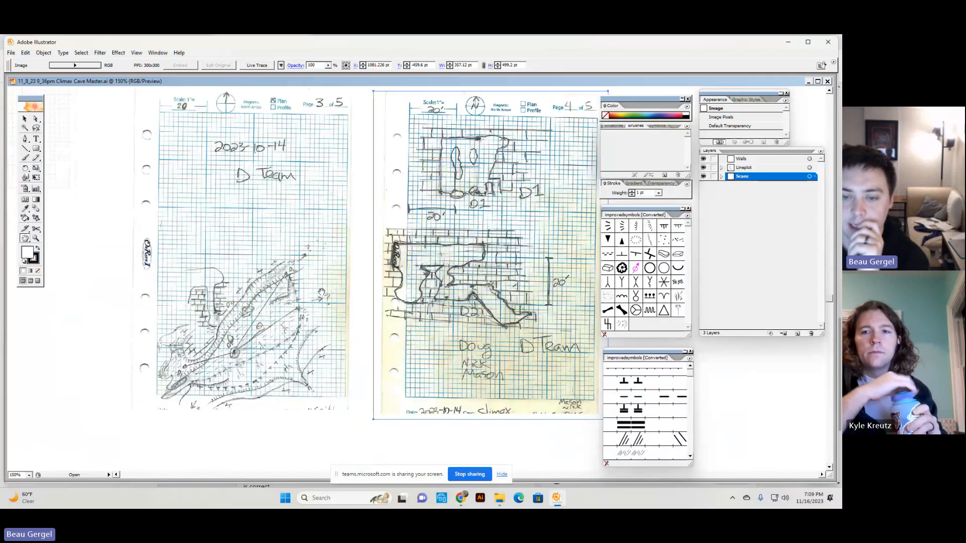
pyautogui.moveTo(320, 292); pyautogui.dragTo(360, 349)
pyautogui.moveTo(343, 241); pyautogui.dragTo(405, 342)
pyautogui.moveTo(385, 209)
pyautogui.mouseDown()
pyautogui.moveTo(466, 314)
pyautogui.moveTo(549, 358)
pyautogui.mouseUp()
pyautogui.moveTo(414, 237); pyautogui.dragTo(442, 292)
pyautogui.moveTo(467, 180)
pyautogui.mouseDown()
pyautogui.moveTo(465, 272)
pyautogui.moveTo(578, 313)
pyautogui.mouseUp()
pyautogui.moveTo(317, 111); pyautogui.dragTo(408, 199)
pyautogui.moveTo(425, 241); pyautogui.dragTo(417, 258)
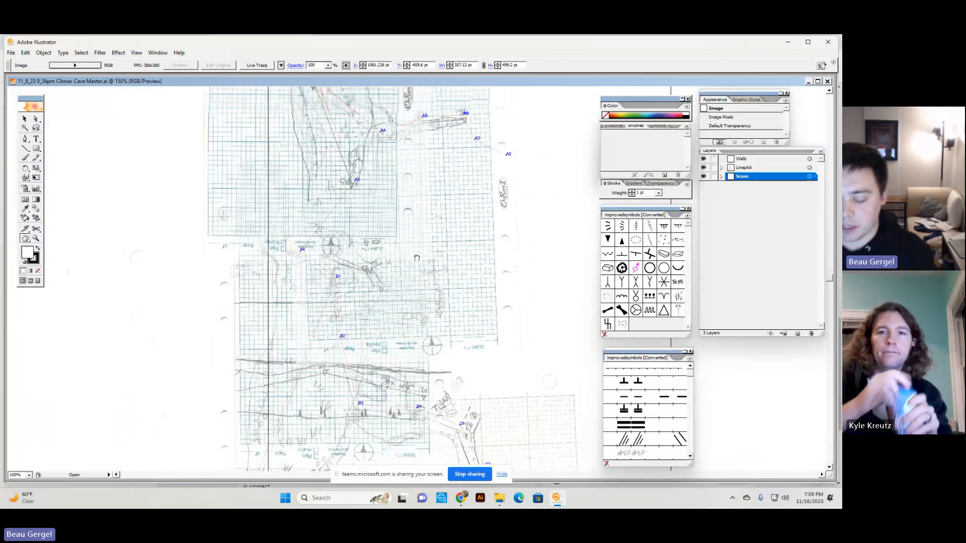
pyautogui.hotkey('ctrl', '-')
pyautogui.hotkey('ctrl', '-')
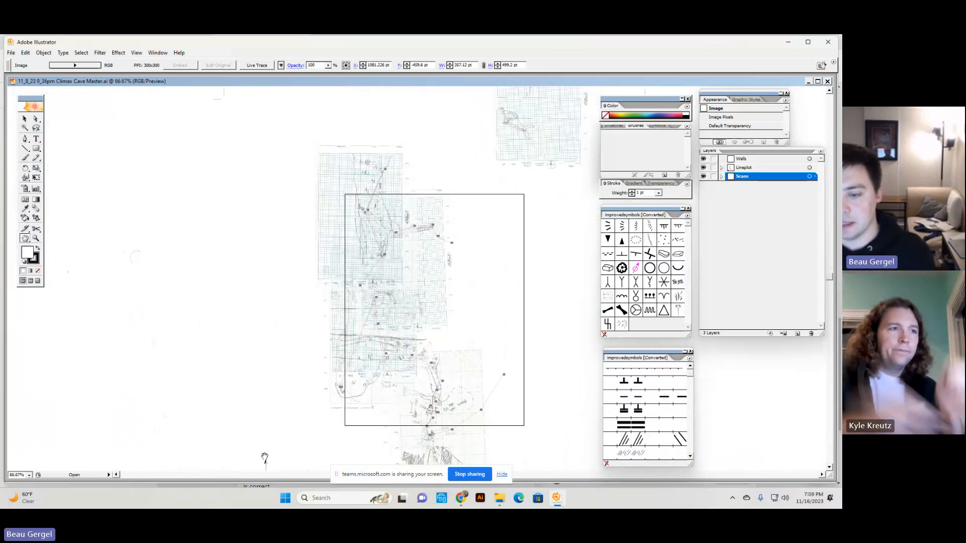
# Step: Examine the overall map at 66.67%, comparing the station sketches and lineplot with the D Team scans below
pyautogui.moveTo(552, 361); pyautogui.dragTo(478, 308)
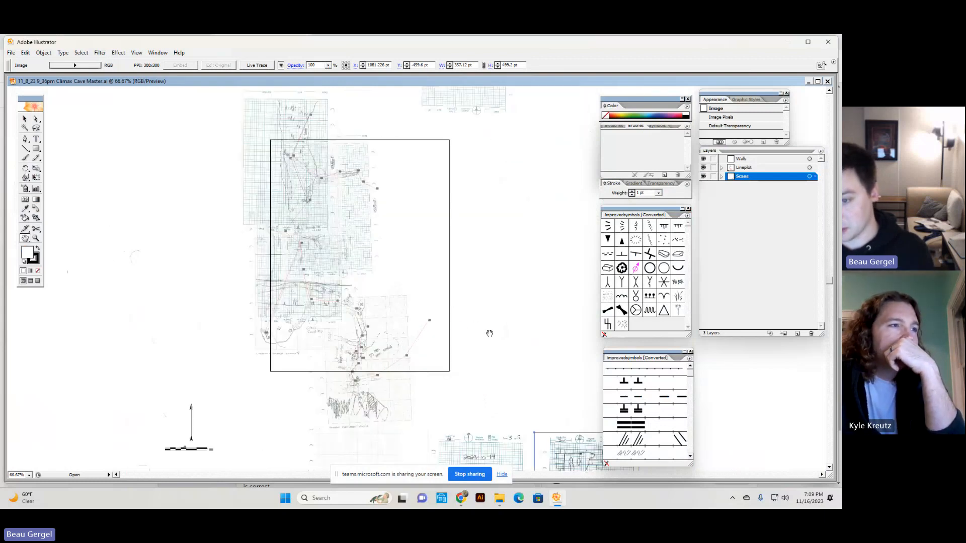
pyautogui.scroll(-5, 502, 328)
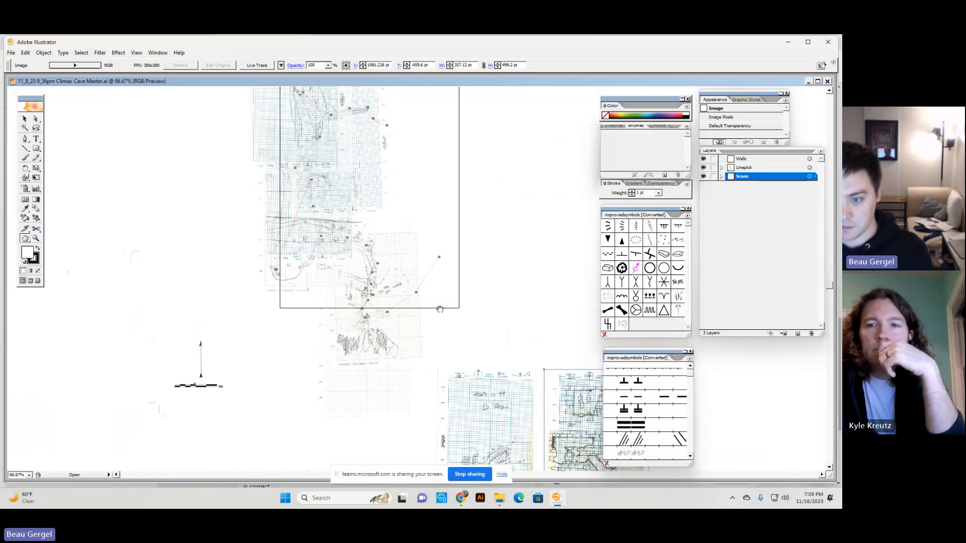
pyautogui.moveTo(380, 284); pyautogui.dragTo(400, 290)
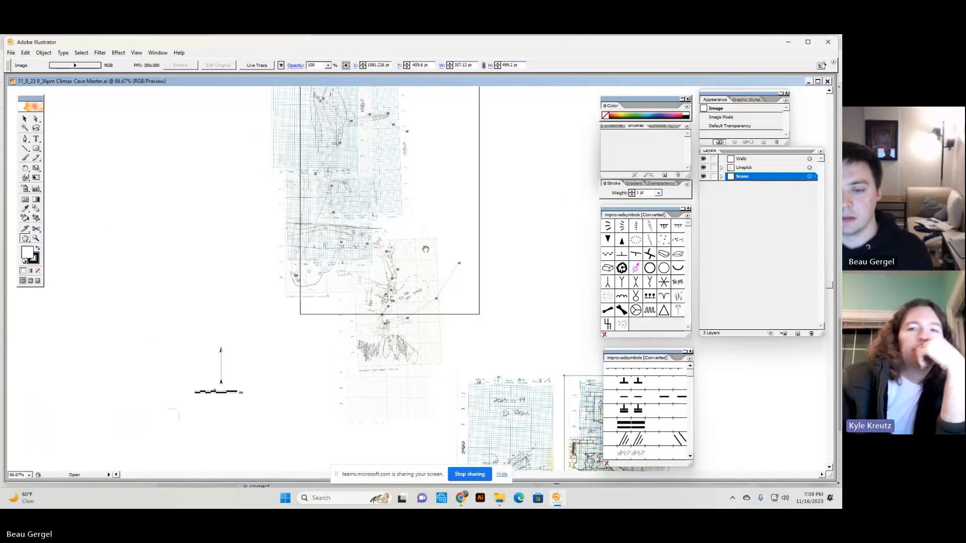
pyautogui.moveTo(425, 249); pyautogui.dragTo(450, 302)
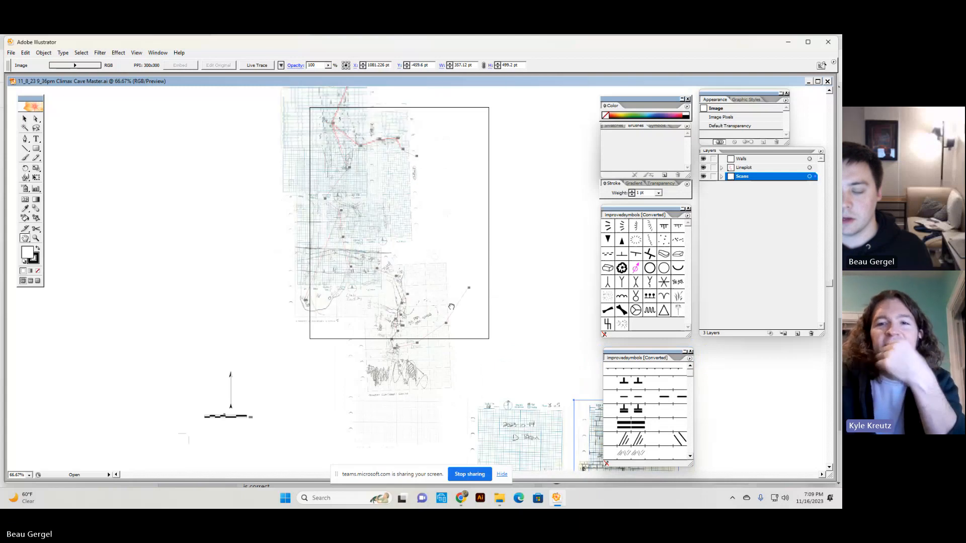
pyautogui.click(460, 499)
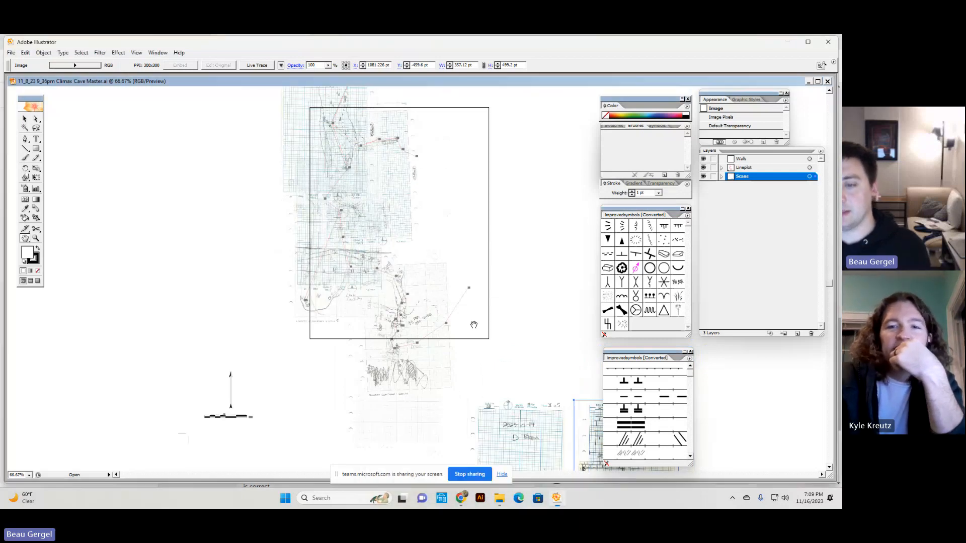
pyautogui.moveTo(380, 192); pyautogui.dragTo(422, 246)
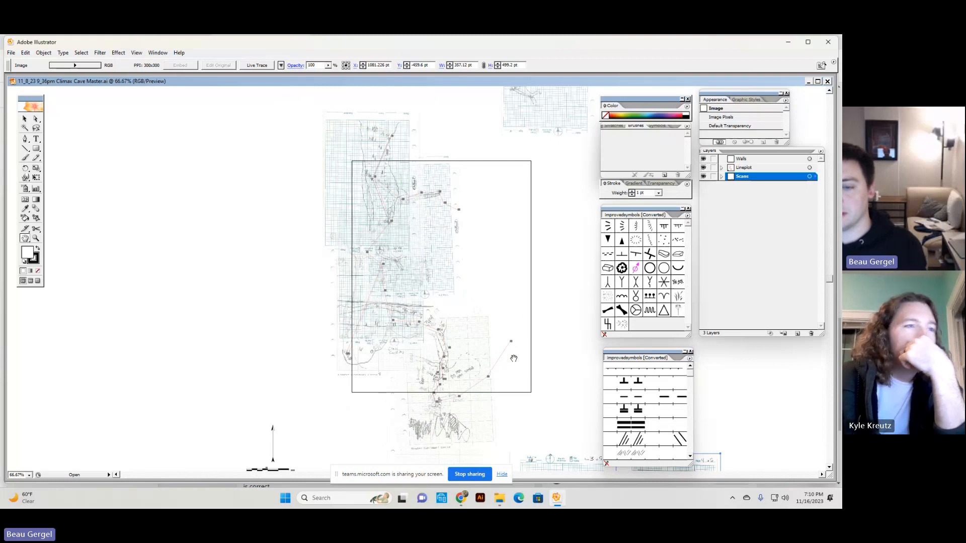
pyautogui.moveTo(516, 410); pyautogui.dragTo(471, 303)
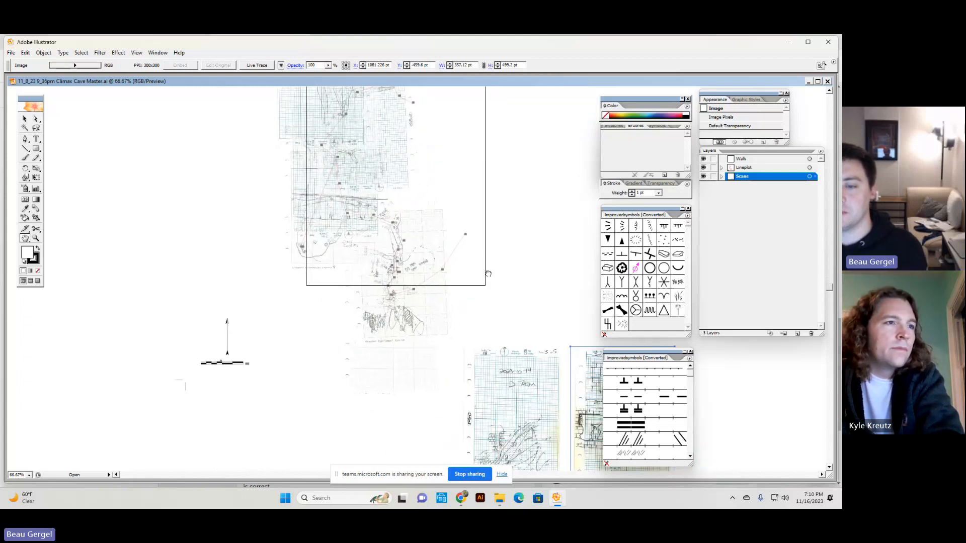
pyautogui.moveTo(485, 257); pyautogui.dragTo(497, 345)
# Step: Switch to Chrome, reread the event's reshoot list, and bring up the GCG Project Cave Course group's shared files
pyautogui.moveTo(463, 499)
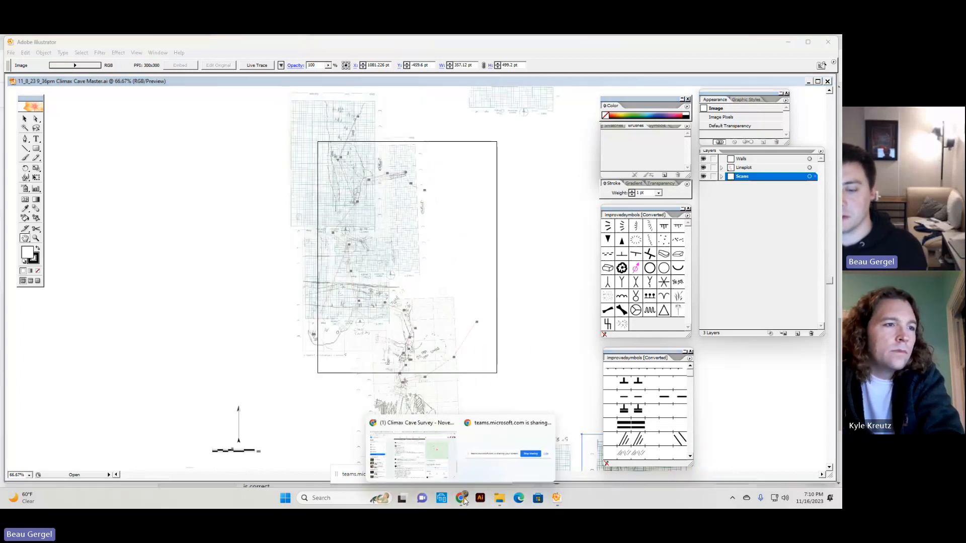
pyautogui.click(411, 447)
pyautogui.scroll(-3, 427, 356)
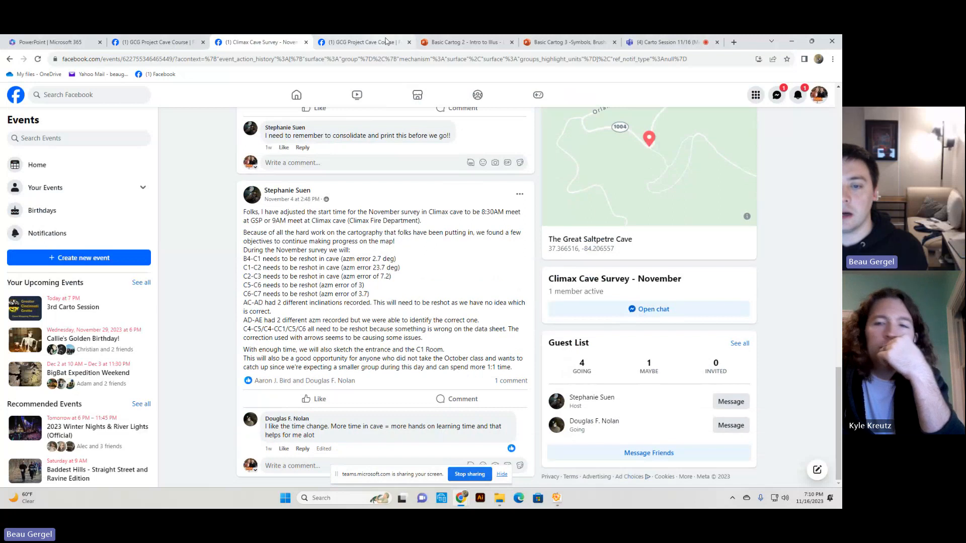
pyautogui.click(384, 42)
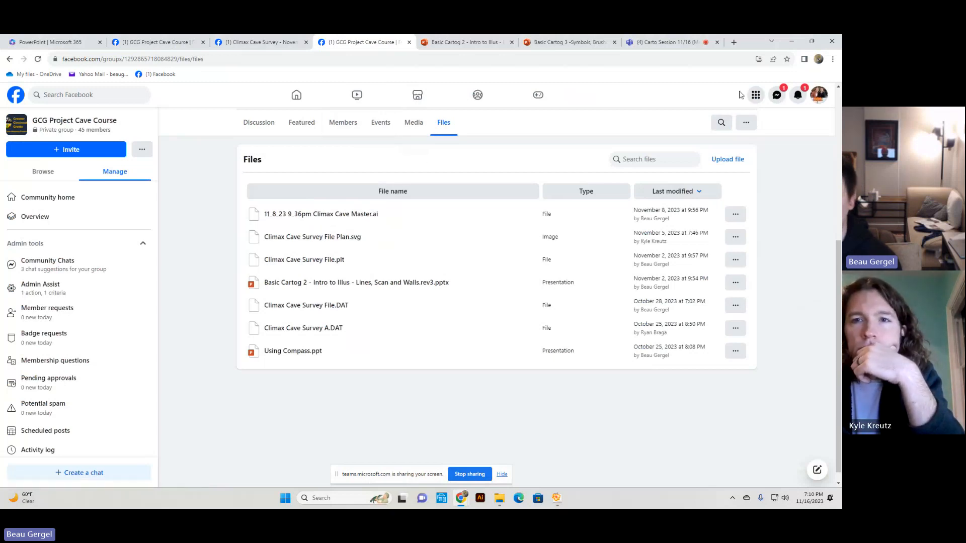
# Step: Open the group's community chats, send "Working on map now" to the Actively Working Chat Group, and close the chat
pyautogui.click(99, 273)
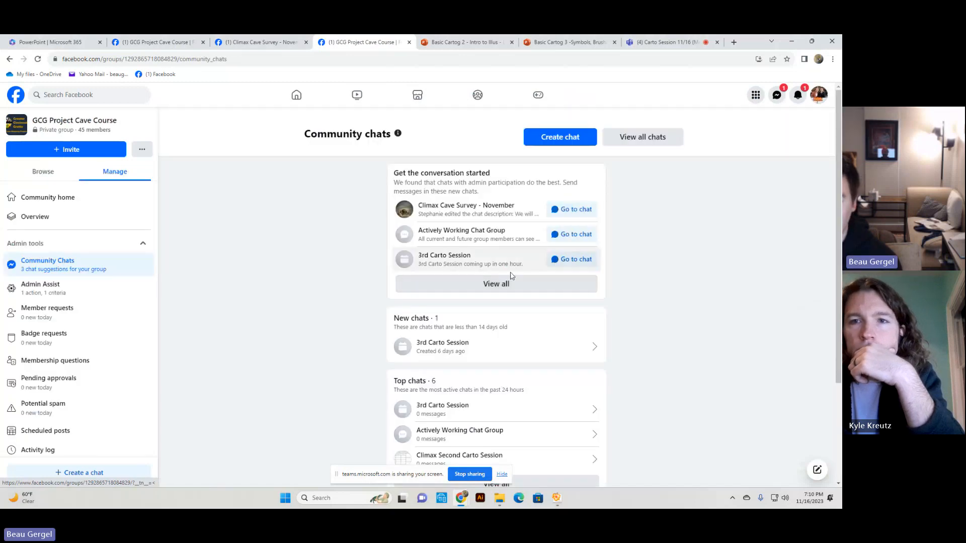
pyautogui.scroll(-2, 525, 304)
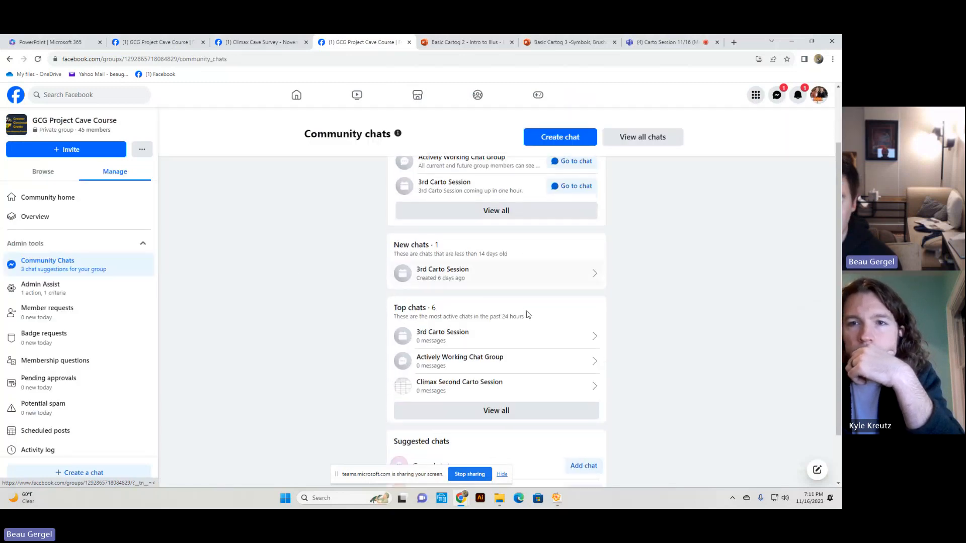
pyautogui.scroll(-1, 527, 314)
pyautogui.click(502, 300)
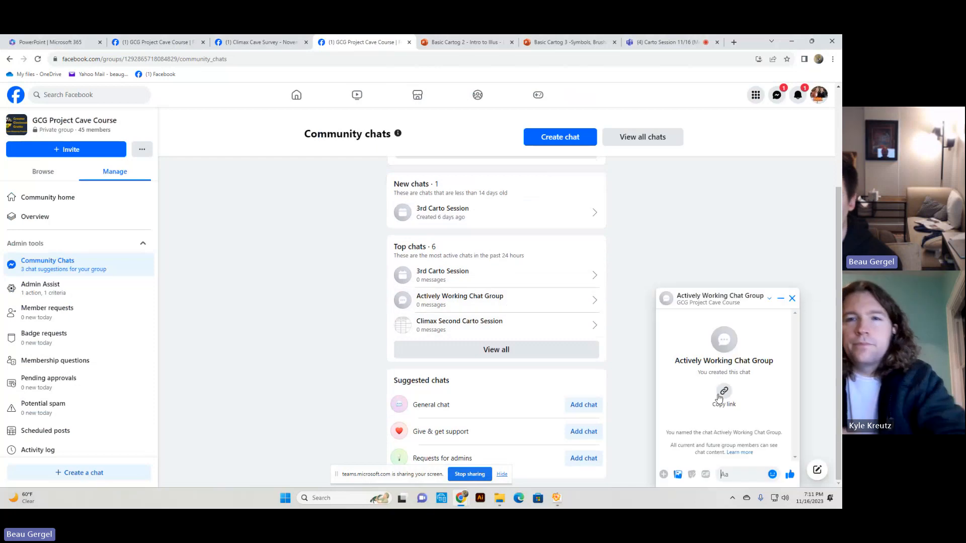
pyautogui.write('Wor')
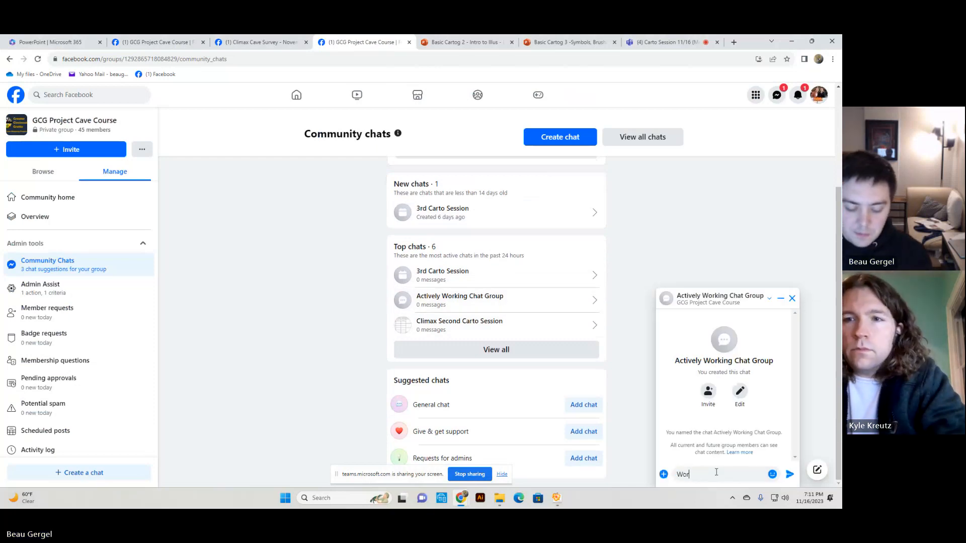
pyautogui.write('king on map ')
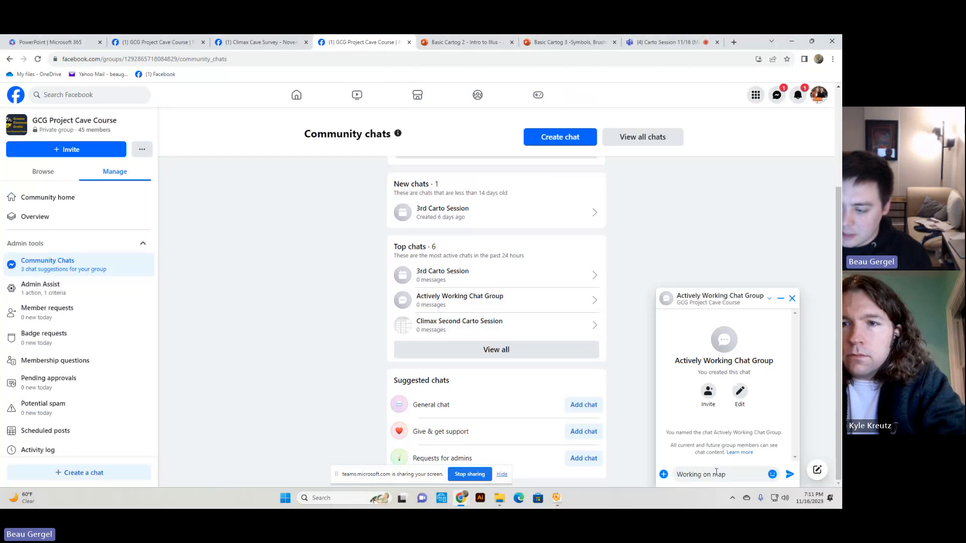
pyautogui.write('now')
pyautogui.press('Return')
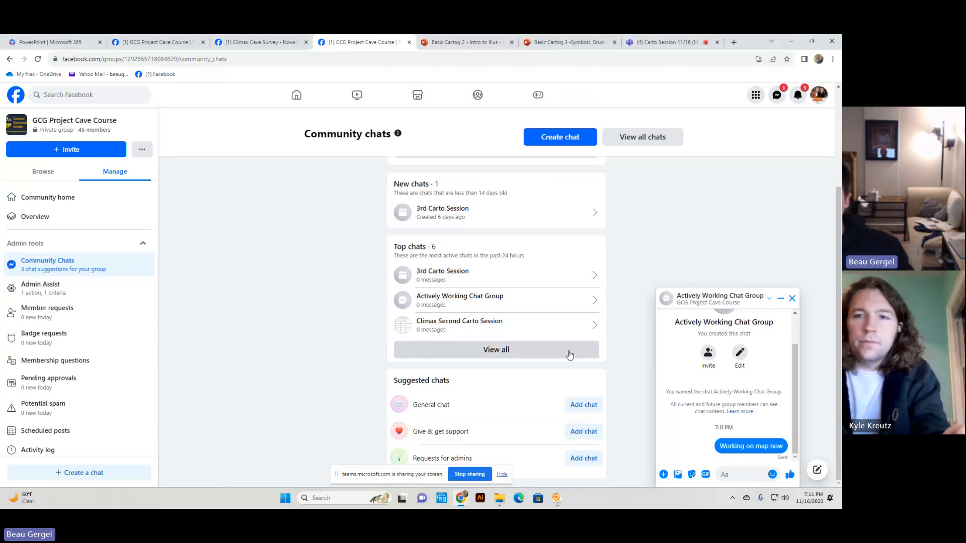
pyautogui.scroll(3, 545, 327)
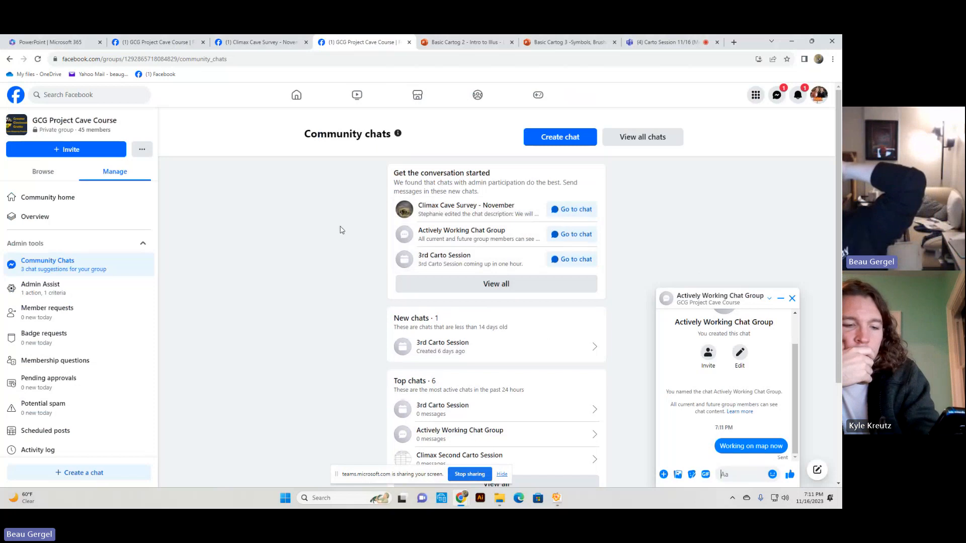
pyautogui.click(791, 300)
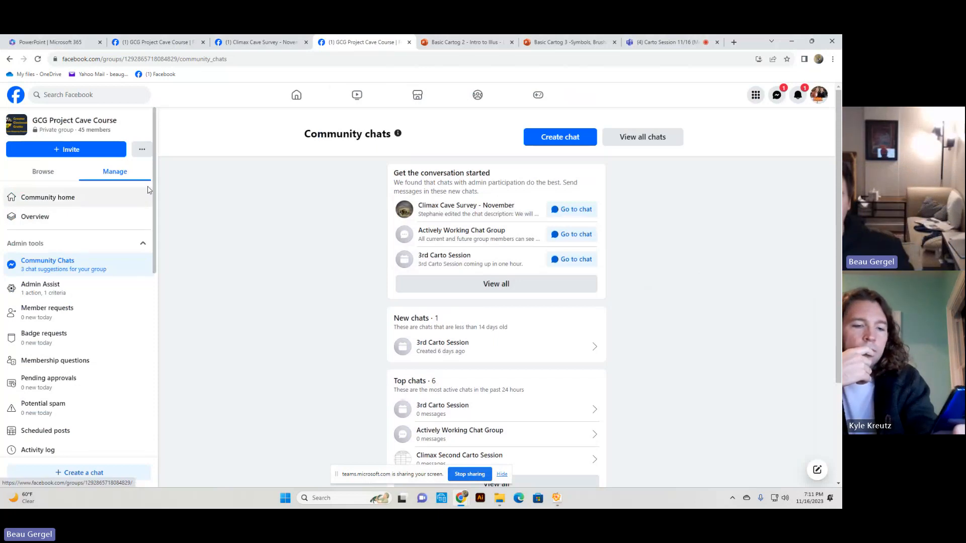
# Step: Return to the group's community home and open its Files listing to review the shared survey files
pyautogui.click(76, 201)
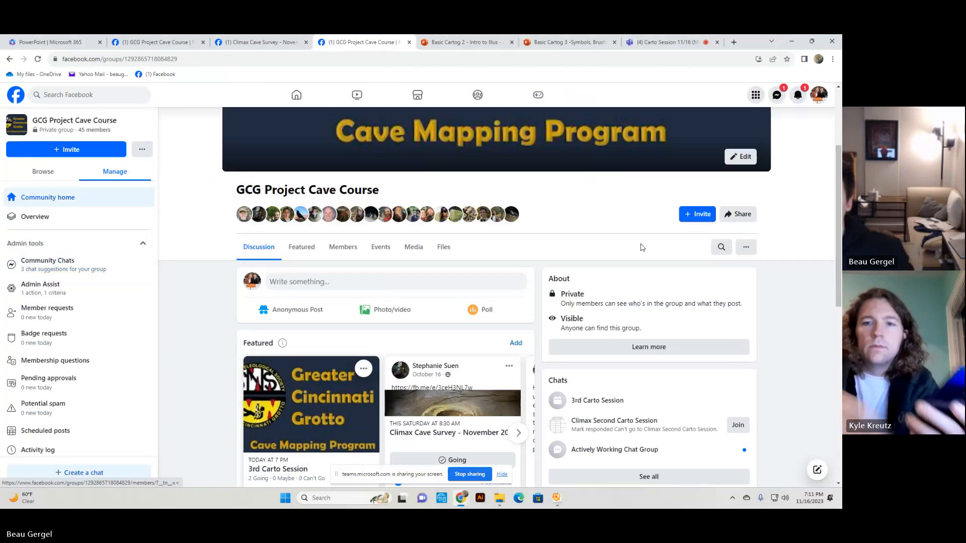
pyautogui.click(443, 247)
pyautogui.scroll(-3, 557, 276)
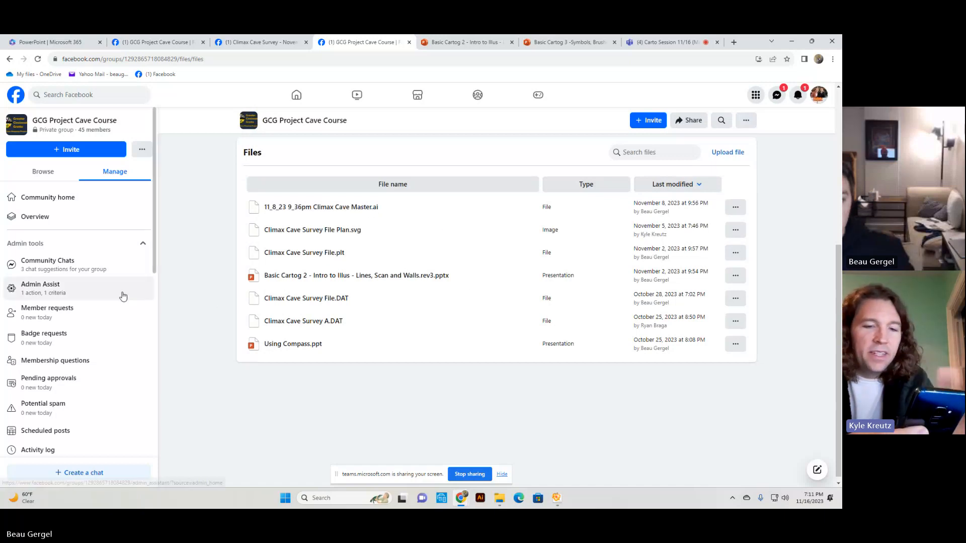
pyautogui.scroll(-1, 96, 294)
pyautogui.scroll(1, 89, 288)
# Step: Reopen the Actively Working Chat Group from the community chats, check the posted message, and close the chat
pyautogui.click(60, 263)
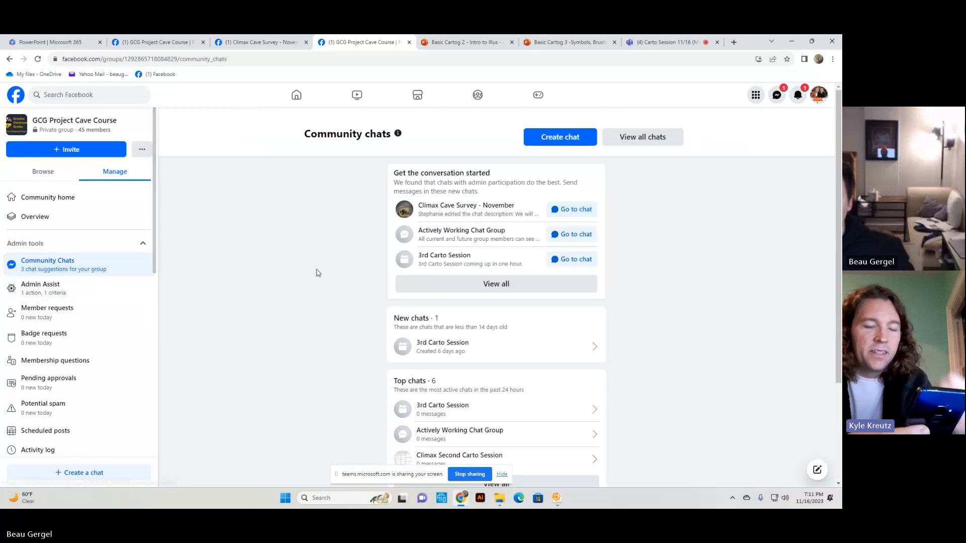
pyautogui.scroll(-3, 537, 290)
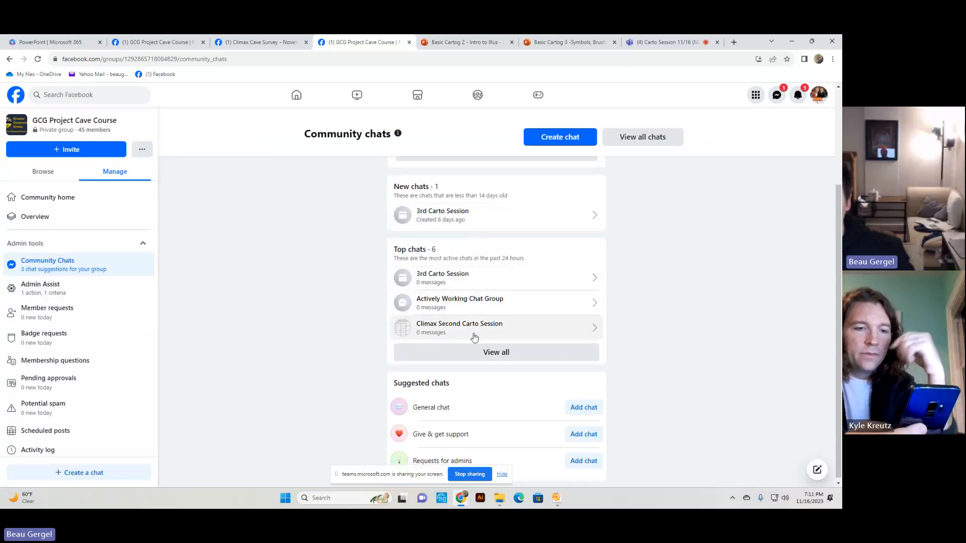
pyautogui.click(490, 304)
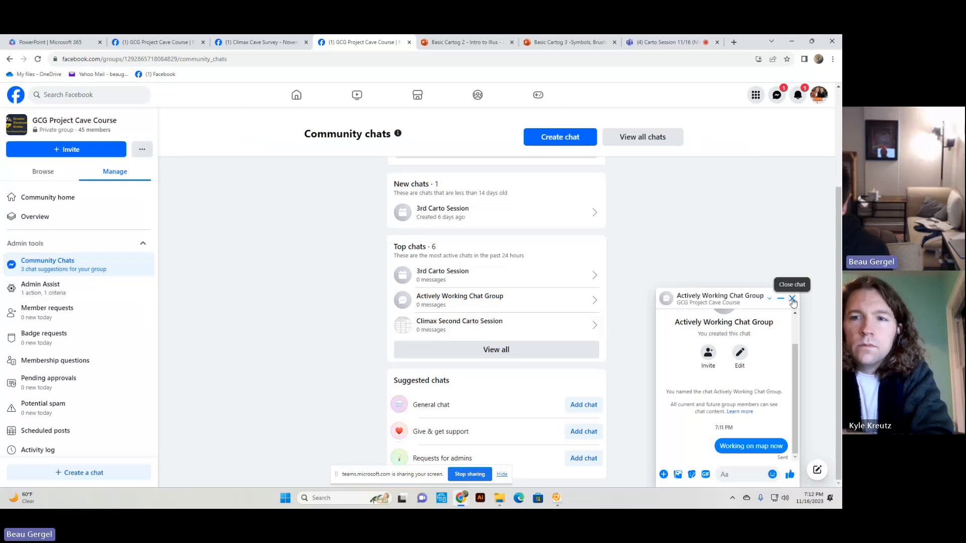
pyautogui.click(792, 300)
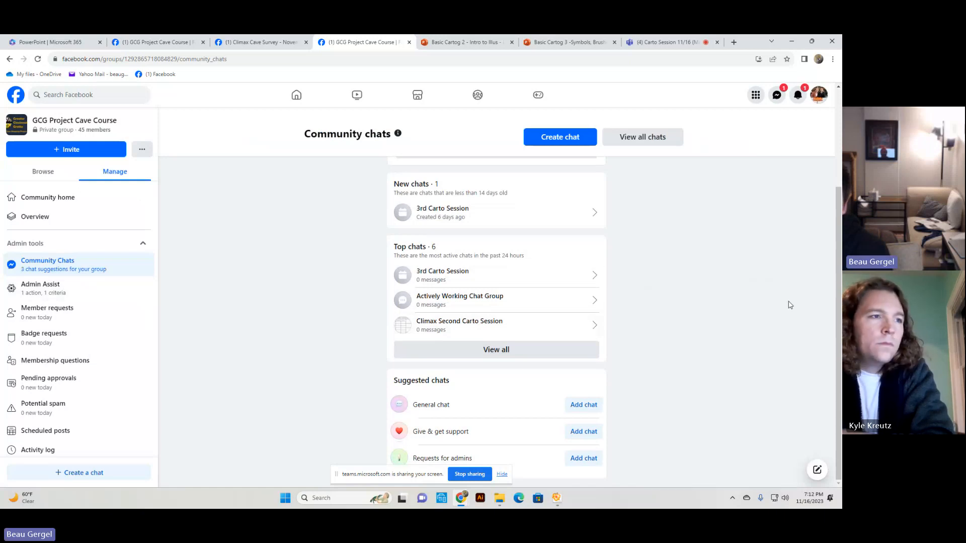
# Step: Glance at the cave master map, return to Chrome, and review the Basic Cartog 2 slides 29 and 30 on placing and orienting scans
pyautogui.click(556, 497)
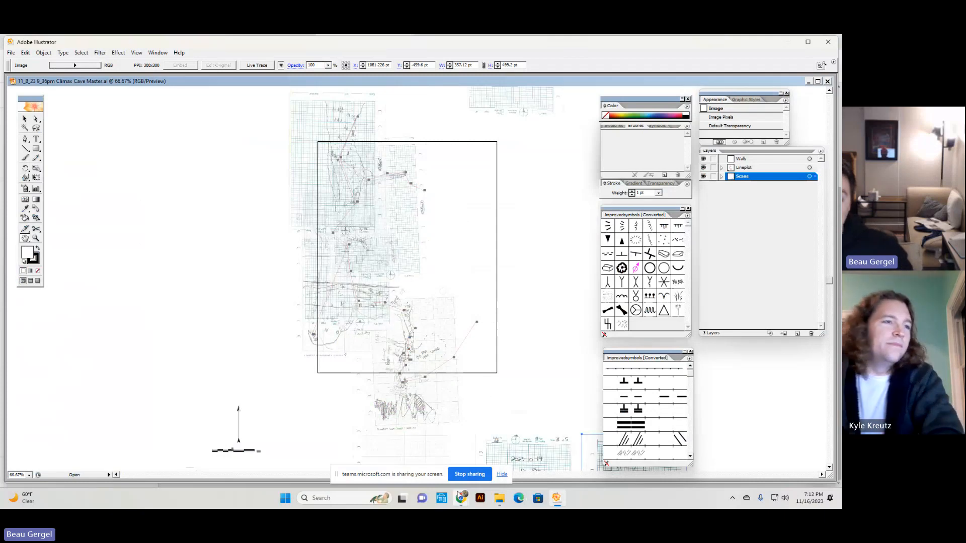
pyautogui.moveTo(455, 338); pyautogui.dragTo(505, 341)
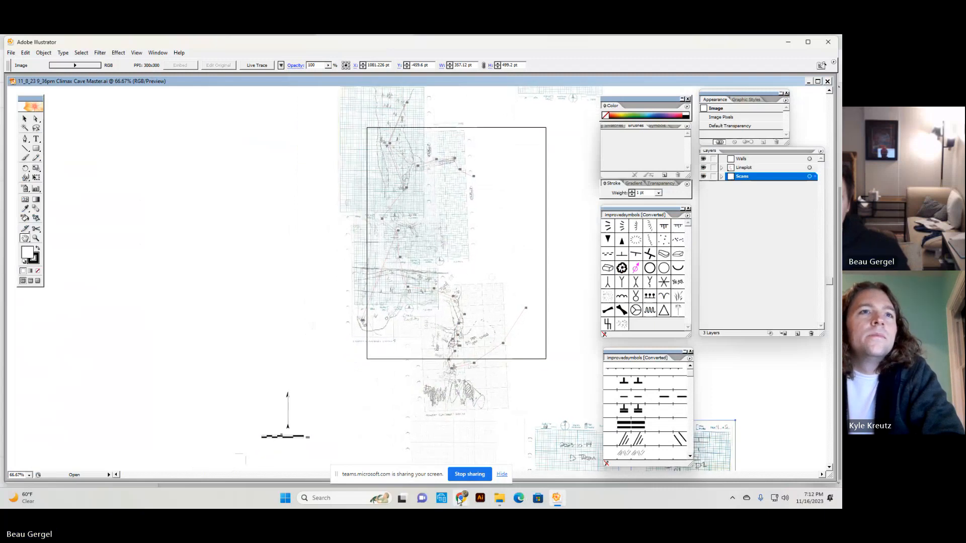
pyautogui.moveTo(451, 485)
pyautogui.click(412, 450)
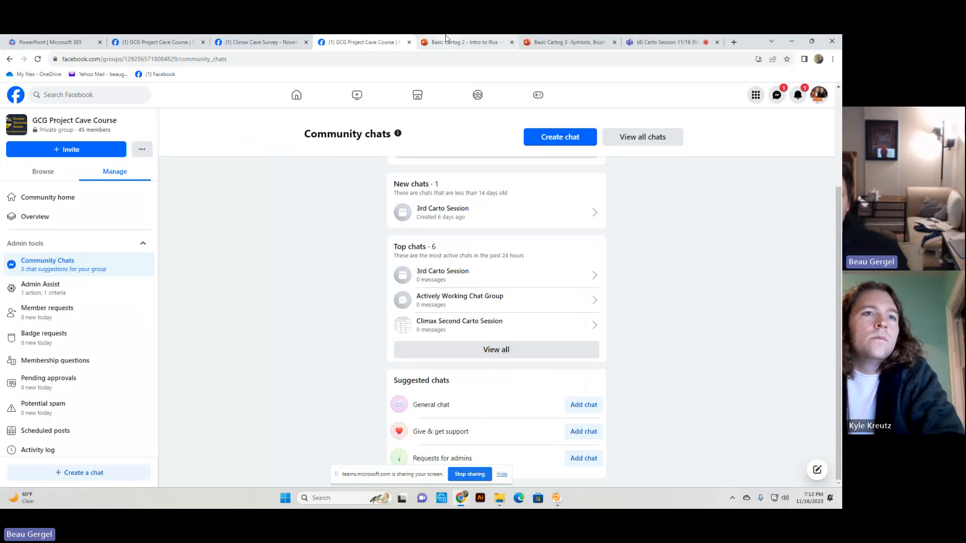
pyautogui.click(465, 42)
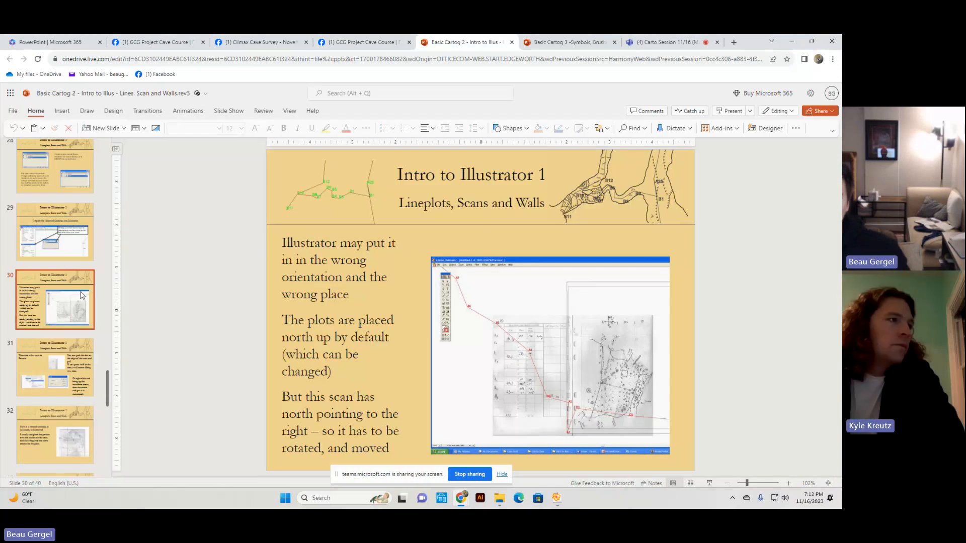
pyautogui.click(67, 259)
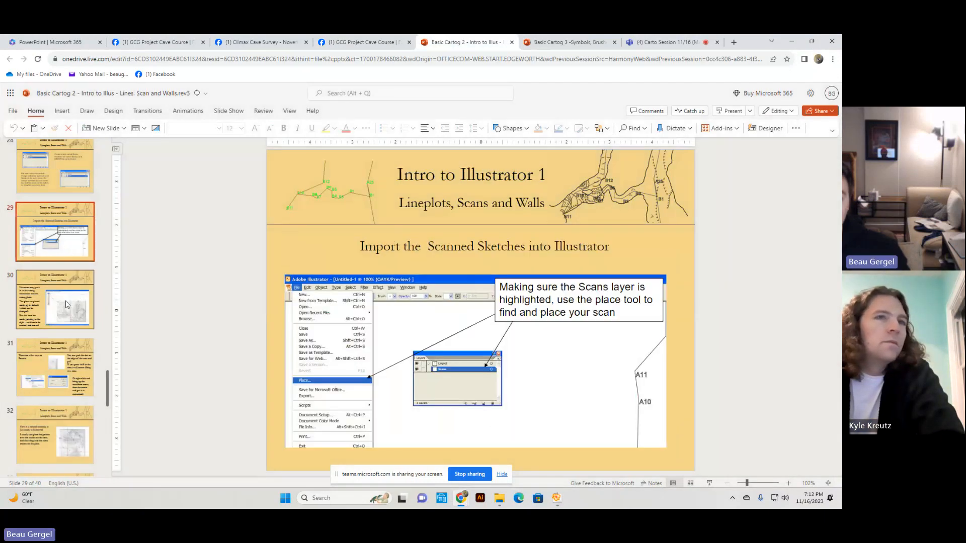
pyautogui.click(71, 305)
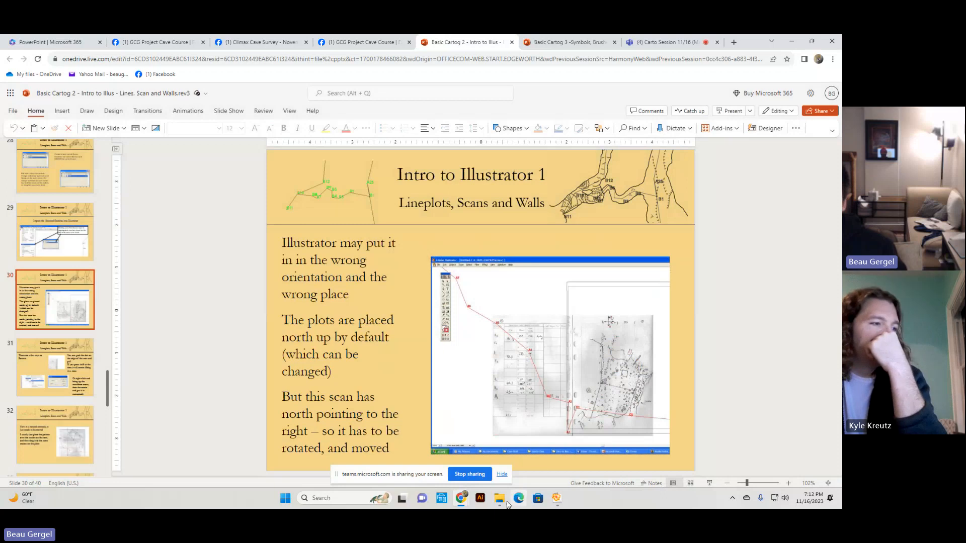
# Step: Switch to Illustrator, try shifting the sketch scan over stations A1 to A3 slightly, and undo the move
pyautogui.click(556, 498)
pyautogui.moveTo(514, 225); pyautogui.dragTo(520, 258)
pyautogui.hotkey('ctrl', '=')
pyautogui.hotkey('ctrl', '=')
pyautogui.hotkey('ctrl', '=')
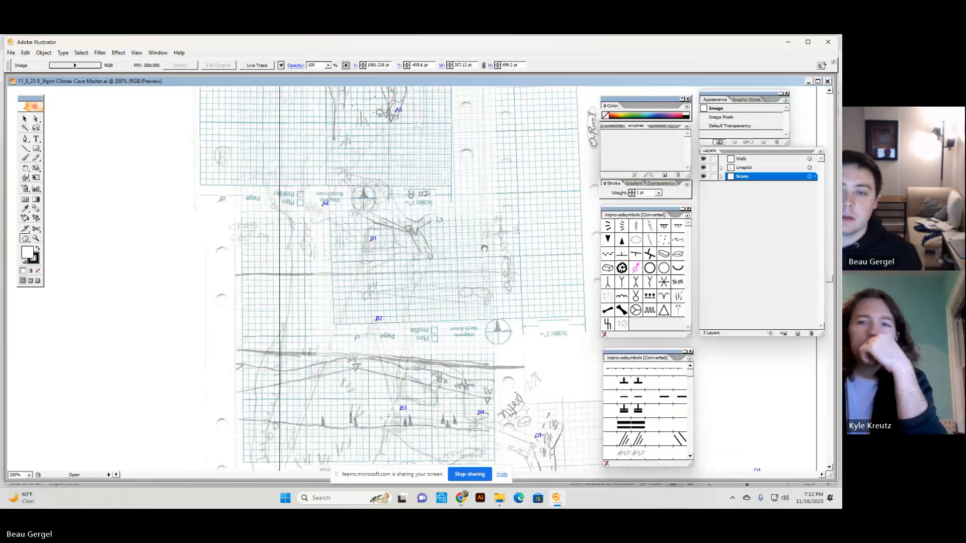
pyautogui.moveTo(425, 152); pyautogui.dragTo(435, 412)
pyautogui.press('v')
pyautogui.click(335, 303)
pyautogui.moveTo(336, 304); pyautogui.dragTo(334, 303)
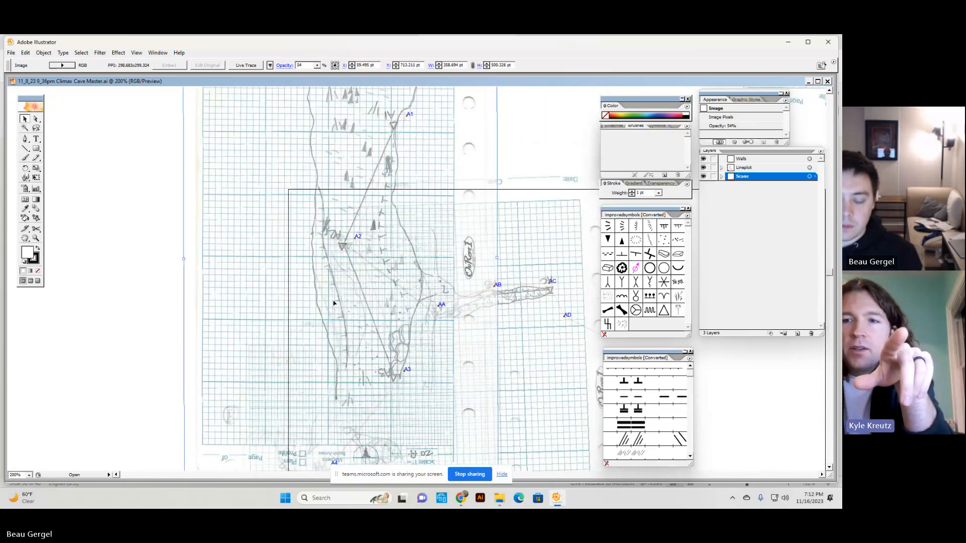
pyautogui.hotkey('ctrl', 'z')
pyautogui.click(541, 144)
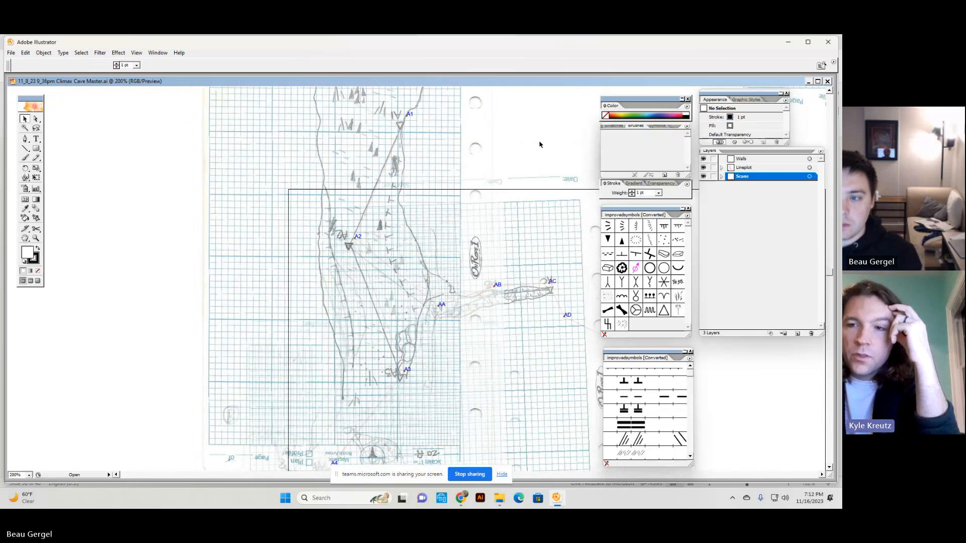
# Step: Move the sketch scan until its drawn stations line up with lineplot stations A1, A2 and A3
pyautogui.press('h')
pyautogui.moveTo(463, 154); pyautogui.dragTo(457, 214)
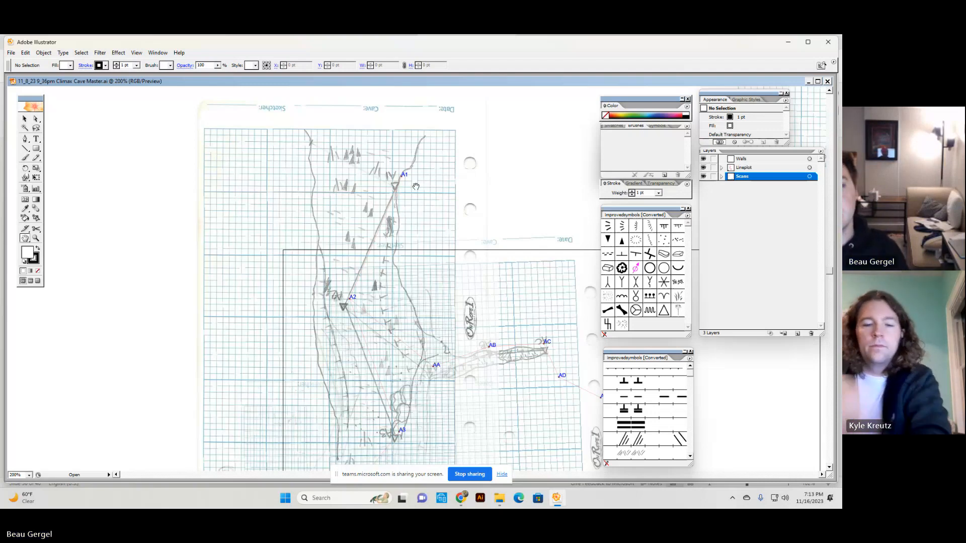
pyautogui.scroll(-2, 431, 192)
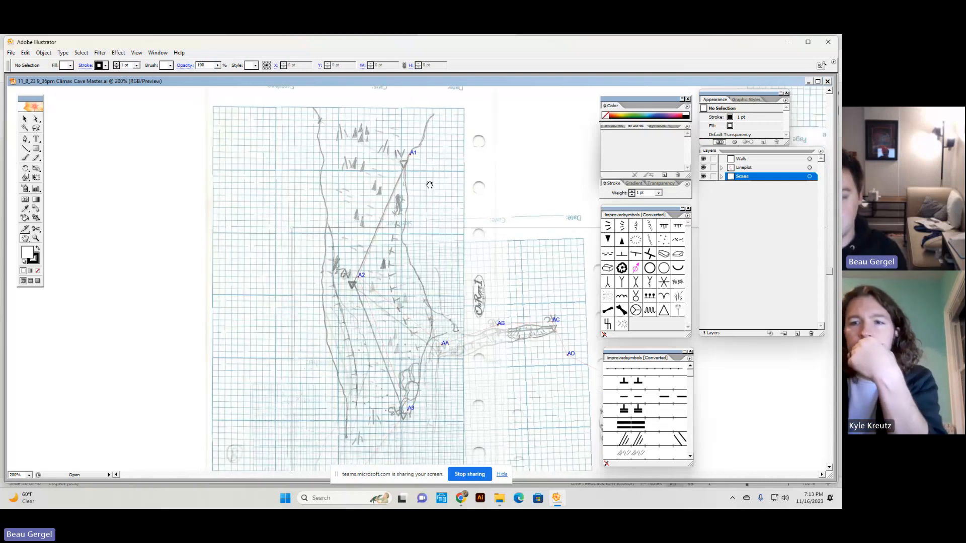
pyautogui.press('v')
pyautogui.click(450, 202)
pyautogui.moveTo(451, 203); pyautogui.dragTo(457, 190)
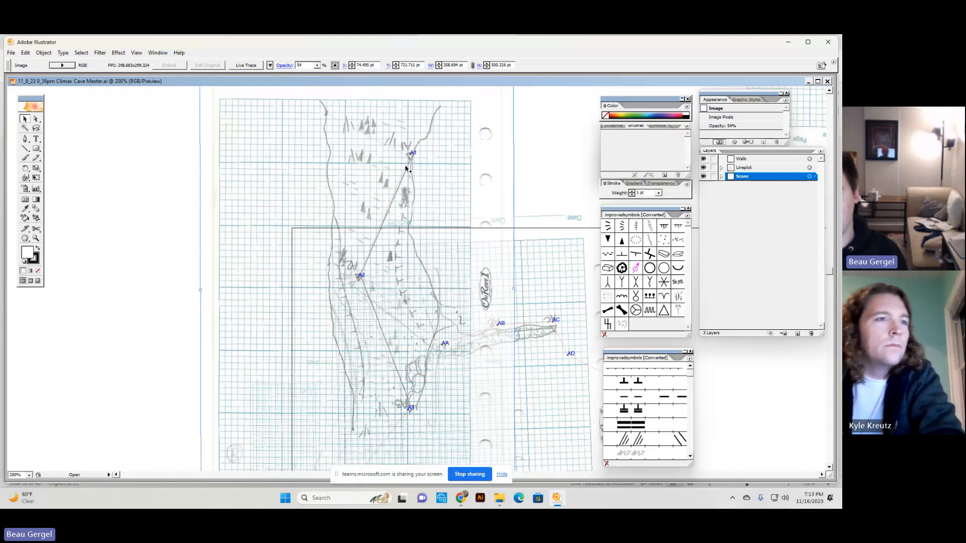
pyautogui.moveTo(332, 295); pyautogui.dragTo(317, 292)
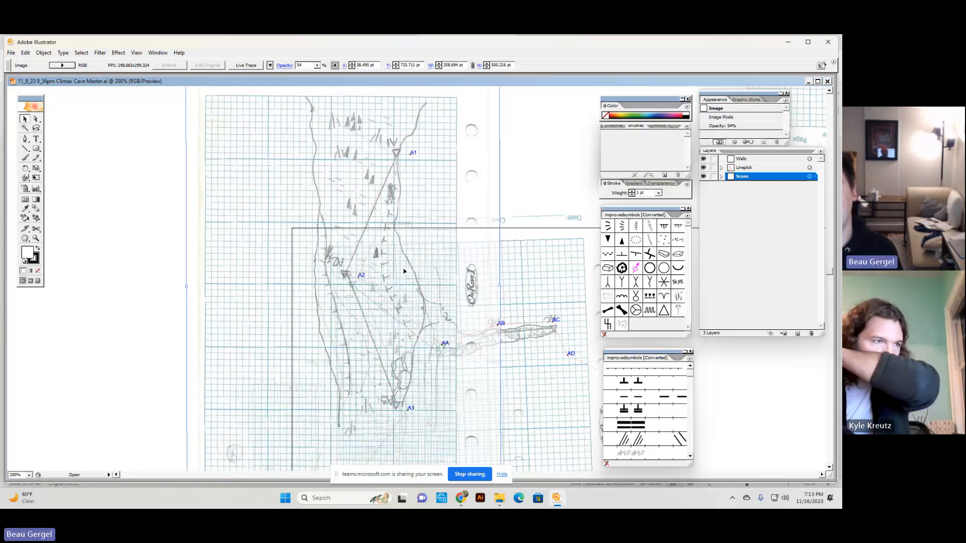
pyautogui.moveTo(310, 280); pyautogui.dragTo(323, 282)
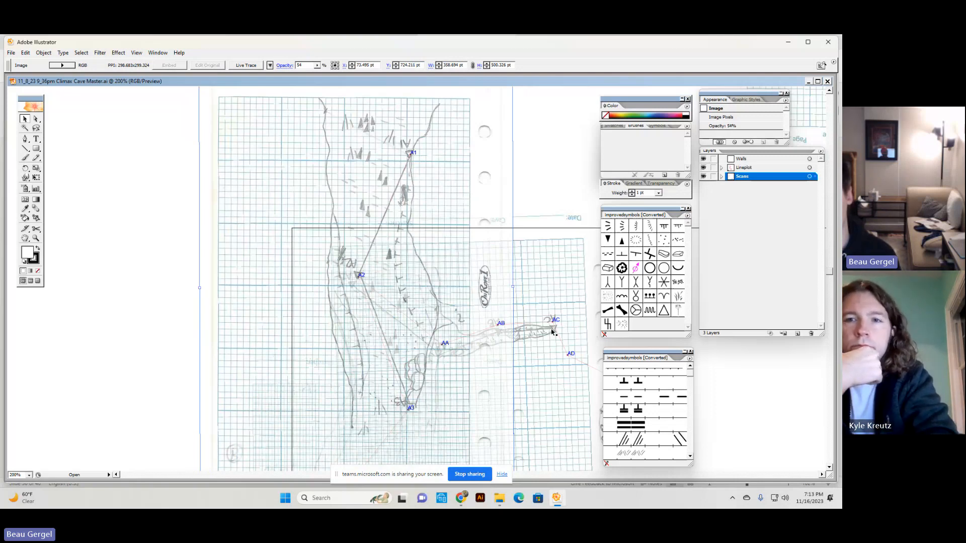
# Step: Check the scan's fit around the side passage, then switch to Chrome and read slide 31 on ways to rotate a scan
pyautogui.scroll(-3, 552, 332)
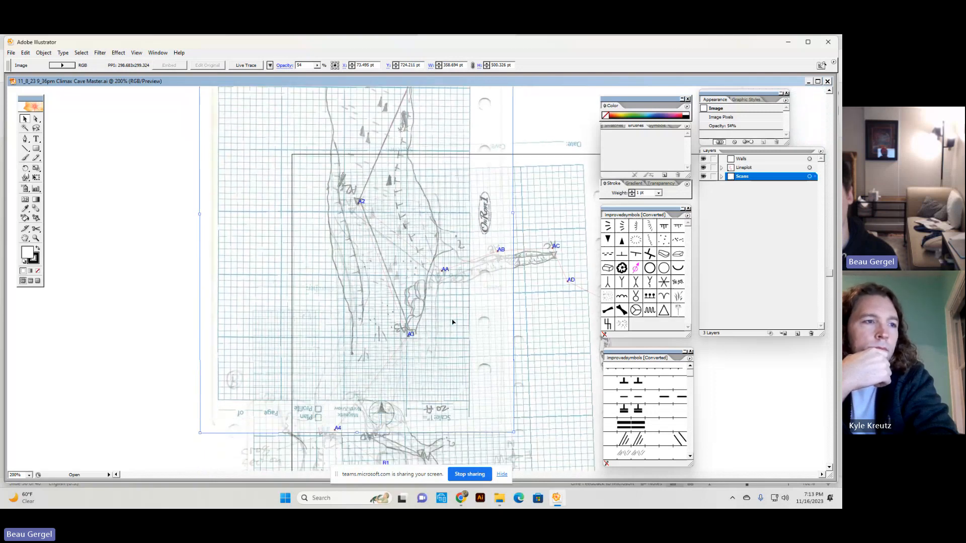
pyautogui.scroll(1, 452, 322)
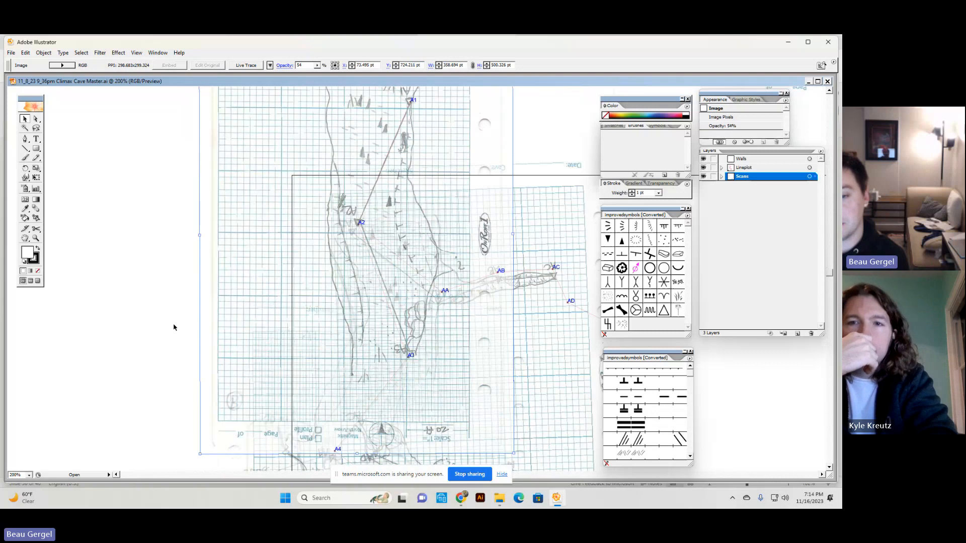
pyautogui.moveTo(461, 499)
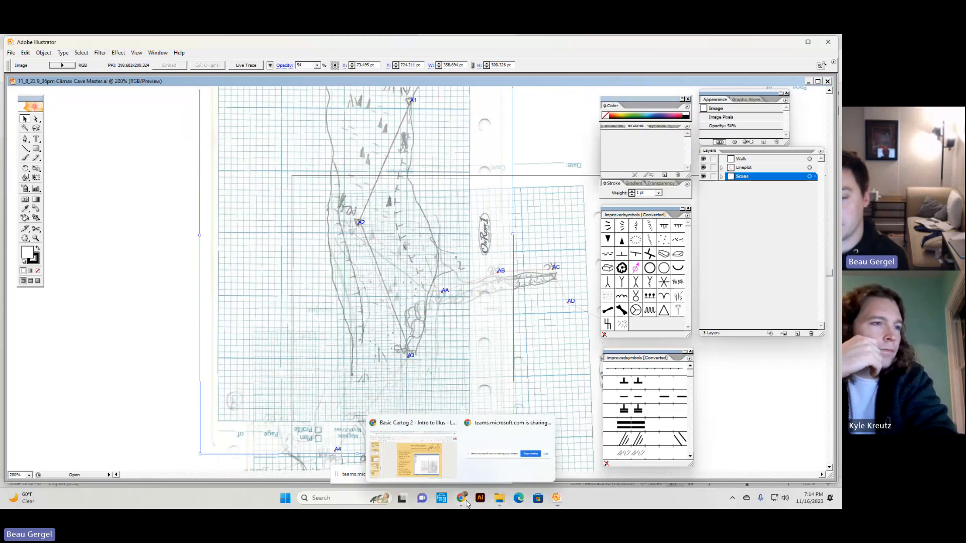
pyautogui.click(422, 463)
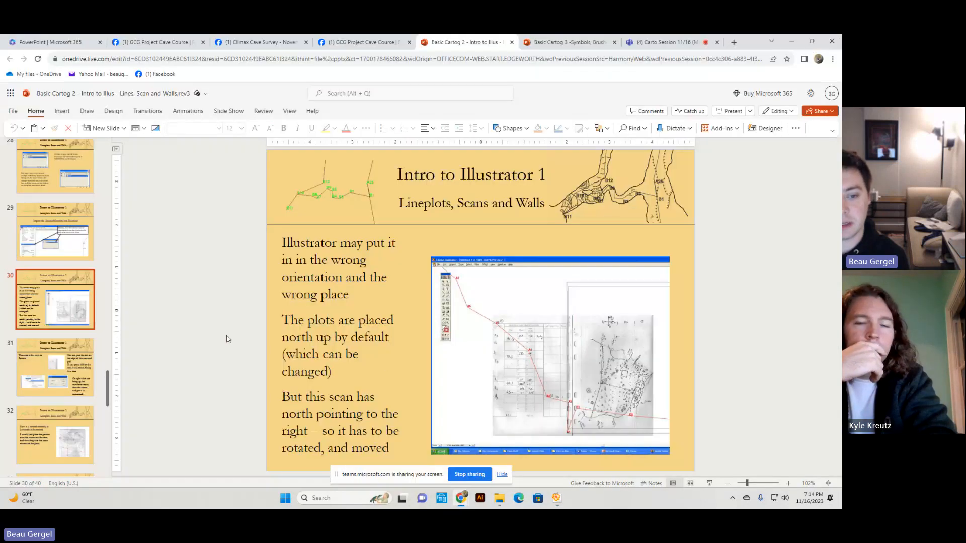
pyautogui.click(68, 374)
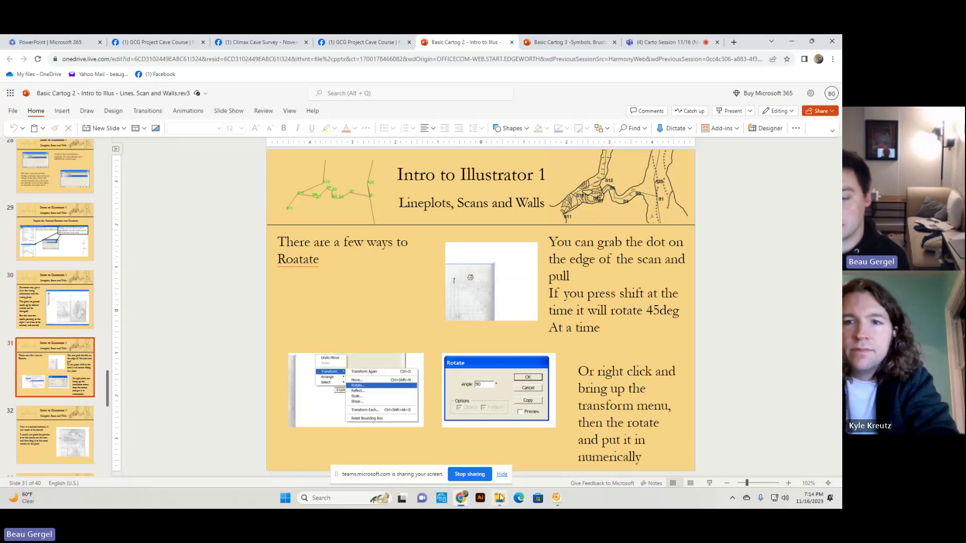
# Step: Switch to Illustrator and move the A1 to A3 sketch scan clear of the lineplot into the empty space west of it
pyautogui.click(555, 498)
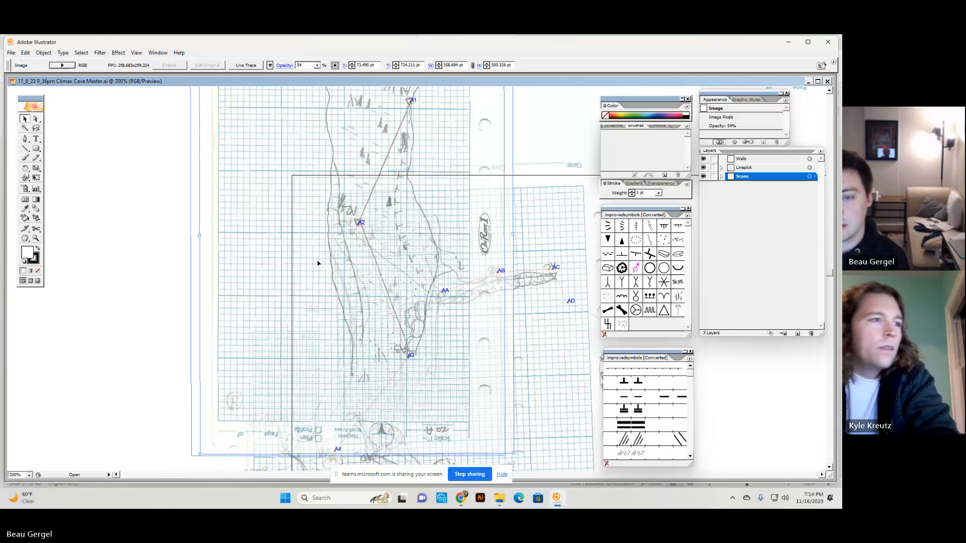
pyautogui.scroll(-2, 320, 264)
pyautogui.moveTo(324, 264); pyautogui.dragTo(324, 265)
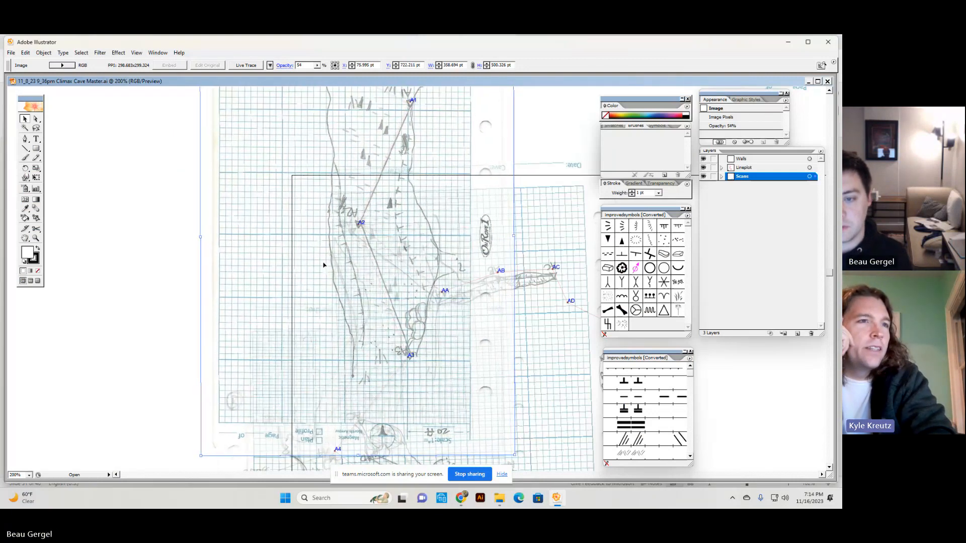
pyautogui.press('space')
pyautogui.moveTo(226, 281); pyautogui.dragTo(415, 318)
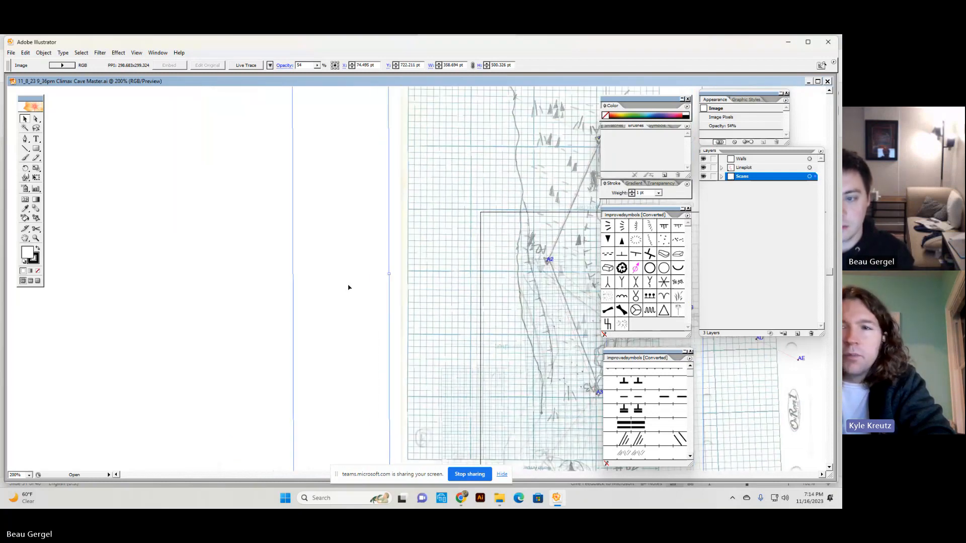
pyautogui.moveTo(210, 281); pyautogui.dragTo(210, 293)
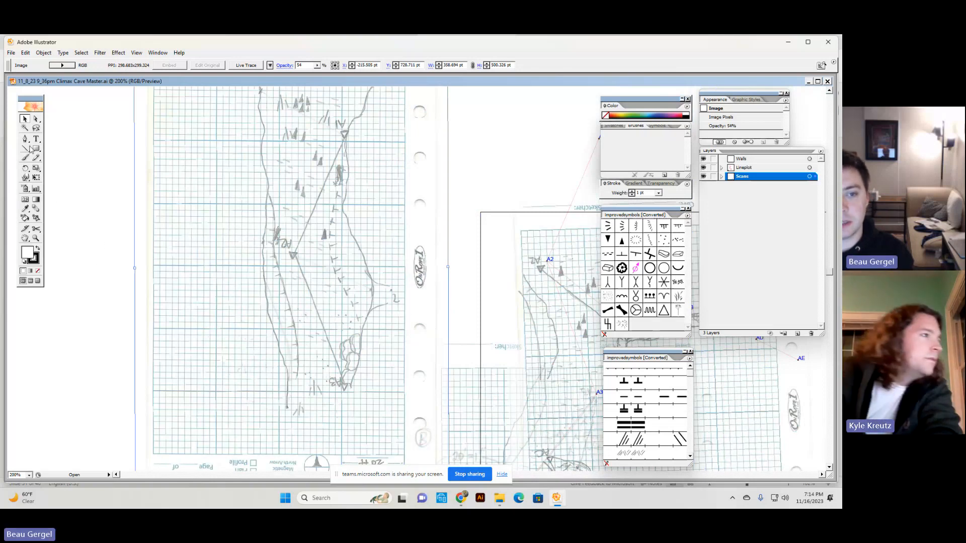
# Step: Rotate the sketch scan slightly counterclockwise with the Rotate tool and reposition it over lineplot stations A1, A2 and A3
pyautogui.press('r')
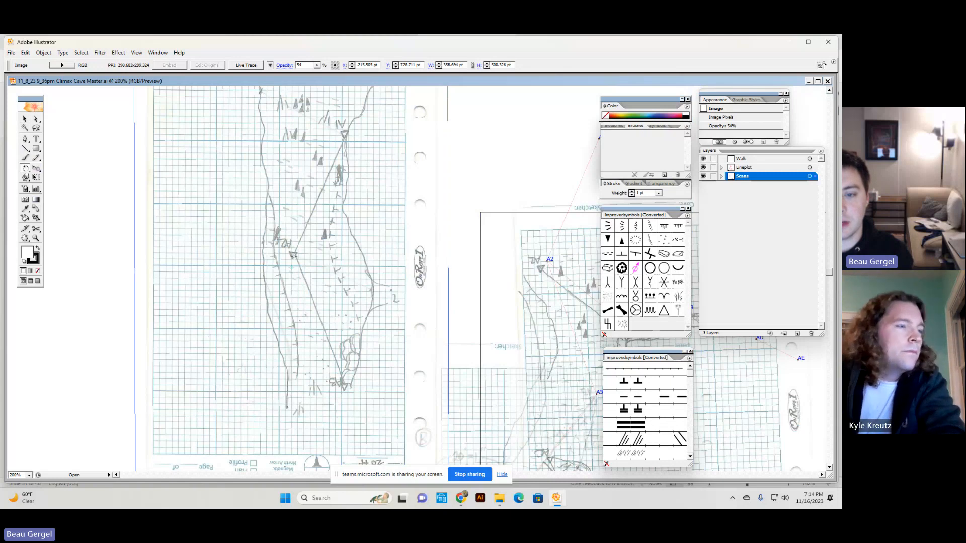
pyautogui.moveTo(417, 249)
pyautogui.mouseDown()
pyautogui.moveTo(363, 254)
pyautogui.moveTo(378, 265)
pyautogui.mouseUp()
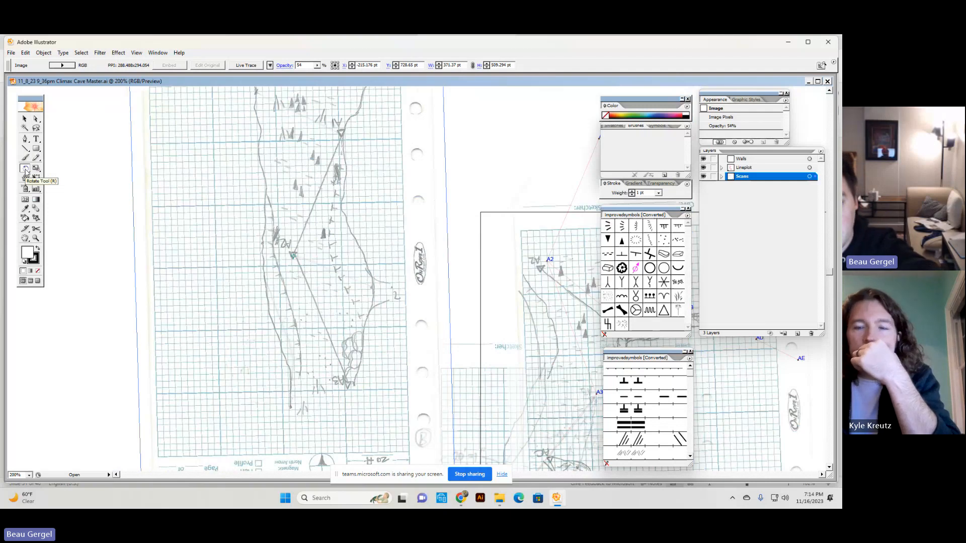
pyautogui.press('v')
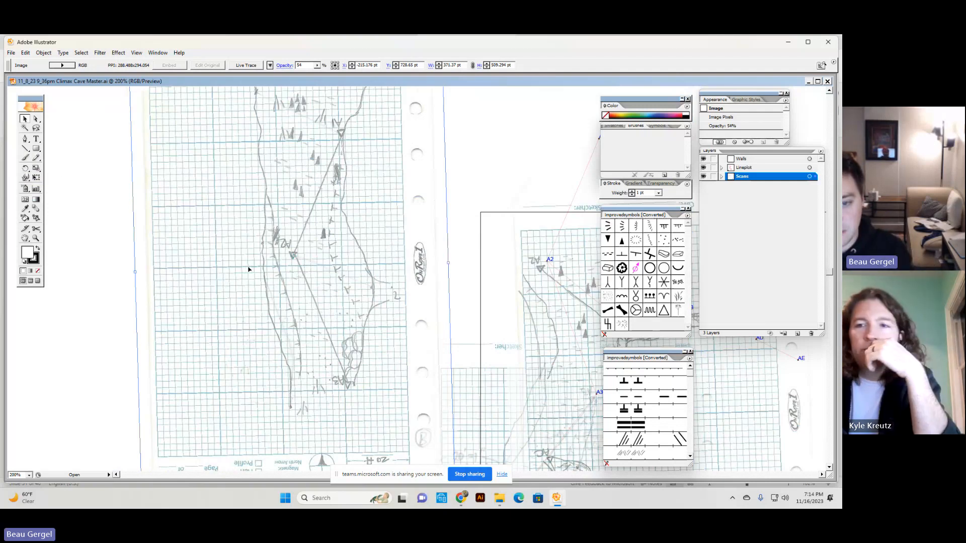
pyautogui.moveTo(248, 270); pyautogui.dragTo(300, 307)
pyautogui.moveTo(308, 275); pyautogui.dragTo(327, 277)
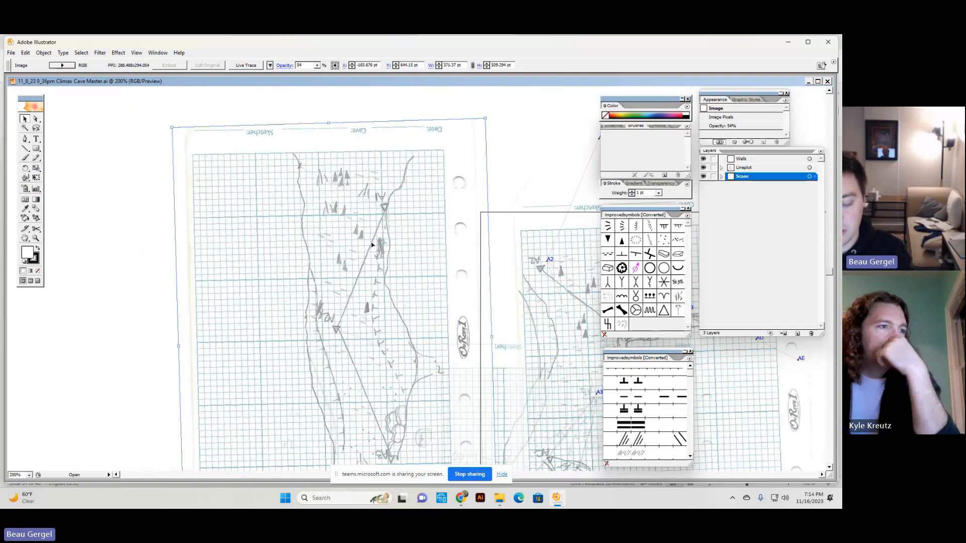
pyautogui.press('space')
pyautogui.moveTo(373, 242); pyautogui.dragTo(455, 220)
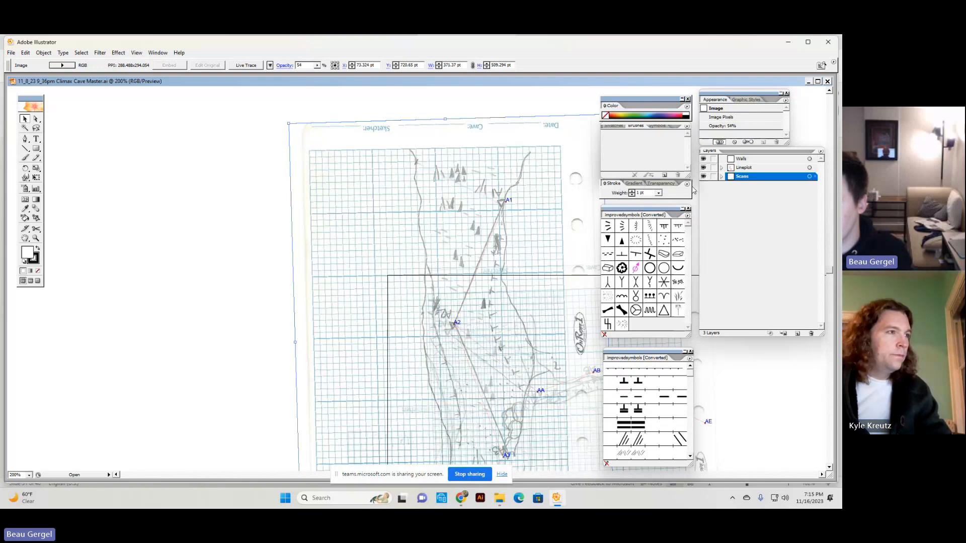
# Step: Bring up the selected scan's opacity settings from its appearance attributes and compare the transparency and stroke options
pyautogui.moveTo(690, 177); pyautogui.dragTo(685, 164)
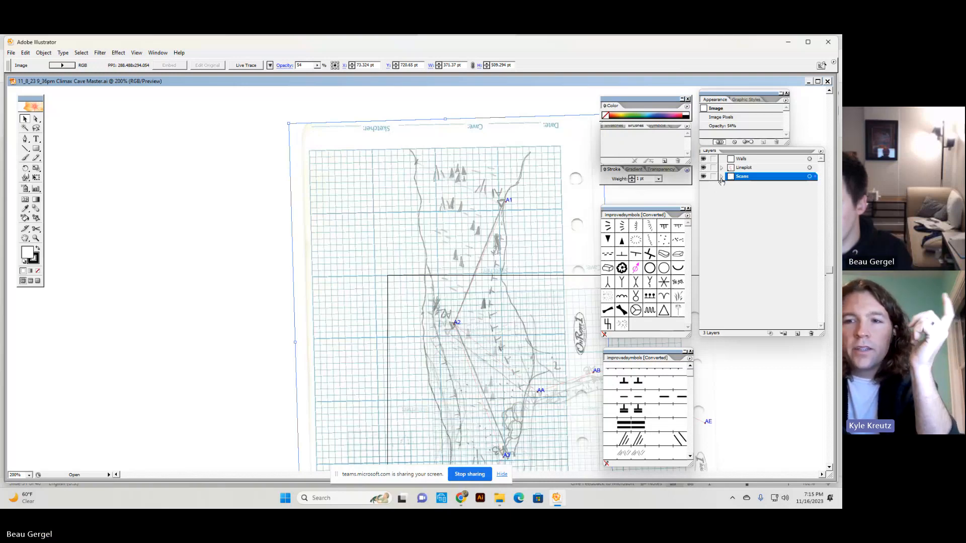
pyautogui.click(732, 126)
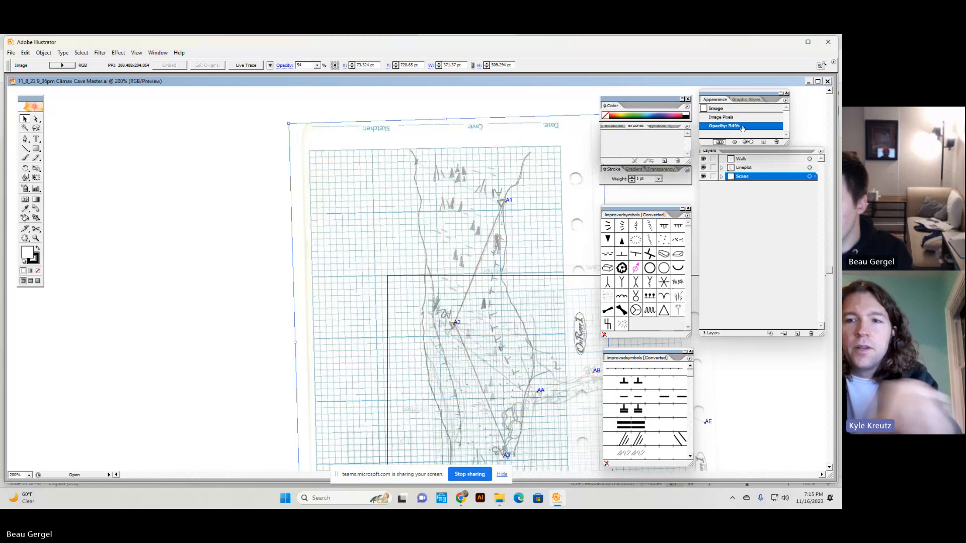
pyautogui.doubleClick(743, 127)
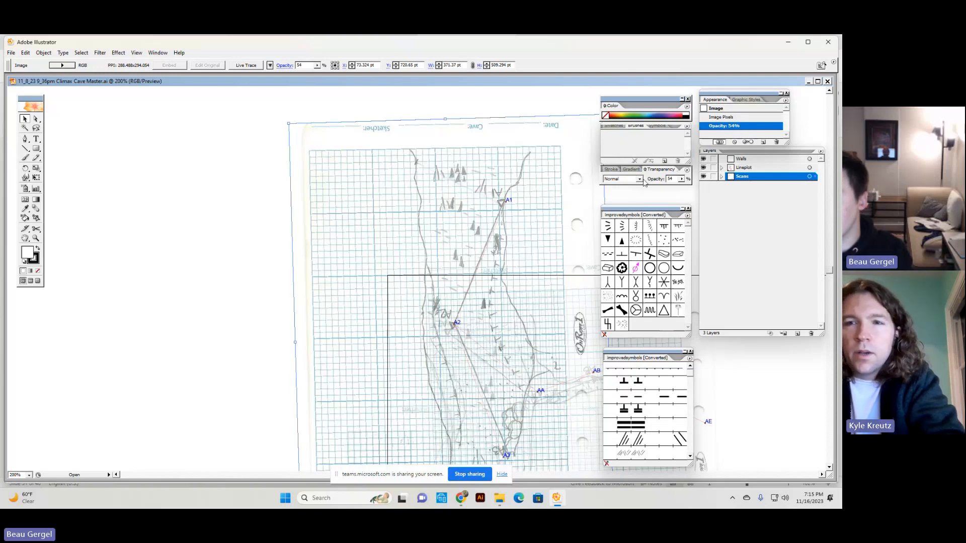
pyautogui.click(612, 170)
pyautogui.click(660, 170)
pyautogui.click(615, 171)
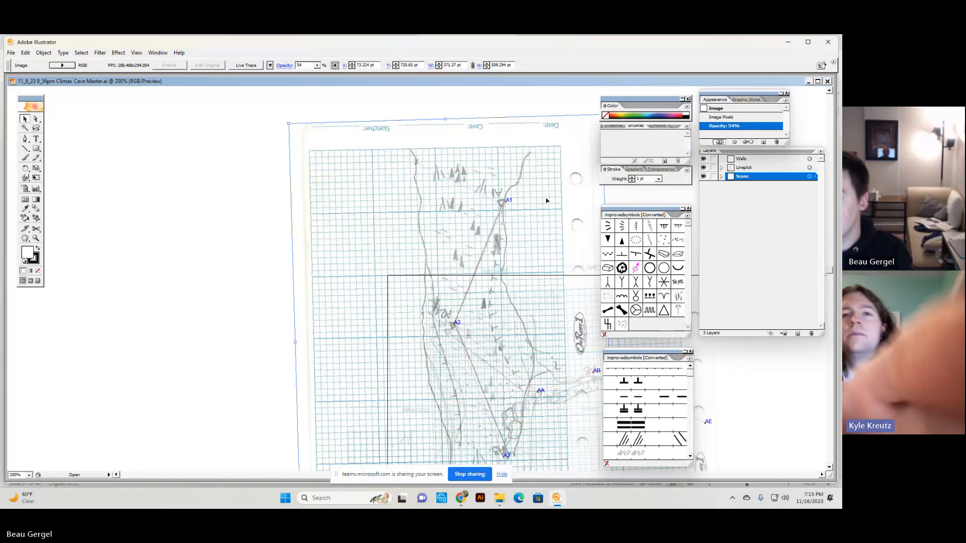
# Step: Move the scan west off the lineplot and reposition the Color, Brushes and Stroke palette group away from the Layers palette
pyautogui.moveTo(432, 263); pyautogui.dragTo(241, 245)
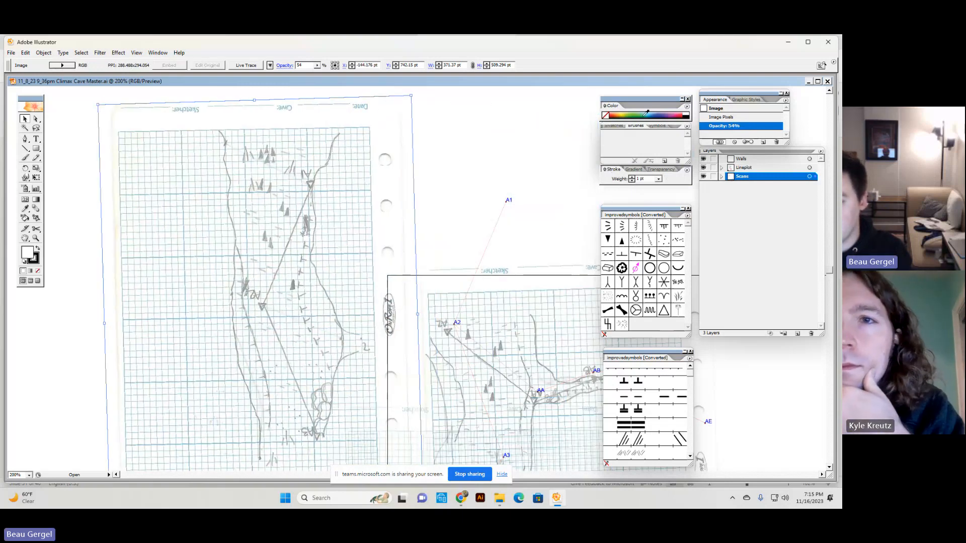
pyautogui.moveTo(636, 100); pyautogui.dragTo(570, 109)
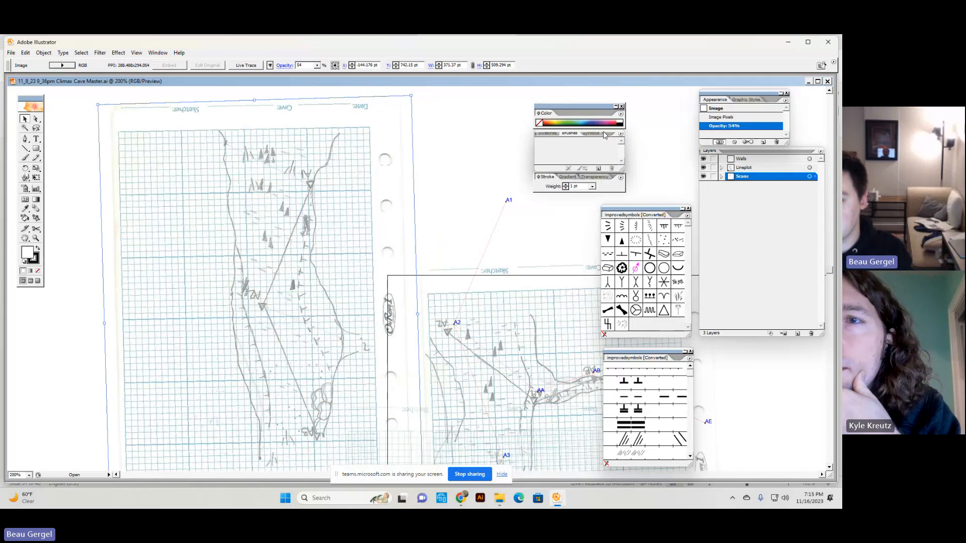
# Step: Hide the palette group containing Color, Brushes and Stroke and show it again by toggling the Stroke palette
pyautogui.click(137, 53)
pyautogui.moveTo(155, 53)
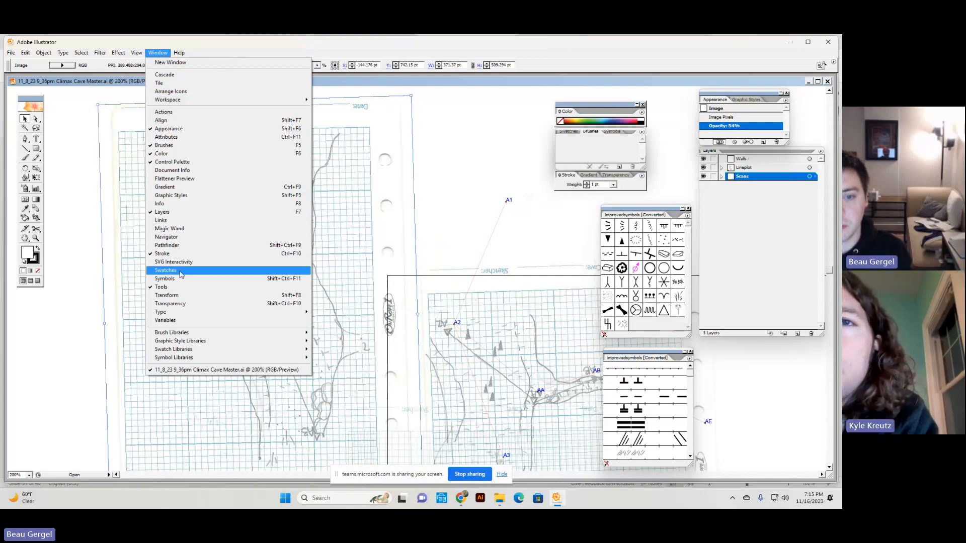
pyautogui.click(186, 253)
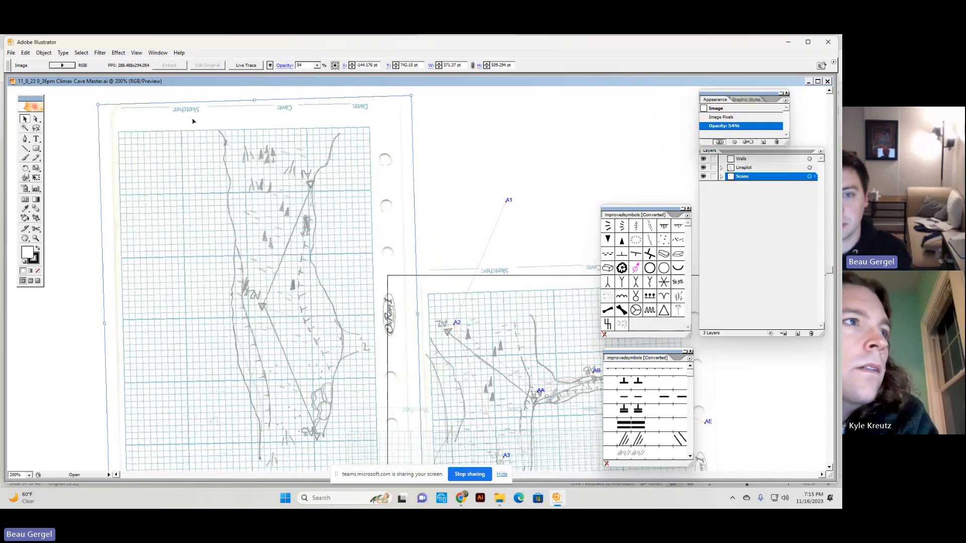
pyautogui.click(158, 52)
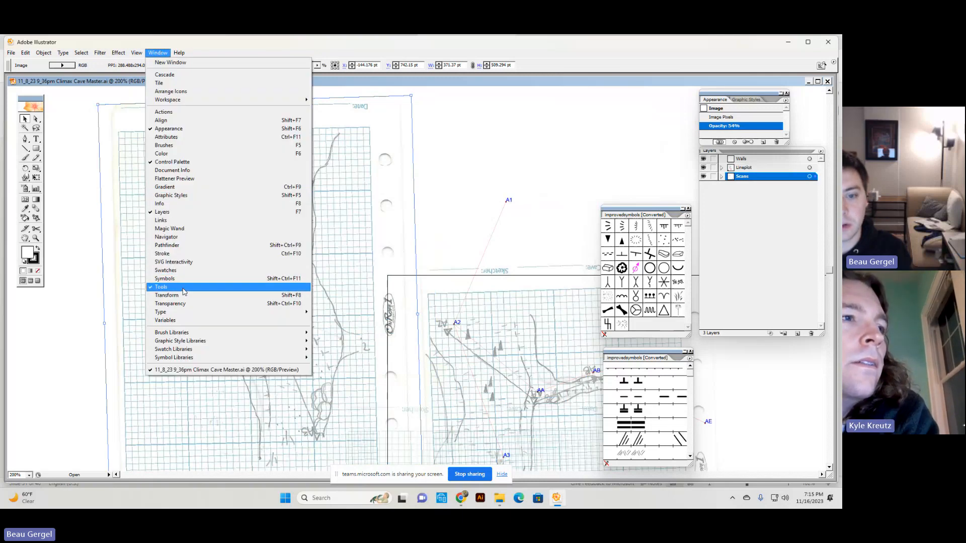
pyautogui.click(193, 252)
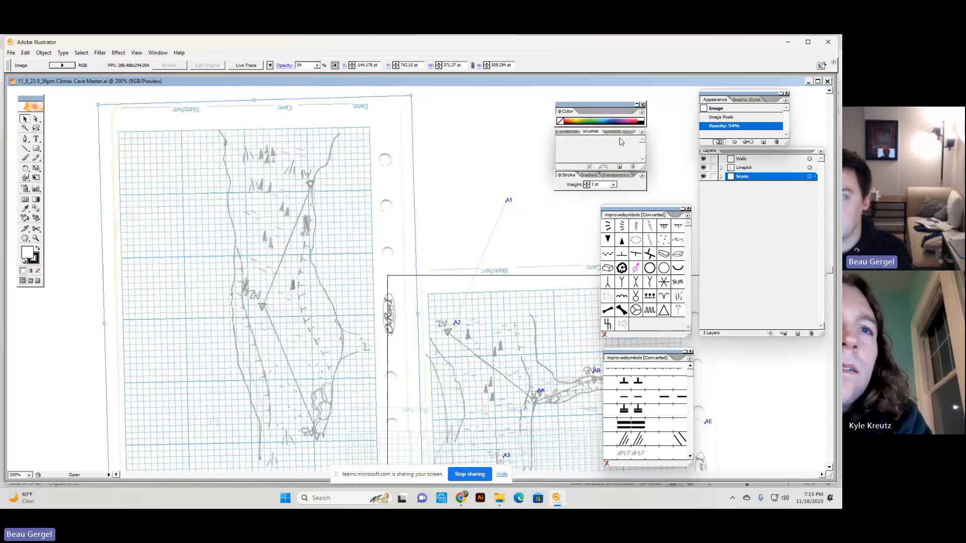
# Step: Switch between the Transparency and Stroke settings and set the selected A1 to A3 scan's opacity to 25%
pyautogui.click(613, 175)
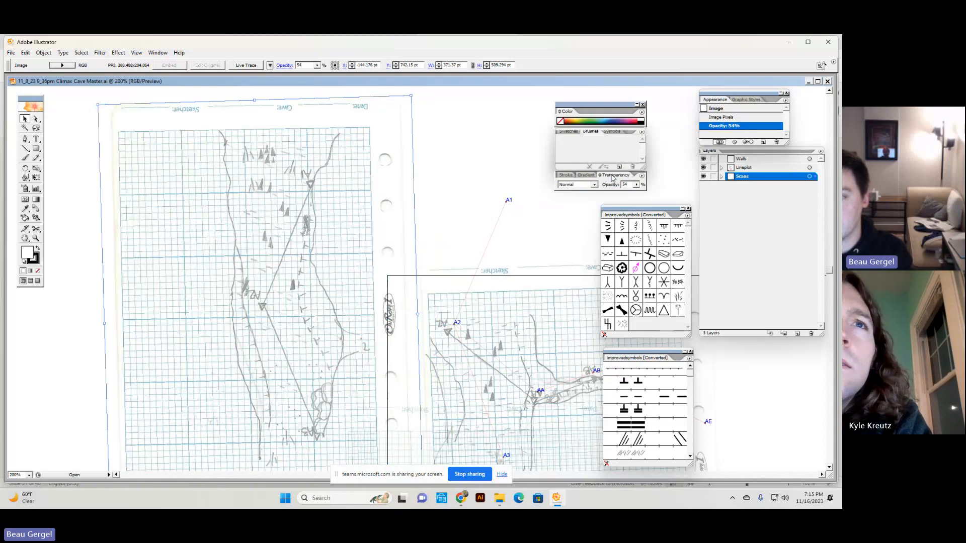
pyautogui.click(572, 175)
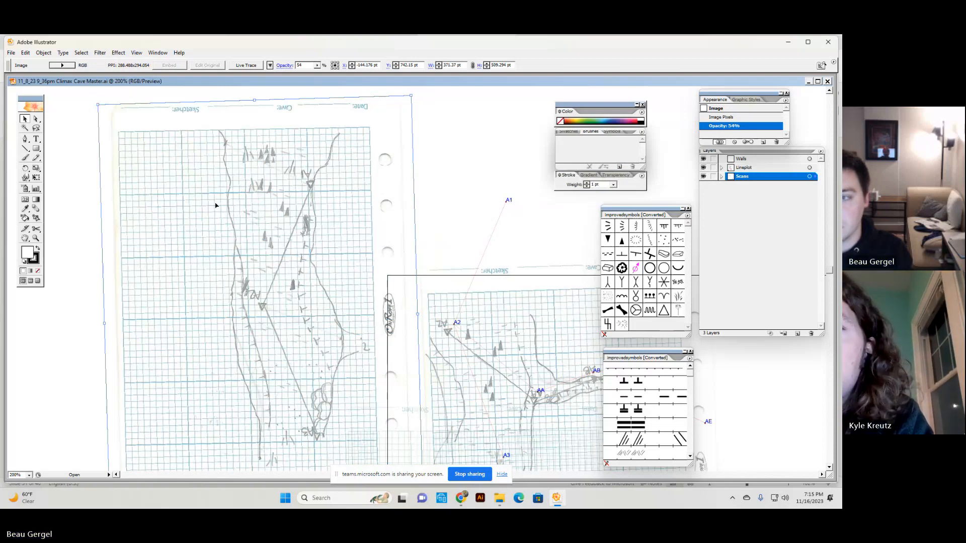
pyautogui.click(623, 176)
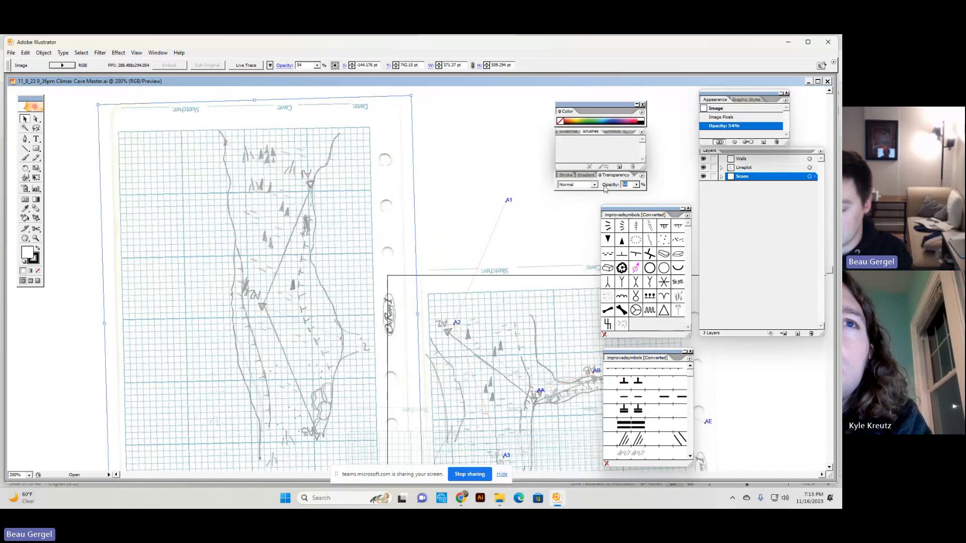
pyautogui.press('Return')
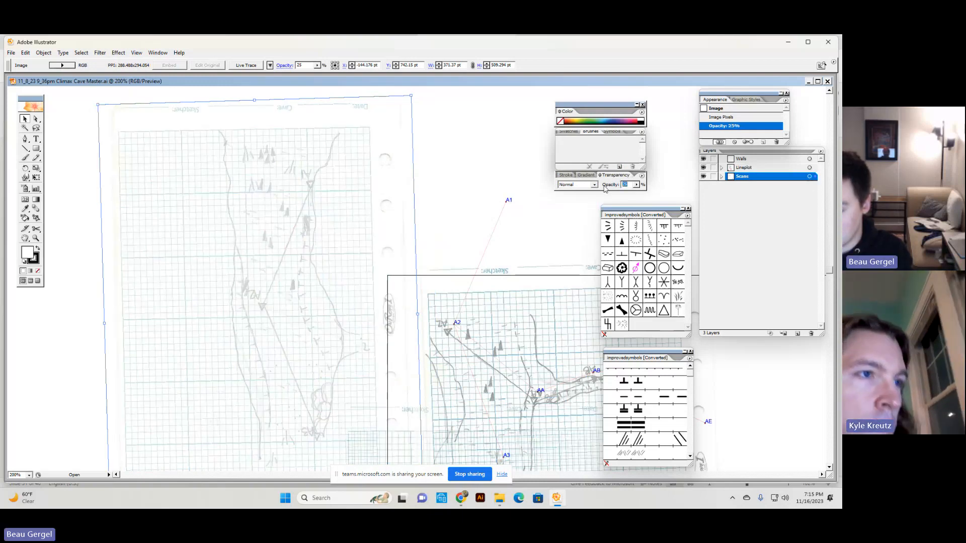
# Step: Set the A1 to A3 scan's opacity to 100% and try moving it over the lineplot and back west
pyautogui.write('100')
pyautogui.press('Return')
pyautogui.moveTo(361, 259); pyautogui.dragTo(524, 274)
pyautogui.moveTo(495, 243); pyautogui.dragTo(303, 245)
pyautogui.click(583, 343)
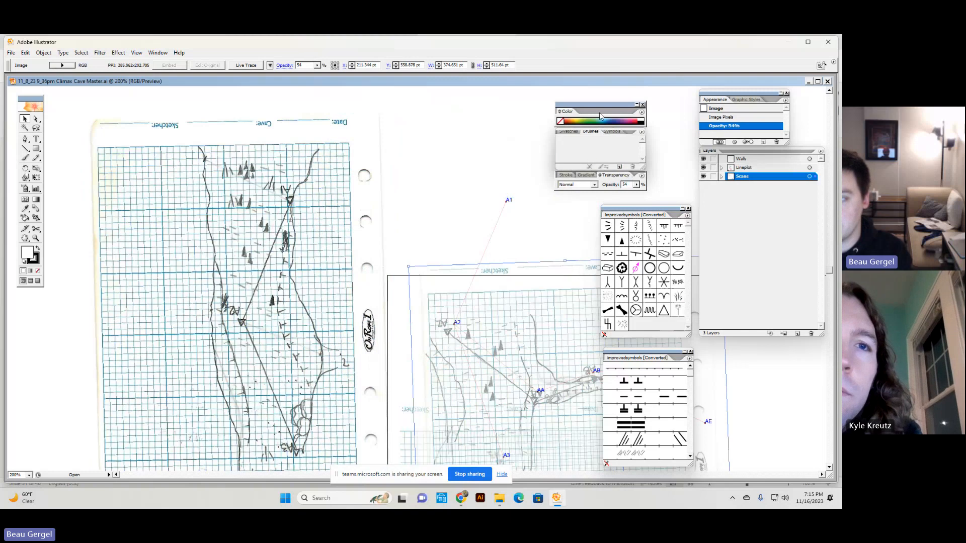
# Step: Shift the Color palette group slightly west and display the Swatches in its middle section
pyautogui.moveTo(601, 104); pyautogui.dragTo(585, 103)
pyautogui.click(545, 131)
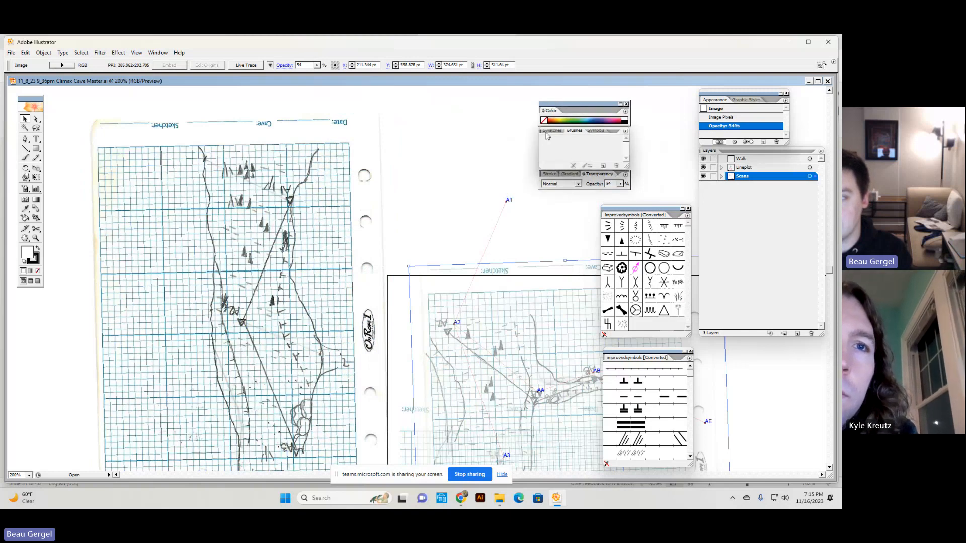
pyautogui.click(574, 131)
pyautogui.click(589, 131)
pyautogui.click(552, 131)
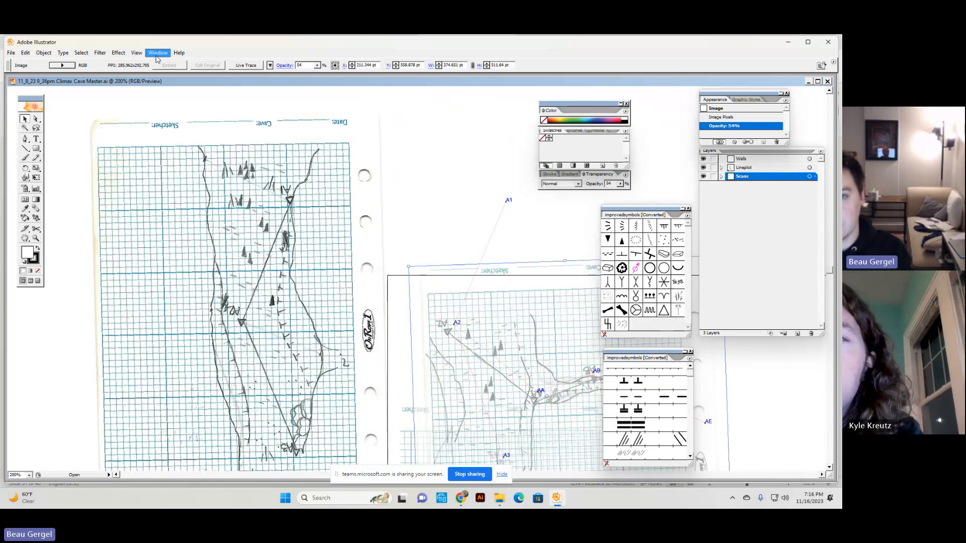
# Step: Toggle the Swatches palette off and on to hide and restore its whole palette group
pyautogui.click(156, 56)
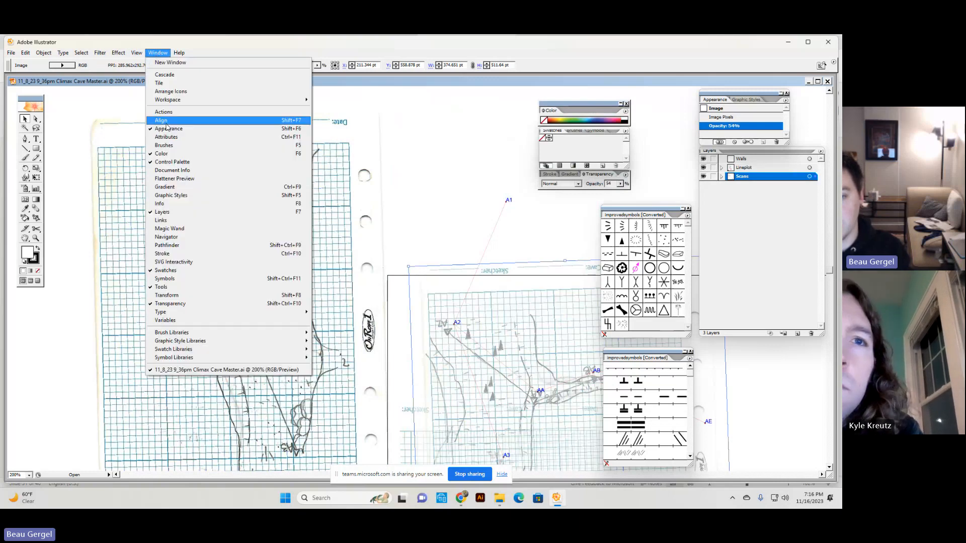
pyautogui.click(205, 270)
pyautogui.click(157, 52)
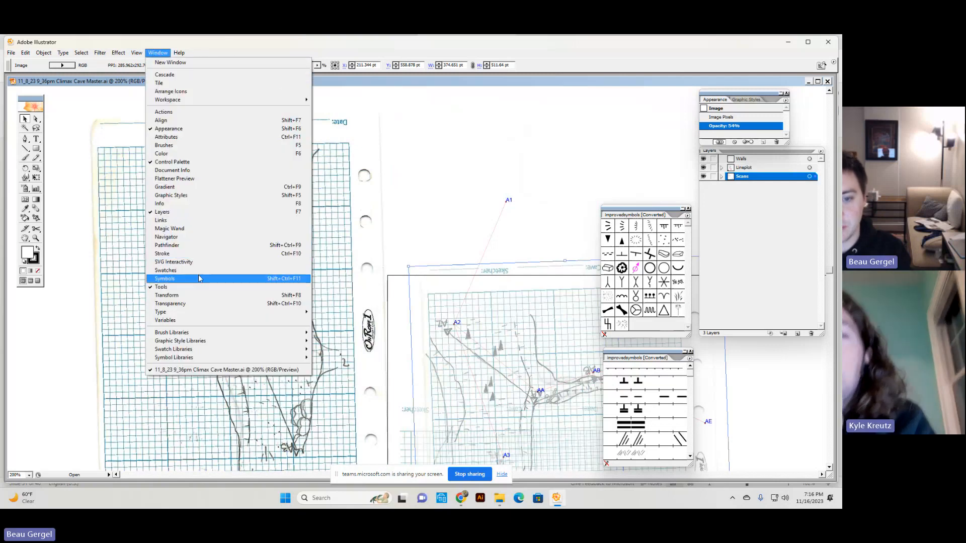
pyautogui.click(206, 272)
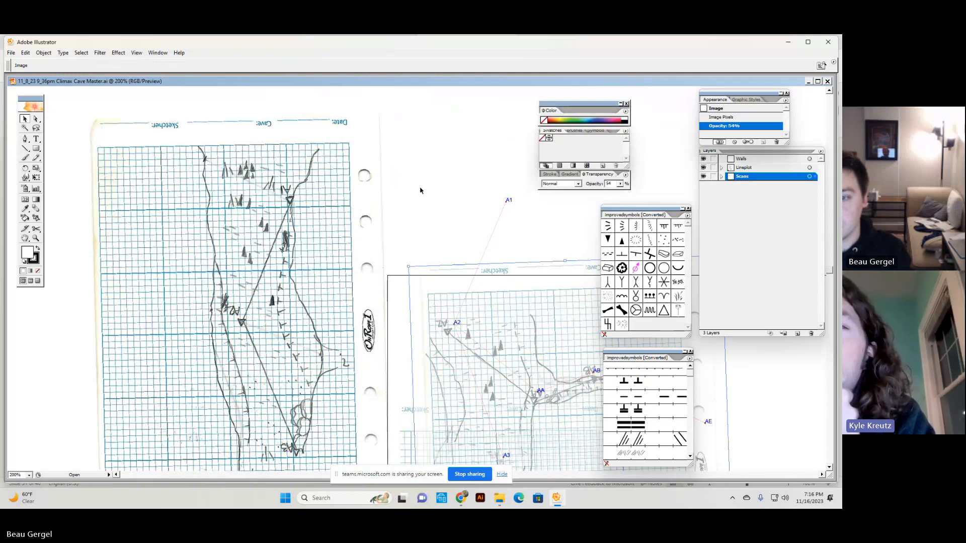
# Step: Select the A1 to A3 scan to check its appearance attributes, and clear the selection
pyautogui.click(459, 188)
pyautogui.click(331, 154)
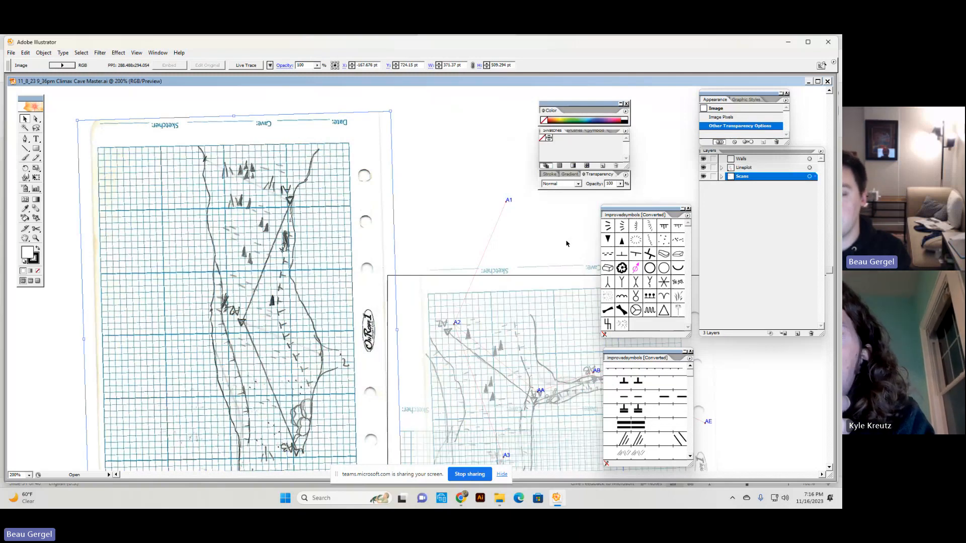
pyautogui.click(528, 296)
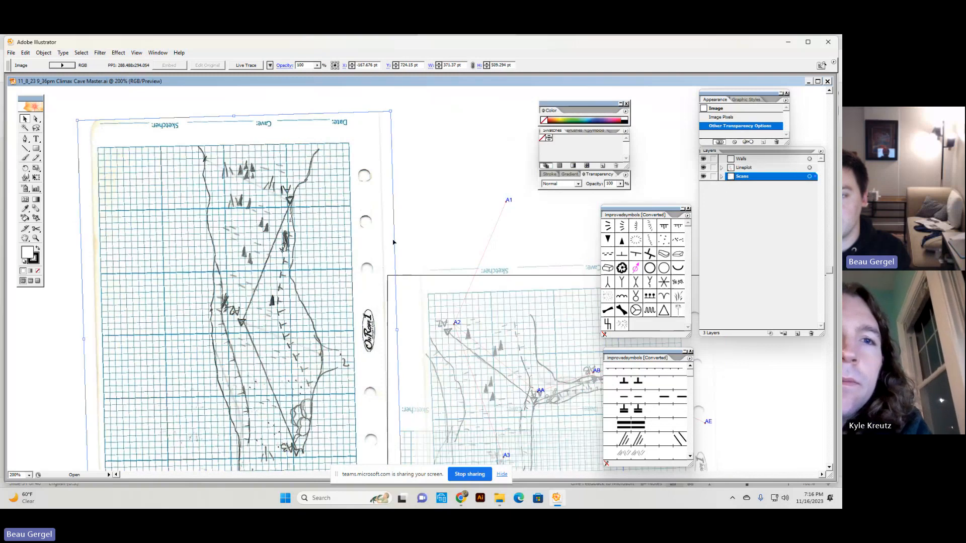
pyautogui.click(471, 194)
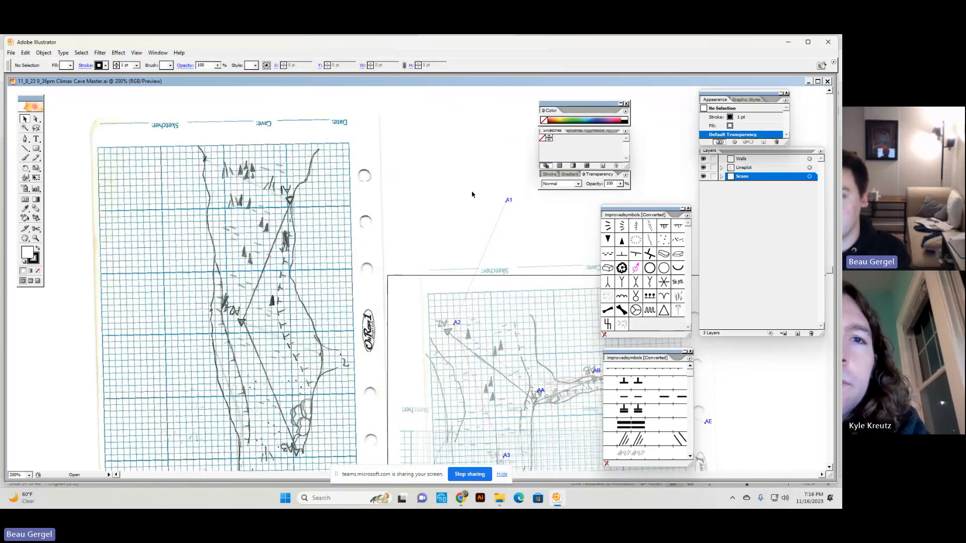
# Step: Select the lineplot, examine the sublayers nested inside the Lineplot layer, and collapse and deselect it
pyautogui.click(496, 226)
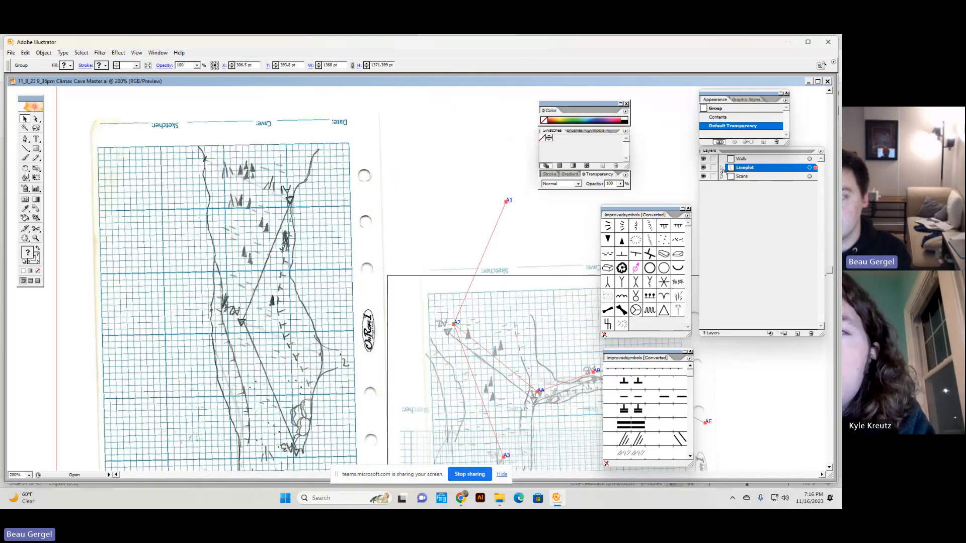
pyautogui.click(721, 169)
pyautogui.click(727, 177)
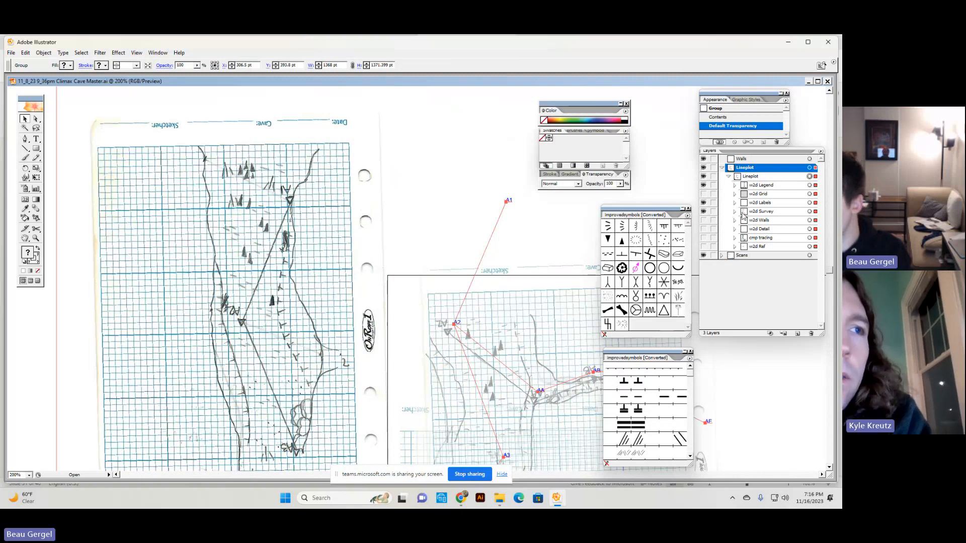
pyautogui.click(722, 168)
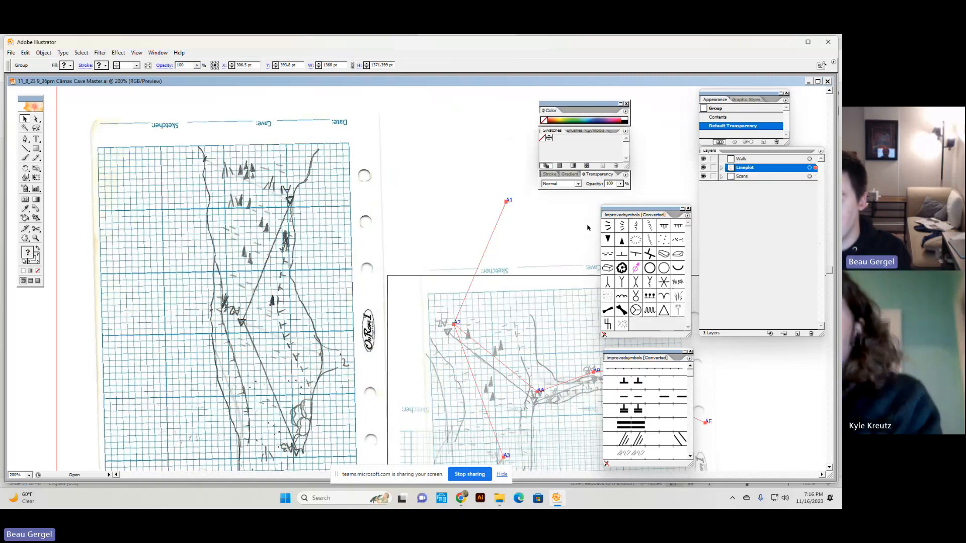
pyautogui.click(436, 240)
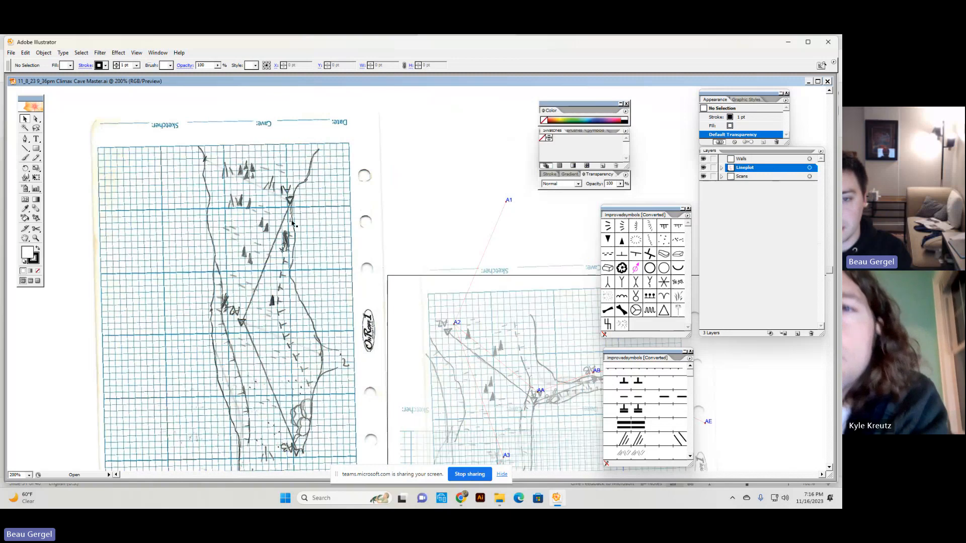
# Step: Select the A1 to A3 sketch scan and set its opacity to 50% in the Transparency settings
pyautogui.click(292, 223)
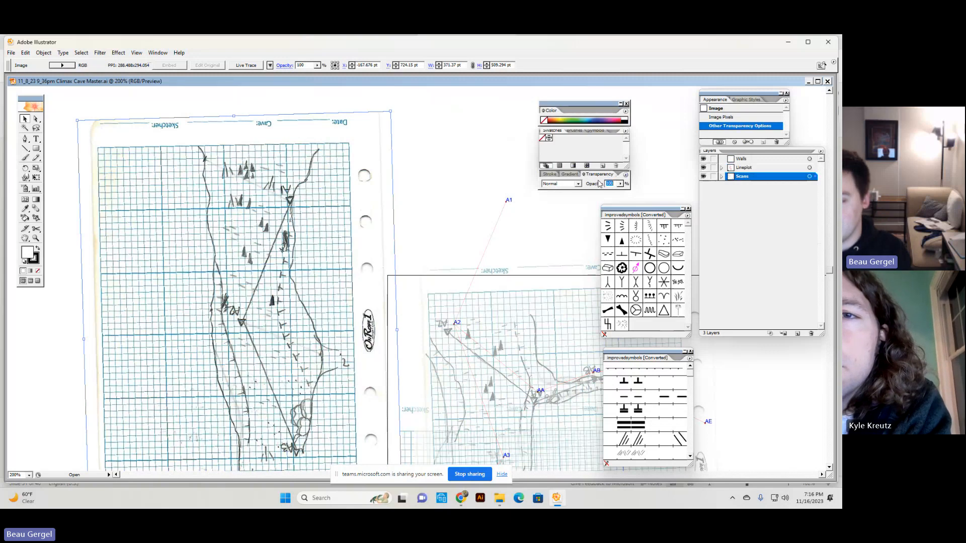
pyautogui.click(552, 175)
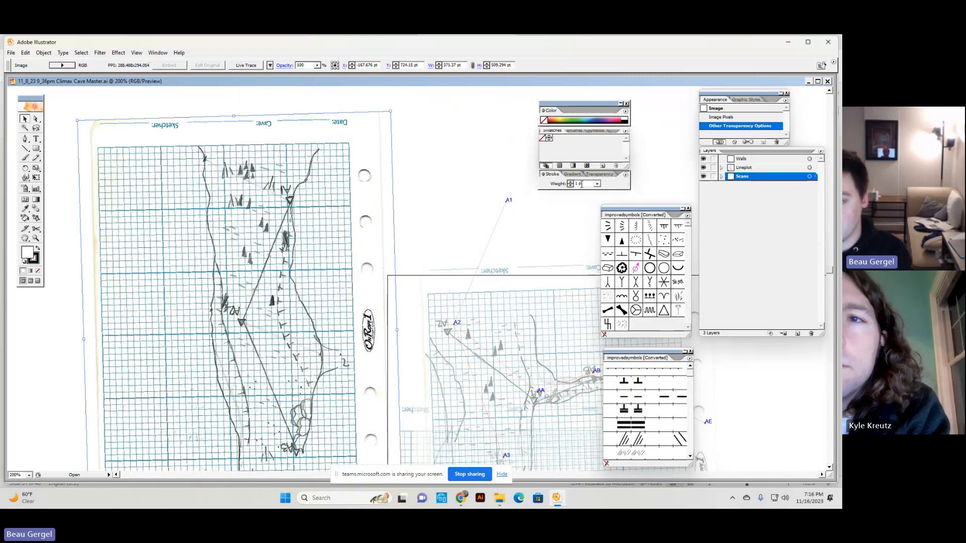
pyautogui.click(594, 174)
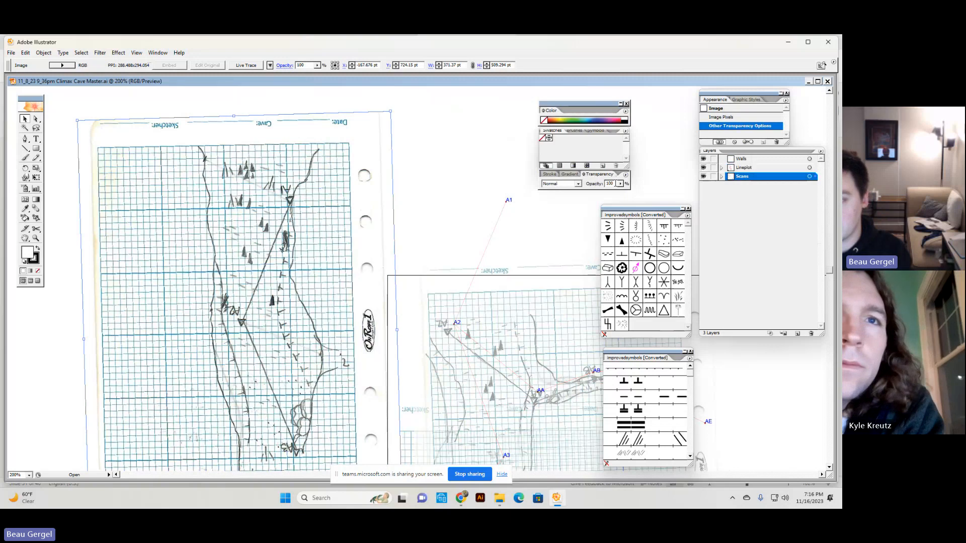
pyautogui.click(614, 183)
pyautogui.write('50')
pyautogui.press('Return')
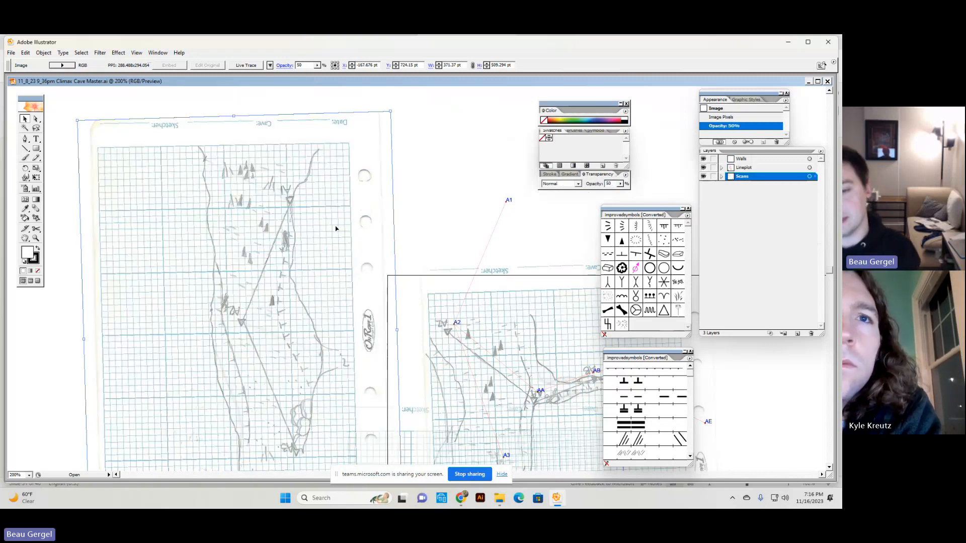
# Step: Move the faded scan over the lineplot and fine-tune its position on stations A1, A2 and A3
pyautogui.moveTo(331, 219); pyautogui.dragTo(527, 206)
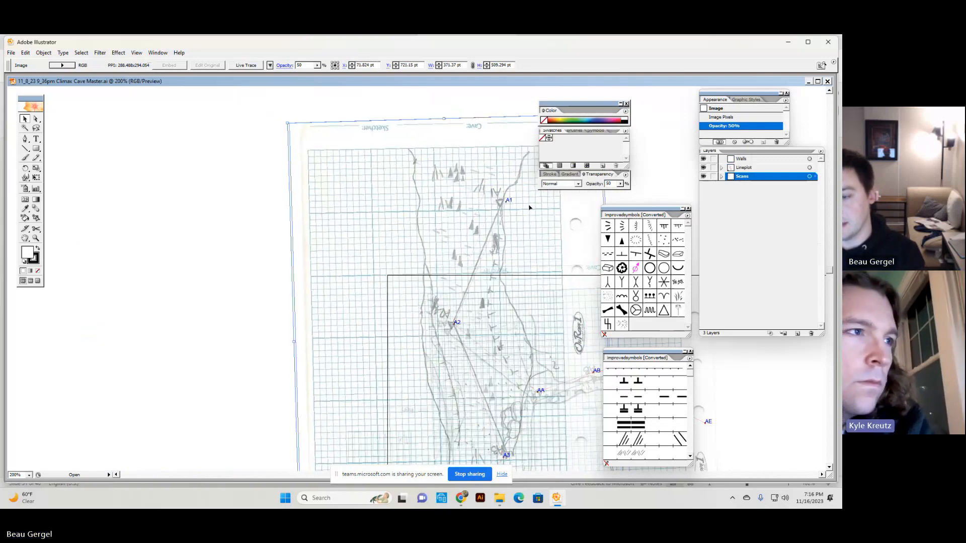
pyautogui.scroll(-3, 537, 244)
pyautogui.scroll(-3, 537, 244)
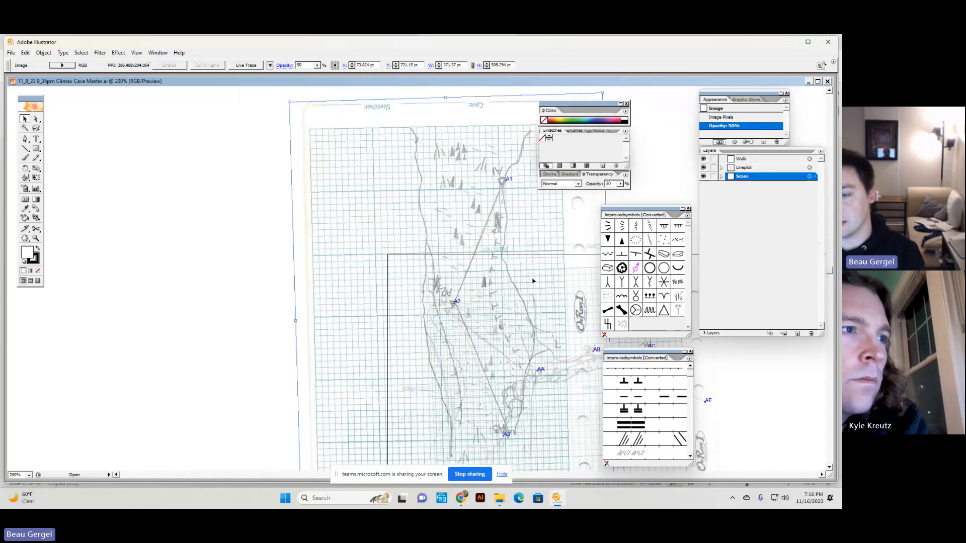
pyautogui.scroll(-7, 540, 284)
pyautogui.scroll(9, 542, 286)
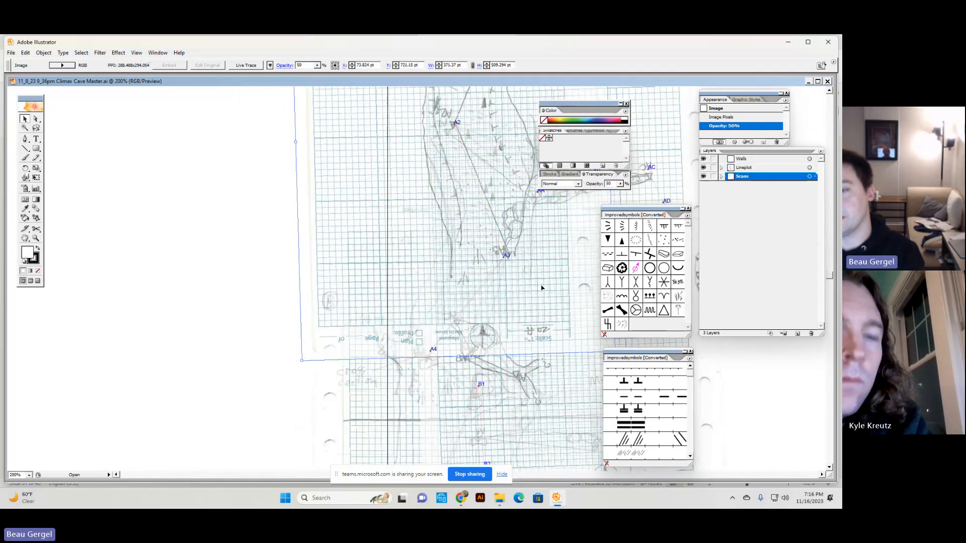
pyautogui.scroll(3, 543, 292)
pyautogui.moveTo(497, 209); pyautogui.dragTo(475, 208)
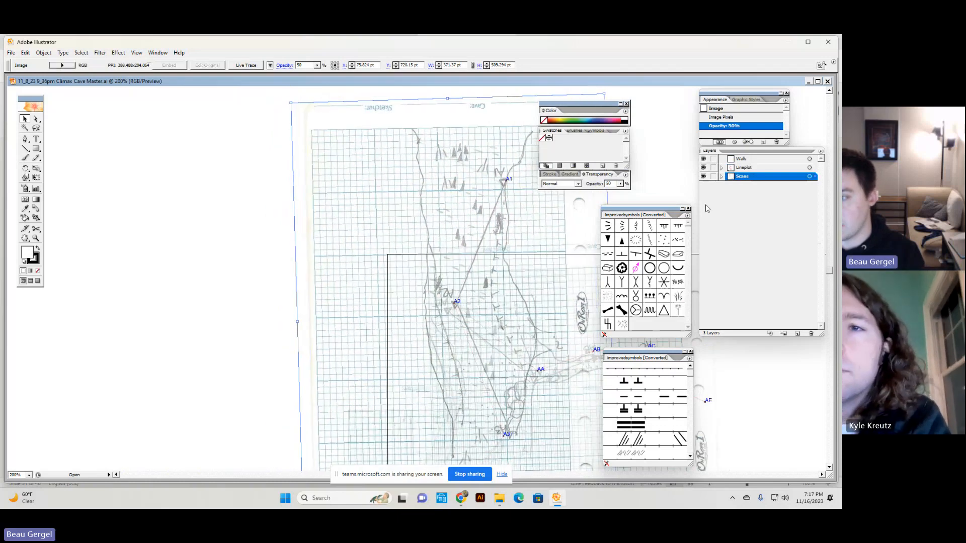
# Step: Expand the Scans layer, target the whole layer to check its opacity value, and clear the selection
pyautogui.click(721, 177)
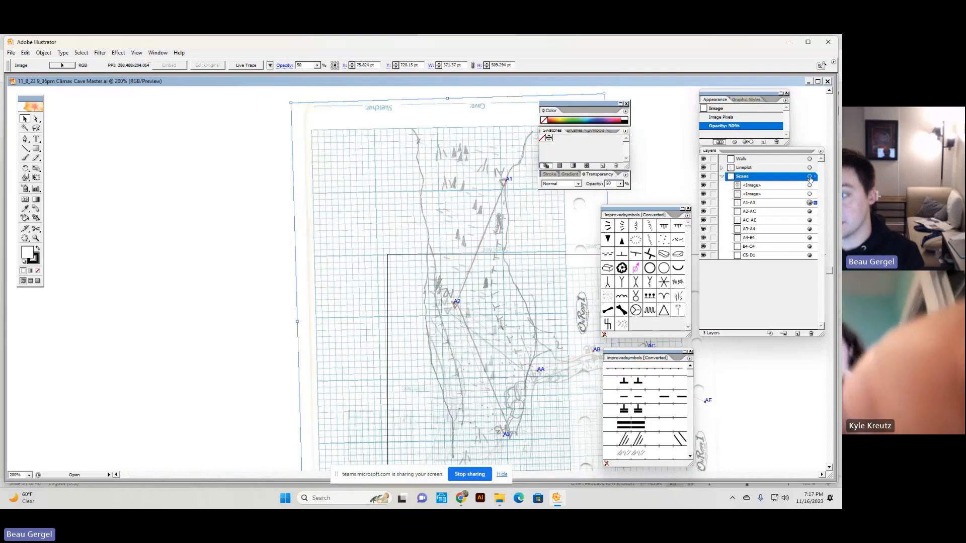
pyautogui.click(721, 177)
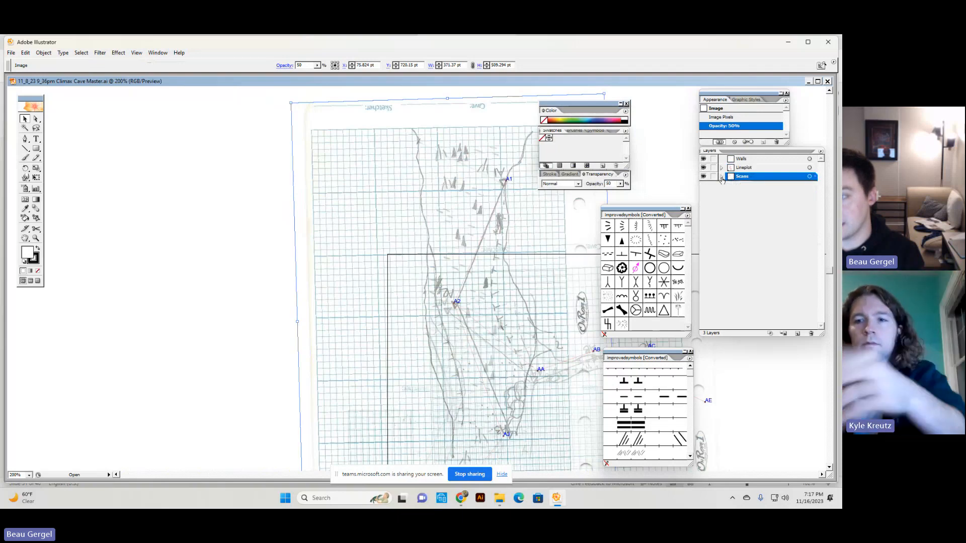
pyautogui.click(721, 176)
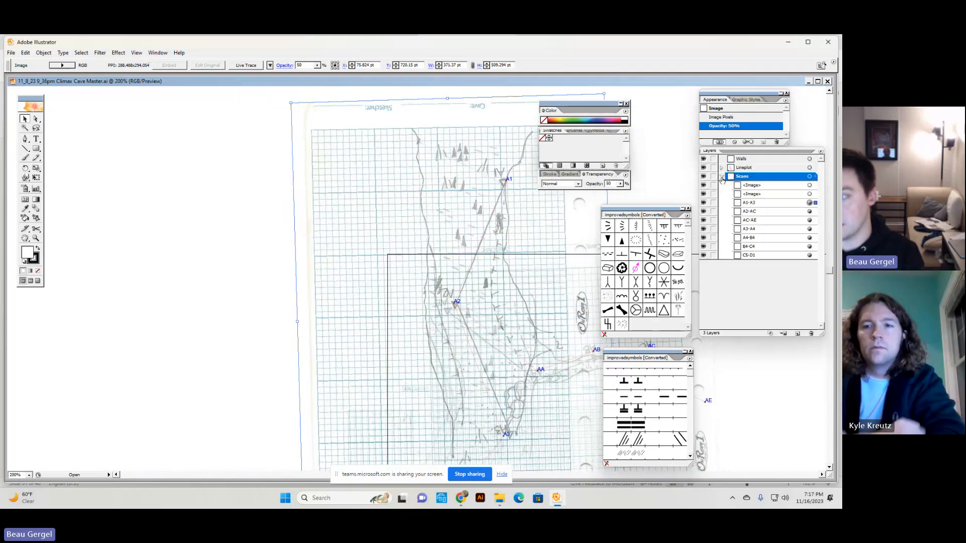
pyautogui.click(811, 178)
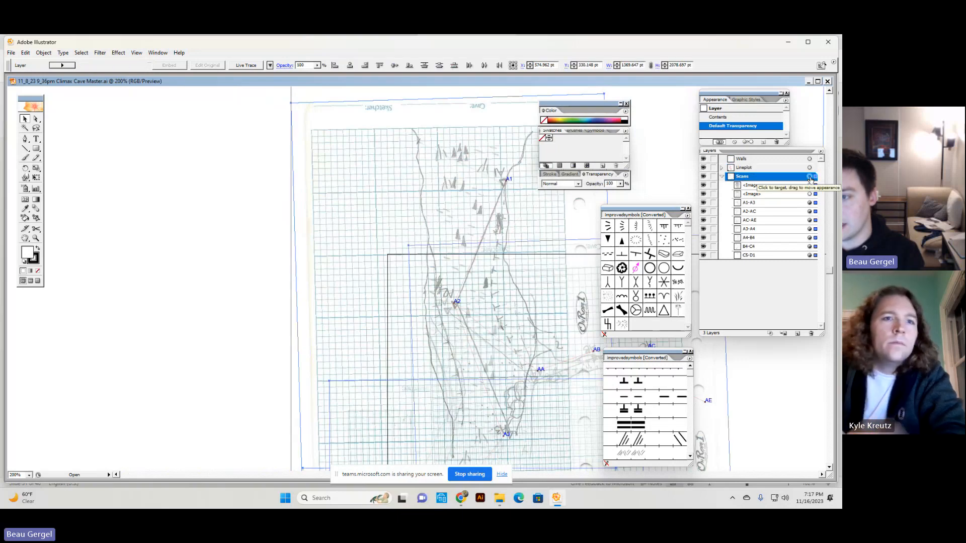
pyautogui.moveTo(613, 183); pyautogui.dragTo(590, 185)
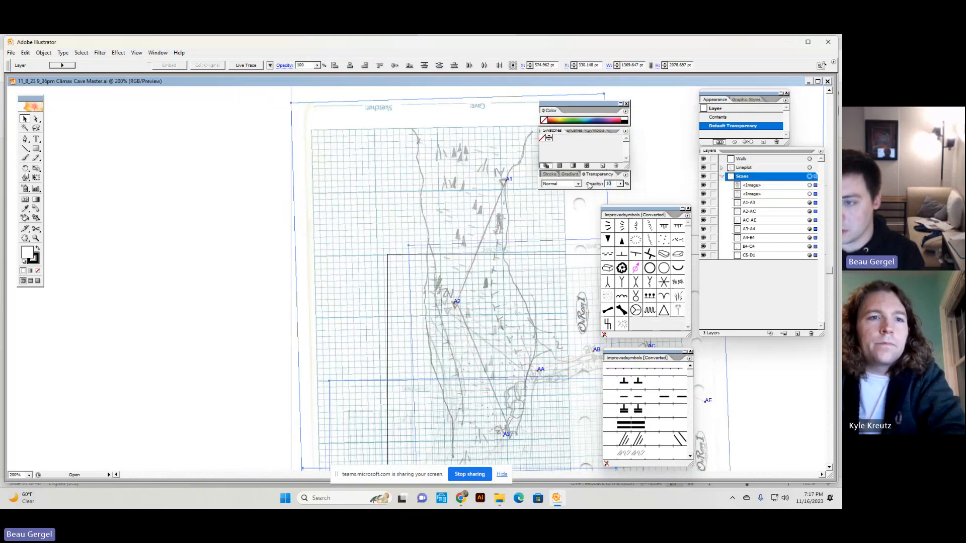
pyautogui.click(608, 198)
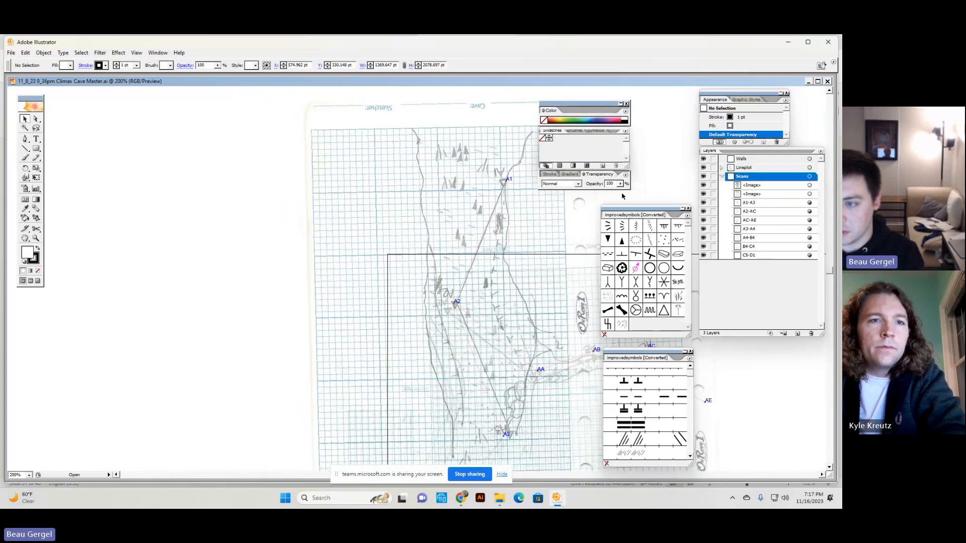
# Step: Select the A1 to A3 sketch scan and shift it slightly to line up with the lineplot stations
pyautogui.scroll(-10, 486, 251)
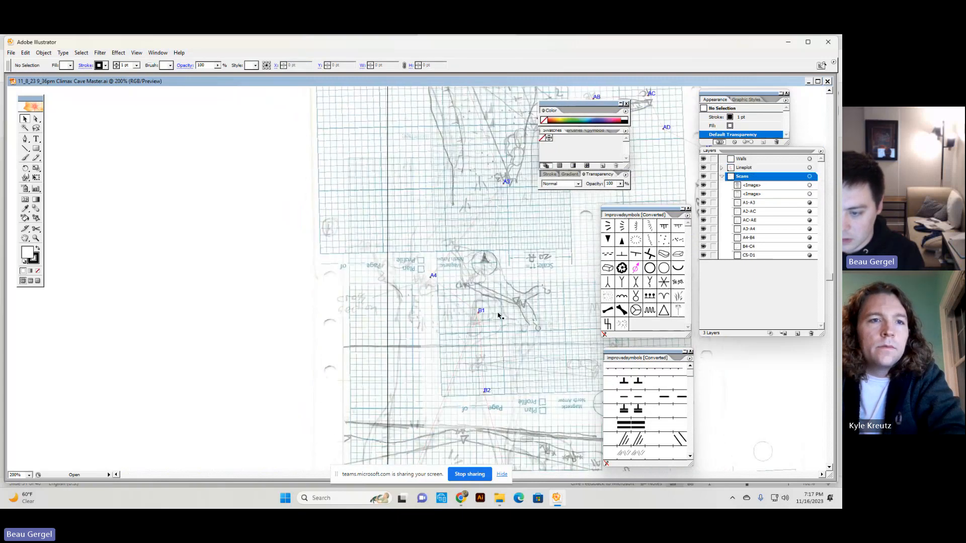
pyautogui.scroll(-1, 508, 317)
pyautogui.click(512, 315)
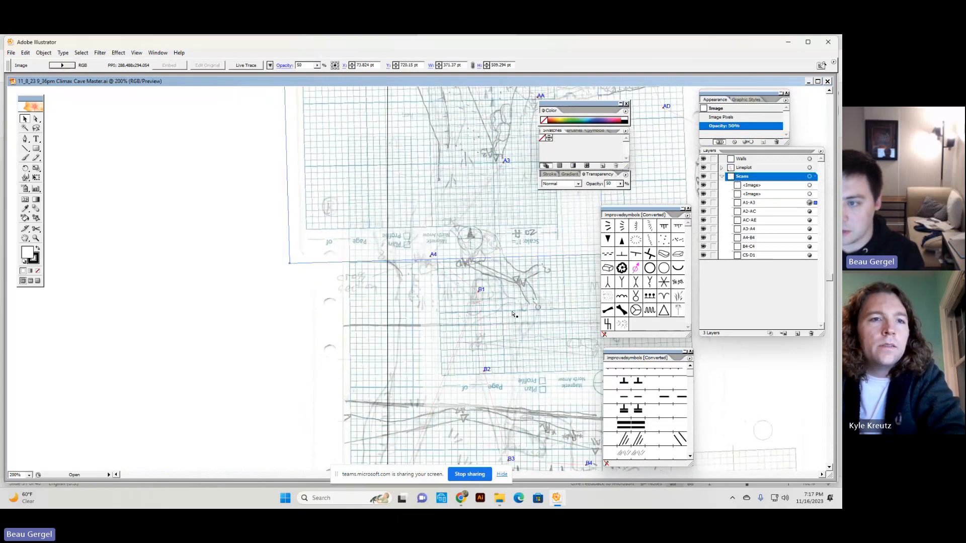
pyautogui.scroll(8, 521, 294)
pyautogui.moveTo(411, 165); pyautogui.dragTo(420, 171)
pyautogui.moveTo(421, 172); pyautogui.dragTo(425, 179)
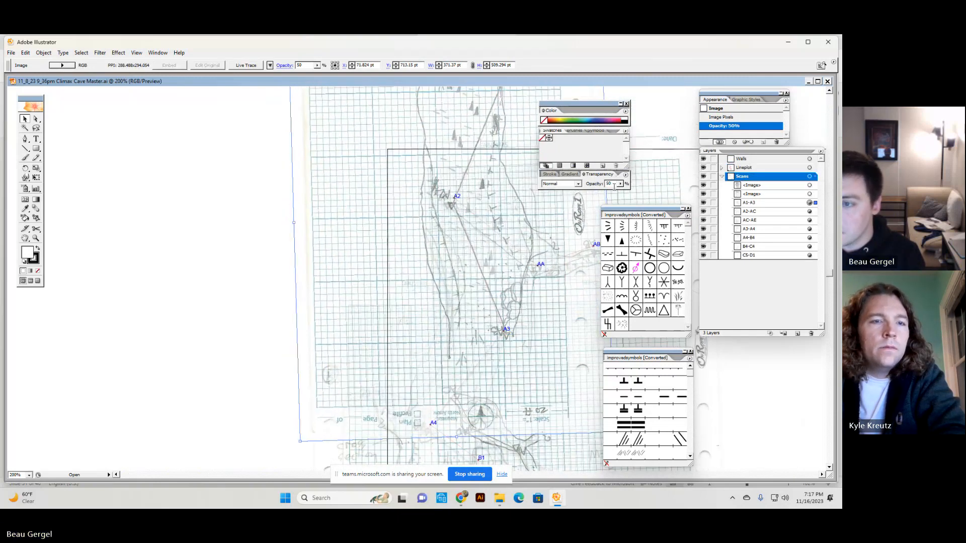
# Step: Set the opacity of the selected A1 to A3 scan to 25%
pyautogui.moveTo(613, 185); pyautogui.dragTo(571, 186)
pyautogui.write('25')
pyautogui.press('Return')
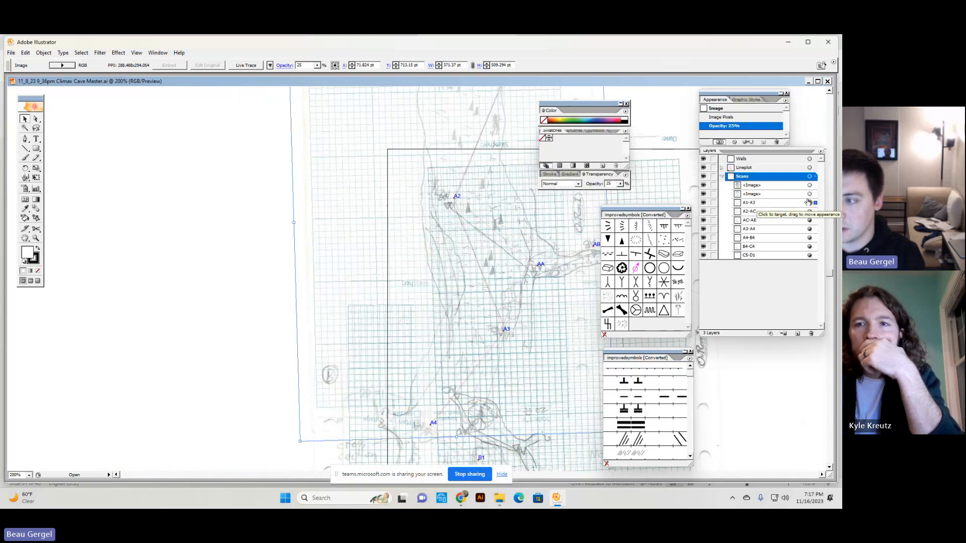
# Step: Hide every item in the Scans layer except the A1-A3 scan
pyautogui.moveTo(704, 185); pyautogui.dragTo(704, 255)
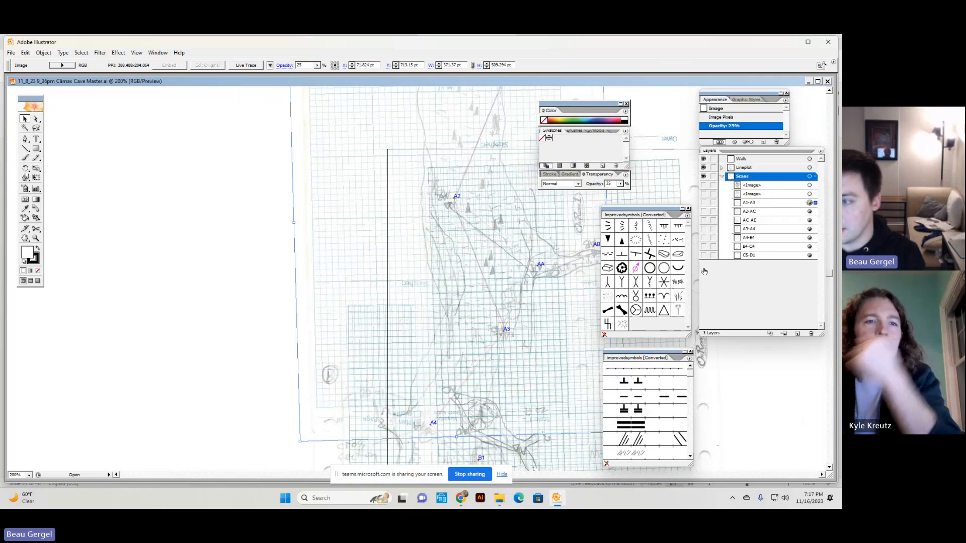
pyautogui.click(703, 202)
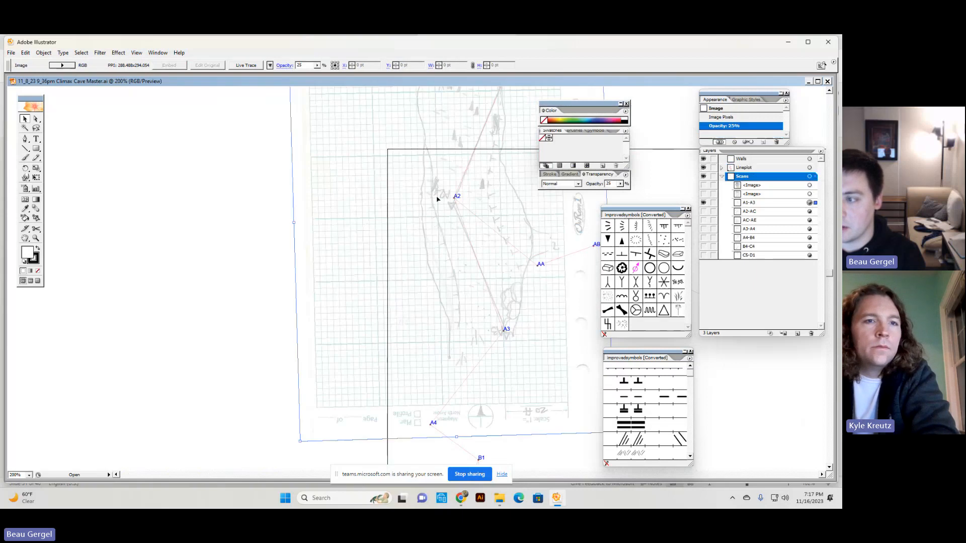
pyautogui.press('space')
pyautogui.moveTo(614, 209); pyautogui.dragTo(558, 300)
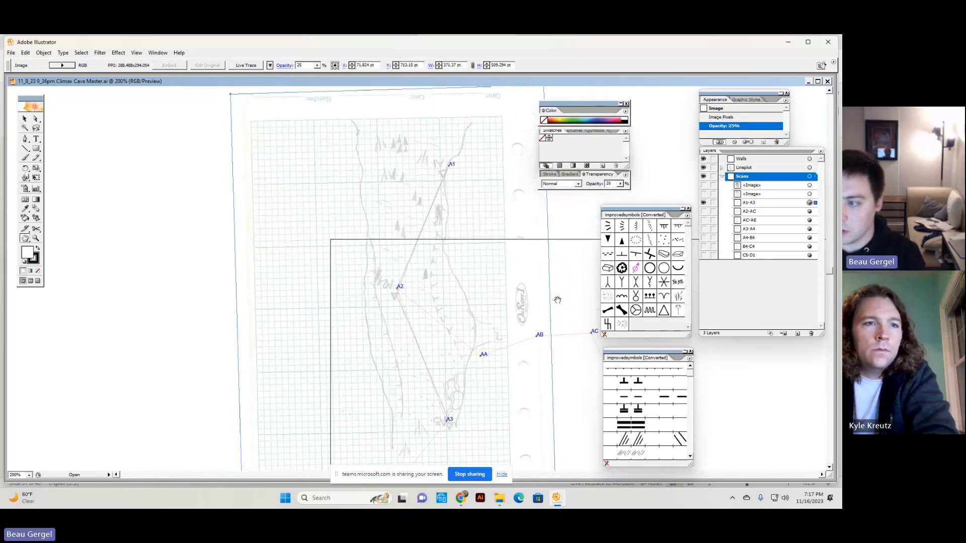
pyautogui.click(721, 176)
pyautogui.click(721, 176)
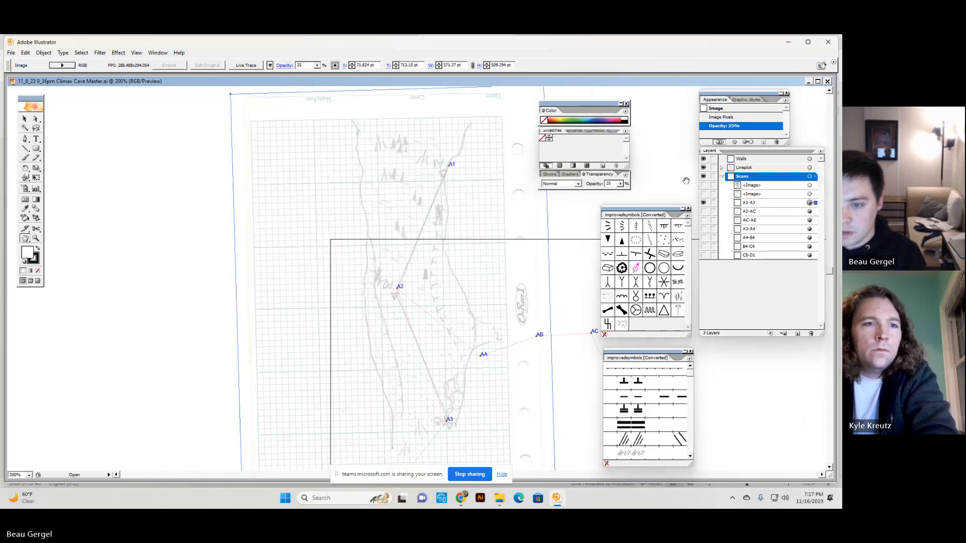
# Step: Move the A1-A3 scan and nudge it in small increments to fit its sketched stations to A1, A2 and A3
pyautogui.moveTo(443, 299); pyautogui.dragTo(467, 308)
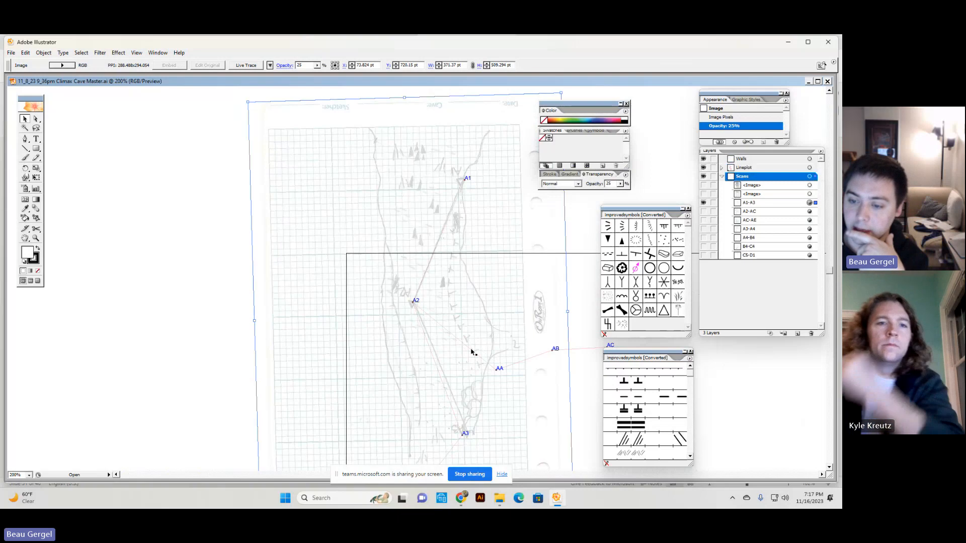
pyautogui.scroll(-3, 457, 330)
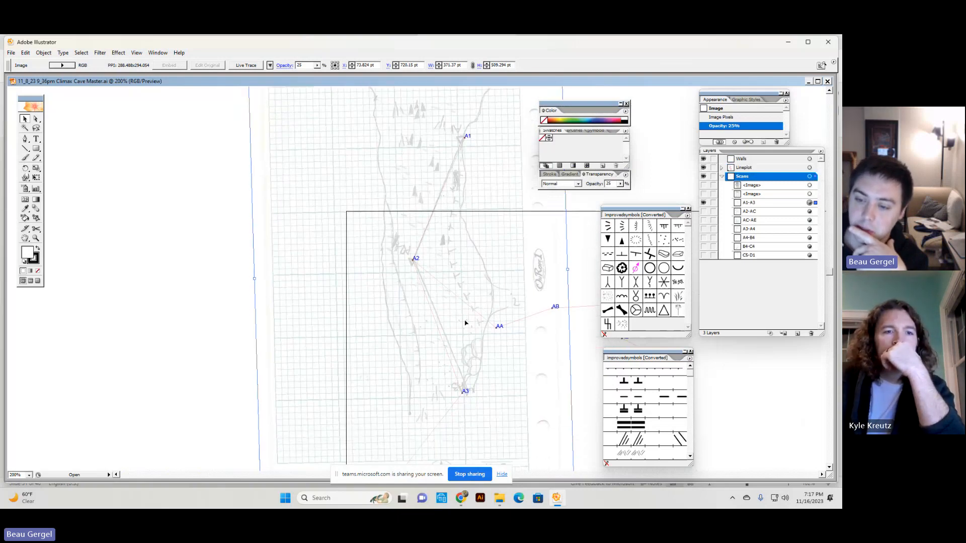
pyautogui.press('Left')
pyautogui.press('Left')
pyautogui.press('Left')
pyautogui.press('Left')
pyautogui.press('Left')
pyautogui.press('Down')
pyautogui.press('Down')
pyautogui.press('Down')
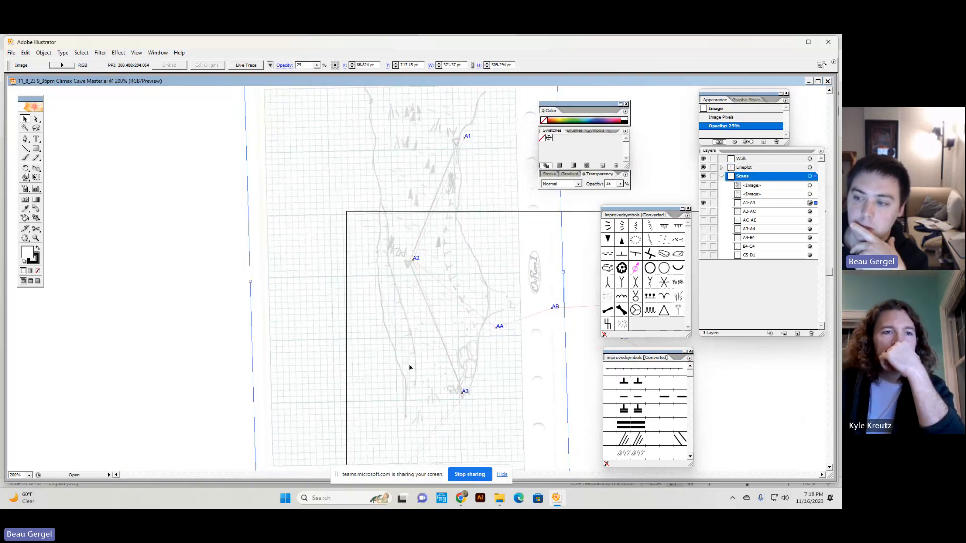
pyautogui.press('Right')
pyautogui.press('Right')
pyautogui.press('Right')
pyautogui.press('Down')
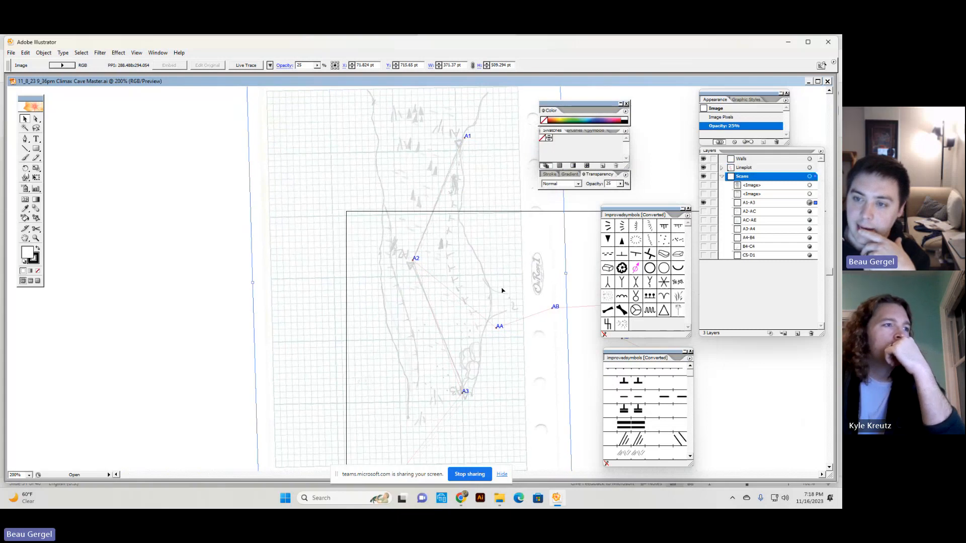
pyautogui.click(588, 133)
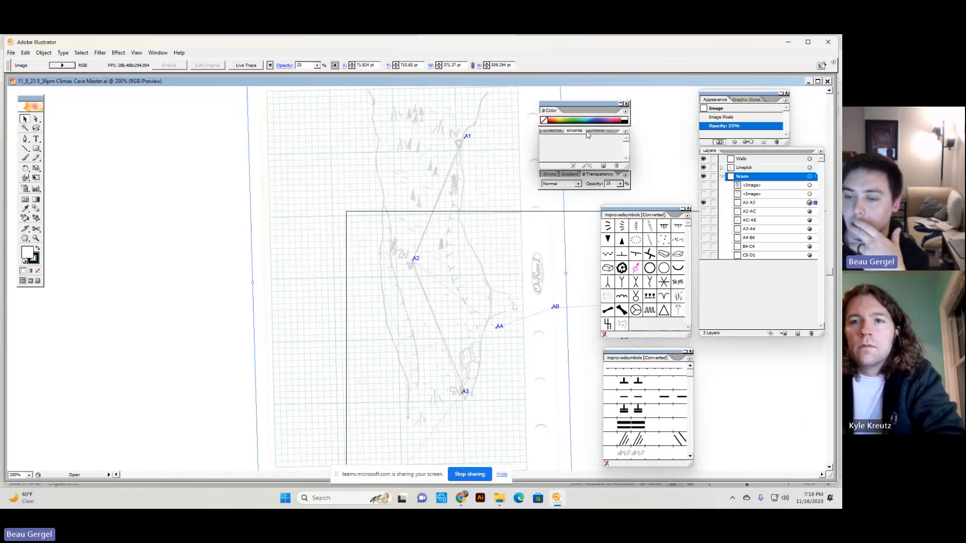
pyautogui.click(589, 131)
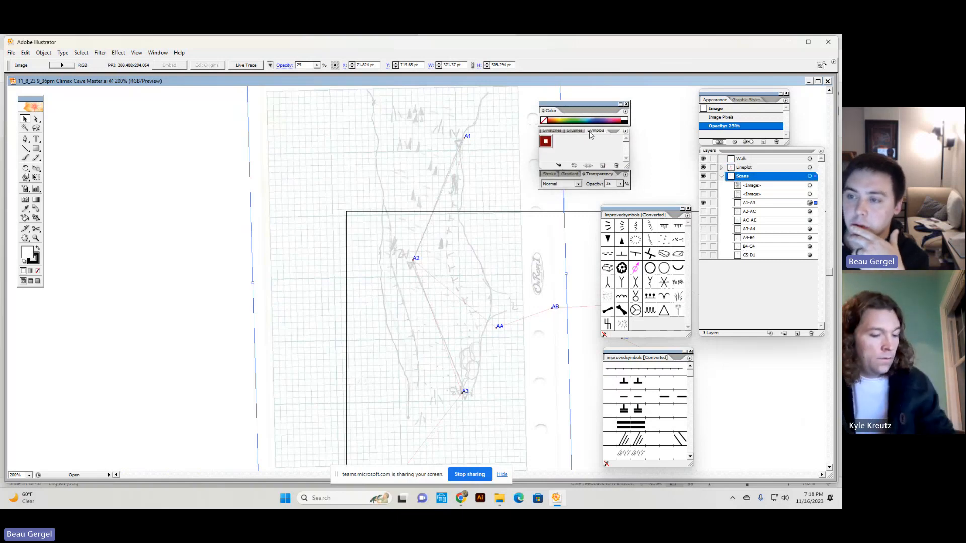
pyautogui.click(575, 131)
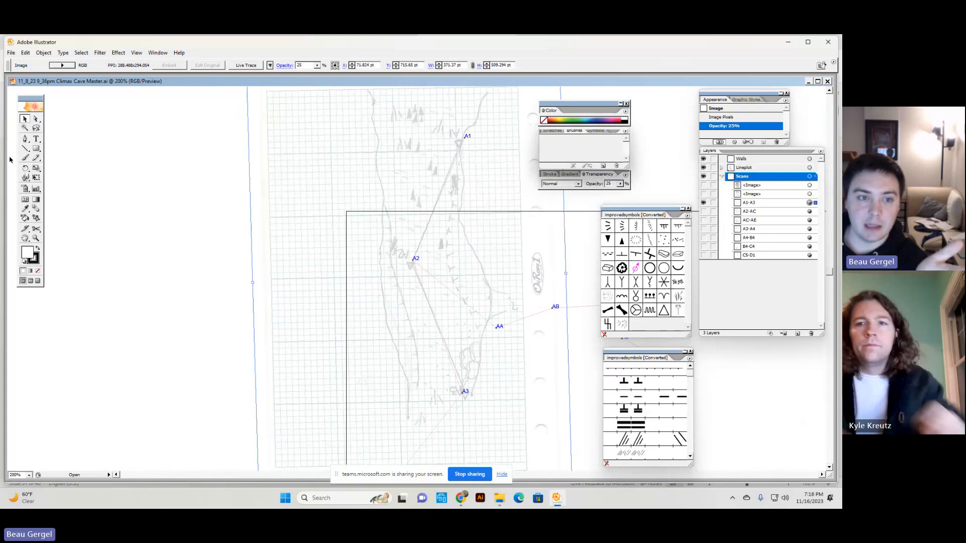
# Step: Draw five loose, roughly parallel diagonal lines in the blank area beside the scan and deselect them
pyautogui.click(26, 148)
pyautogui.moveTo(146, 250); pyautogui.dragTo(185, 324)
pyautogui.moveTo(114, 269); pyautogui.dragTo(149, 345)
pyautogui.moveTo(175, 243); pyautogui.dragTo(234, 329)
pyautogui.moveTo(137, 282); pyautogui.dragTo(165, 357)
pyautogui.moveTo(185, 287); pyautogui.dragTo(221, 347)
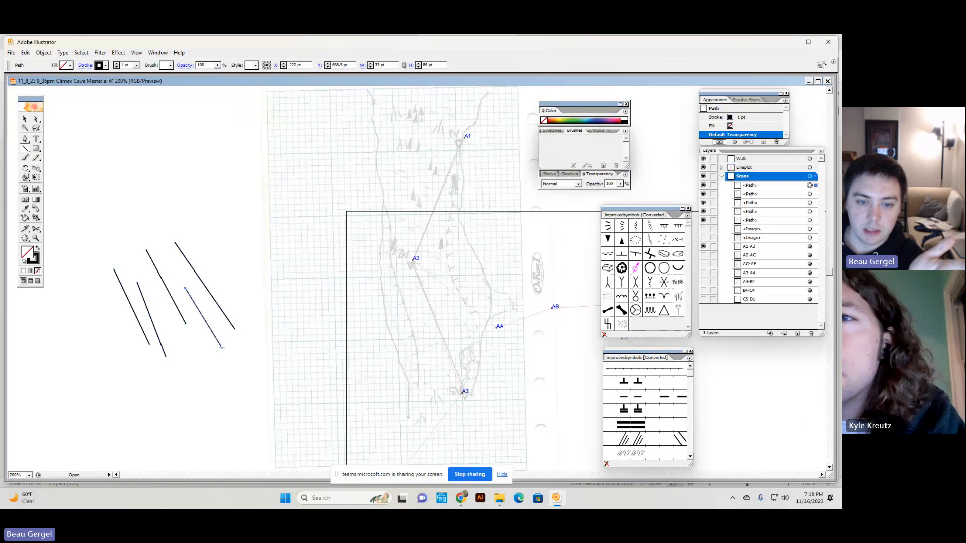
pyautogui.press('v')
pyautogui.click(106, 293)
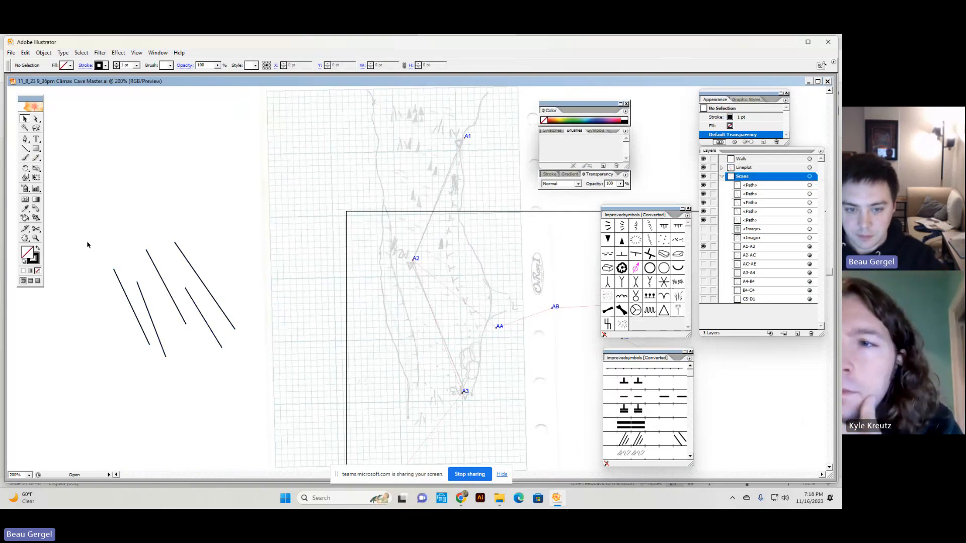
# Step: Select all five diagonal lines together and shift the set slightly up and to the left
pyautogui.moveTo(87, 245); pyautogui.dragTo(222, 356)
pyautogui.moveTo(166, 287)
pyautogui.mouseDown()
pyautogui.moveTo(189, 252)
pyautogui.moveTo(165, 277)
pyautogui.mouseUp()
pyautogui.click(94, 227)
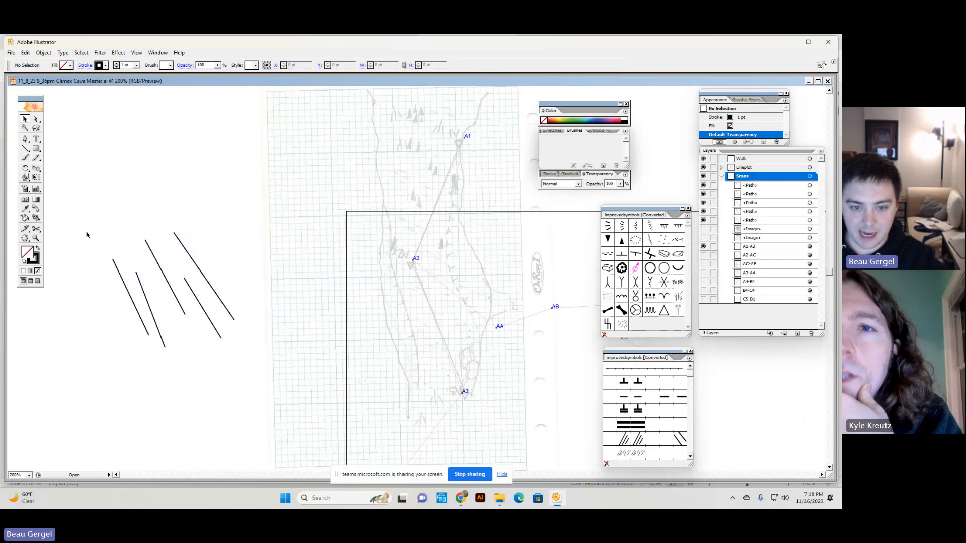
pyautogui.moveTo(83, 235); pyautogui.dragTo(237, 367)
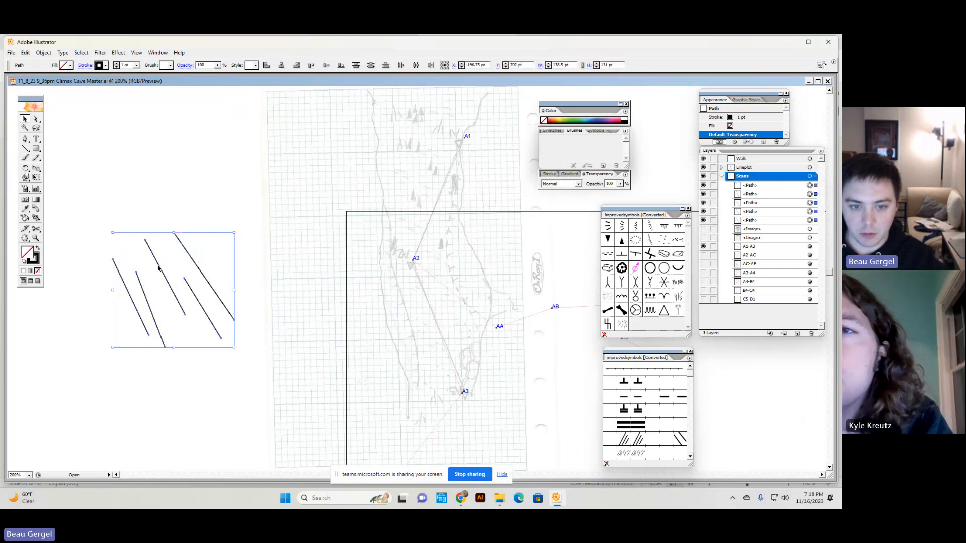
pyautogui.moveTo(158, 266); pyautogui.dragTo(139, 261)
# Step: Show the Symbols palette and add the five diagonal lines to it as a new symbol
pyautogui.click(593, 131)
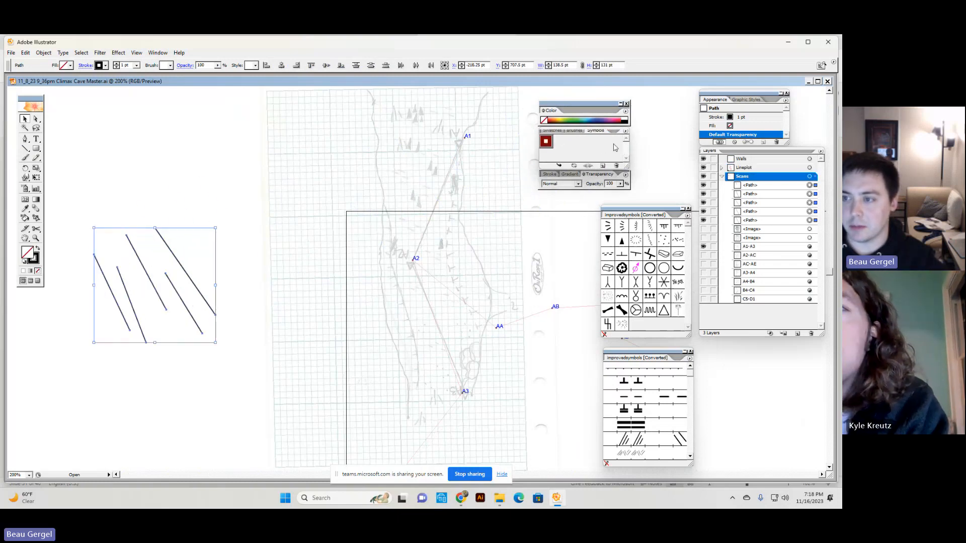
pyautogui.moveTo(608, 110); pyautogui.dragTo(614, 113)
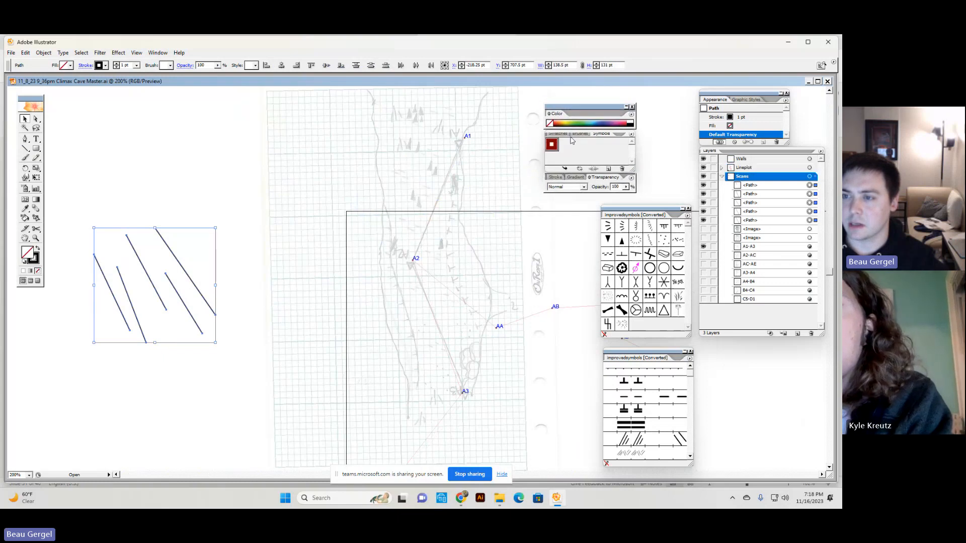
pyautogui.click(579, 134)
pyautogui.click(601, 133)
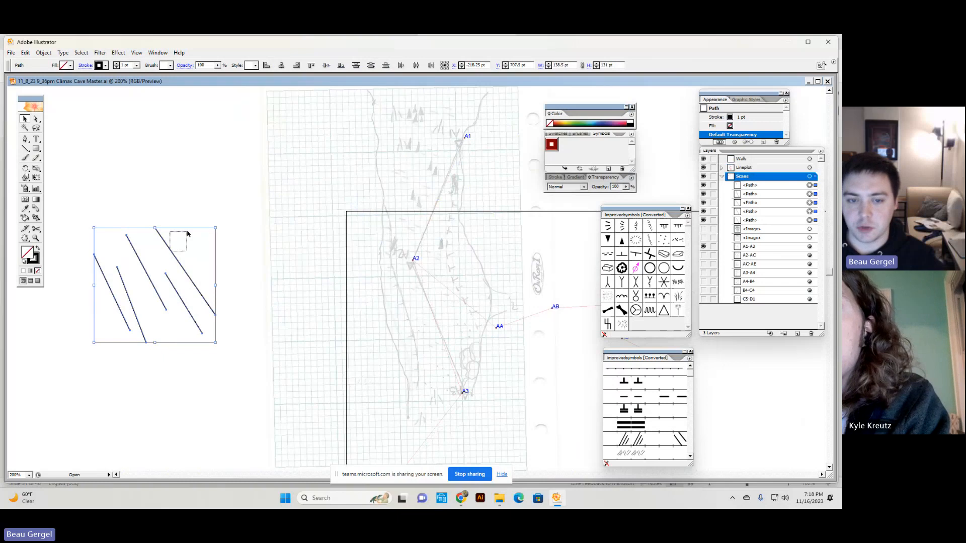
pyautogui.click(173, 199)
pyautogui.moveTo(62, 227); pyautogui.dragTo(218, 357)
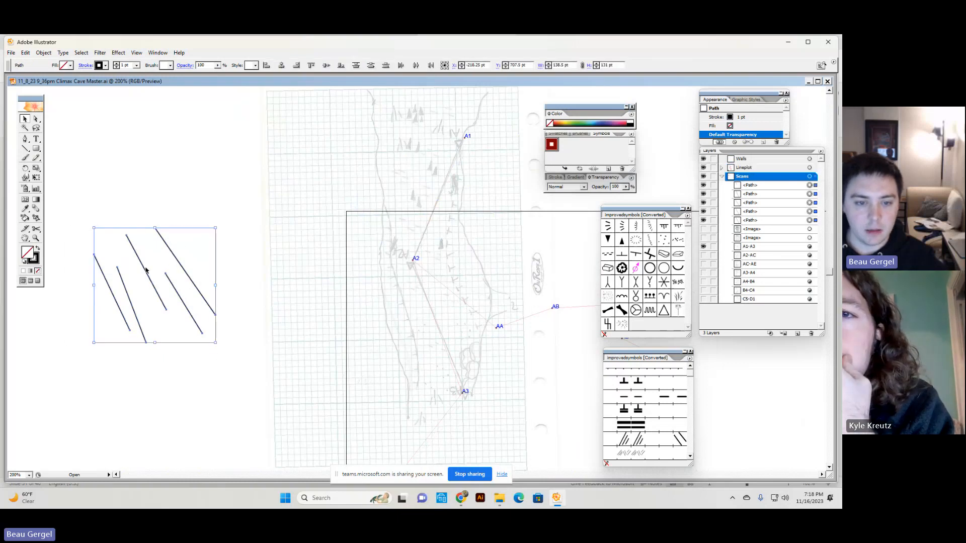
pyautogui.moveTo(144, 272); pyautogui.dragTo(564, 146)
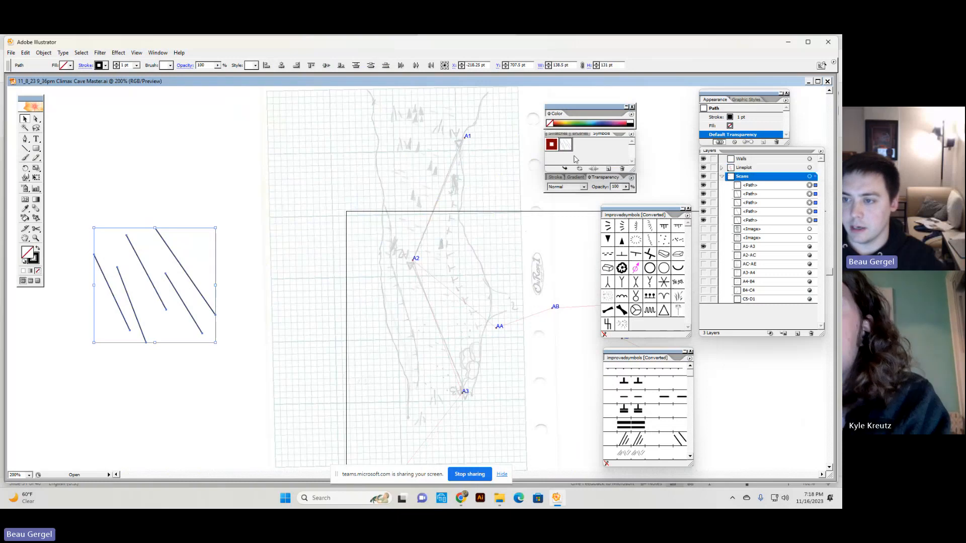
# Step: Place six instances of the new line symbol around the original lines so that they overlap
pyautogui.moveTo(541, 156); pyautogui.dragTo(140, 157)
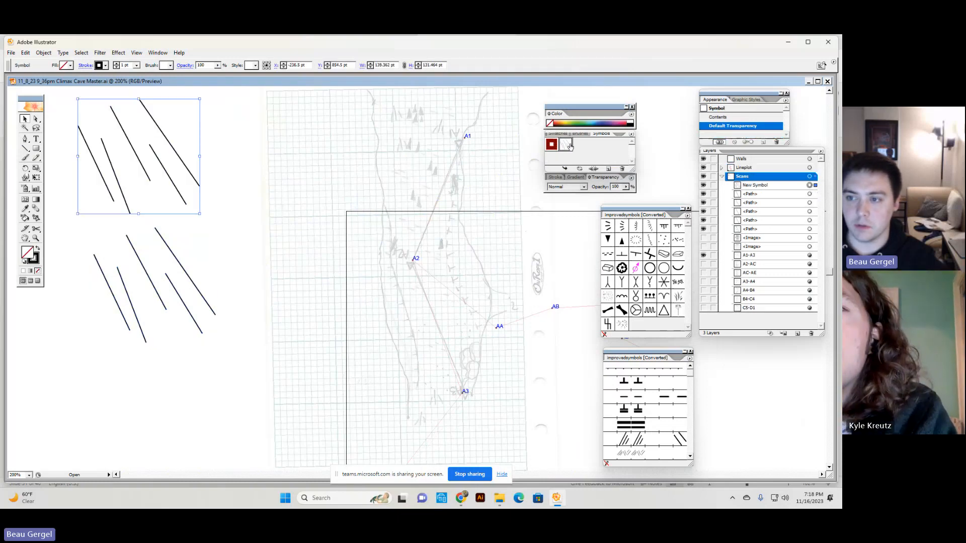
pyautogui.moveTo(567, 145); pyautogui.dragTo(143, 382)
pyautogui.moveTo(566, 144); pyautogui.dragTo(181, 243)
pyautogui.moveTo(567, 143); pyautogui.dragTo(203, 352)
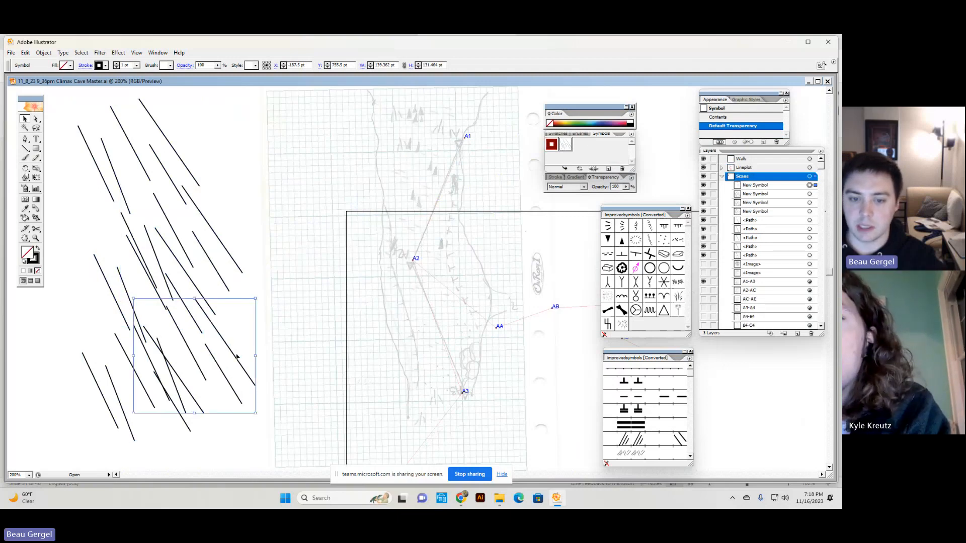
pyautogui.moveTo(565, 148); pyautogui.dragTo(138, 255)
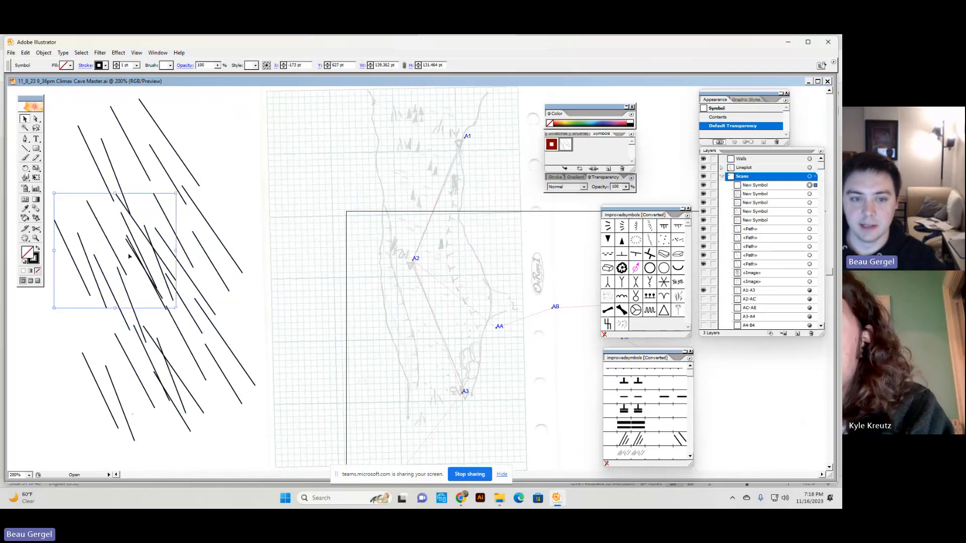
pyautogui.moveTo(565, 144); pyautogui.dragTo(104, 332)
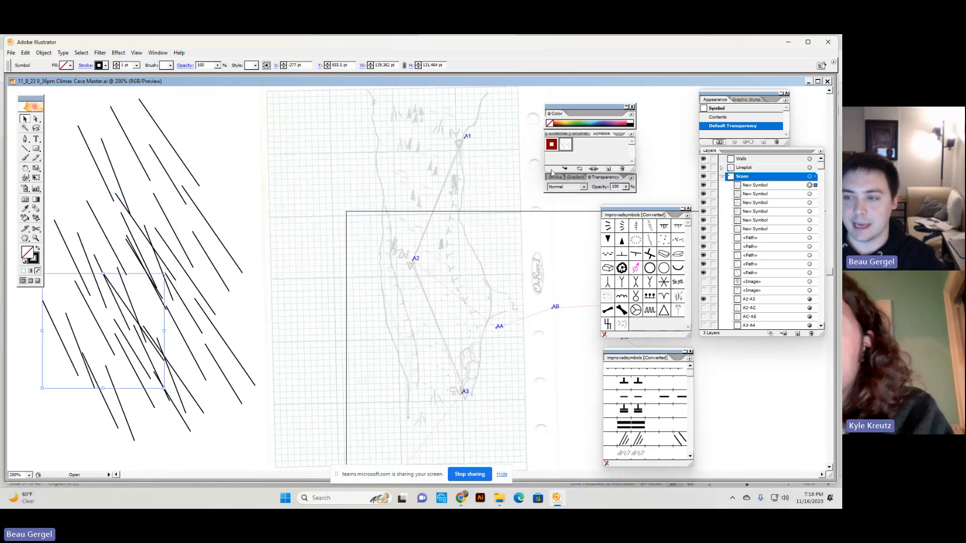
# Step: Move the uppermost symbol instance up and to the right, and select other instances to show each acts as one object
pyautogui.moveTo(146, 170); pyautogui.dragTo(185, 152)
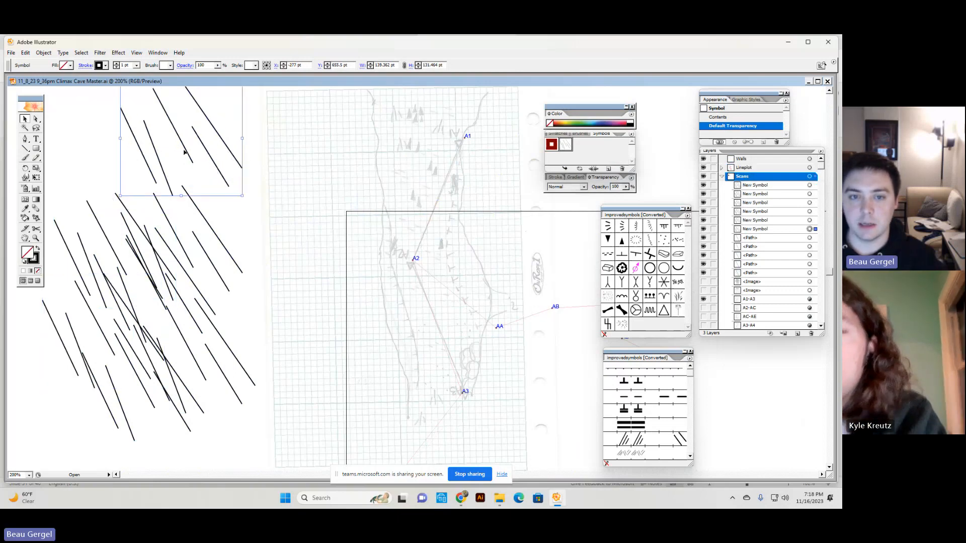
pyautogui.click(171, 226)
pyautogui.click(95, 247)
pyautogui.click(173, 346)
pyautogui.click(115, 355)
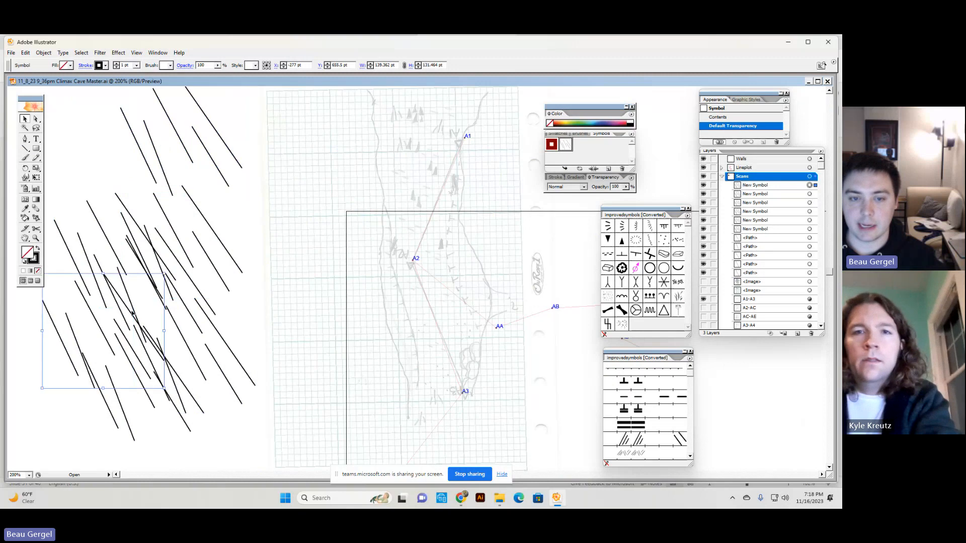
# Step: Break the uppermost instance's link to its symbol and ungroup the resulting group into separate lines
pyautogui.click(197, 140)
pyautogui.rightClick(197, 140)
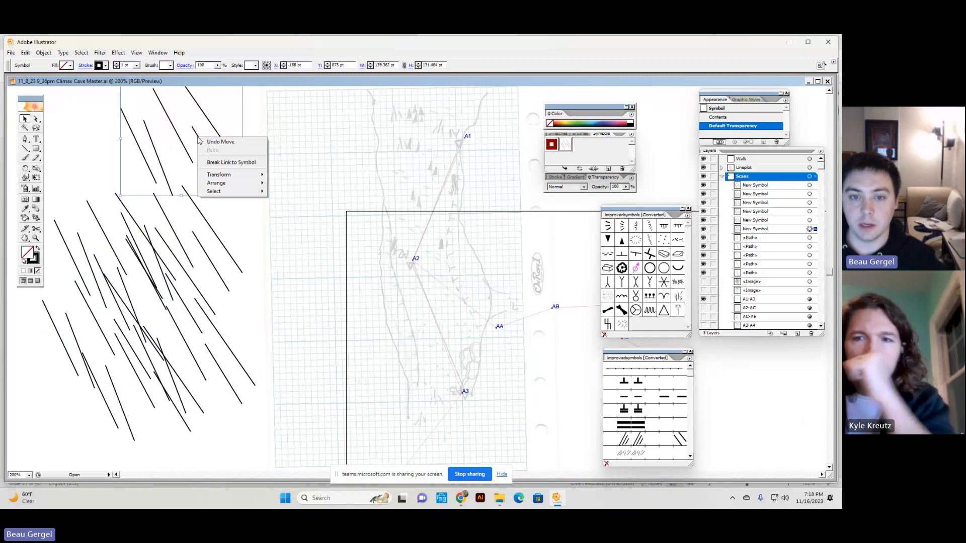
pyautogui.click(231, 163)
pyautogui.rightClick(212, 153)
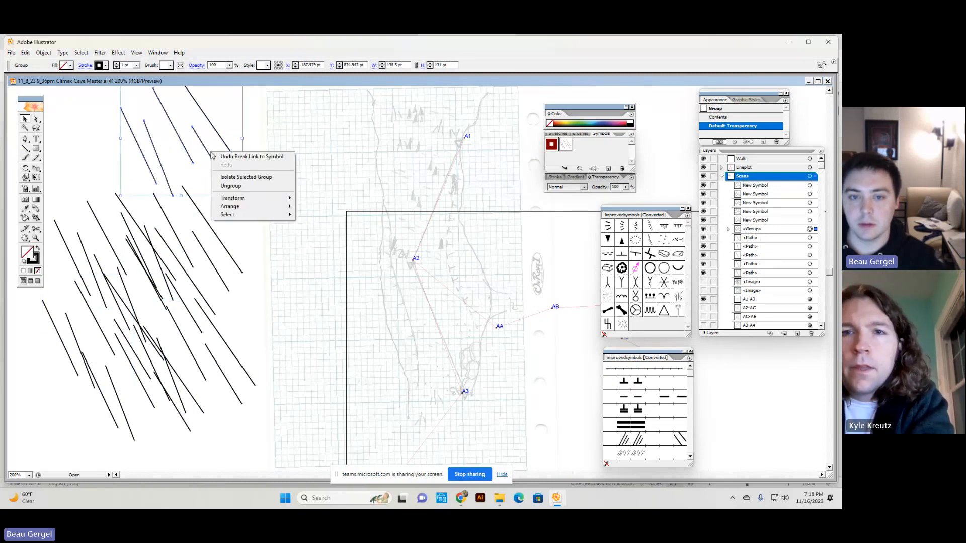
pyautogui.click(252, 189)
# Step: Try to move single lines of the ungrouped instance, and undo the accidental shift of the scan
pyautogui.click(233, 149)
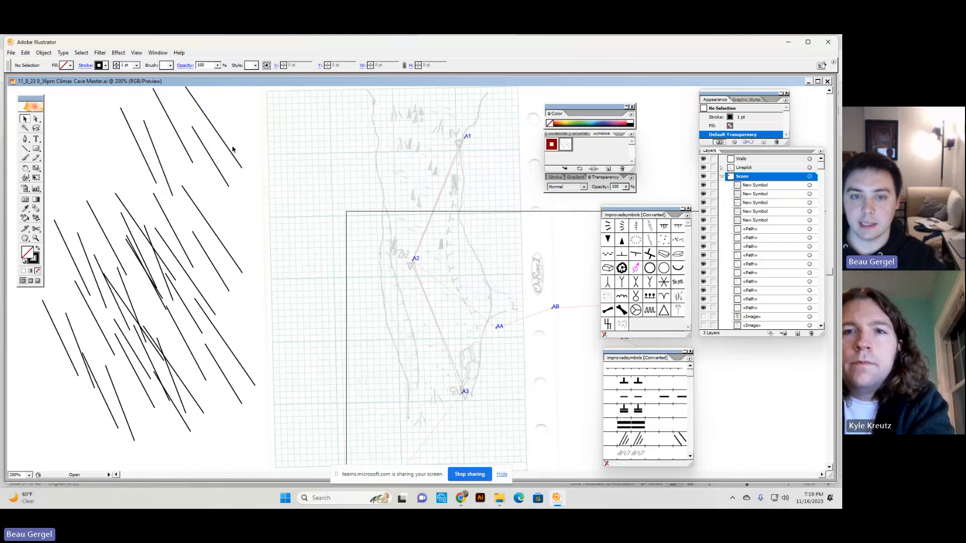
pyautogui.click(233, 155)
pyautogui.click(222, 156)
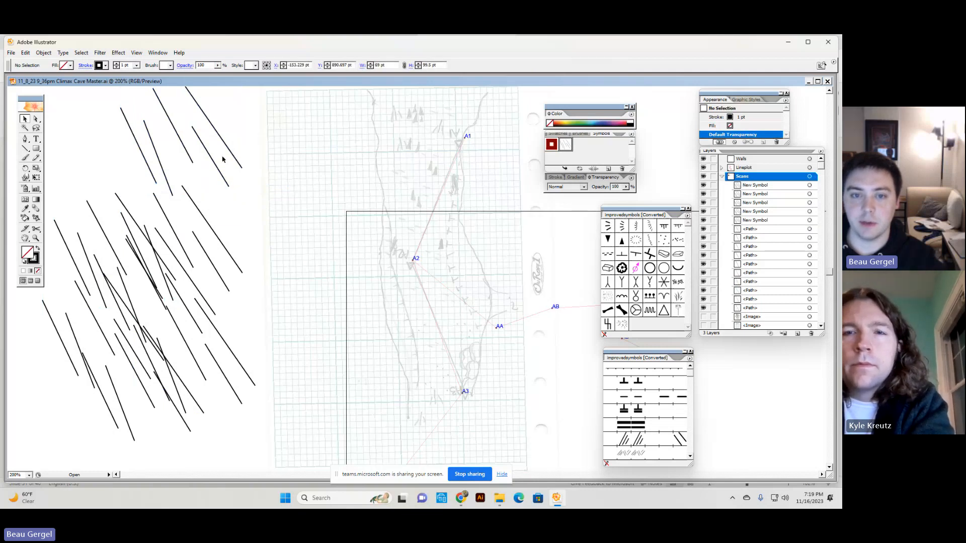
pyautogui.moveTo(208, 159)
pyautogui.mouseDown()
pyautogui.moveTo(246, 147)
pyautogui.moveTo(185, 166)
pyautogui.moveTo(208, 167)
pyautogui.mouseUp()
pyautogui.click(215, 164)
pyautogui.click(240, 148)
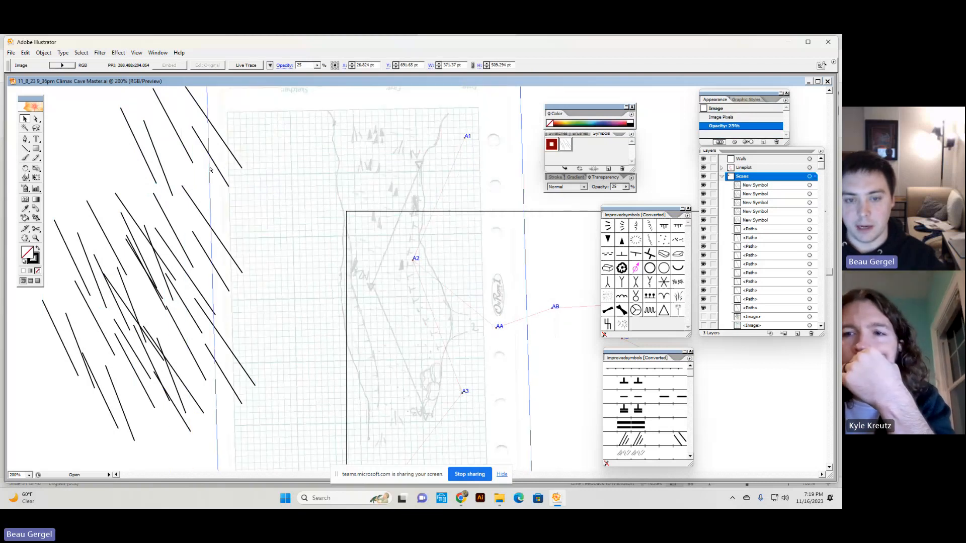
pyautogui.hotkey('ctrl', 'z')
# Step: Delete all the practice lines and symbol instances beside the scan
pyautogui.click(218, 238)
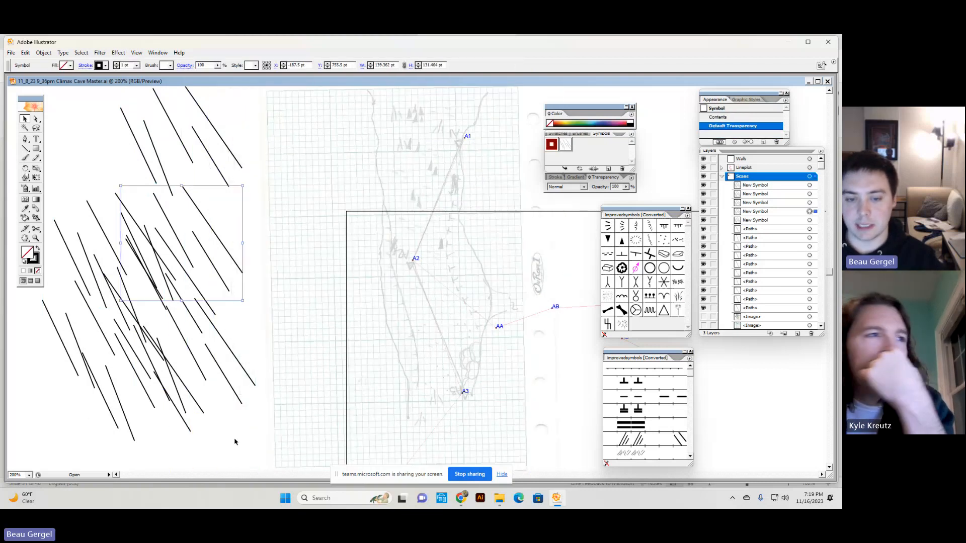
pyautogui.moveTo(234, 442)
pyautogui.mouseDown()
pyautogui.moveTo(112, 103)
pyautogui.moveTo(91, 112)
pyautogui.mouseUp()
pyautogui.press('Delete')
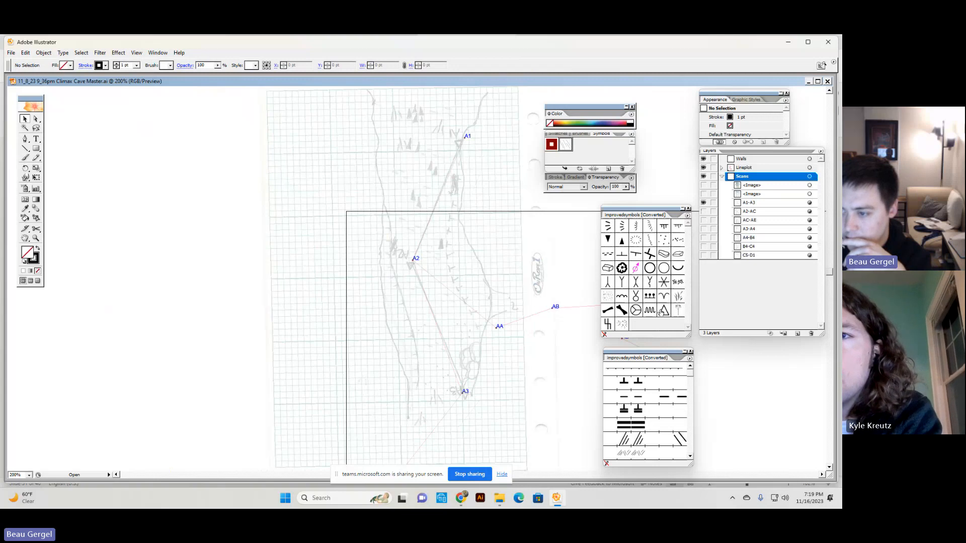
# Step: Add the first map symbol of the Improvedsymbols library to the Symbols palette and place five instances of it on the cave sketch
pyautogui.moveTo(607, 226); pyautogui.dragTo(587, 155)
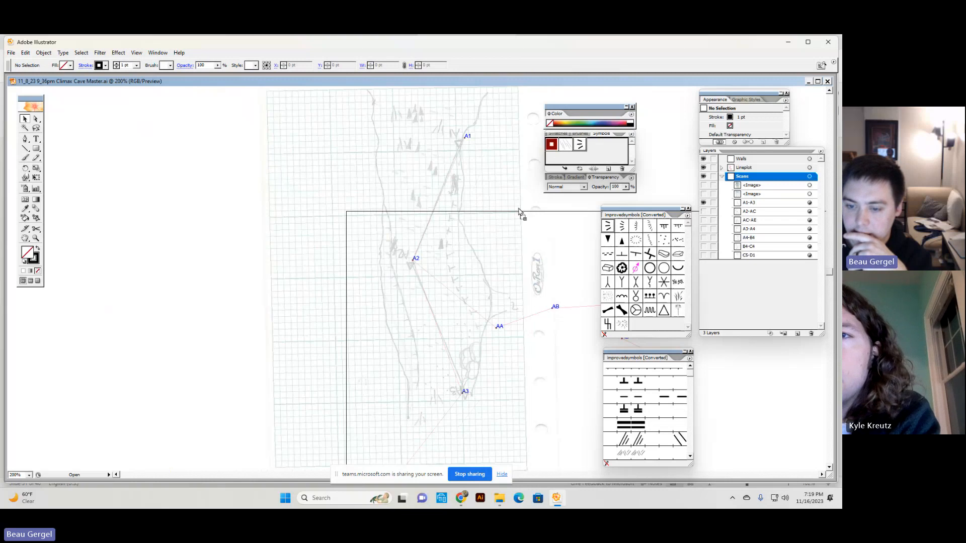
pyautogui.moveTo(443, 381); pyautogui.dragTo(436, 394)
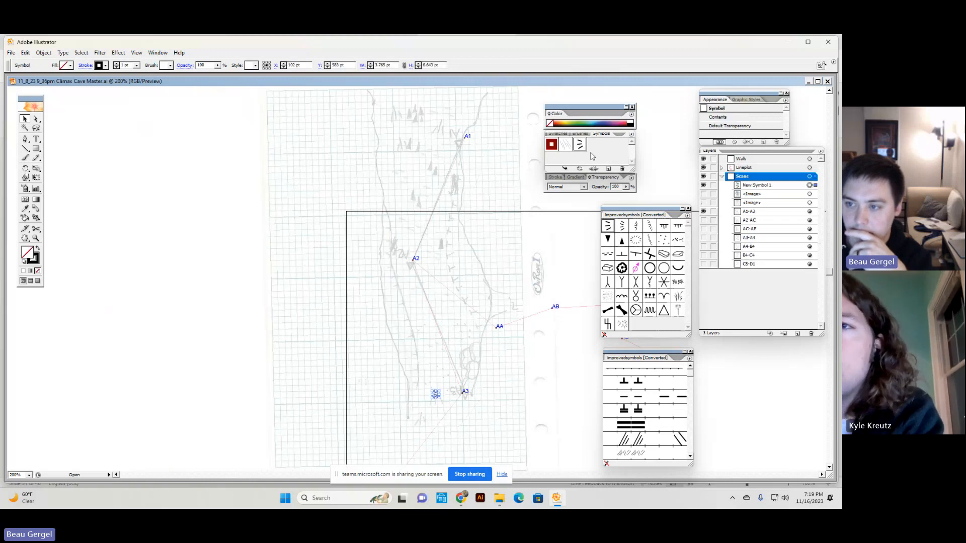
pyautogui.moveTo(580, 147); pyautogui.dragTo(421, 414)
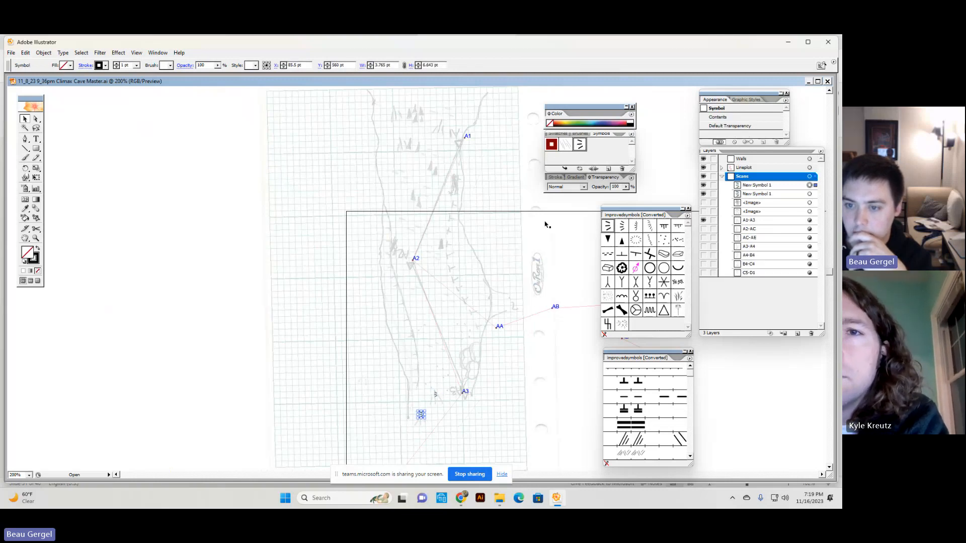
pyautogui.moveTo(580, 146); pyautogui.dragTo(394, 112)
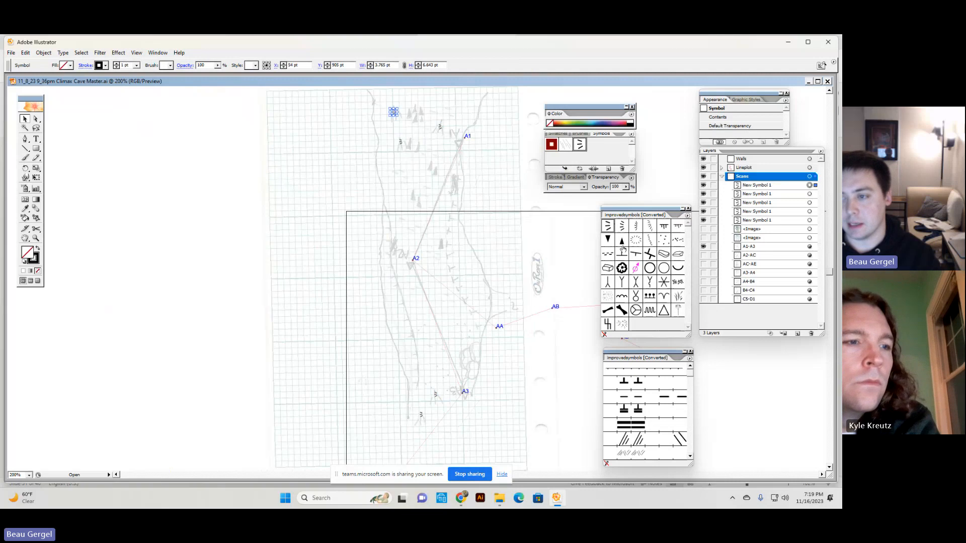
pyautogui.moveTo(631, 170)
pyautogui.mouseDown()
pyautogui.moveTo(633, 197)
pyautogui.moveTo(632, 182)
pyautogui.mouseUp()
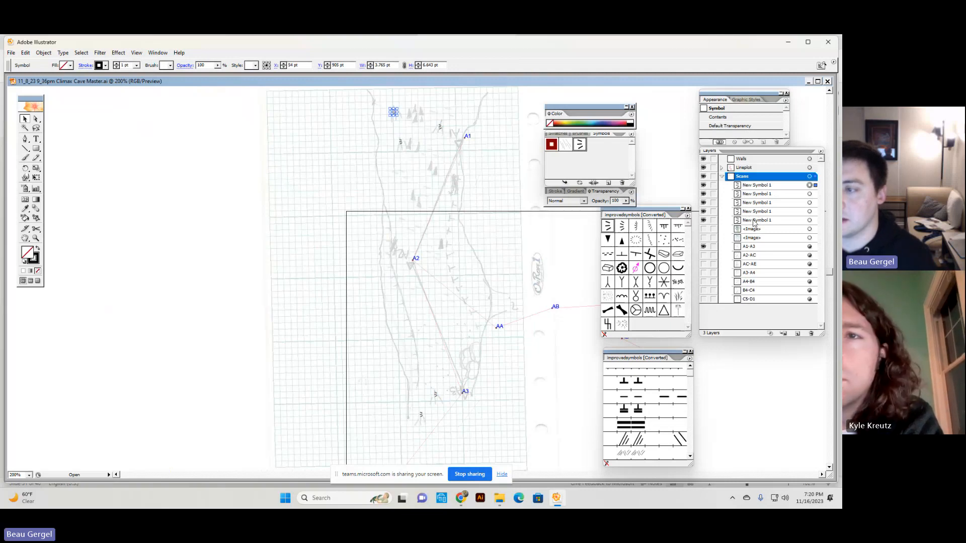
# Step: Undo the five symbol placements on the sketch and collapse the Scans layer
pyautogui.hotkey('ctrl', 'z')
pyautogui.hotkey('ctrl', 'z')
pyautogui.hotkey('ctrl', 'z')
pyautogui.hotkey('ctrl', 'z')
pyautogui.hotkey('ctrl', 'z')
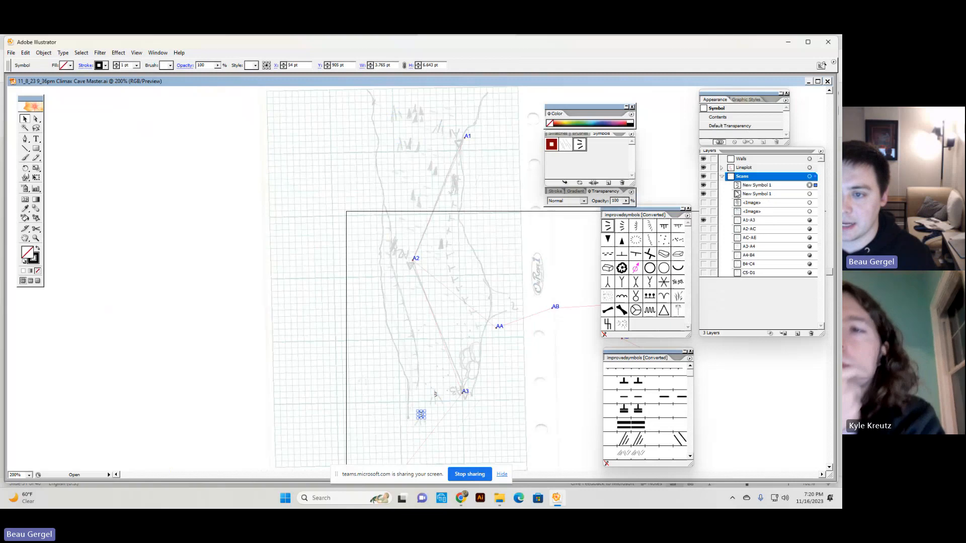
pyautogui.click(721, 177)
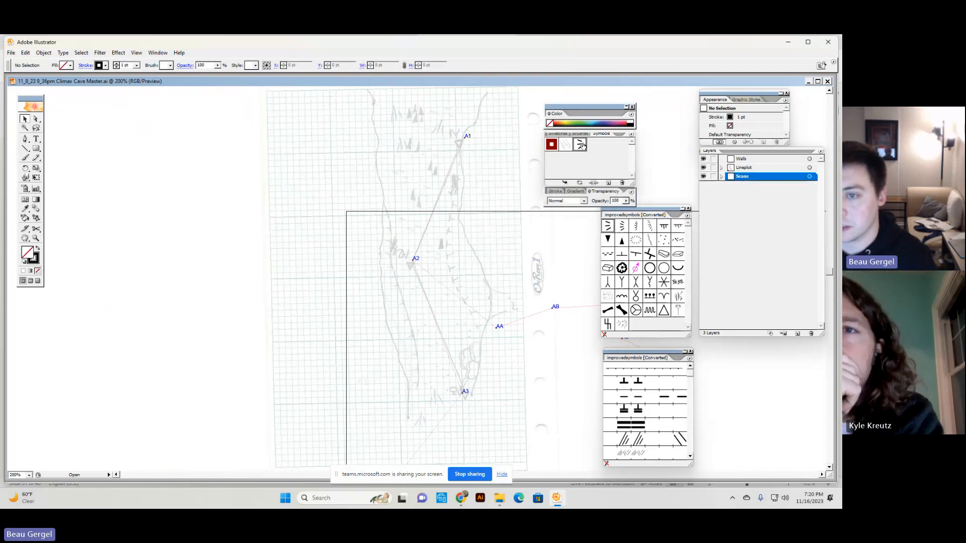
# Step: Try placing one instance of the map symbol on the sketch near station A1, and remove it
pyautogui.moveTo(581, 145); pyautogui.dragTo(453, 135)
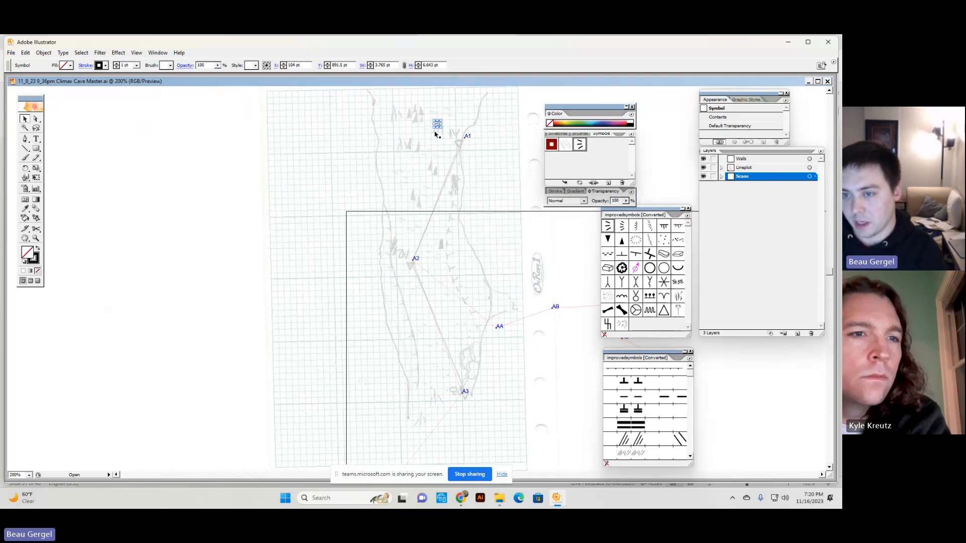
pyautogui.click(486, 187)
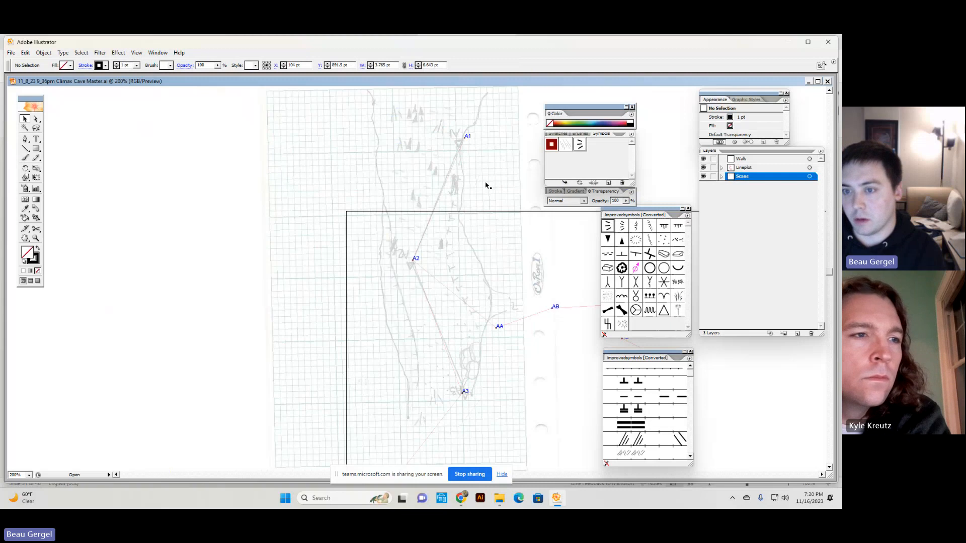
# Step: Open the options for creating a new layer above Walls, and cancel without adding it
pyautogui.click(738, 160)
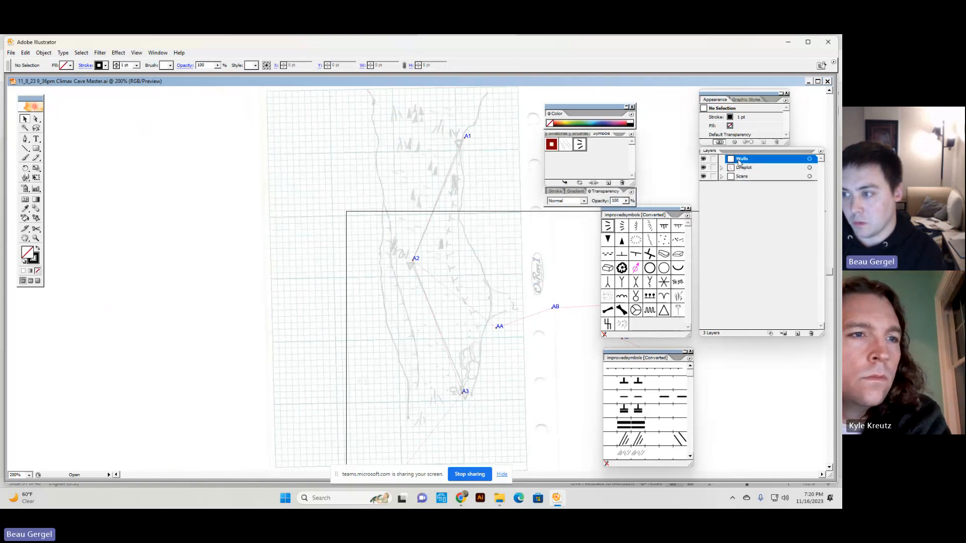
pyautogui.click(821, 151)
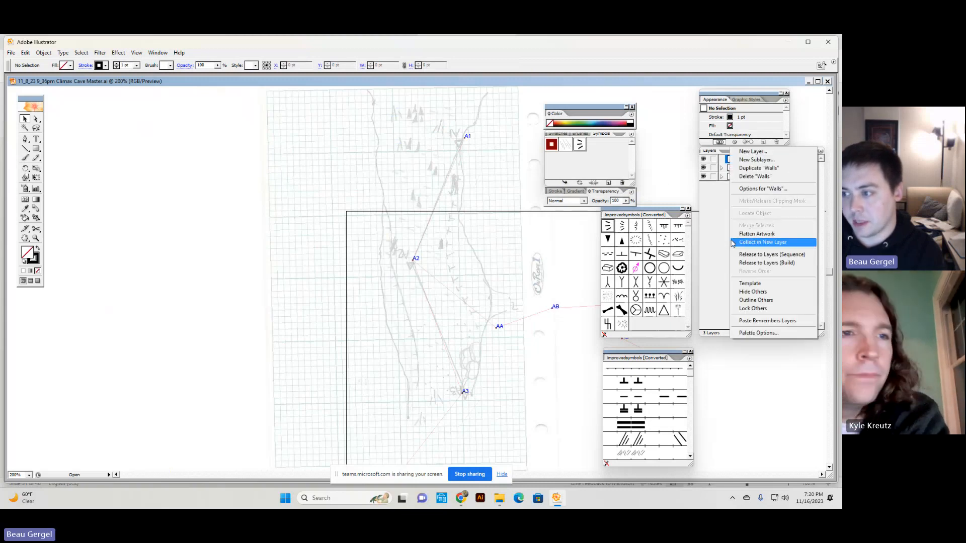
pyautogui.click(719, 226)
pyautogui.click(821, 152)
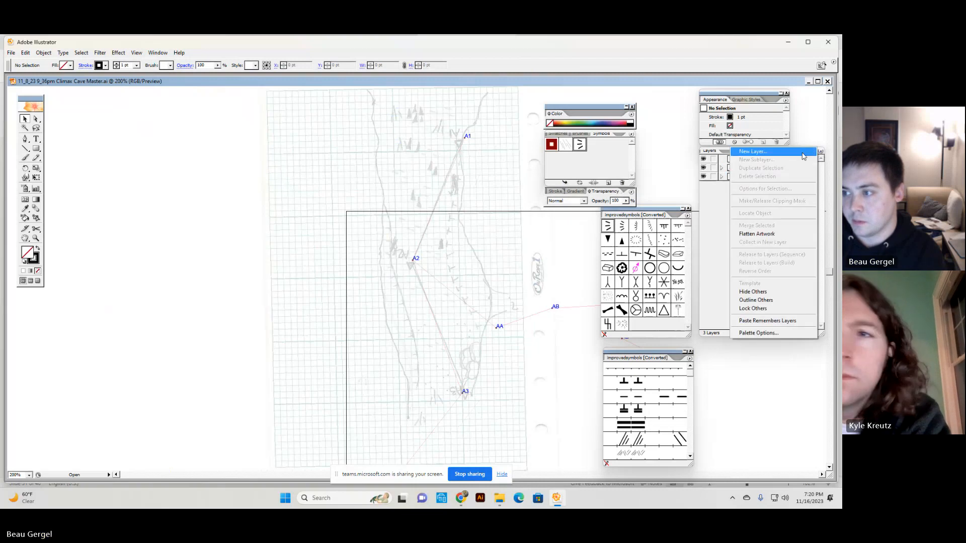
pyautogui.click(785, 155)
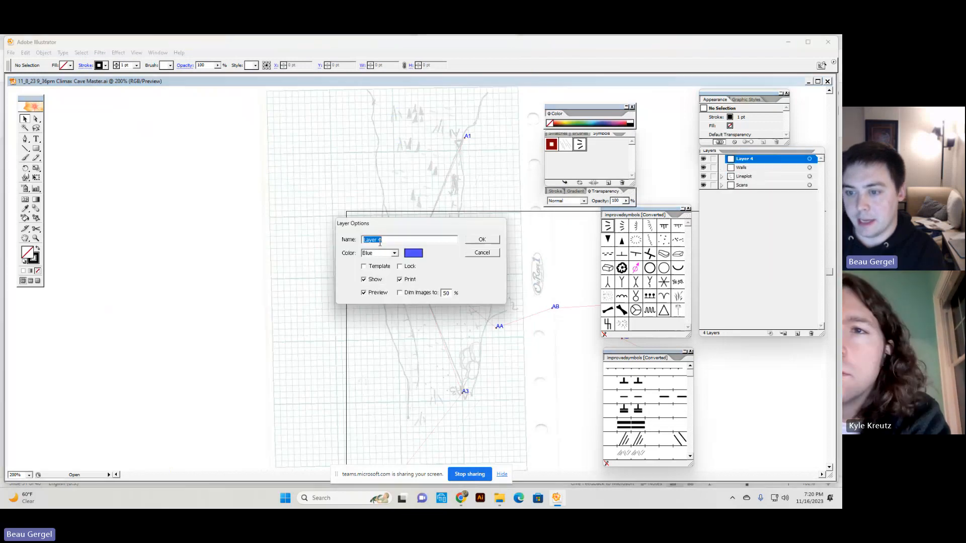
pyautogui.click(479, 253)
# Step: Make Walls the active layer and prepare the Pencil tool with a 1.5 pt stroke weight
pyautogui.click(747, 159)
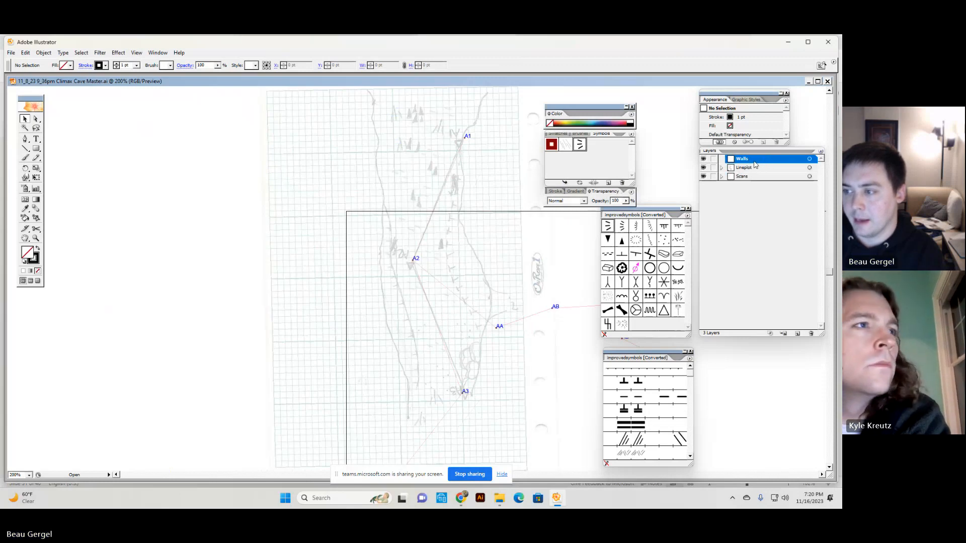
pyautogui.click(754, 168)
pyautogui.click(752, 160)
pyautogui.click(753, 169)
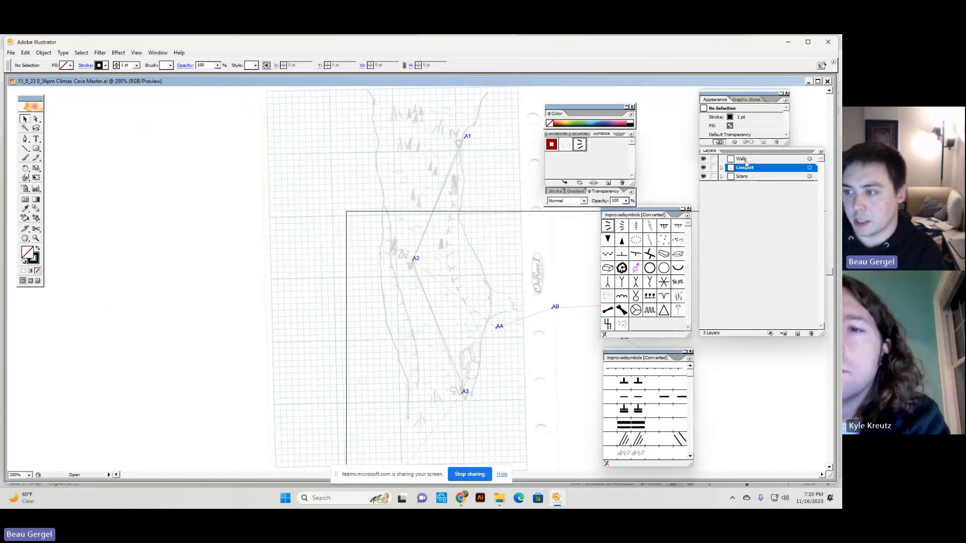
pyautogui.click(746, 160)
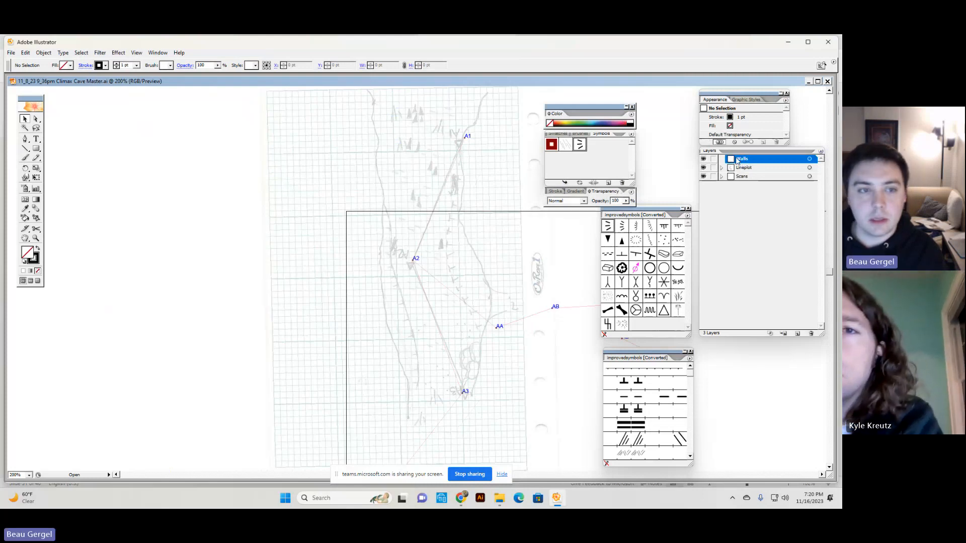
pyautogui.click(35, 161)
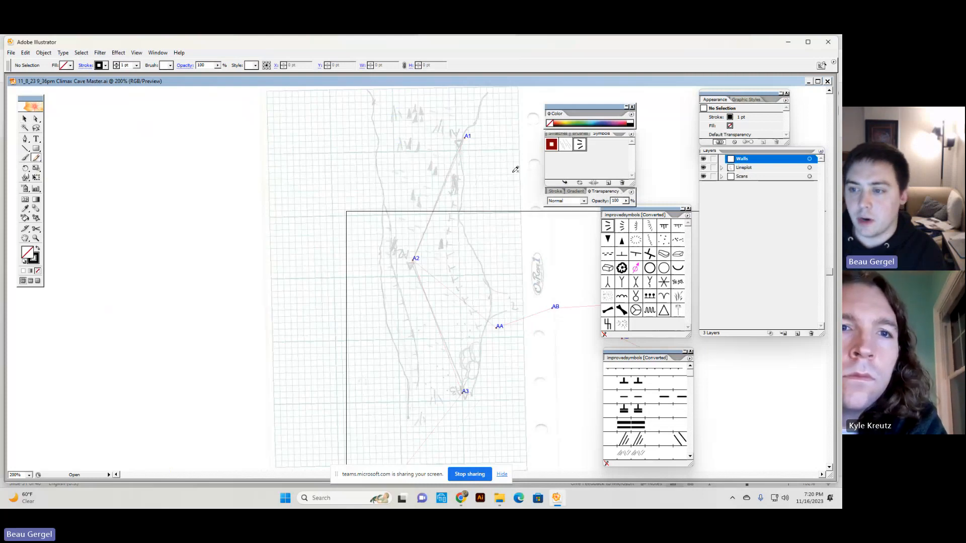
pyautogui.click(552, 192)
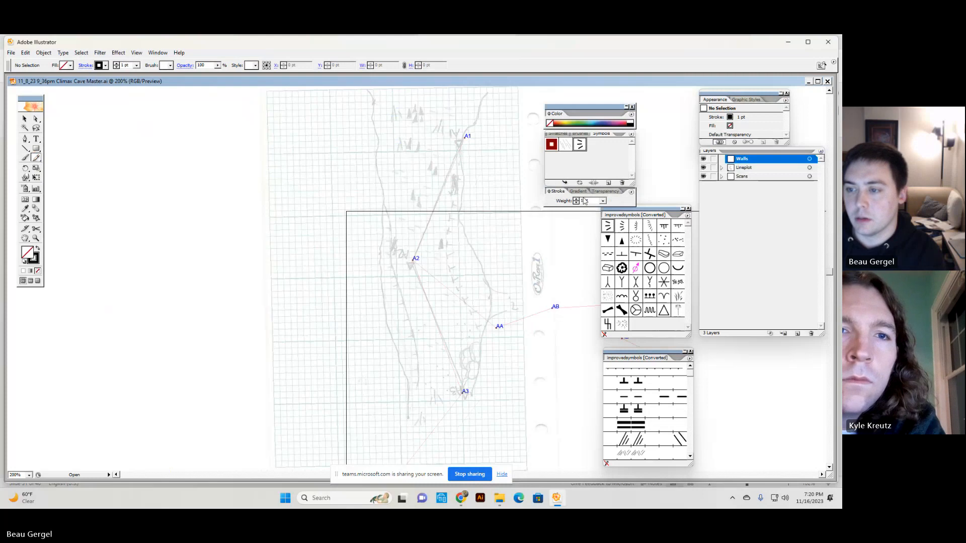
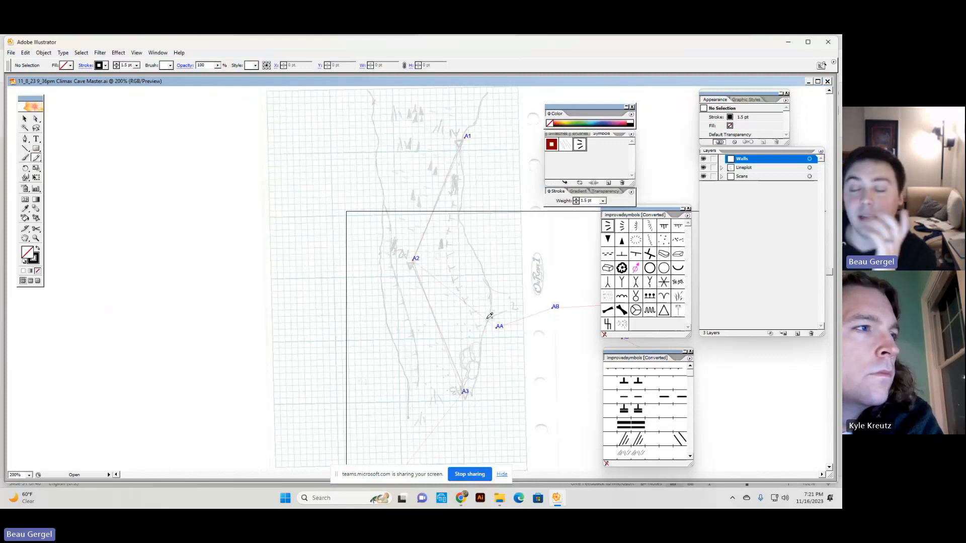
# Step: Examine the faded sketch and lineplot around stations A1, A2 and A3 at magnifications between 200% and 400%
pyautogui.scroll(1, 536, 270)
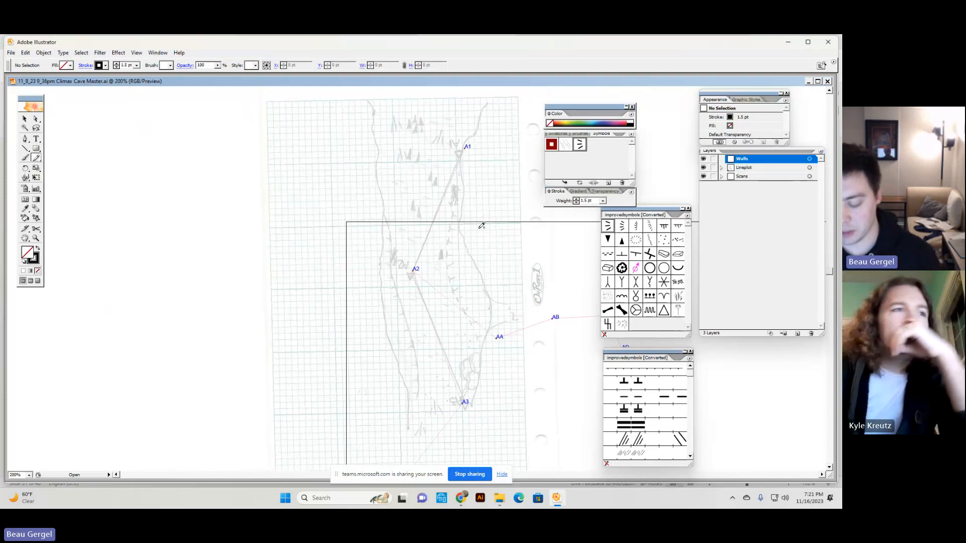
pyautogui.hotkey('ctrl', '=')
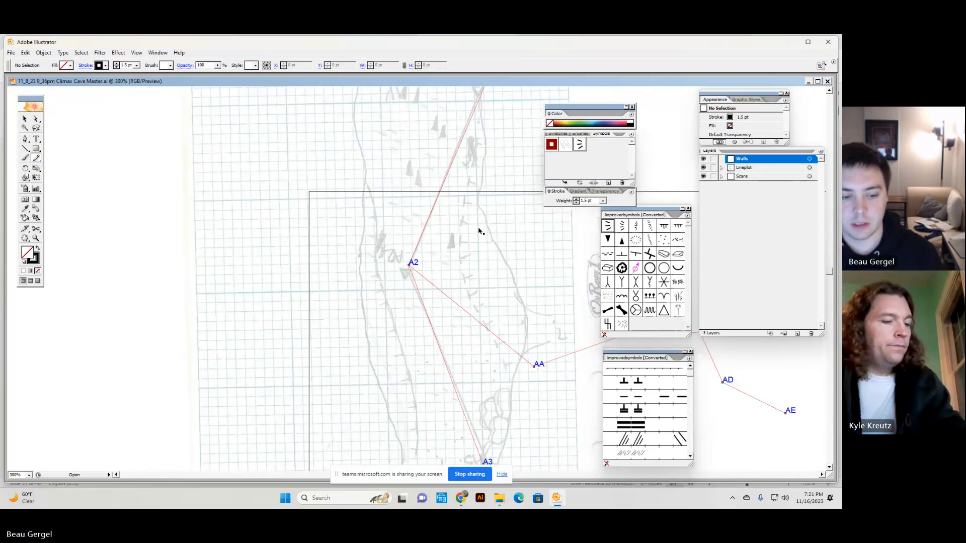
pyautogui.hotkey('ctrl', '+')
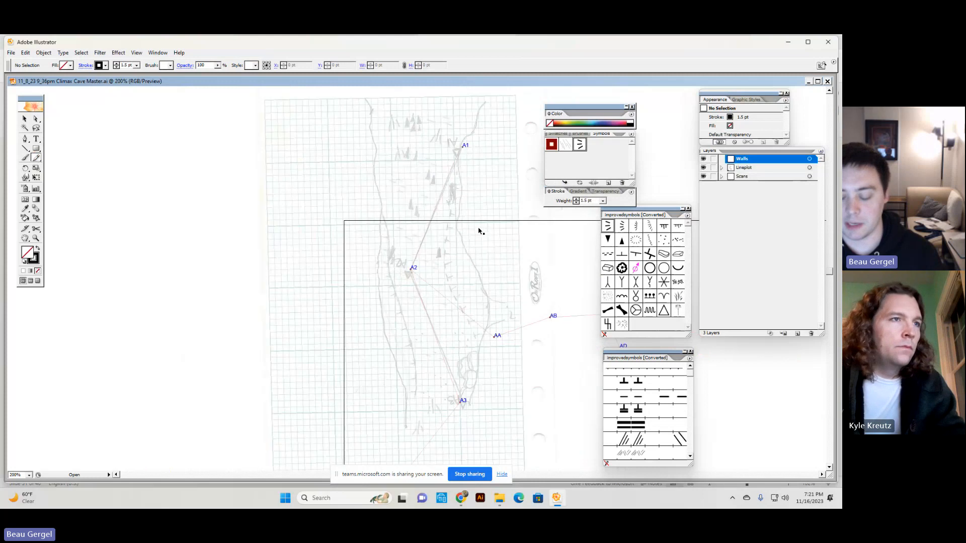
pyautogui.hotkey('ctrl', '-')
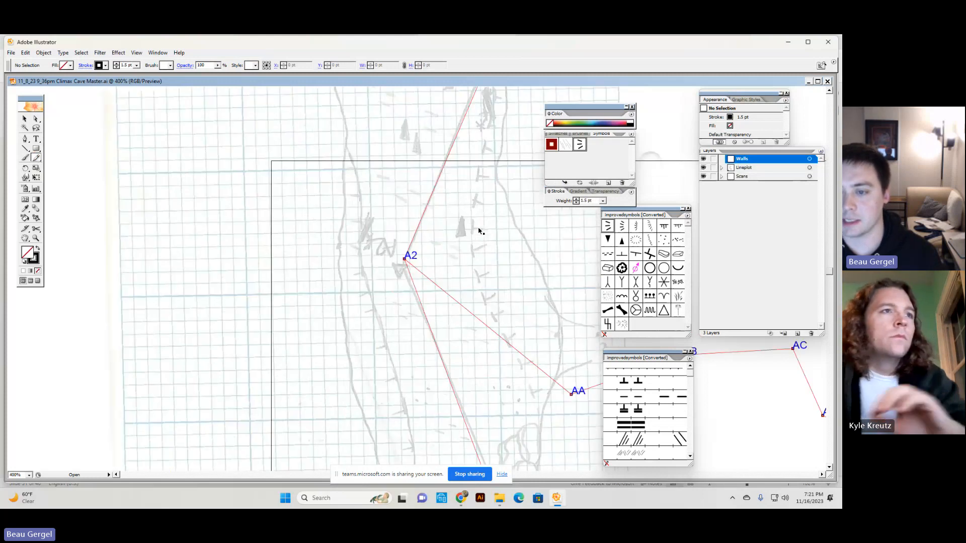
pyautogui.hotkey('ctrl', '+')
pyautogui.hotkey('ctrl', '+')
pyautogui.hotkey('ctrl', '+')
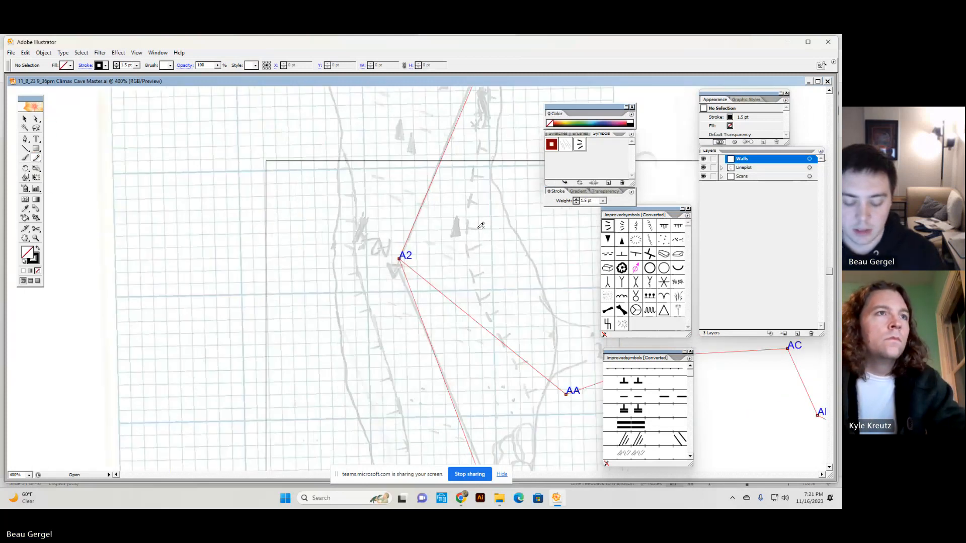
pyautogui.press('space')
pyautogui.moveTo(448, 235); pyautogui.dragTo(440, 300)
pyautogui.moveTo(475, 154); pyautogui.dragTo(438, 313)
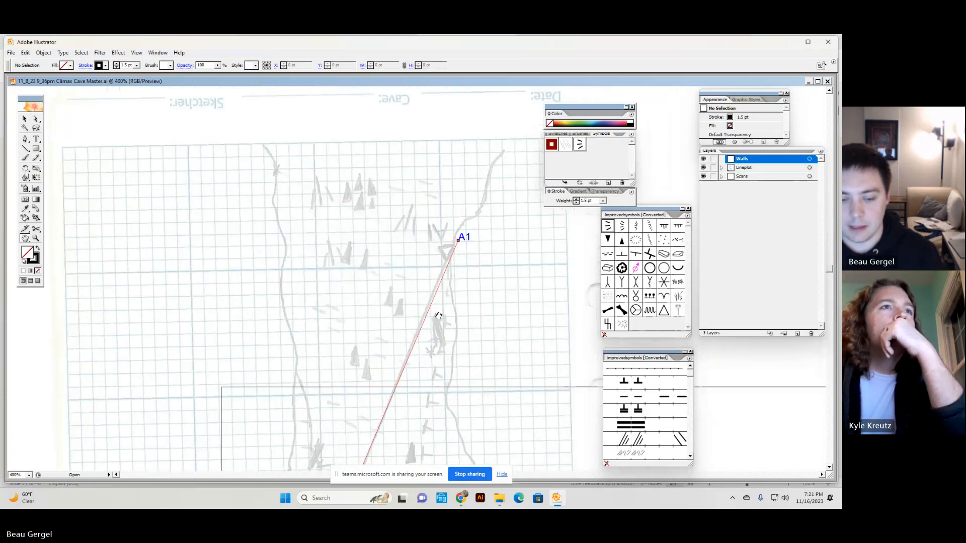
pyautogui.hotkey('ctrl', '-')
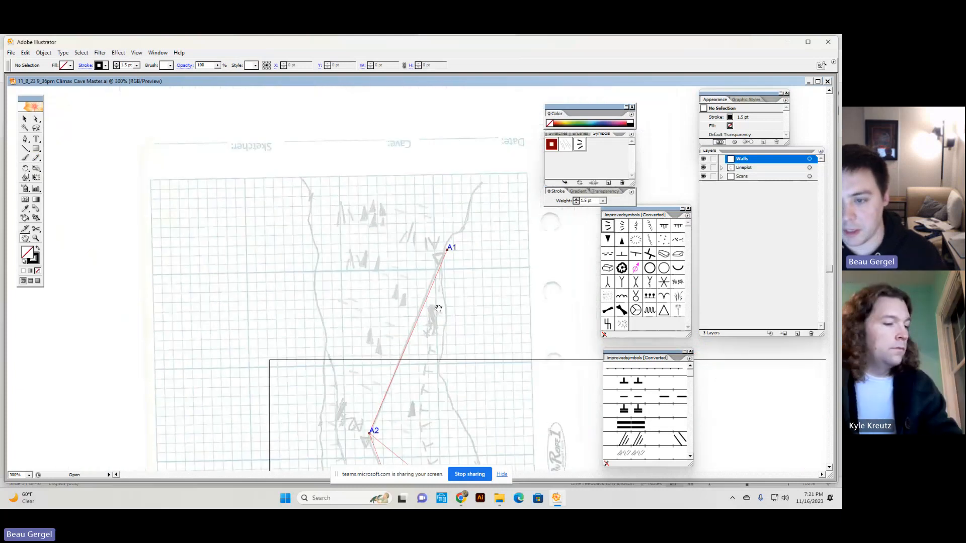
pyautogui.moveTo(438, 308); pyautogui.dragTo(441, 241)
# Step: Select the scan containing stations A1 to A3 and shift it slightly upward over the lineplot
pyautogui.press('v')
pyautogui.moveTo(483, 272); pyautogui.dragTo(488, 269)
pyautogui.moveTo(488, 269); pyautogui.dragTo(485, 260)
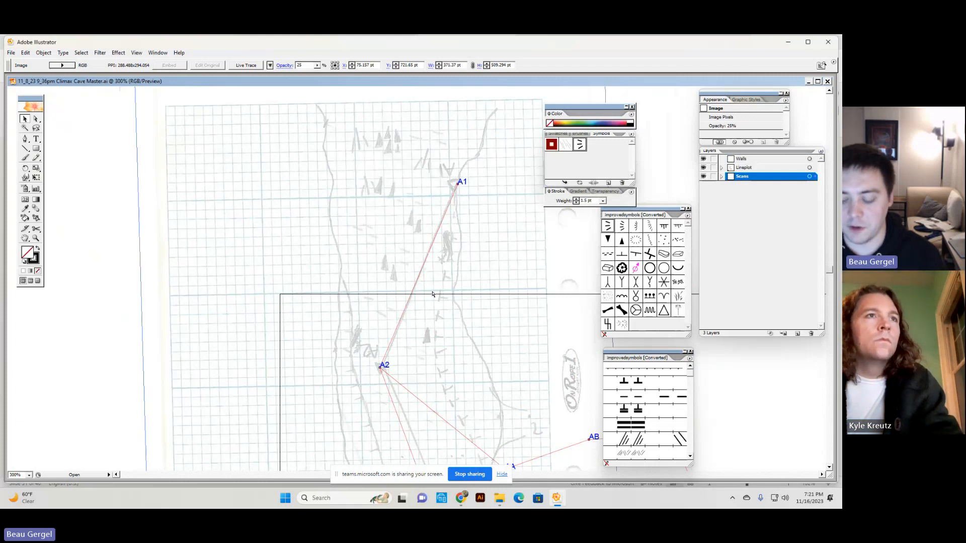
# Step: Examine the A1–A2 survey line and the neighbouring sketched cave wall at 1600%
pyautogui.hotkey('ctrl', '=')
pyautogui.hotkey('ctrl', '=')
pyautogui.hotkey('ctrl', '=')
pyautogui.hotkey('ctrl', '=')
pyautogui.hotkey('ctrl', '=')
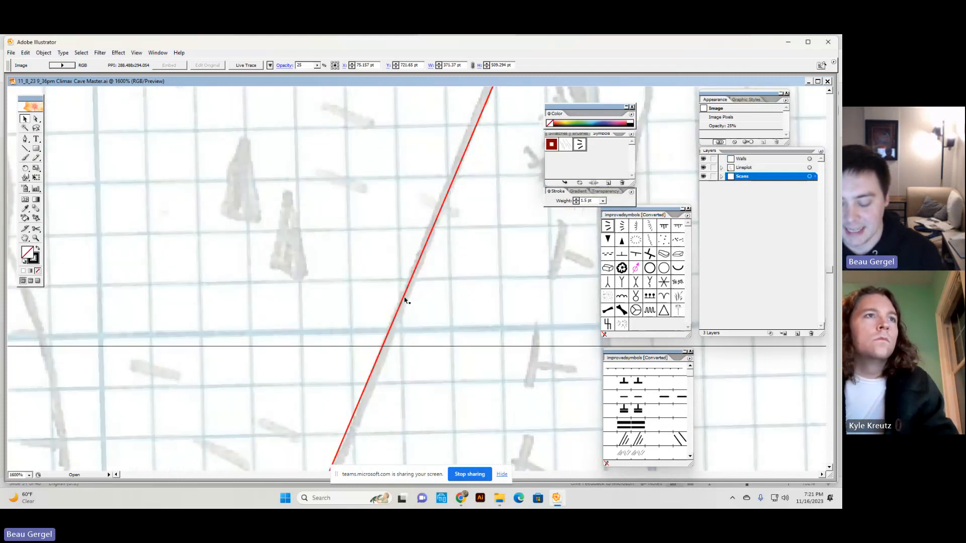
pyautogui.press('h')
pyautogui.moveTo(405, 301); pyautogui.dragTo(366, 312)
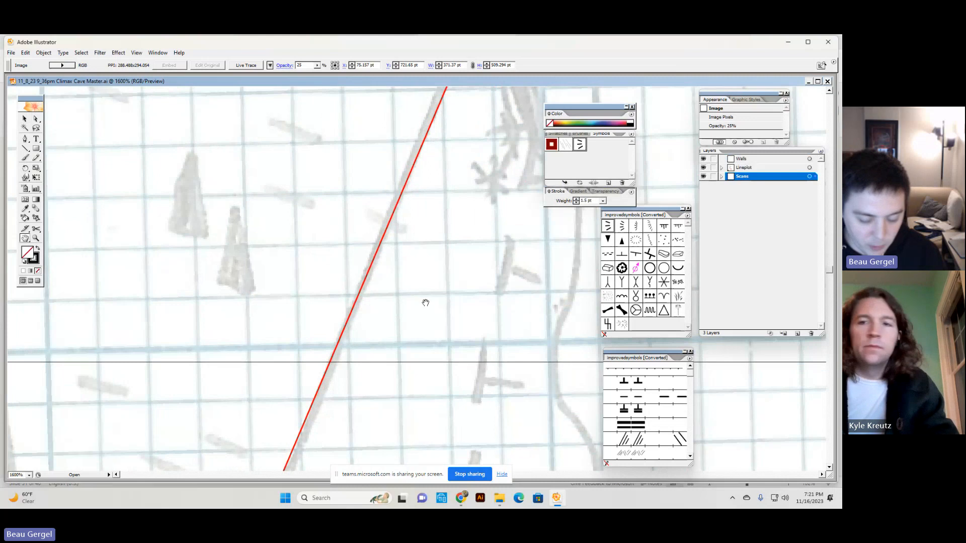
pyautogui.moveTo(426, 303); pyautogui.dragTo(372, 309)
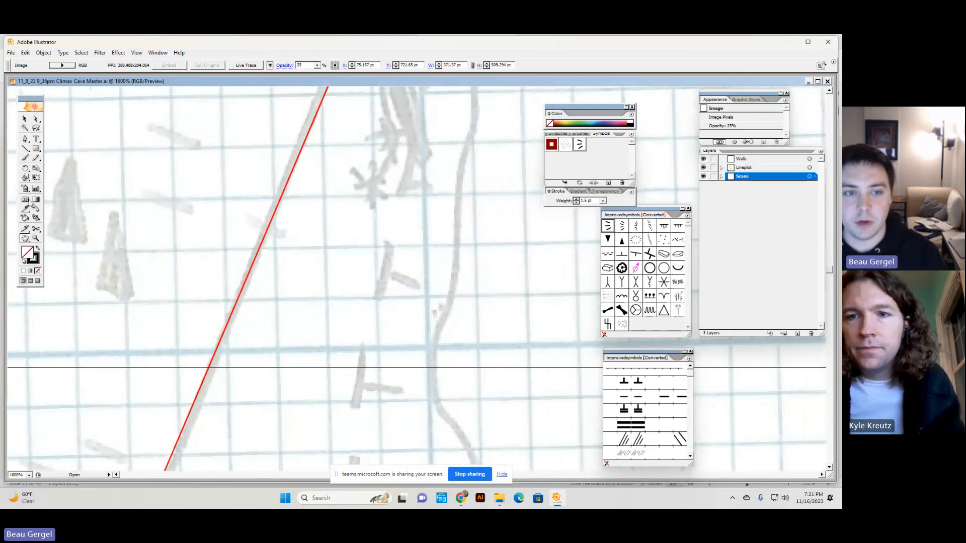
# Step: Try tracing the sketched cave wall beside the A1–A2 line with the Pencil tool at 1600% magnification
pyautogui.click(37, 158)
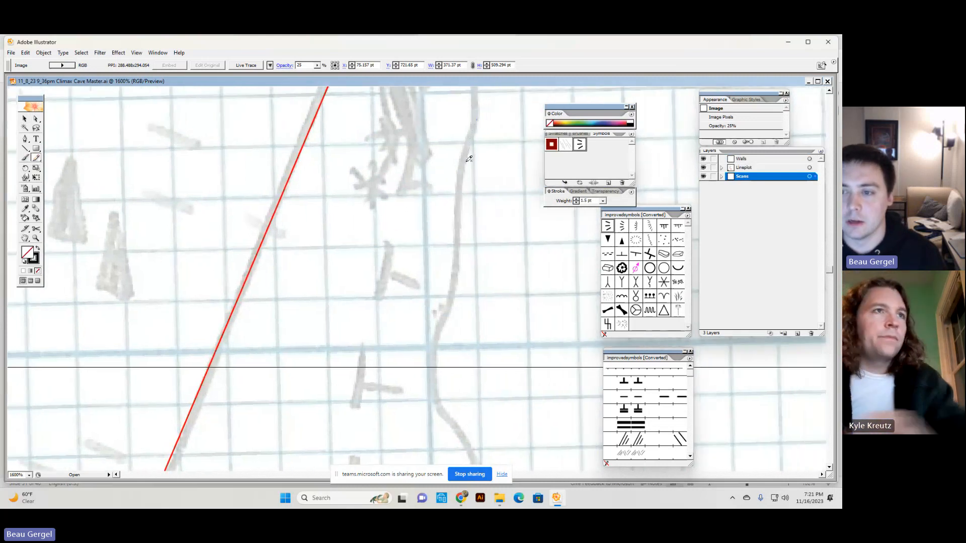
pyautogui.moveTo(469, 159)
pyautogui.mouseDown()
pyautogui.moveTo(436, 358)
pyautogui.moveTo(451, 429)
pyautogui.mouseUp()
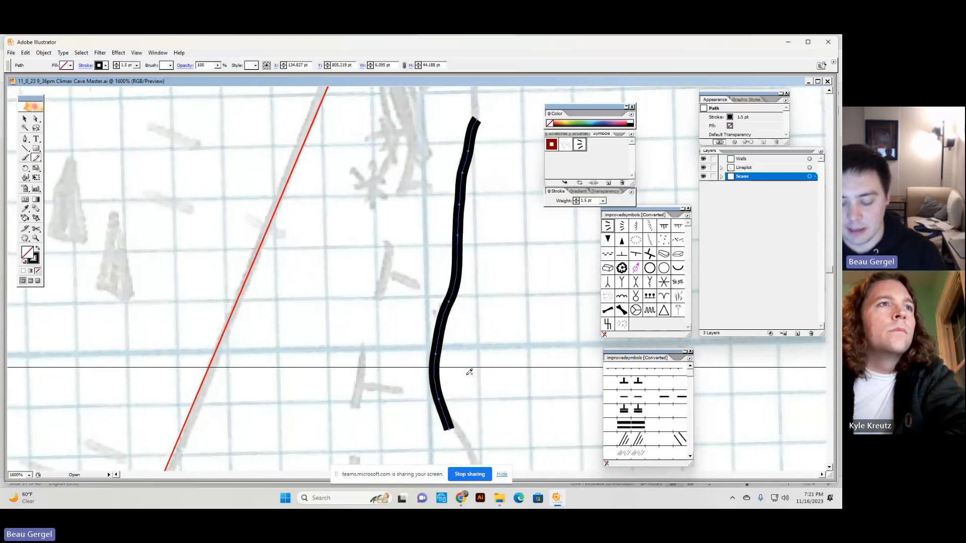
pyautogui.press('space')
pyautogui.moveTo(476, 381); pyautogui.dragTo(368, 222)
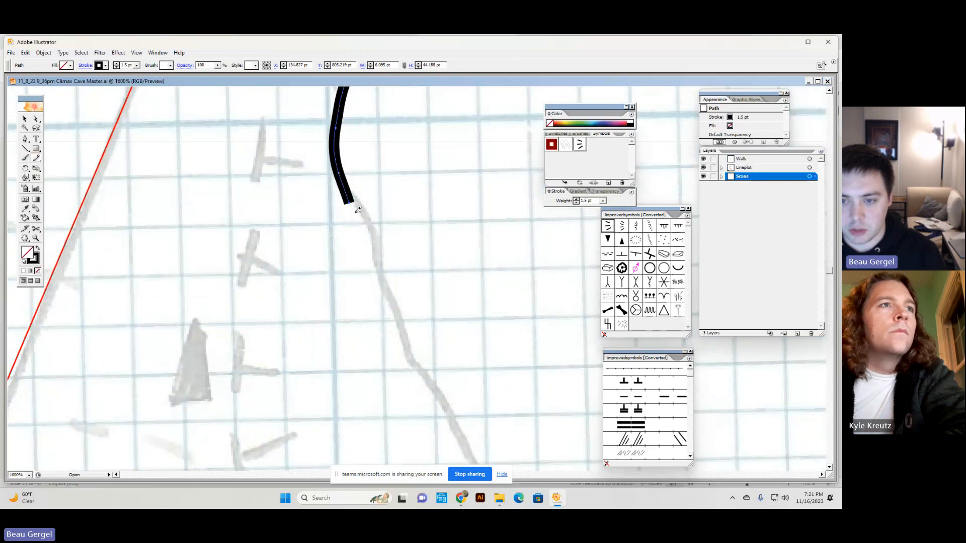
pyautogui.moveTo(415, 356); pyautogui.dragTo(467, 436)
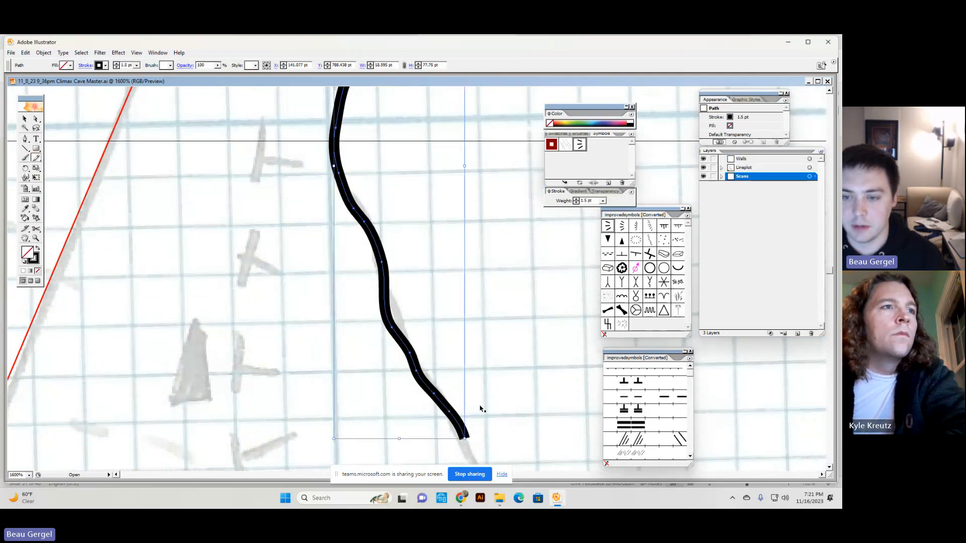
# Step: Try tracing the same wall from A1 toward AA at 150% magnification, and undo all the trial strokes
pyautogui.hotkey('ctrl', '-')
pyautogui.hotkey('ctrl', '-')
pyautogui.hotkey('ctrl', '-')
pyautogui.hotkey('ctrl', '-')
pyautogui.hotkey('ctrl', '-')
pyautogui.hotkey('ctrl', '-')
pyautogui.hotkey('ctrl', '-')
pyautogui.hotkey('ctrl', 'z')
pyautogui.hotkey('ctrl', 'z')
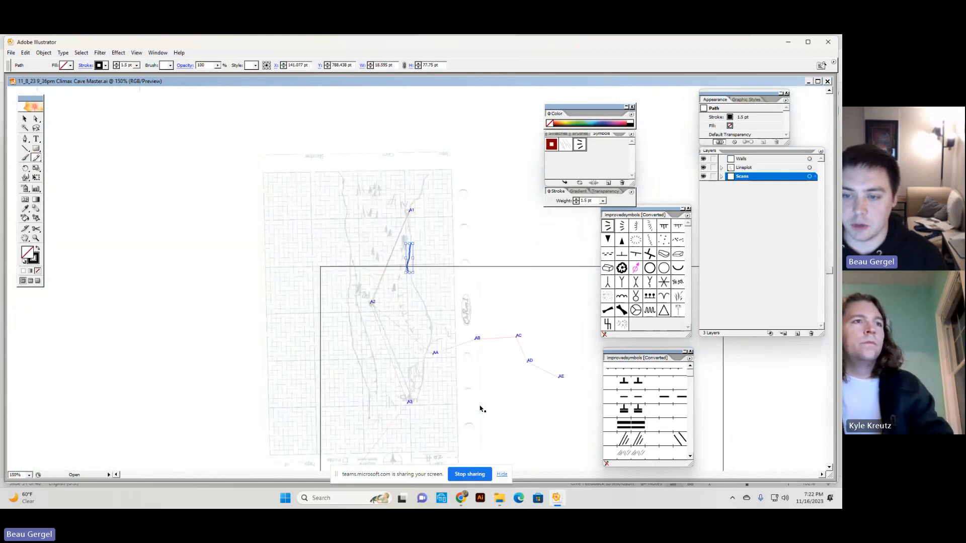
pyautogui.moveTo(412, 232)
pyautogui.mouseDown()
pyautogui.moveTo(415, 276)
pyautogui.moveTo(433, 324)
pyautogui.mouseUp()
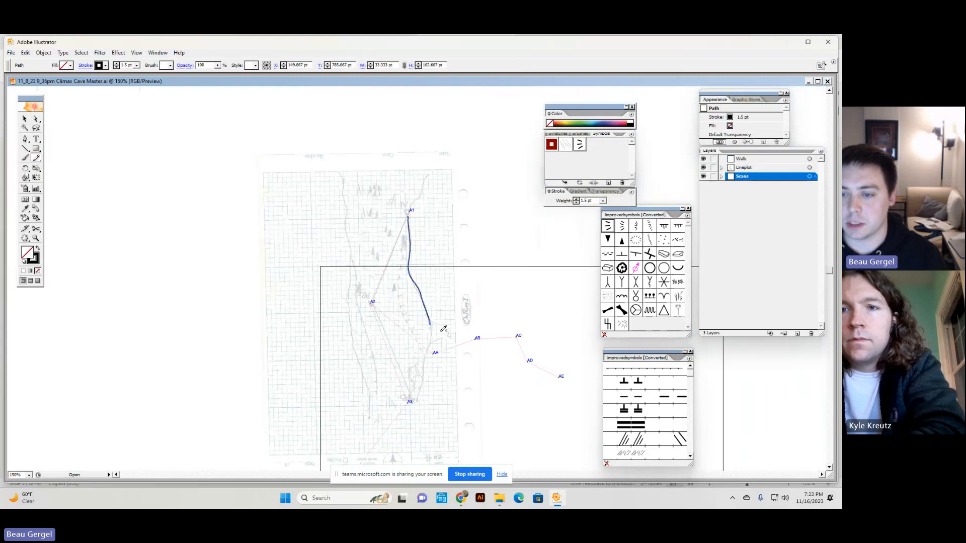
pyautogui.hotkey('ctrl', 'z')
pyautogui.hotkey('ctrl', 'z')
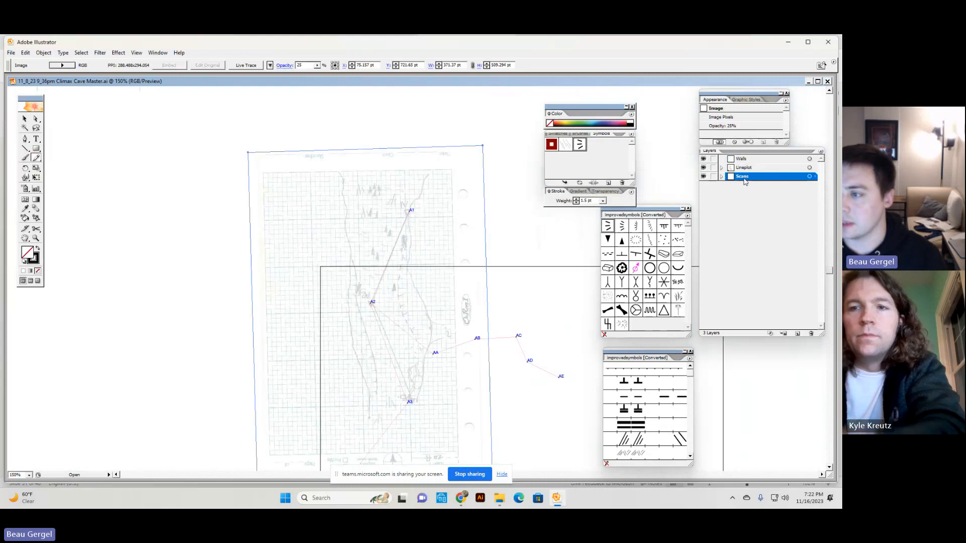
# Step: Make Walls the active layer, deselect the scan, and ready the Pencil tool for tracing around station A1
pyautogui.click(746, 160)
pyautogui.press('v')
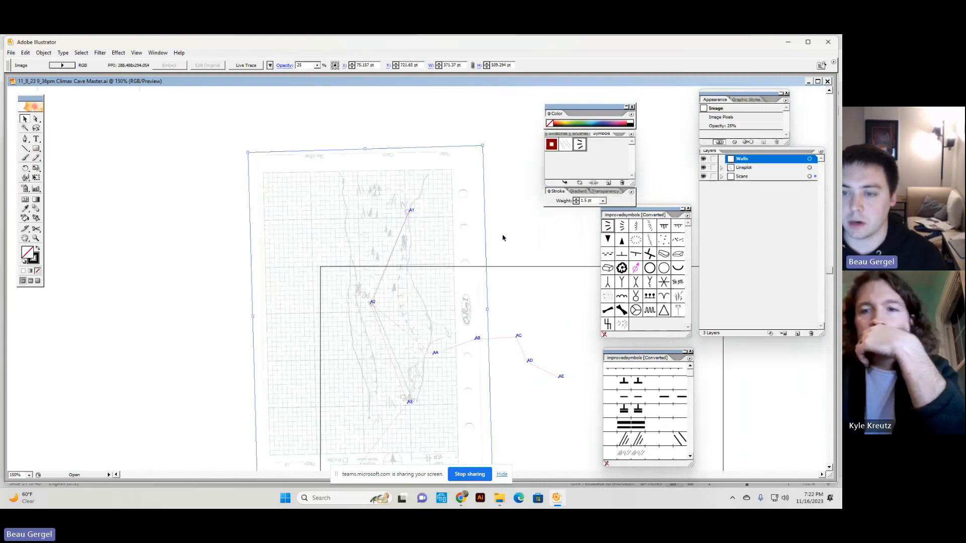
pyautogui.click(502, 234)
pyautogui.hotkey('ctrl', '=')
pyautogui.hotkey('ctrl', '=')
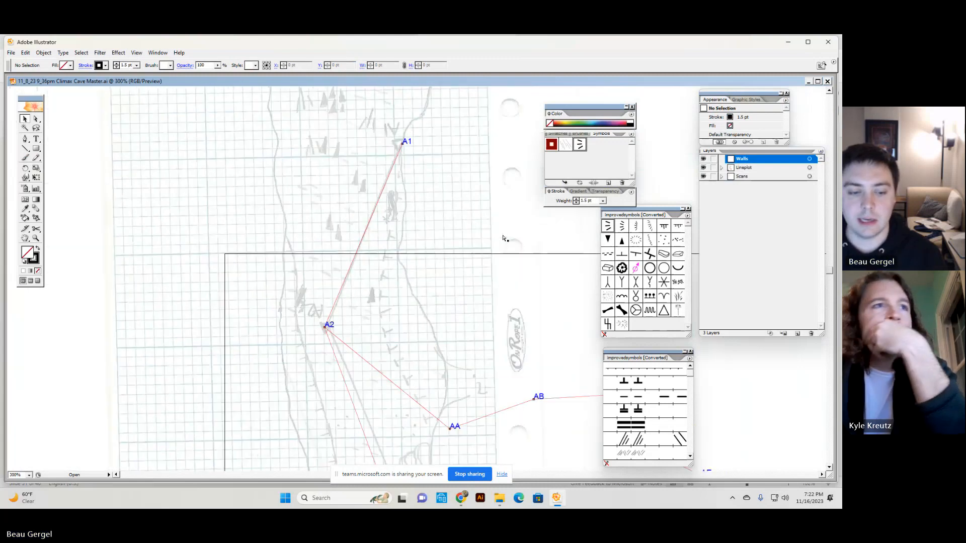
pyautogui.scroll(3, 430, 261)
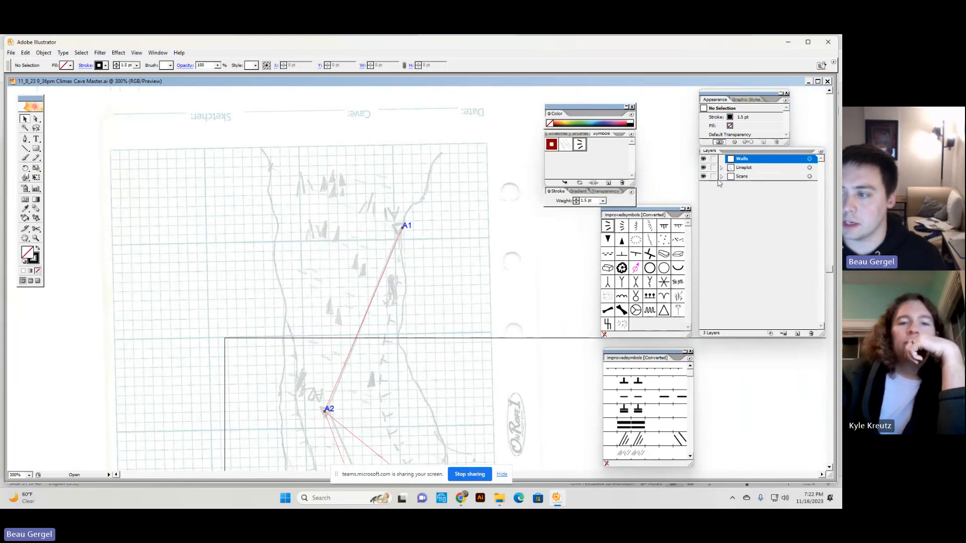
pyautogui.click(39, 158)
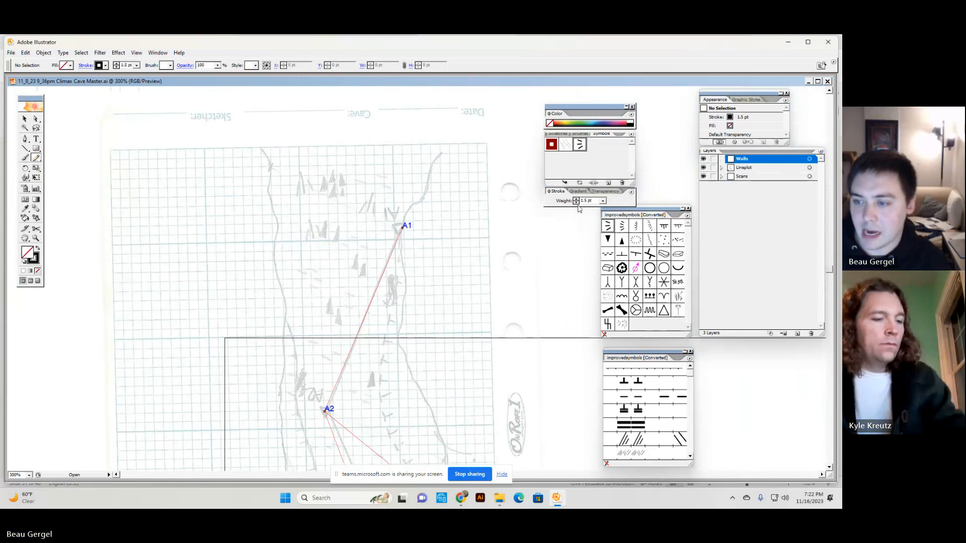
# Step: Check the Walls layer's colour in its layer options, keeping it Green
pyautogui.doubleClick(738, 160)
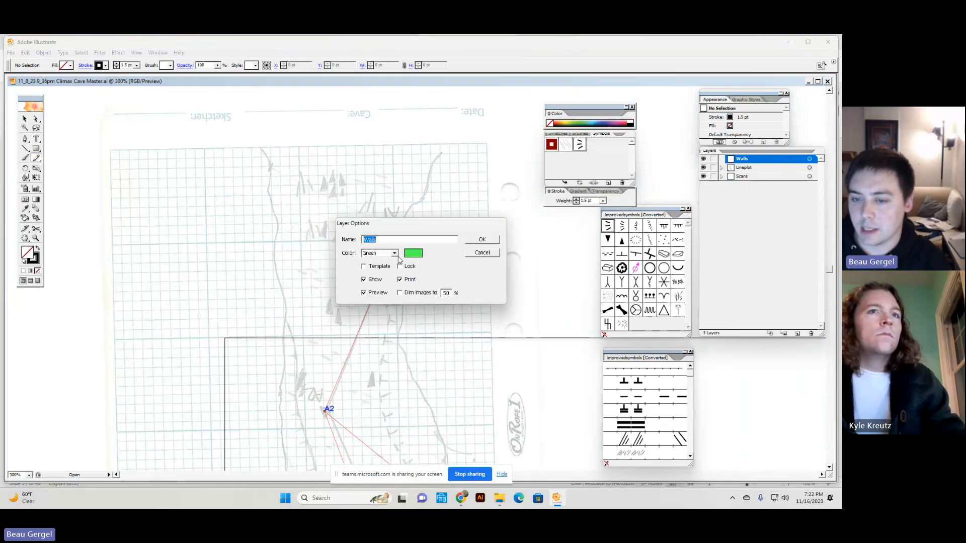
pyautogui.click(394, 253)
pyautogui.click(415, 259)
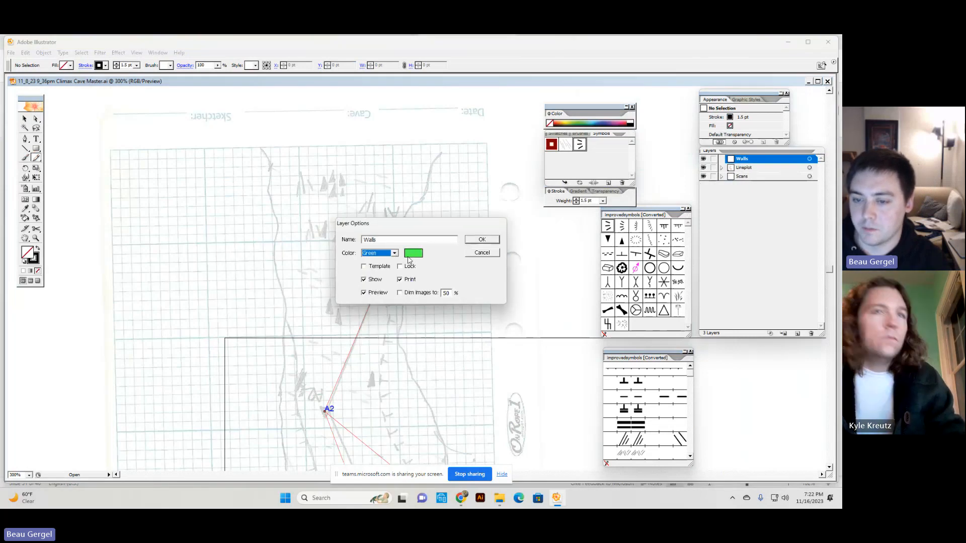
pyautogui.click(481, 240)
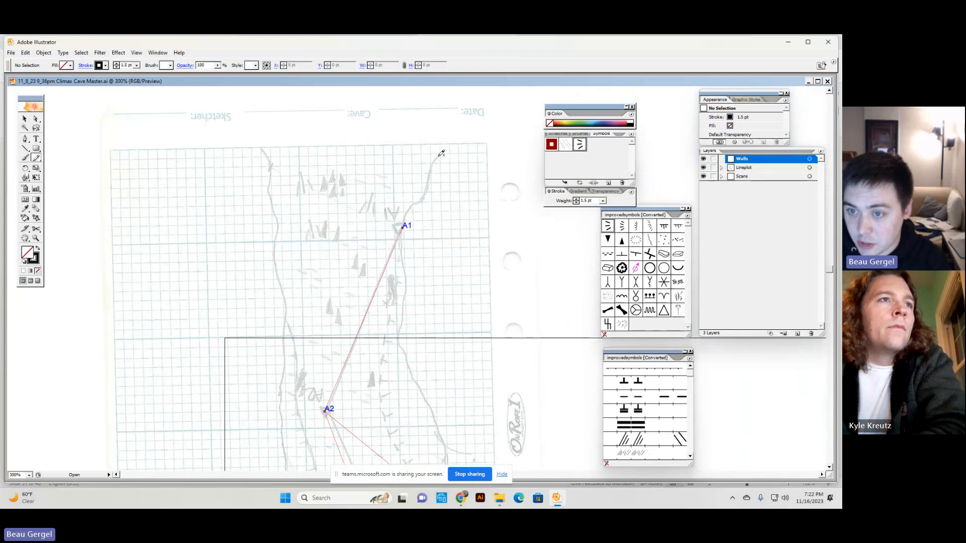
# Step: Trace the right-hand cave wall from the sketch's upper end down past A1 as one path about 153 pt tall
pyautogui.moveTo(433, 166)
pyautogui.mouseDown()
pyautogui.moveTo(404, 214)
pyautogui.moveTo(403, 309)
pyautogui.mouseUp()
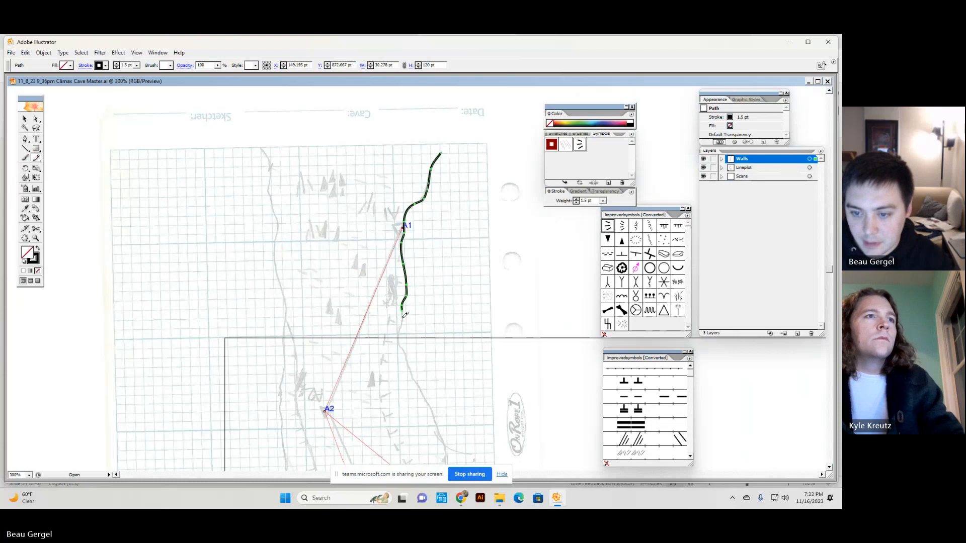
pyautogui.moveTo(400, 333); pyautogui.dragTo(405, 354)
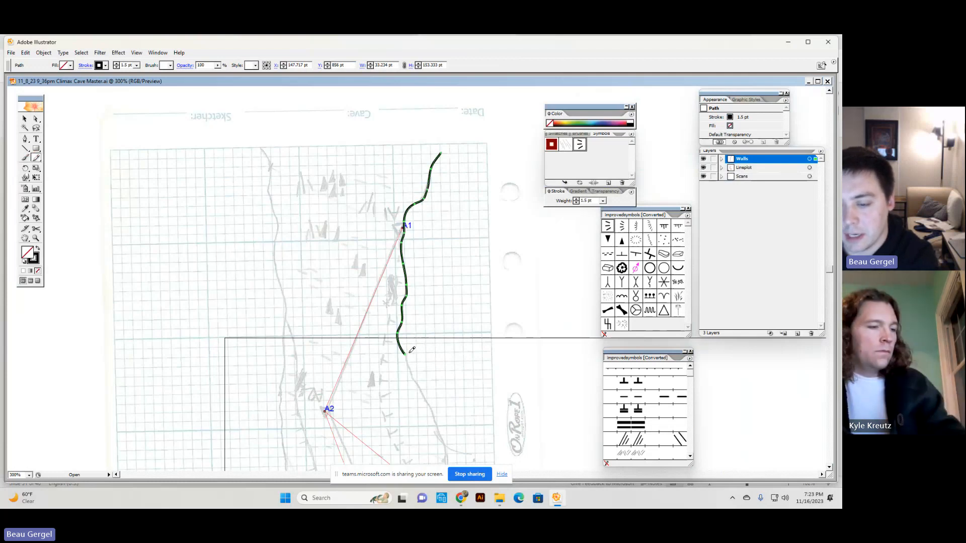
# Step: Try a connected extension of the wall line and a separate stroke beside it, undoing each one
pyautogui.moveTo(413, 361); pyautogui.dragTo(417, 372)
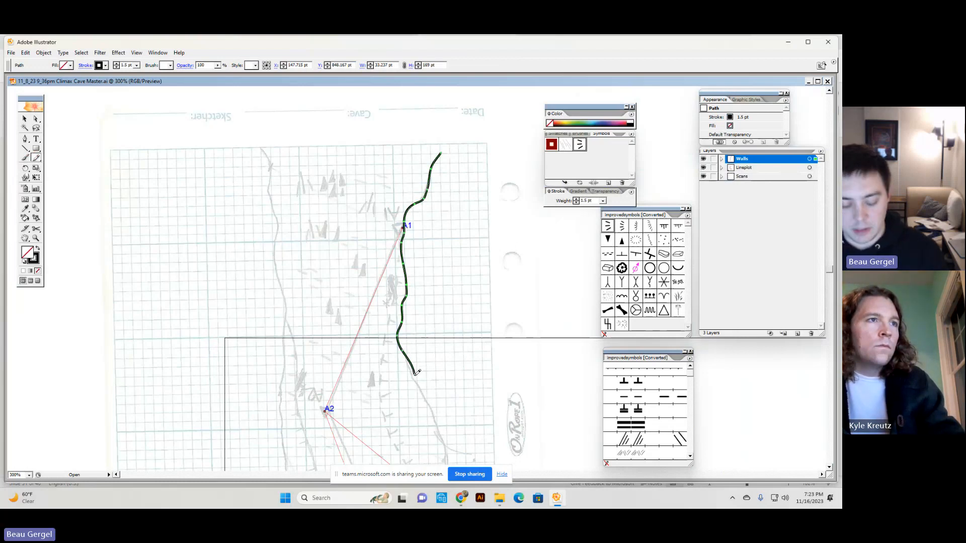
pyautogui.press('ctrl')
pyautogui.hotkey('ctrl', 'z')
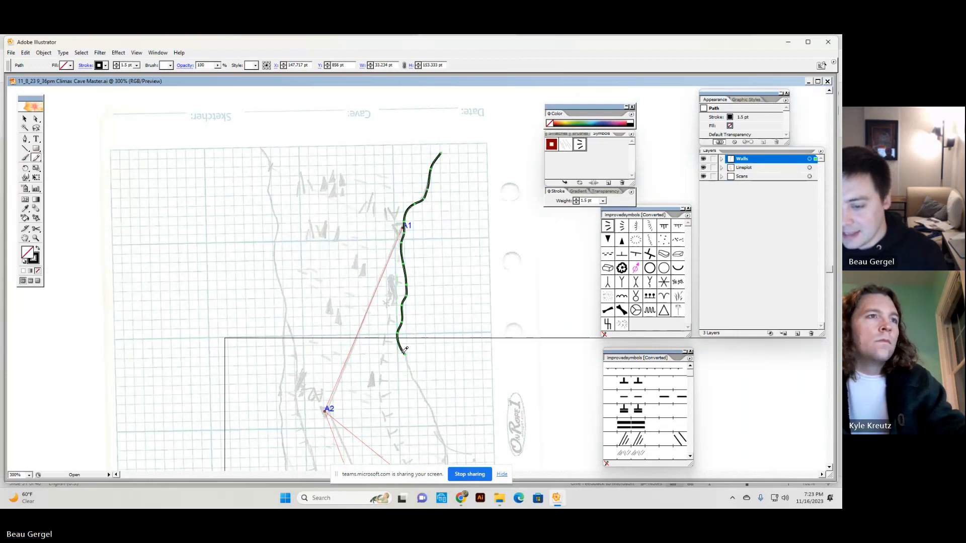
pyautogui.moveTo(418, 344); pyautogui.dragTo(475, 415)
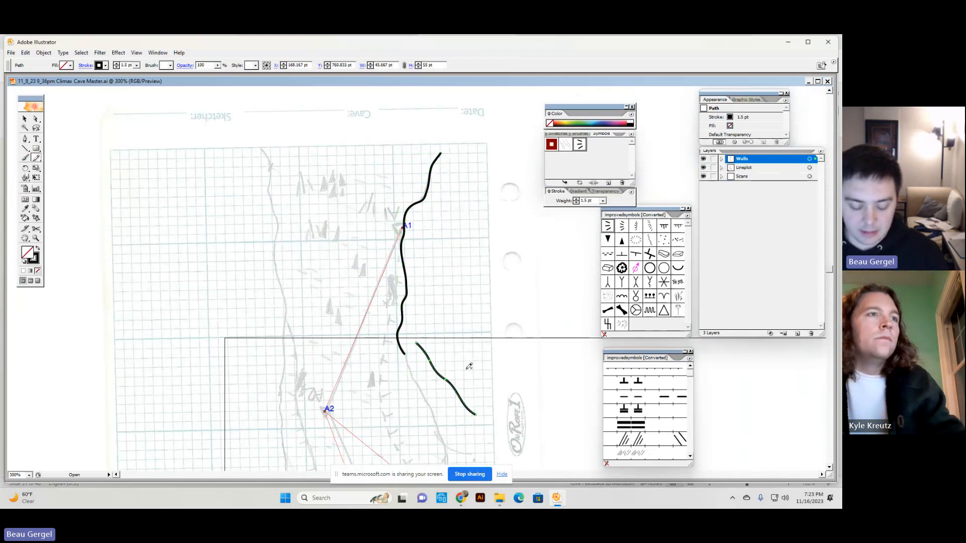
pyautogui.hotkey('ctrl', 'z')
# Step: Extend the right-hand wall path down to the side passage above AA, and remove the extra stroke near AA
pyautogui.scroll(-3, 437, 354)
pyautogui.scroll(-1, 437, 350)
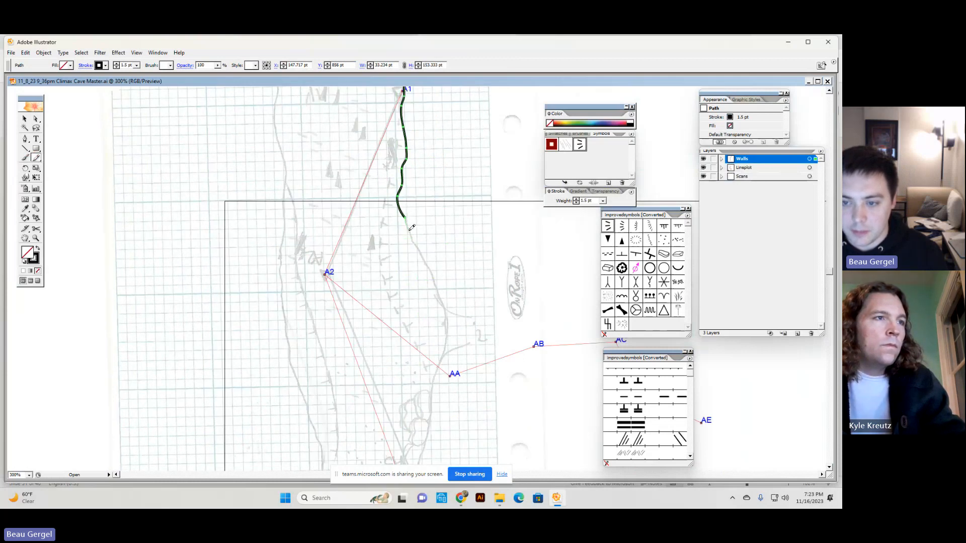
pyautogui.moveTo(422, 247)
pyautogui.mouseDown()
pyautogui.moveTo(445, 307)
pyautogui.moveTo(471, 317)
pyautogui.moveTo(440, 360)
pyautogui.mouseUp()
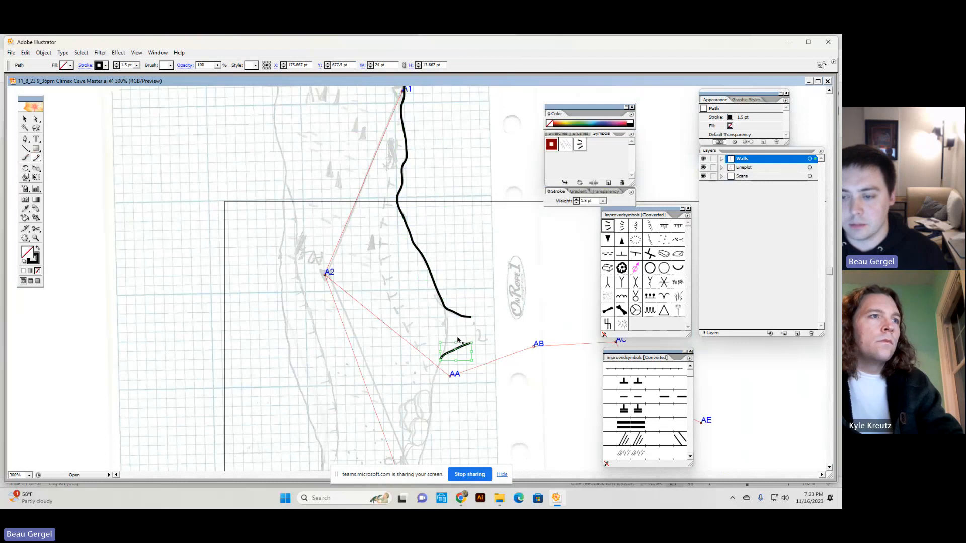
pyautogui.hotkey('ctrl', 'z')
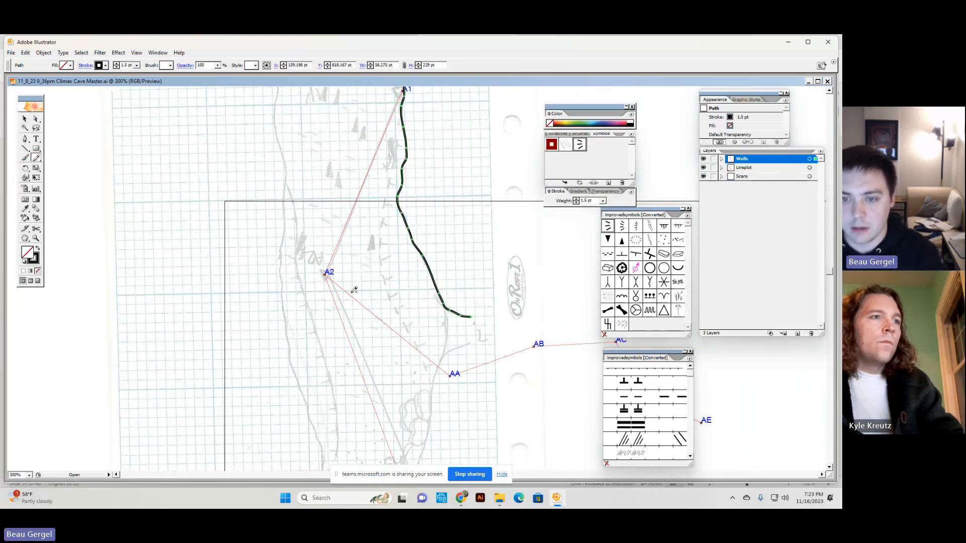
# Step: Trace the left-hand cave wall from the sketch's upper end past A2 to below A3 as one path about 373 pt tall
pyautogui.scroll(5, 354, 291)
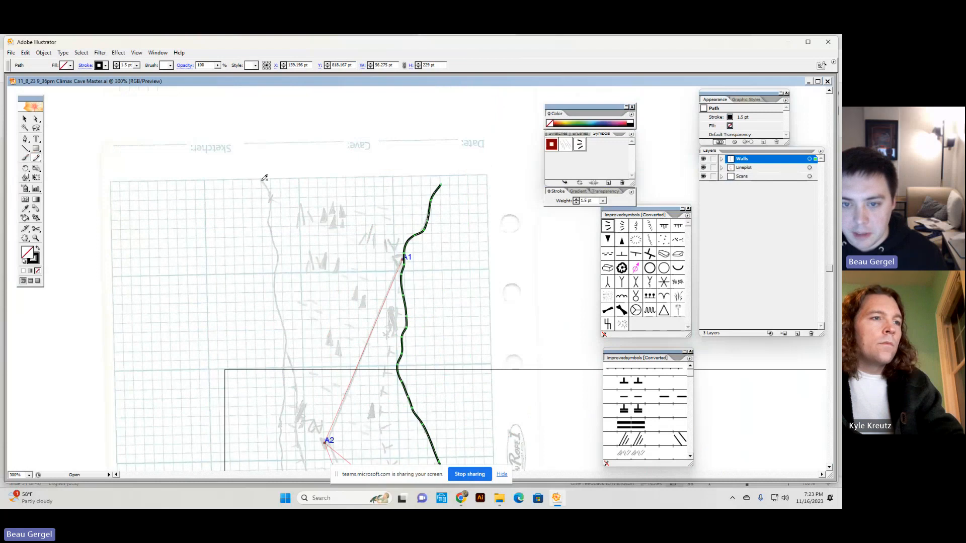
pyautogui.moveTo(264, 177); pyautogui.dragTo(287, 344)
pyautogui.press('space')
pyautogui.moveTo(282, 308); pyautogui.dragTo(382, 130)
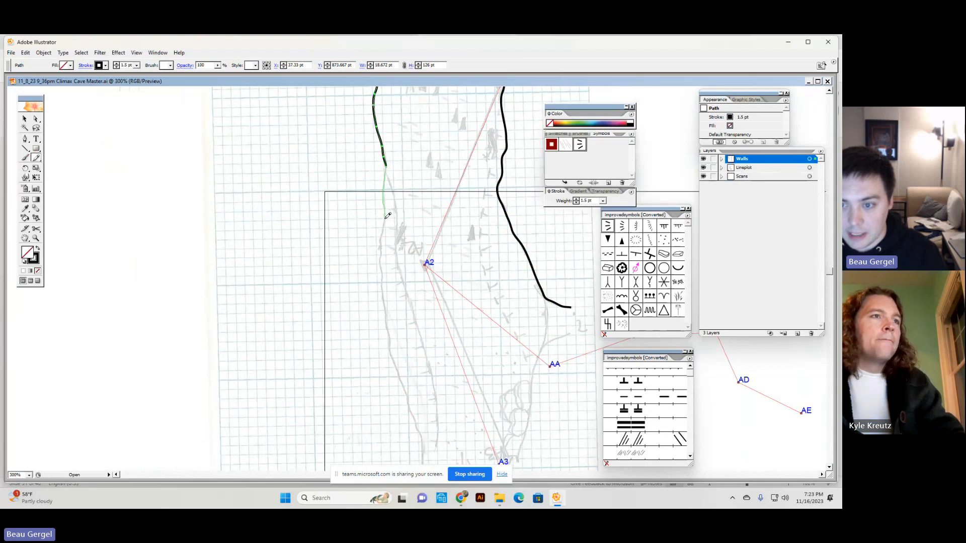
pyautogui.moveTo(387, 215); pyautogui.dragTo(384, 234)
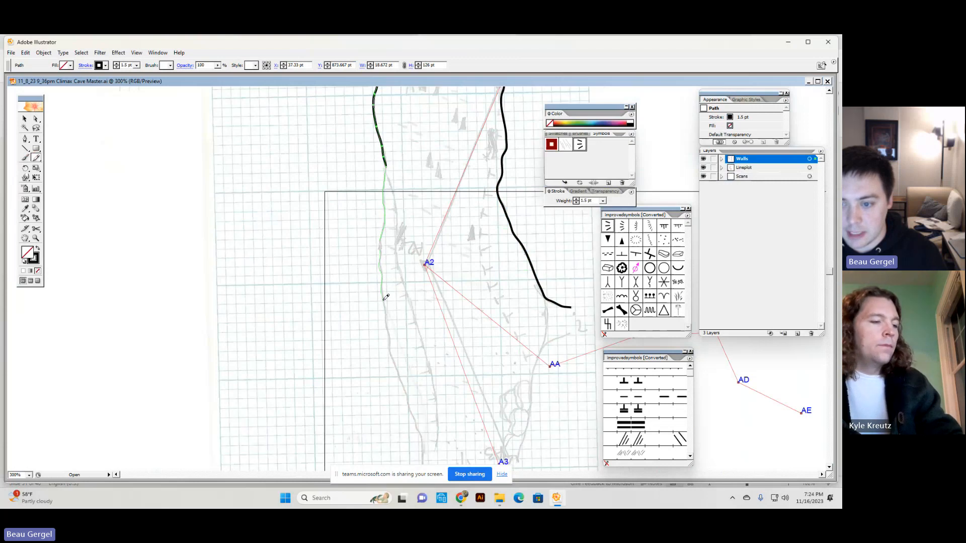
pyautogui.moveTo(390, 324)
pyautogui.mouseDown()
pyautogui.moveTo(419, 331)
pyautogui.moveTo(365, 118)
pyautogui.moveTo(372, 142)
pyautogui.moveTo(343, 161)
pyautogui.moveTo(350, 181)
pyautogui.mouseUp()
pyautogui.press('space')
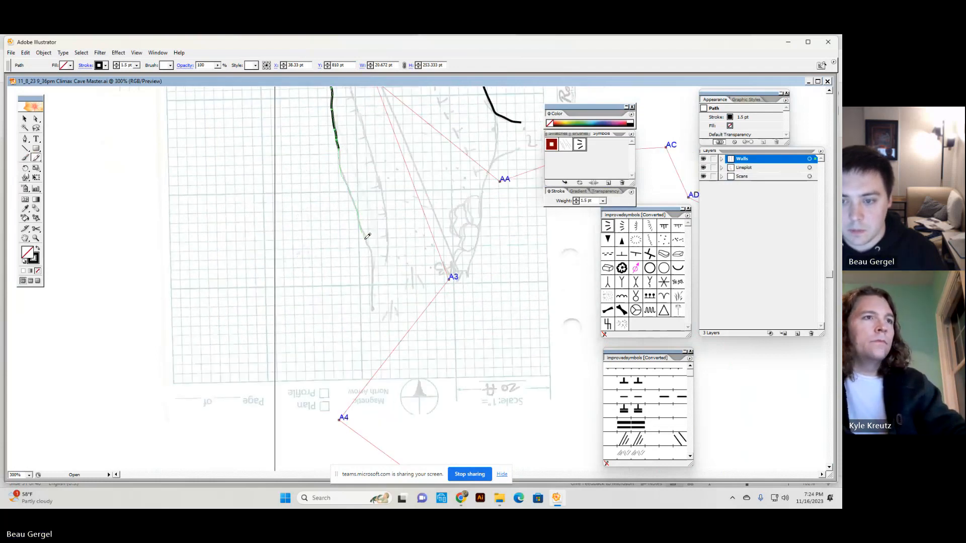
pyautogui.moveTo(372, 252); pyautogui.dragTo(373, 306)
# Step: Expand the Scans layer and make its hidden scans visible
pyautogui.scroll(5, 459, 257)
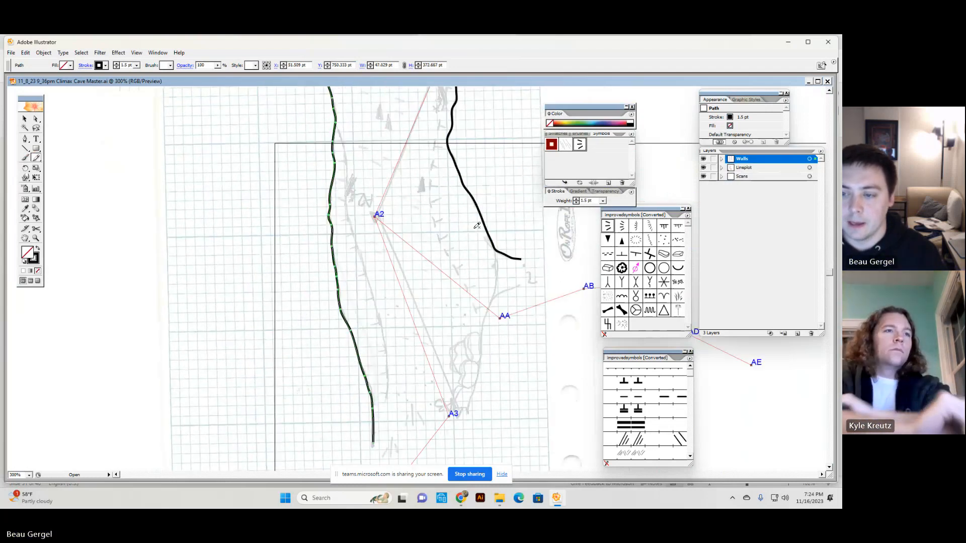
pyautogui.scroll(1, 477, 226)
pyautogui.hotkey('ctrl', '-')
pyautogui.hotkey('ctrl', '-')
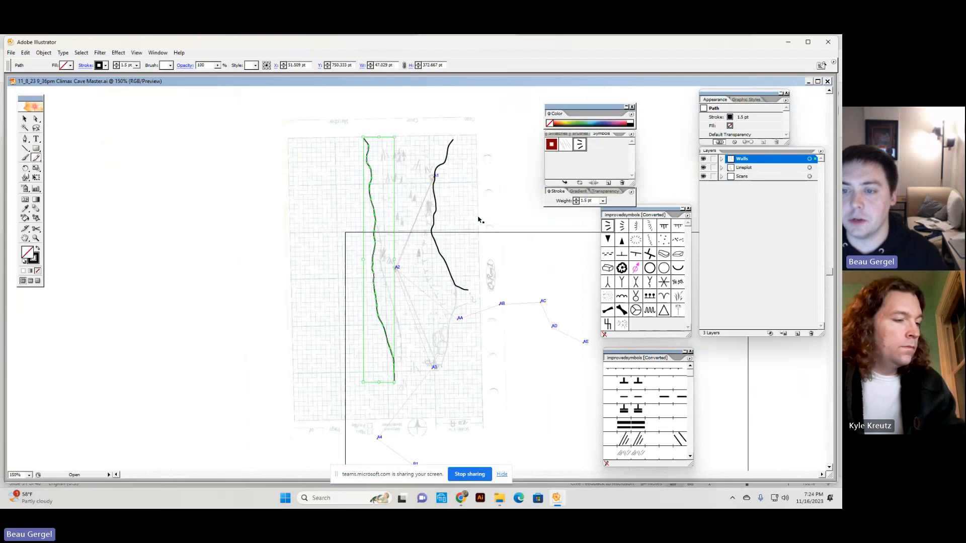
pyautogui.press('v')
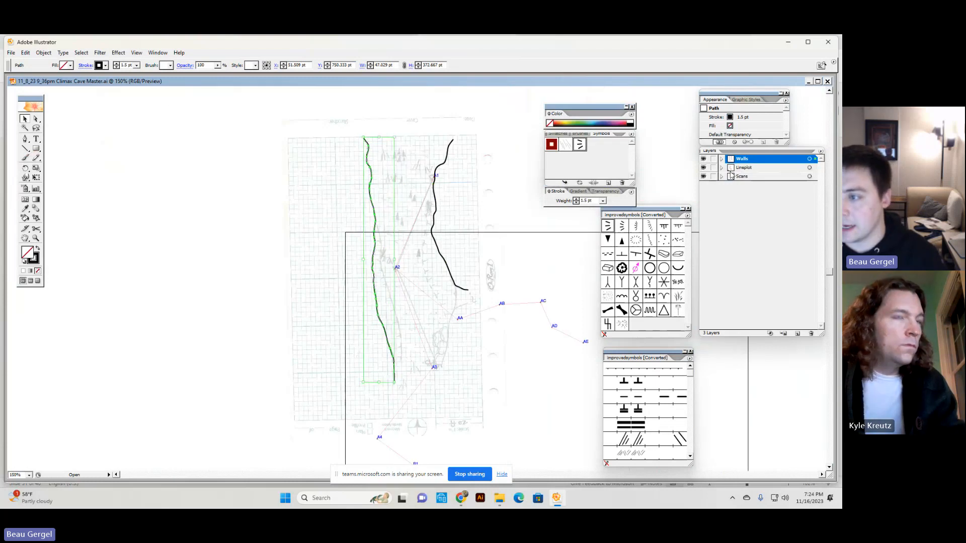
pyautogui.click(722, 176)
pyautogui.click(703, 194)
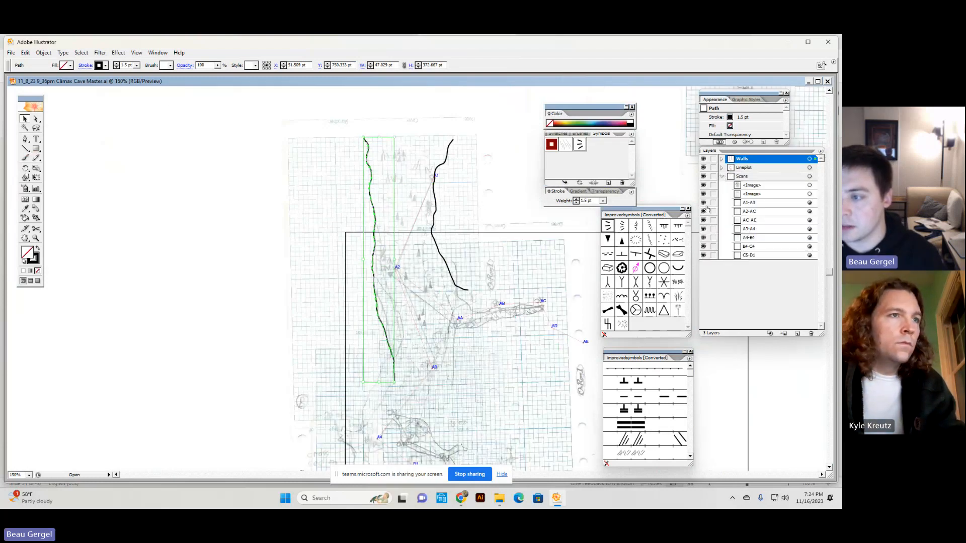
# Step: Hide scan A1-A3, select scan A2-AC, and hide the scans listed below it and the unnamed image just above A1-A3
pyautogui.click(704, 203)
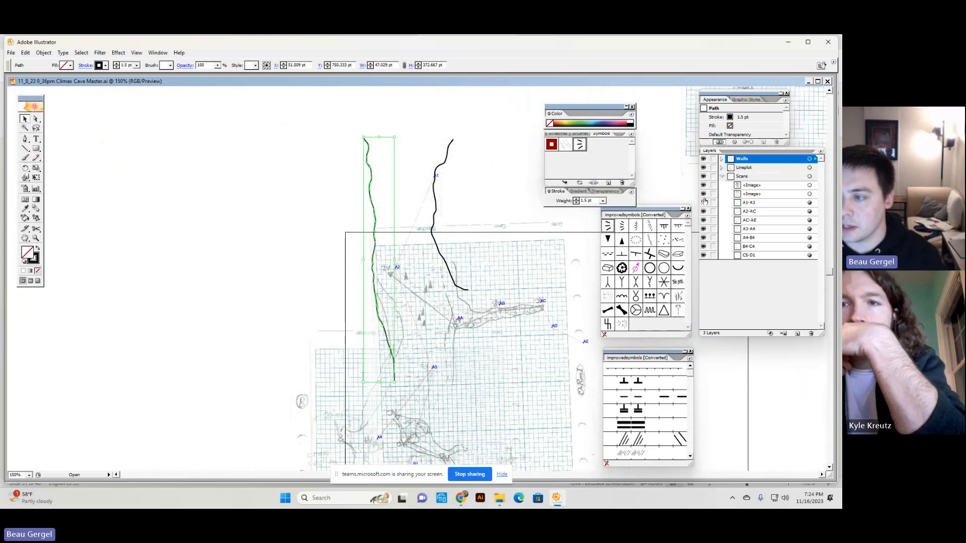
pyautogui.click(536, 265)
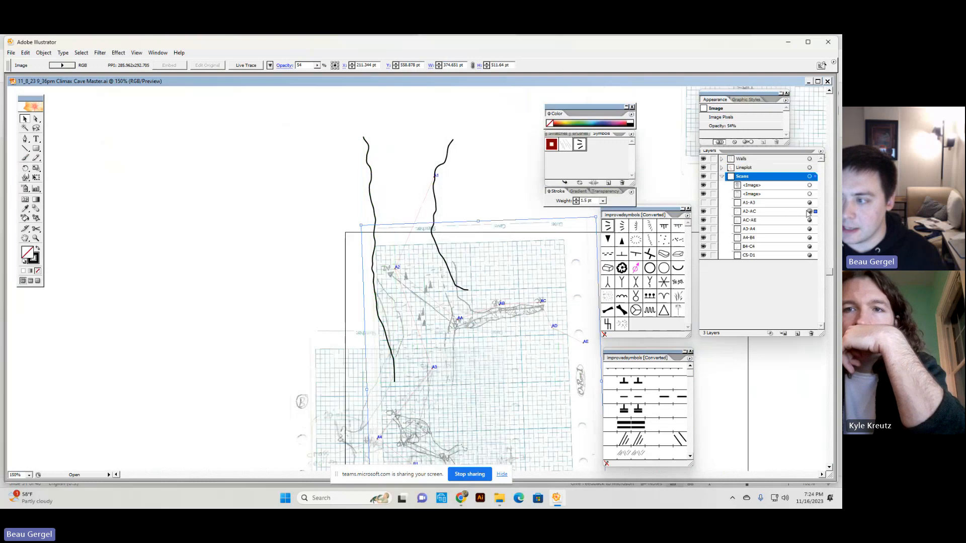
pyautogui.moveTo(704, 220); pyautogui.dragTo(704, 270)
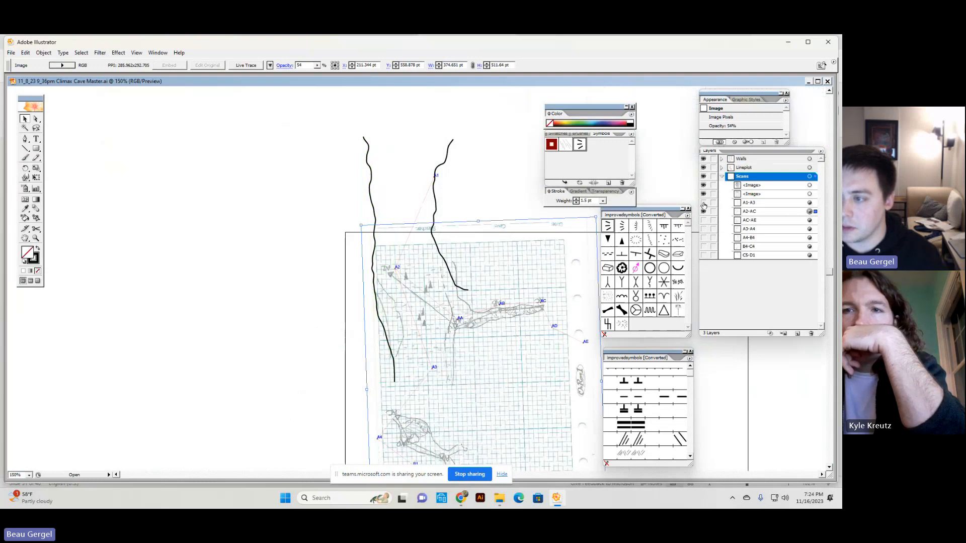
pyautogui.click(703, 195)
pyautogui.scroll(4, 460, 290)
pyautogui.scroll(-3, 463, 290)
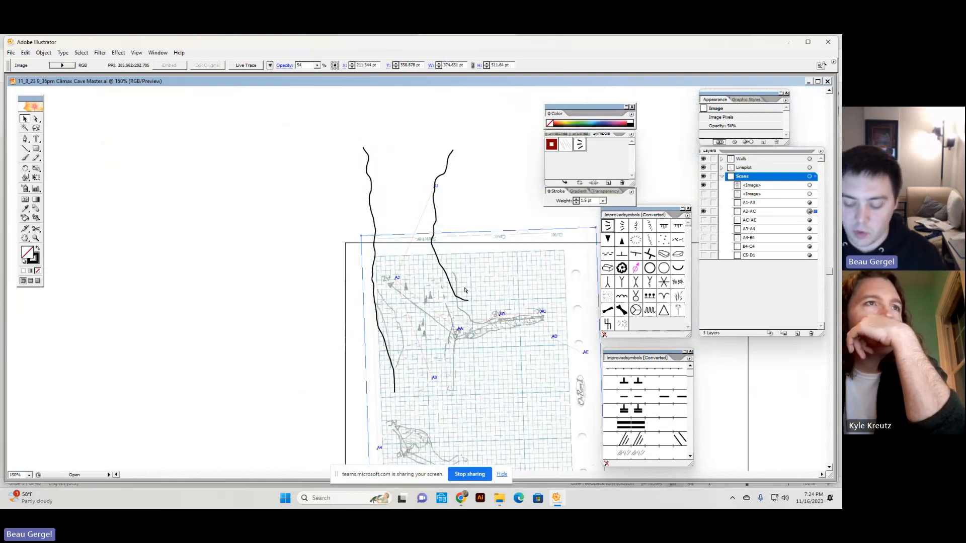
pyautogui.scroll(3, 465, 291)
pyautogui.scroll(-10, 465, 287)
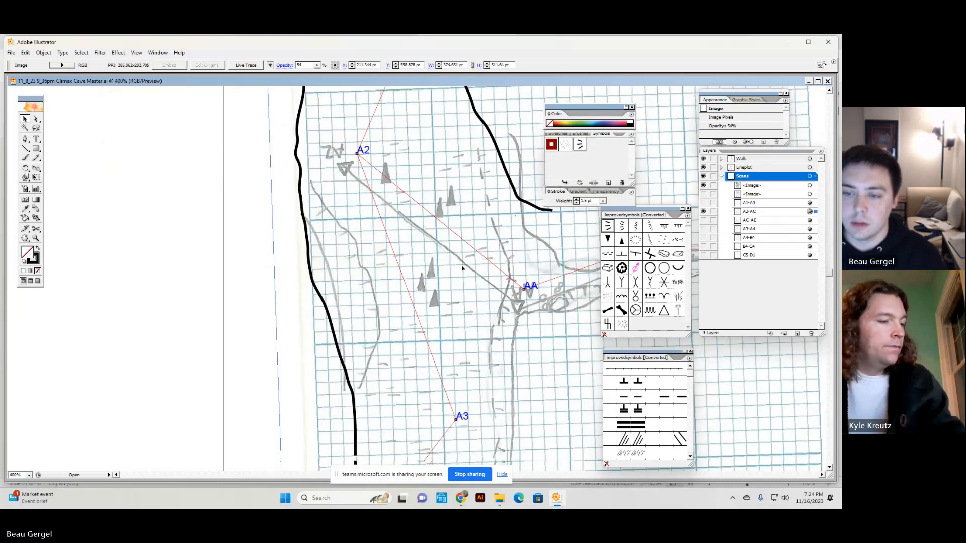
# Step: Move scan A2-AC so its sketched A2 and AA stations sit on the matching lineplot stations
pyautogui.moveTo(457, 285); pyautogui.dragTo(471, 269)
pyautogui.scroll(1, 361, 285)
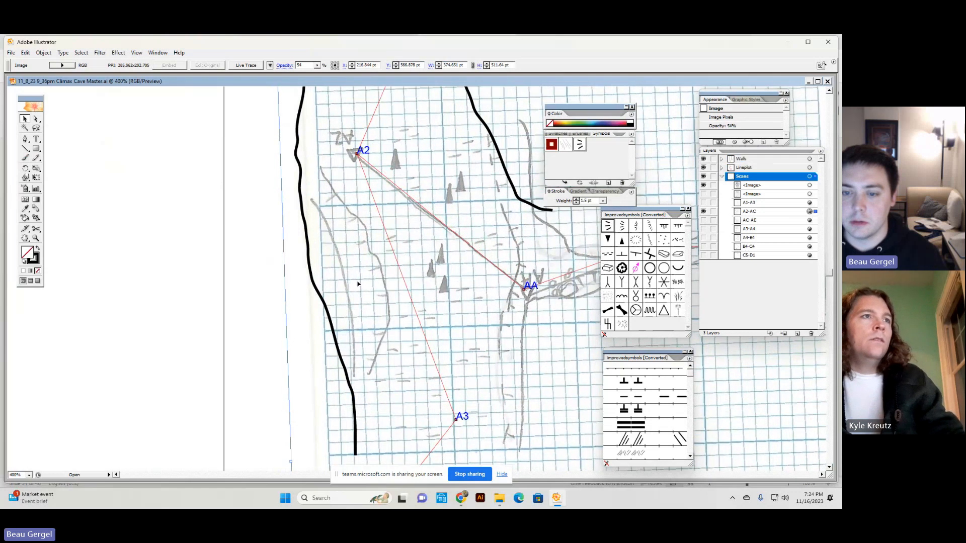
pyautogui.scroll(-3, 369, 302)
pyautogui.scroll(3, 320, 263)
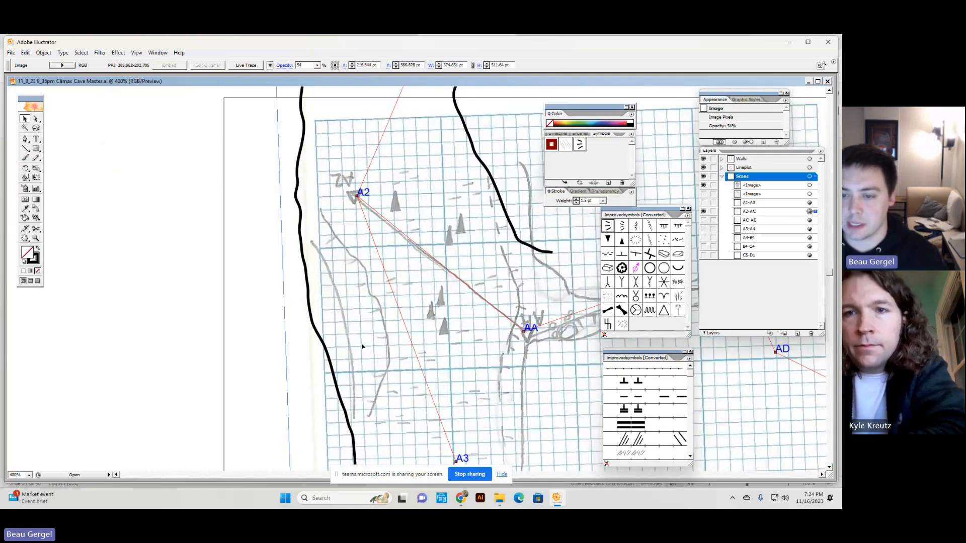
# Step: Select the right-hand wall path and extend it with the Pencil along the side passage's upper wall past AB to AC
pyautogui.press('space')
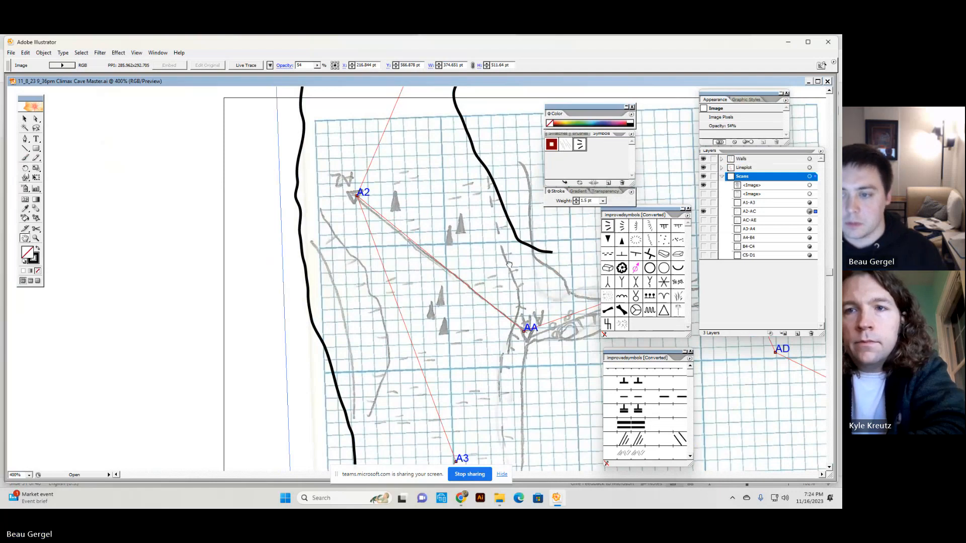
pyautogui.moveTo(509, 264); pyautogui.dragTo(353, 283)
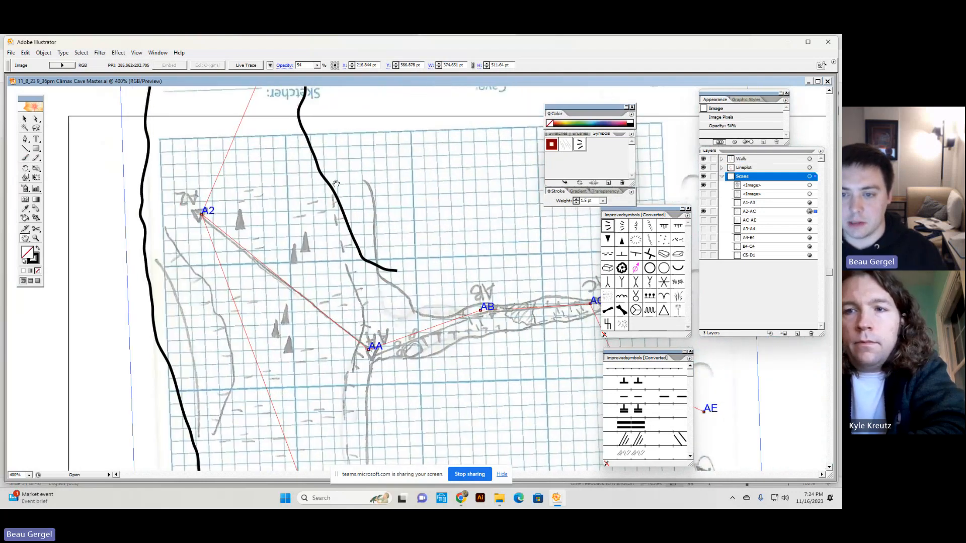
pyautogui.moveTo(395, 308); pyautogui.dragTo(421, 285)
pyautogui.moveTo(364, 256); pyautogui.dragTo(289, 240)
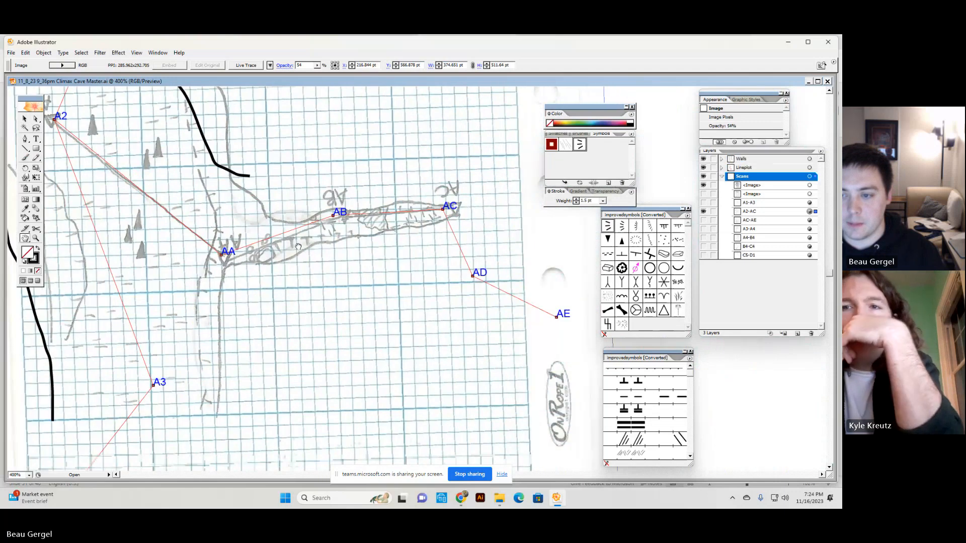
pyautogui.moveTo(62, 257); pyautogui.dragTo(318, 275)
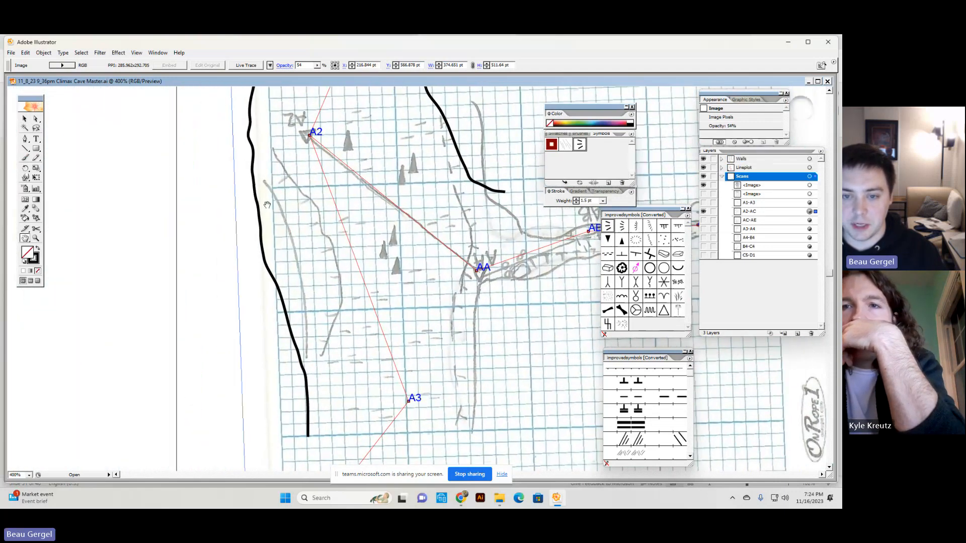
pyautogui.press('v')
pyautogui.click(254, 185)
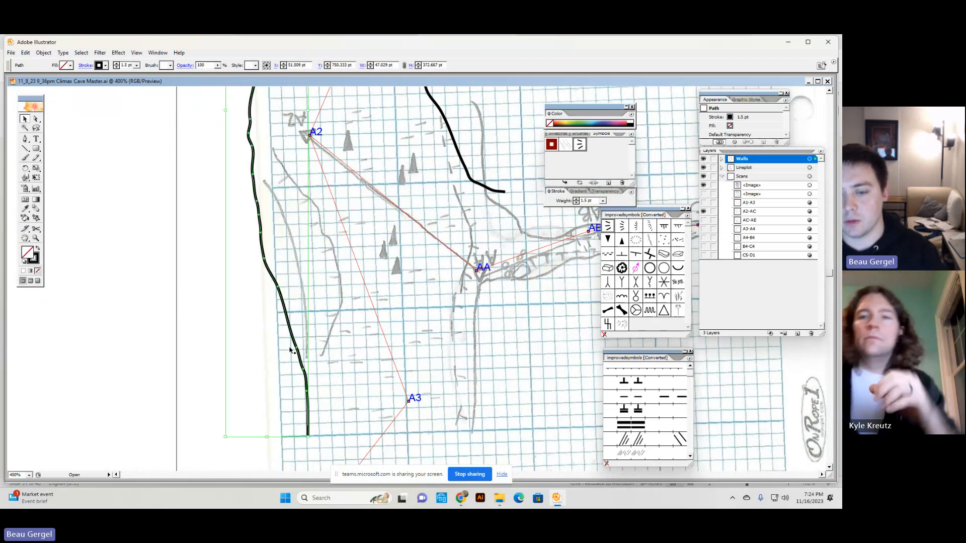
pyautogui.moveTo(489, 188); pyautogui.dragTo(296, 209)
pyautogui.keyDown('ctrl'); pyautogui.click(297, 210); pyautogui.keyUp('ctrl')
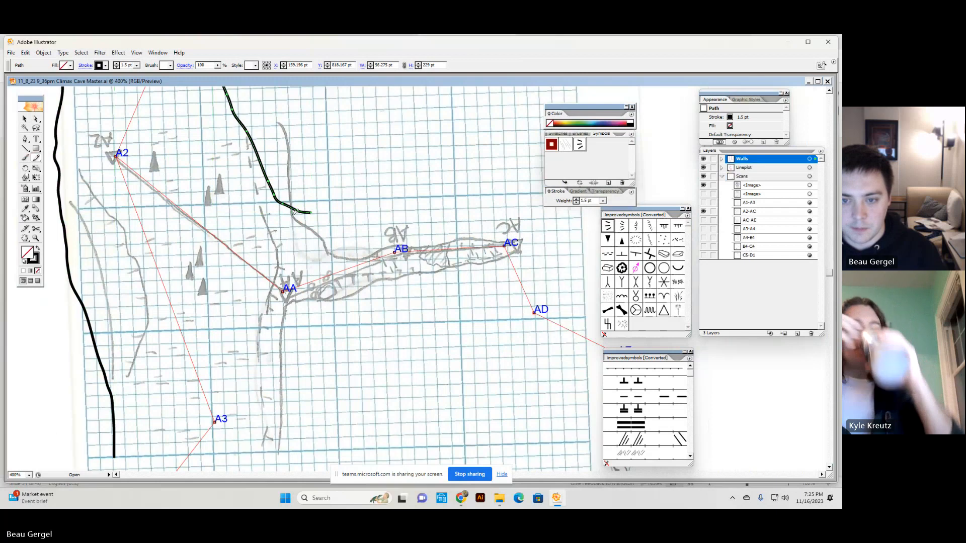
pyautogui.moveTo(295, 211)
pyautogui.mouseDown()
pyautogui.moveTo(353, 258)
pyautogui.moveTo(390, 244)
pyautogui.moveTo(519, 240)
pyautogui.mouseUp()
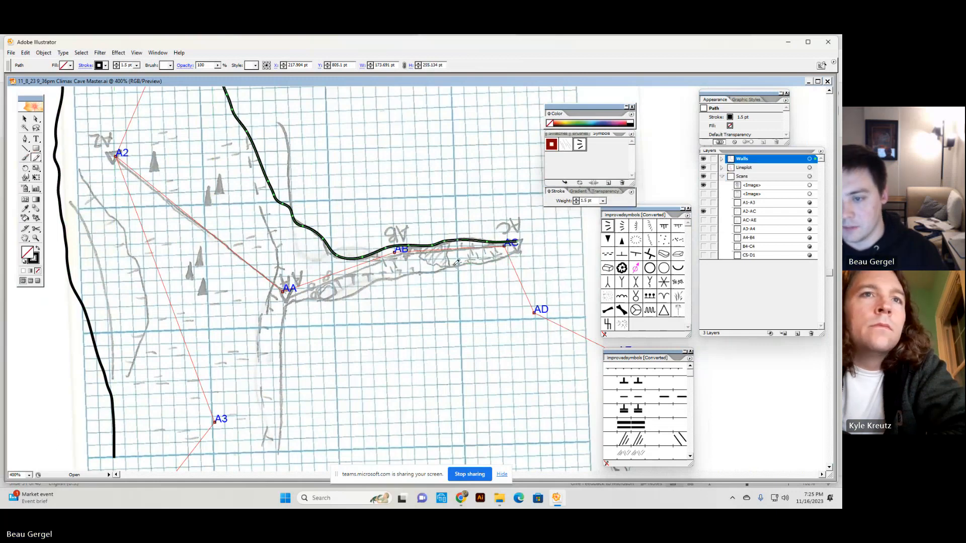
# Step: Trace the side passage's lower wall from AC back to AA and slightly down as a path about 129 by 45 pt
pyautogui.moveTo(383, 277)
pyautogui.mouseDown()
pyautogui.moveTo(284, 307)
pyautogui.moveTo(283, 333)
pyautogui.mouseUp()
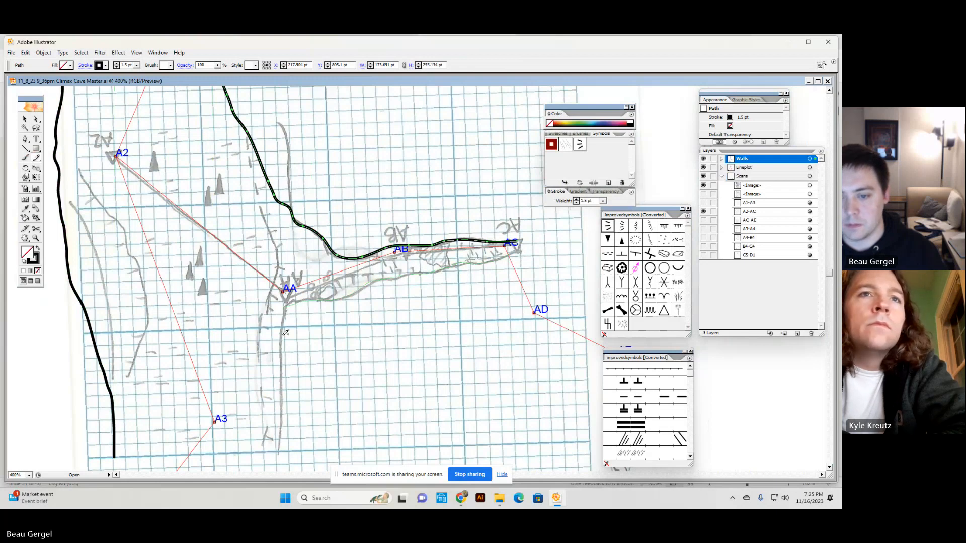
pyautogui.press('space')
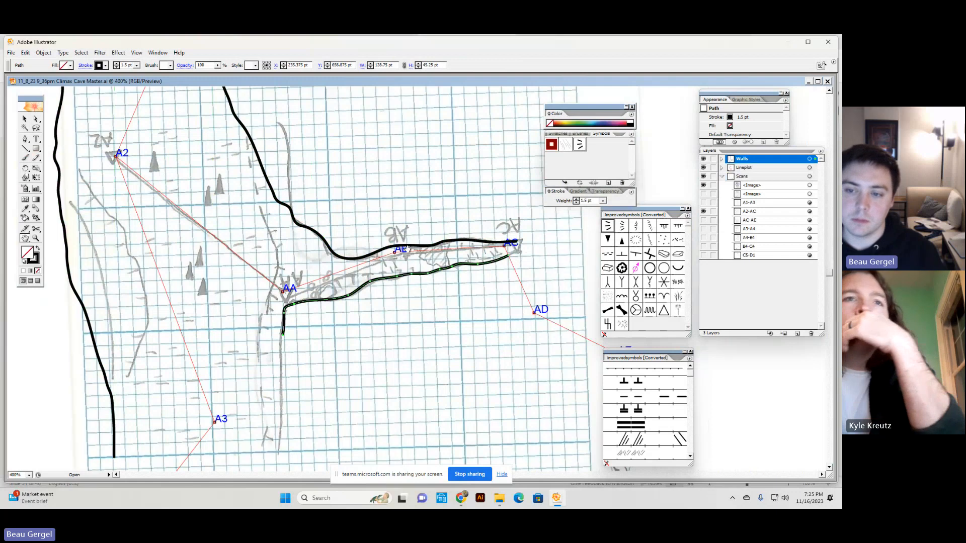
pyautogui.moveTo(384, 285); pyautogui.dragTo(446, 179)
# Step: Compare the traced walls with and without the sketch by switching scan A2-AC off and on
pyautogui.hotkey('ctrl', '-')
pyautogui.hotkey('ctrl', '-')
pyautogui.hotkey('ctrl', '-')
pyautogui.hotkey('ctrl', '-')
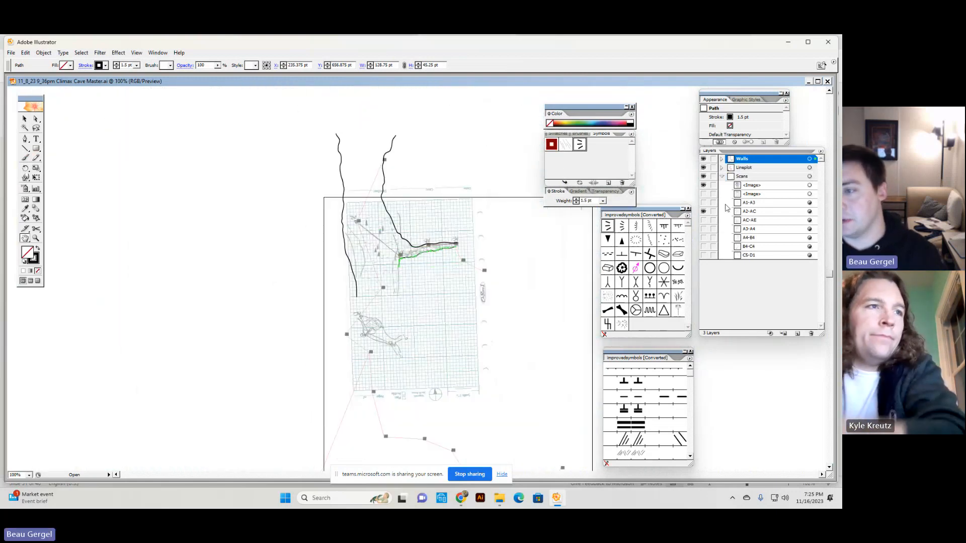
pyautogui.click(703, 211)
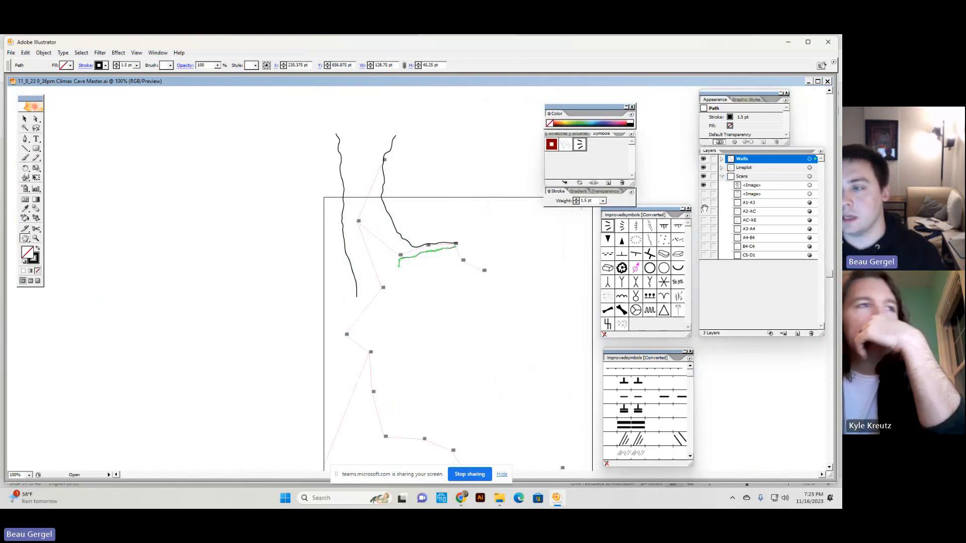
pyautogui.click(704, 210)
pyautogui.click(703, 209)
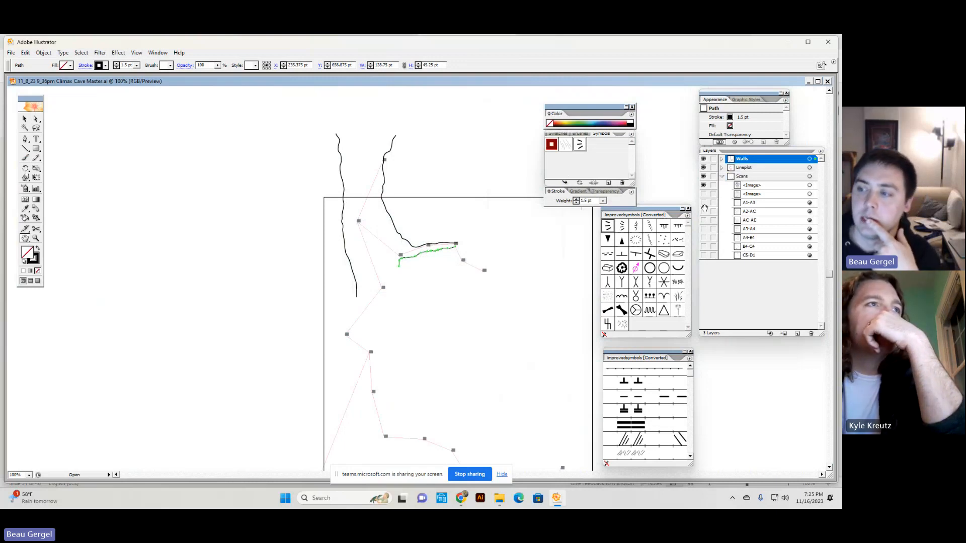
pyautogui.click(704, 209)
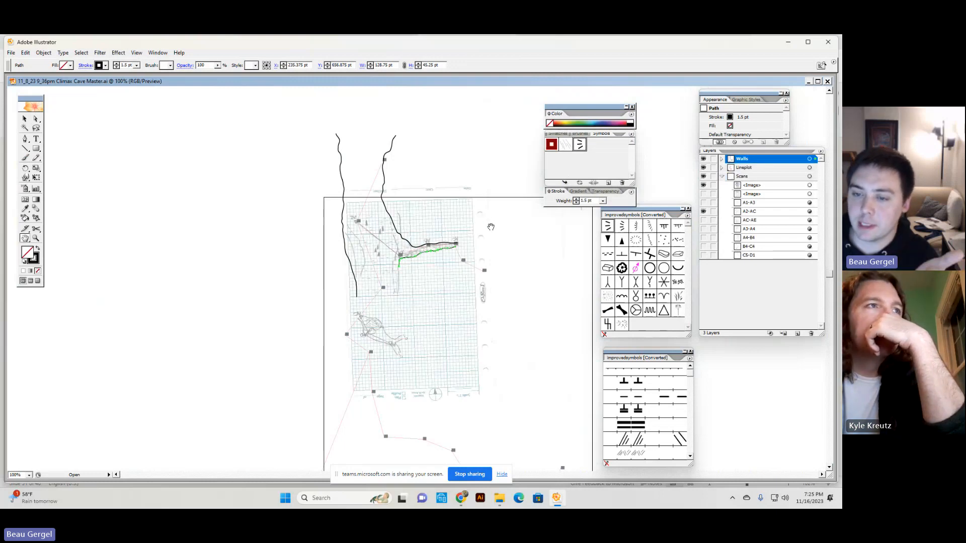
pyautogui.moveTo(482, 237); pyautogui.dragTo(491, 254)
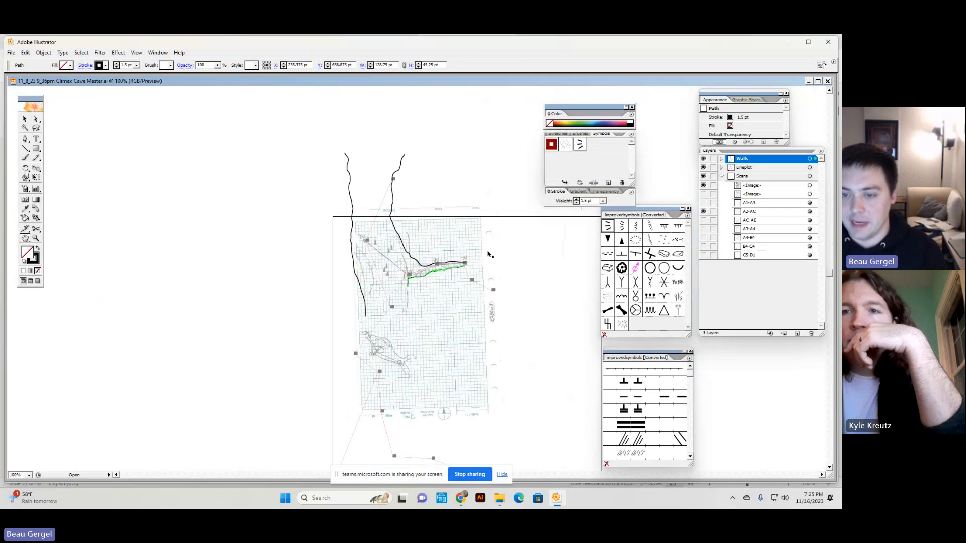
# Step: Add the black downward and upward triangle symbols from the improvedsymbols library to the document's symbols
pyautogui.hotkey('ctrl', '+')
pyautogui.hotkey('ctrl', '+')
pyautogui.moveTo(360, 185); pyautogui.dragTo(450, 248)
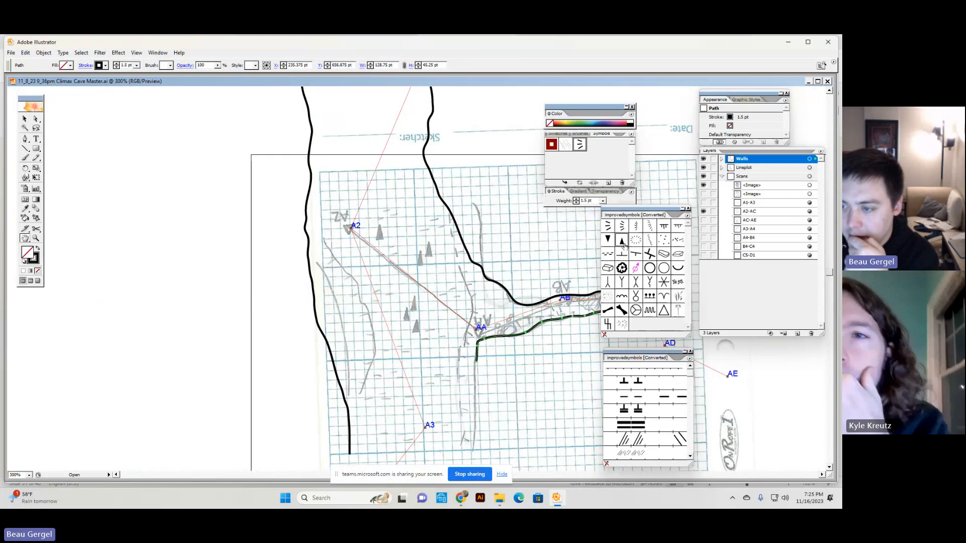
pyautogui.moveTo(623, 242); pyautogui.dragTo(606, 154)
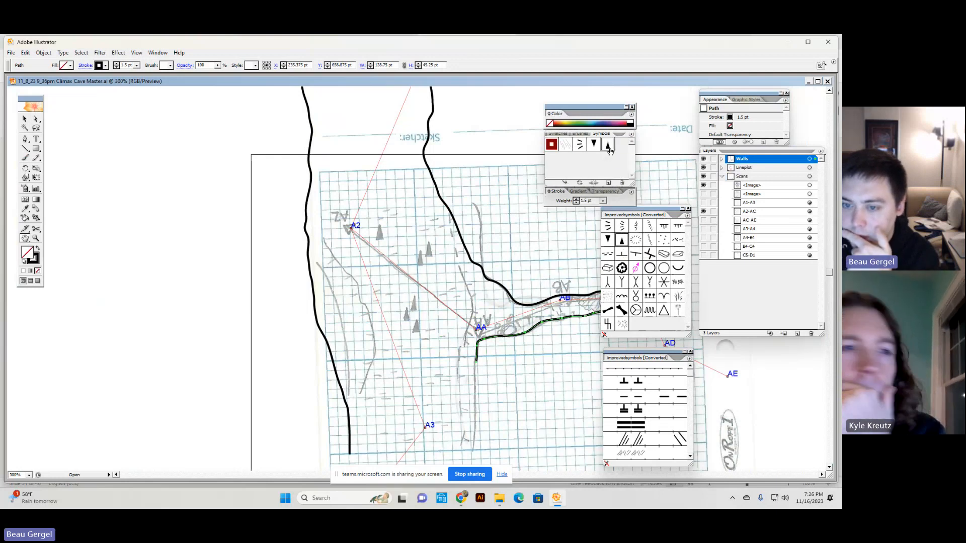
# Step: Place an upward triangle over the sketched one beside A2 and enlarge it to about 8.9 by 13.9 pt
pyautogui.moveTo(608, 145); pyautogui.dragTo(419, 256)
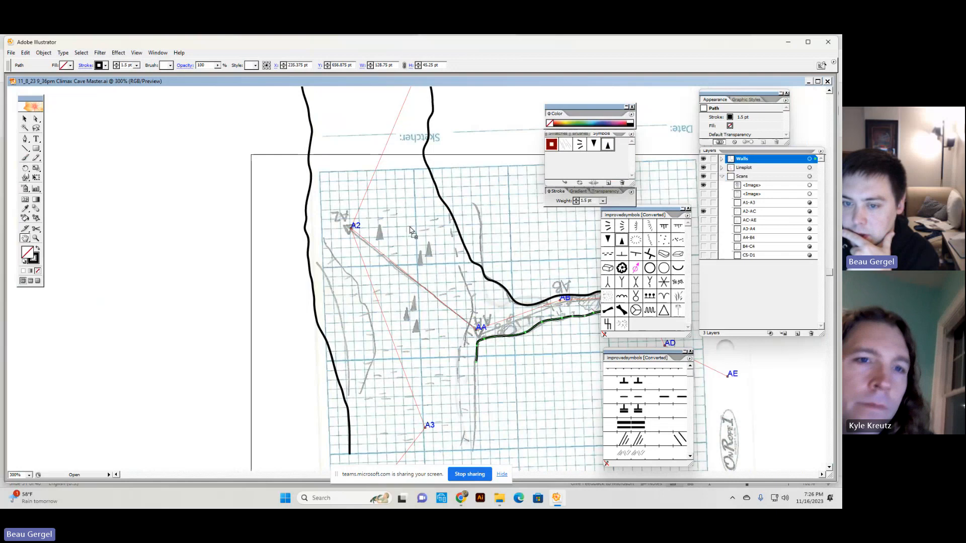
pyautogui.click(380, 238)
pyautogui.press('v')
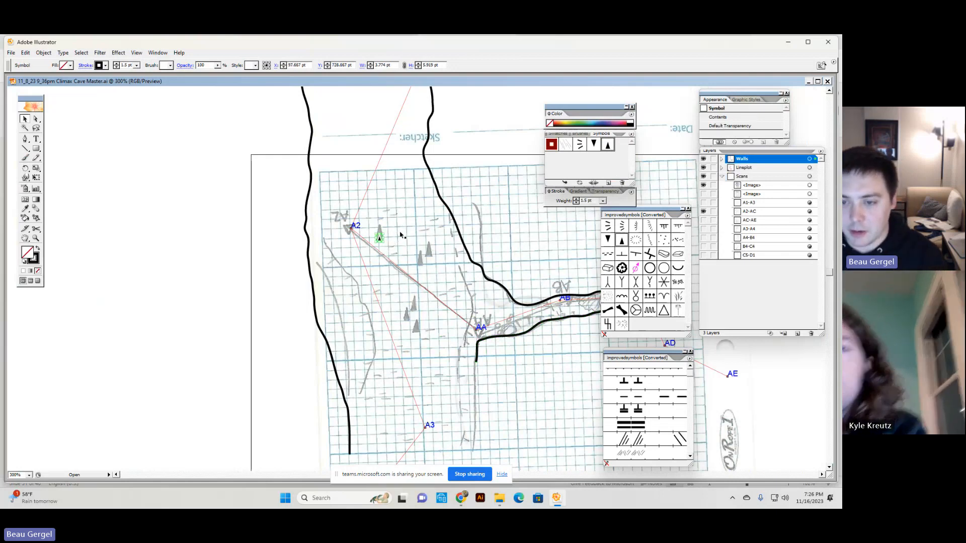
pyautogui.moveTo(384, 232); pyautogui.dragTo(379, 235)
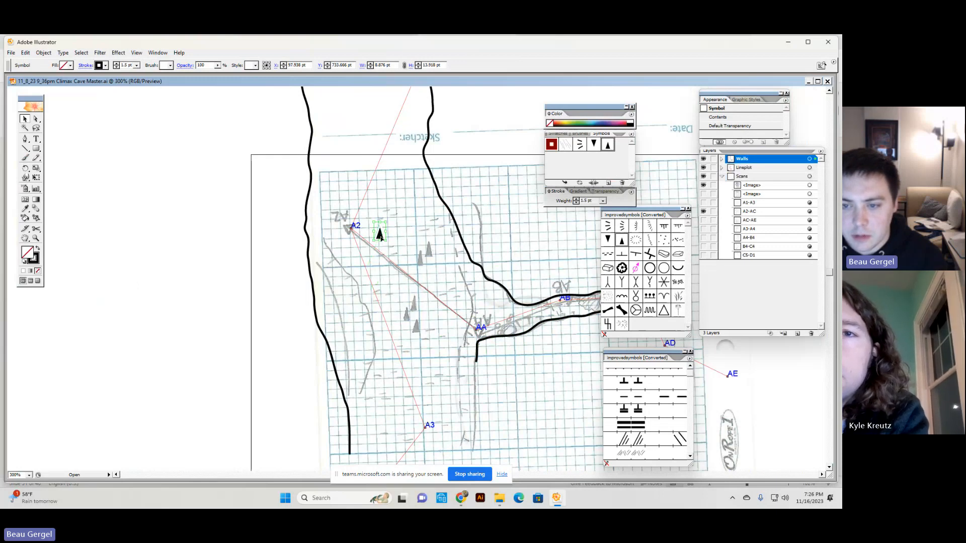
pyautogui.moveTo(382, 240); pyautogui.dragTo(383, 241)
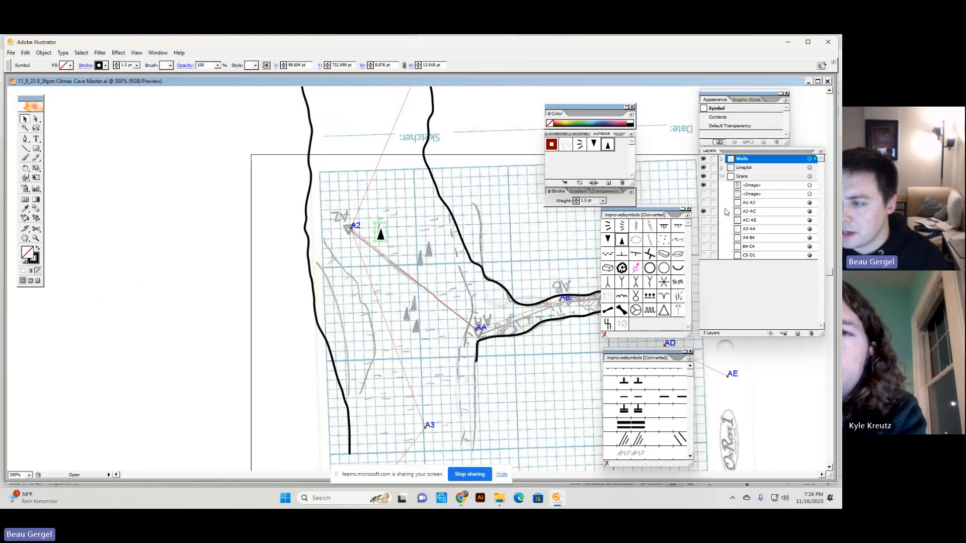
# Step: Check the walls and triangle with scan A2-AC briefly hidden, and remove the enlarged triangle beside A2
pyautogui.click(703, 211)
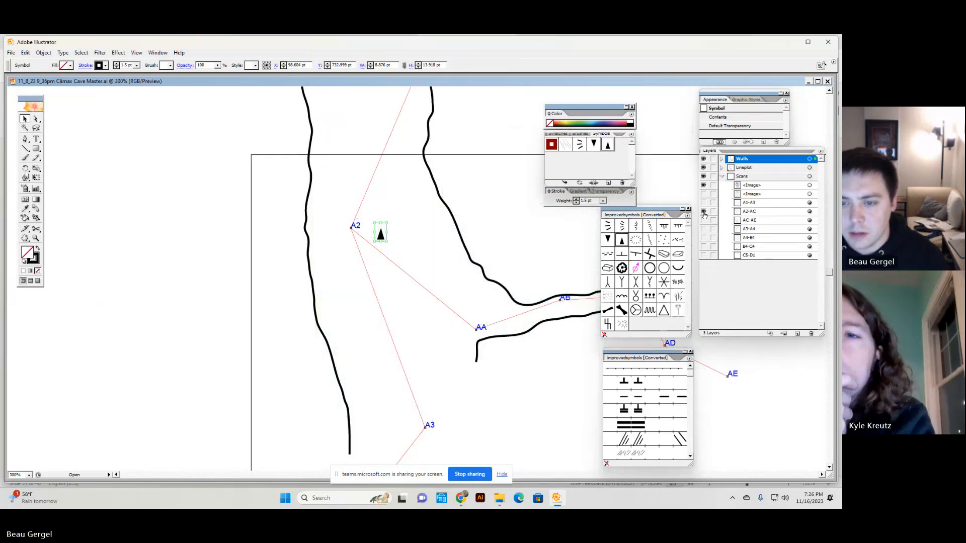
pyautogui.click(382, 251)
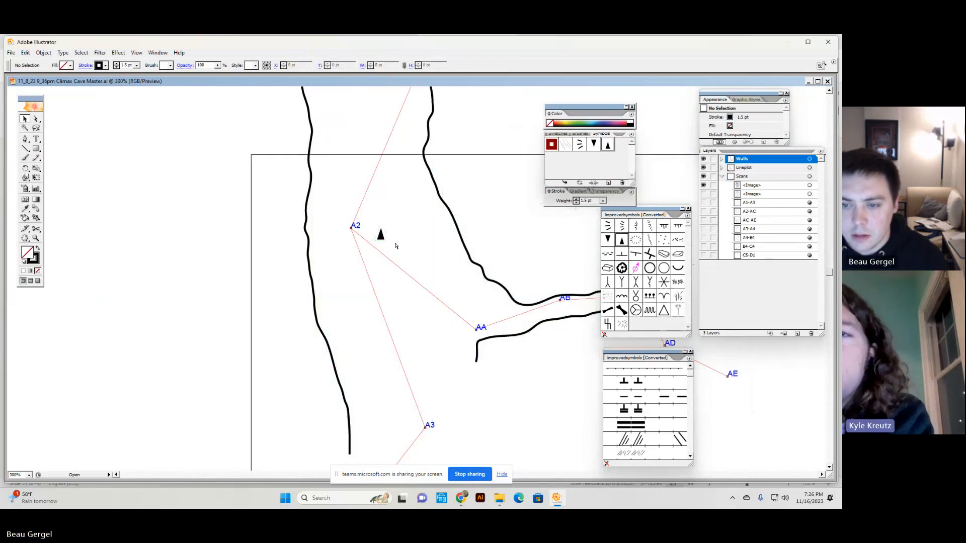
pyautogui.hotkey('ctrl', 'z')
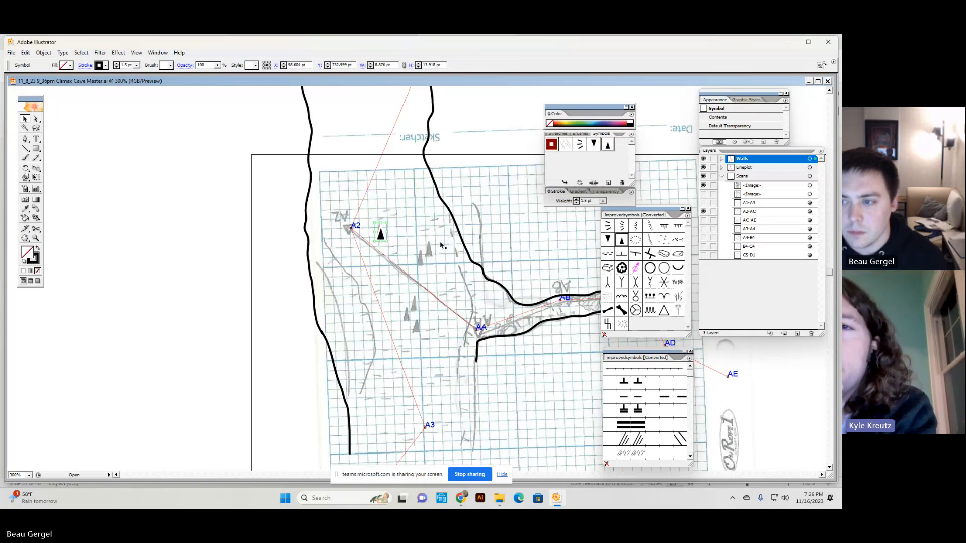
pyautogui.click(388, 240)
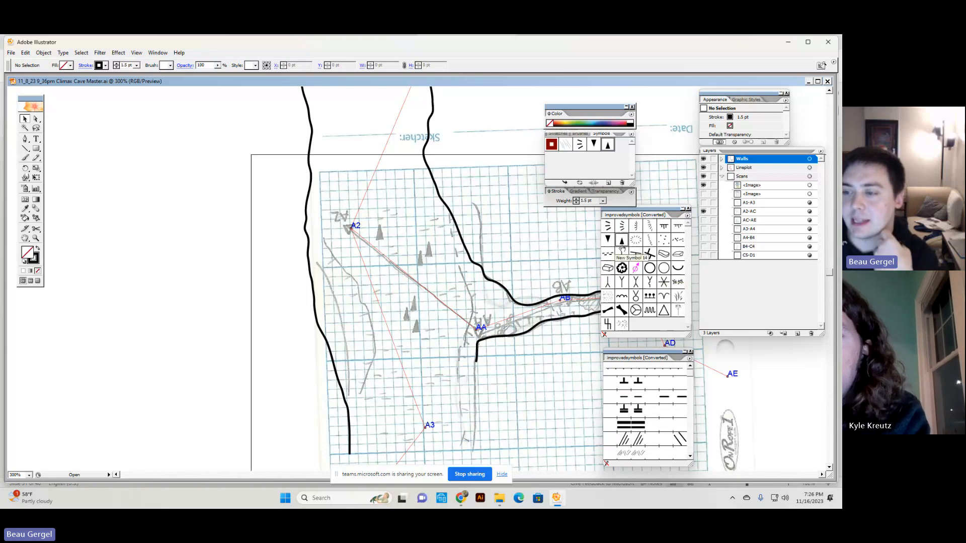
# Step: Place four upward triangle symbols over sketched triangles: one beside A2, two in the middle pair, and one in the lower group
pyautogui.moveTo(622, 245); pyautogui.dragTo(379, 233)
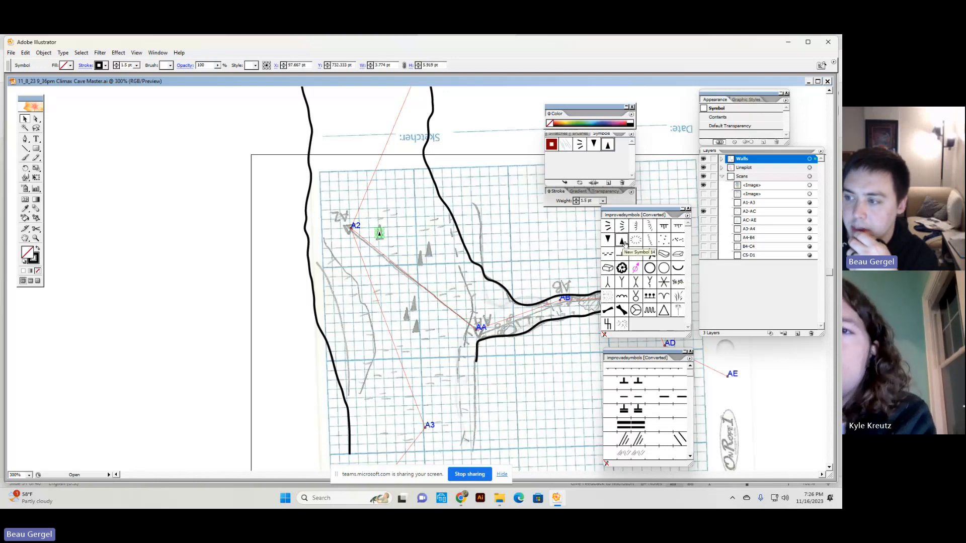
pyautogui.moveTo(624, 243); pyautogui.dragTo(422, 259)
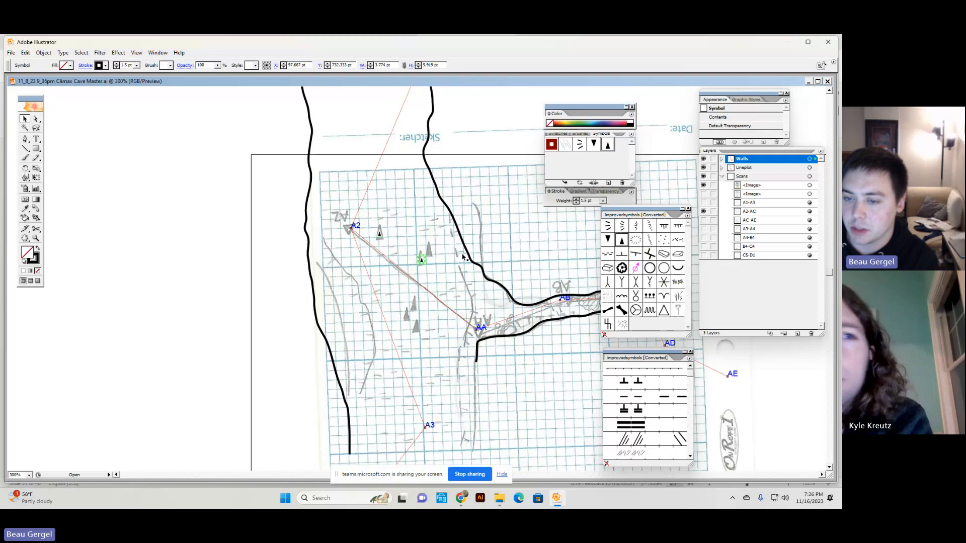
pyautogui.moveTo(622, 245); pyautogui.dragTo(430, 248)
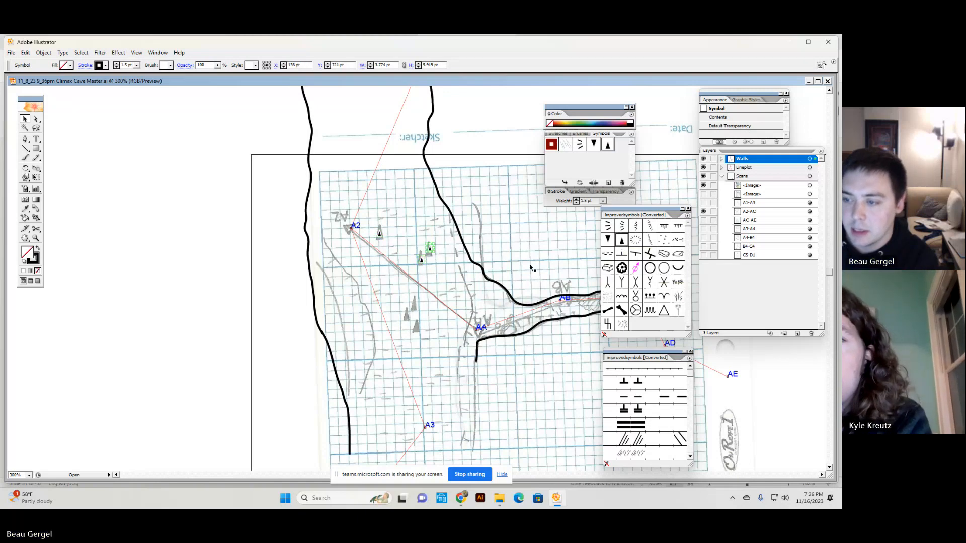
pyautogui.moveTo(621, 241); pyautogui.dragTo(413, 304)
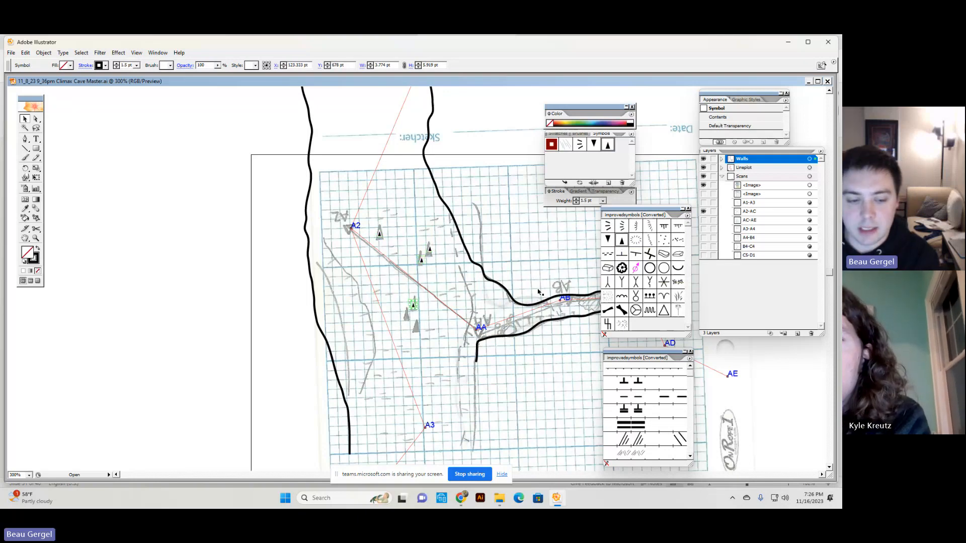
# Step: Hide scan A2-AC to leave the traced walls, triangle symbols and lineplot in view
pyautogui.hotkey('ctrl', '-')
pyautogui.hotkey('ctrl', '-')
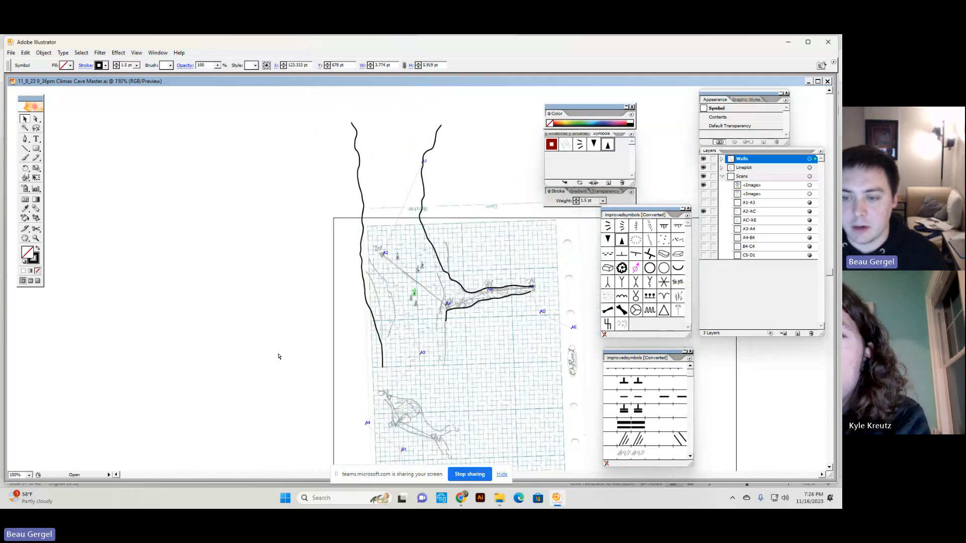
pyautogui.hotkey('ctrl', '-')
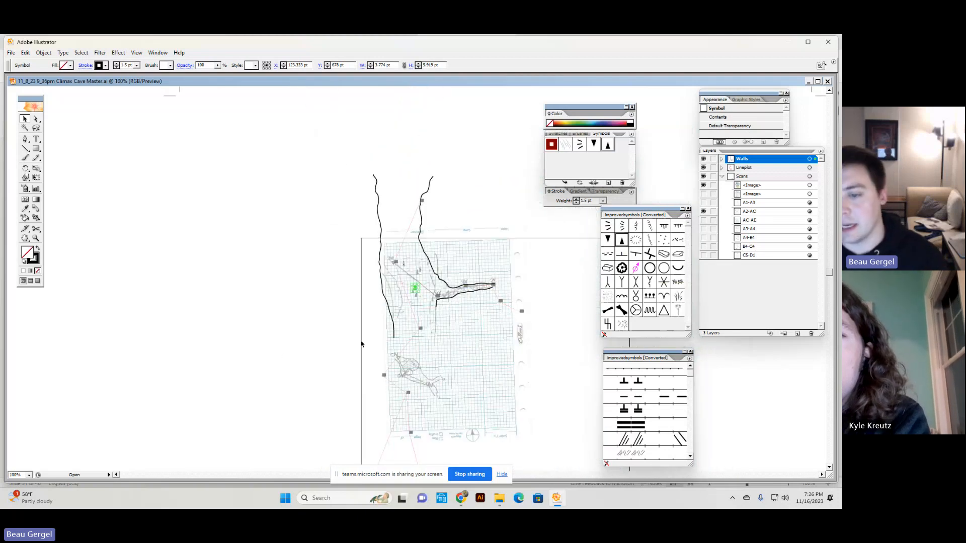
pyautogui.click(703, 212)
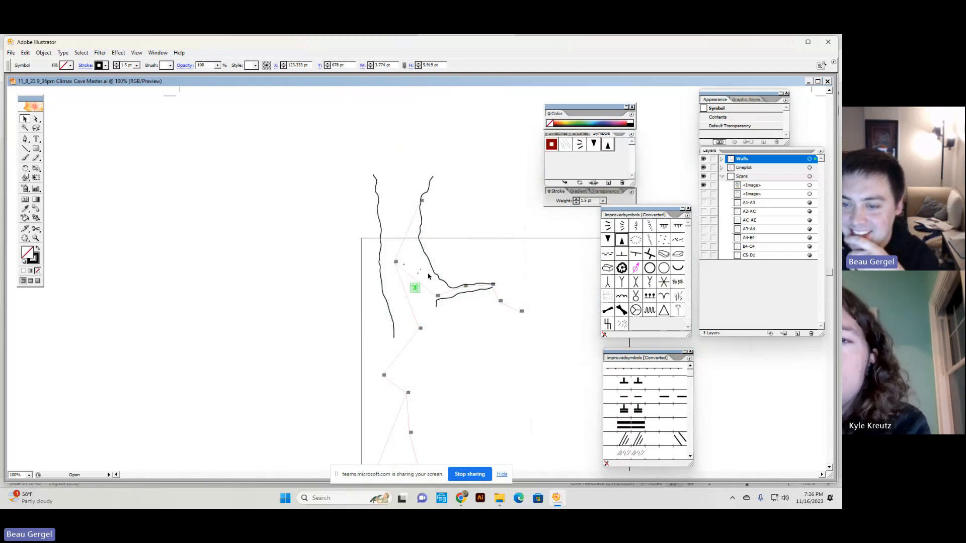
# Step: Select all four upward triangle symbols between A2 and AA together
pyautogui.hotkey('ctrl', '+')
pyautogui.hotkey('ctrl', '+')
pyautogui.hotkey('ctrl', '+')
pyautogui.hotkey('ctrl', '+')
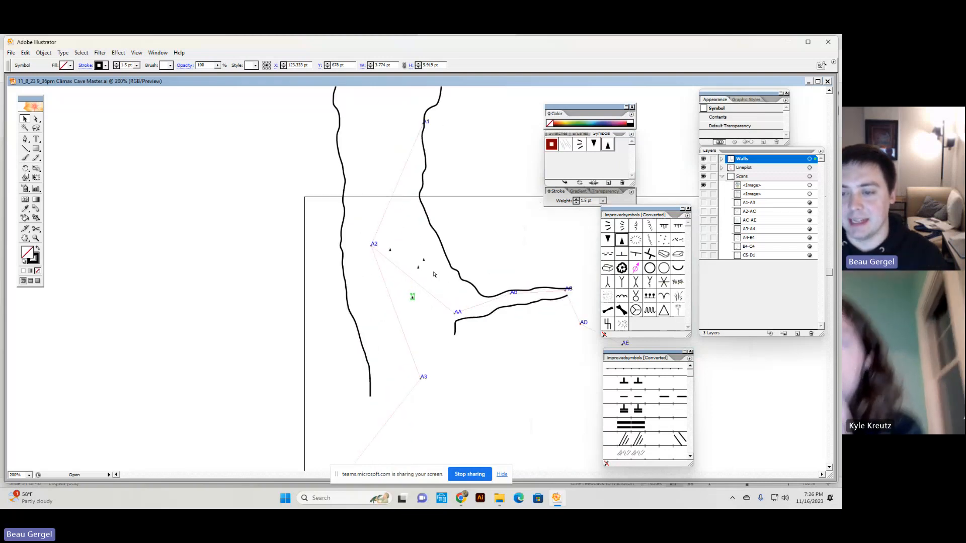
pyautogui.keyDown('shift'); pyautogui.click(419, 255); pyautogui.keyUp('shift')
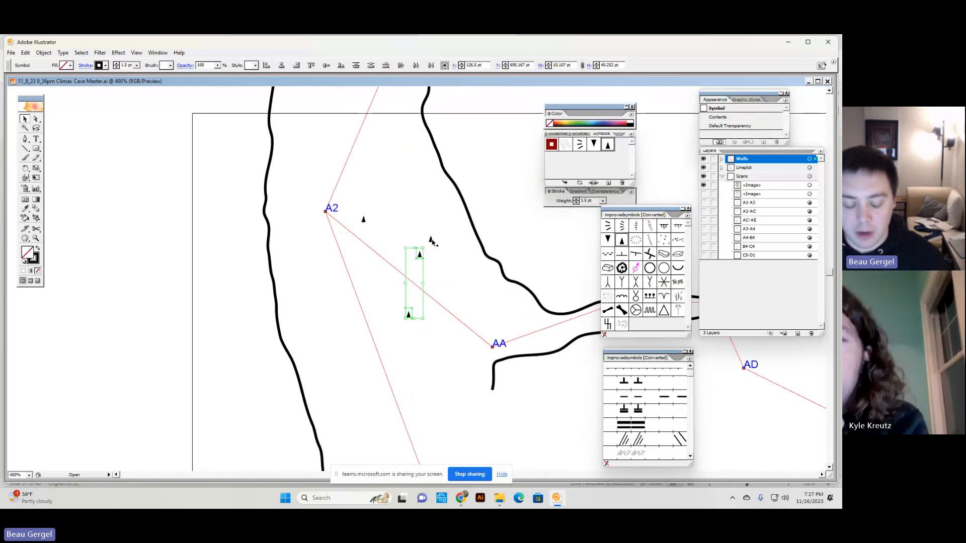
pyautogui.keyDown('shift'); pyautogui.click(430, 240); pyautogui.keyUp('shift')
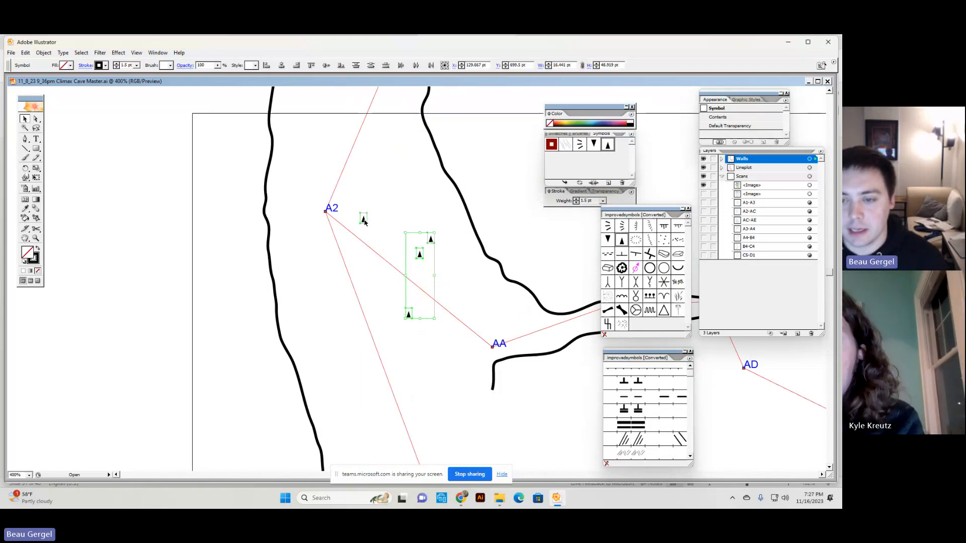
pyautogui.keyDown('shift'); pyautogui.click(363, 220); pyautogui.keyUp('shift')
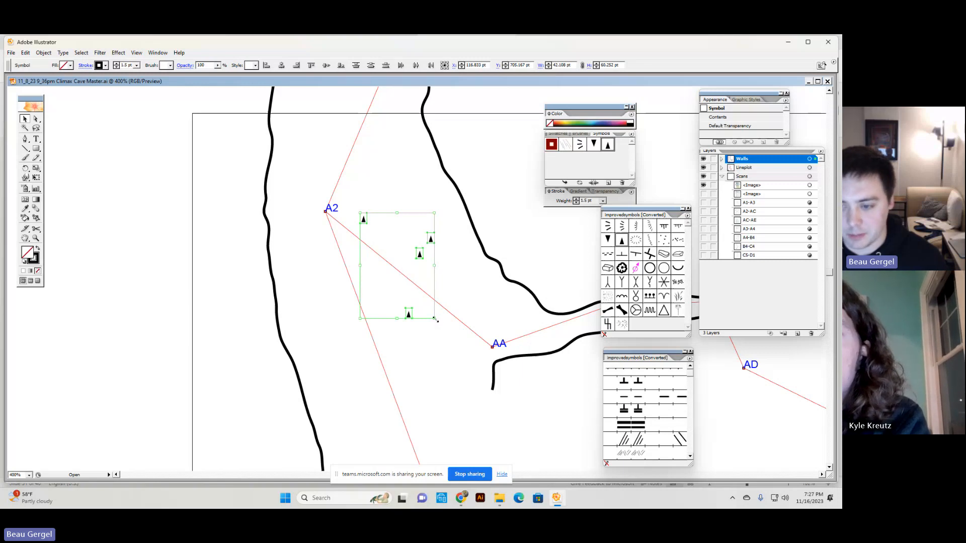
# Step: Try enlarging the four selected triangles as one block to about 84 by 121 pt, and undo the scaling
pyautogui.moveTo(435, 319); pyautogui.dragTo(539, 425)
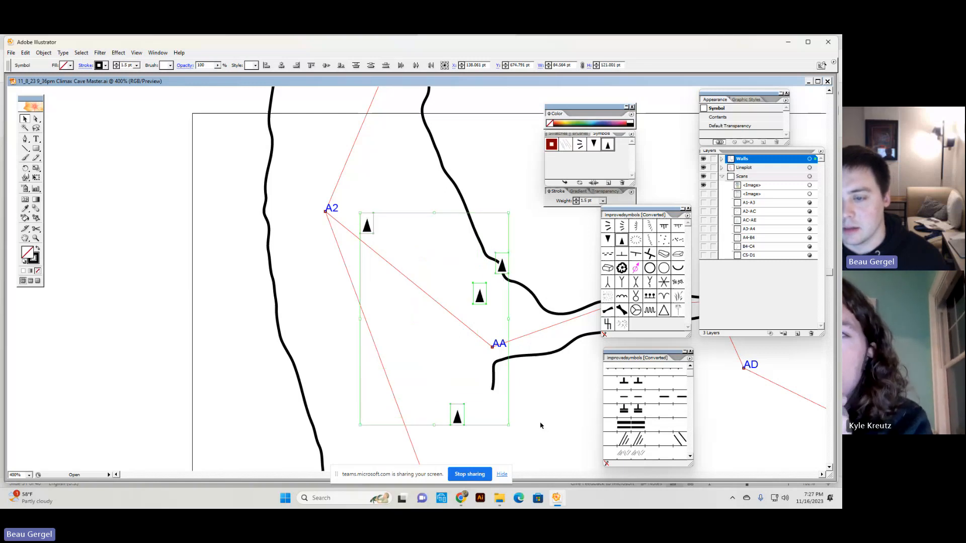
pyautogui.hotkey('ctrl', 'z')
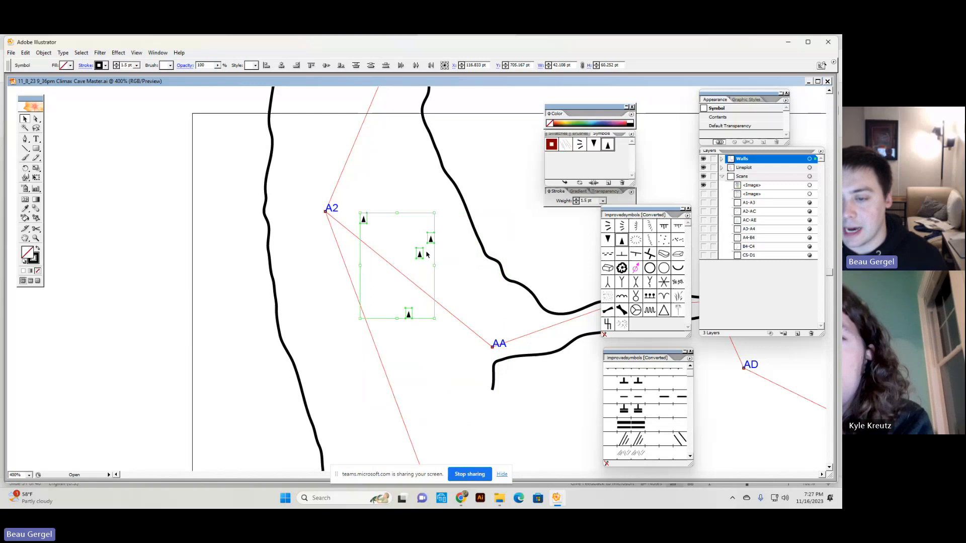
# Step: Open the Scale transform settings for the four selected triangle symbols
pyautogui.rightClick(420, 256)
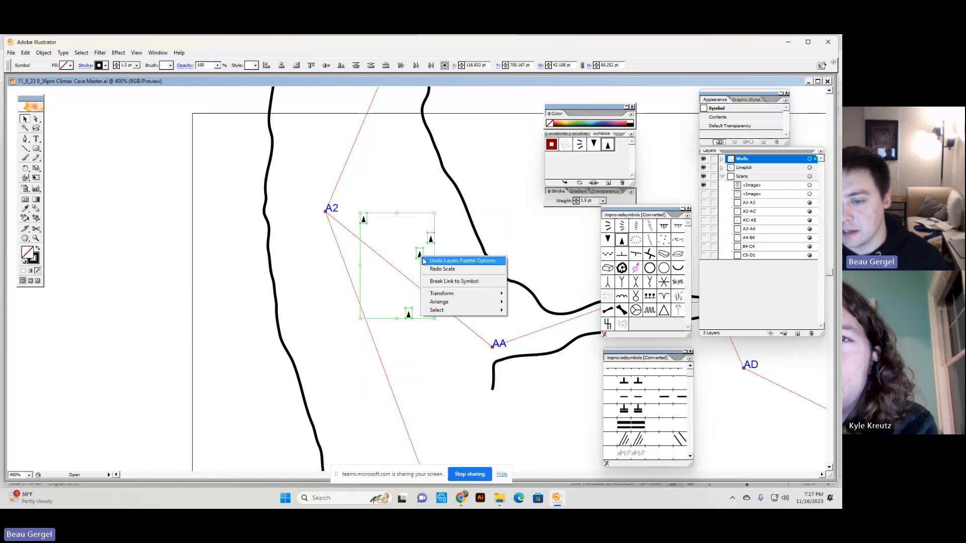
pyautogui.moveTo(444, 297)
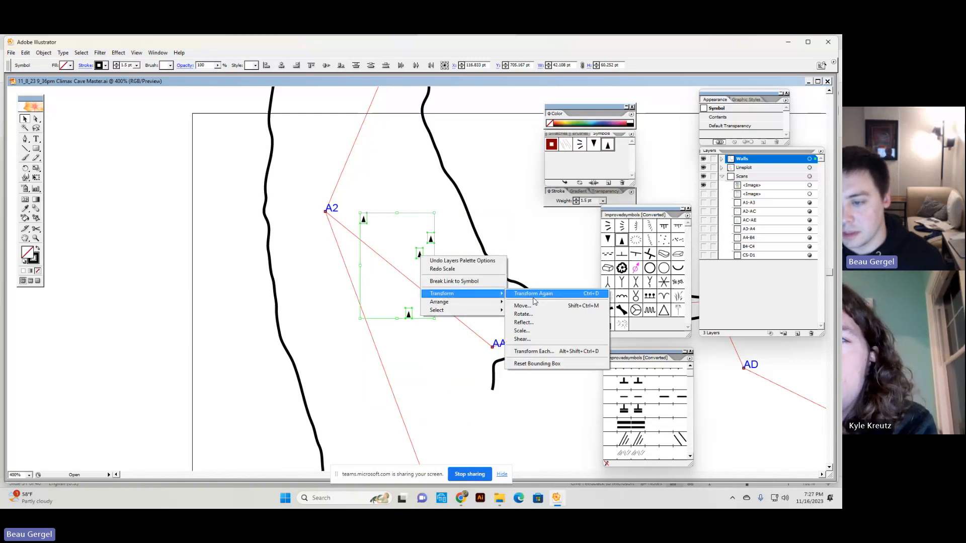
pyautogui.click(547, 332)
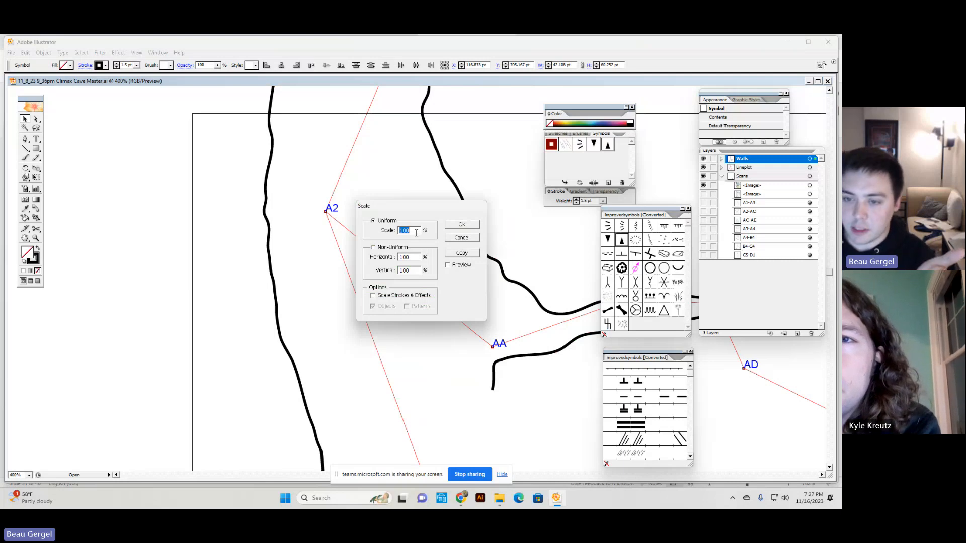
# Step: Try scaling the four triangle symbols uniformly to 125%, and undo it
pyautogui.write('125')
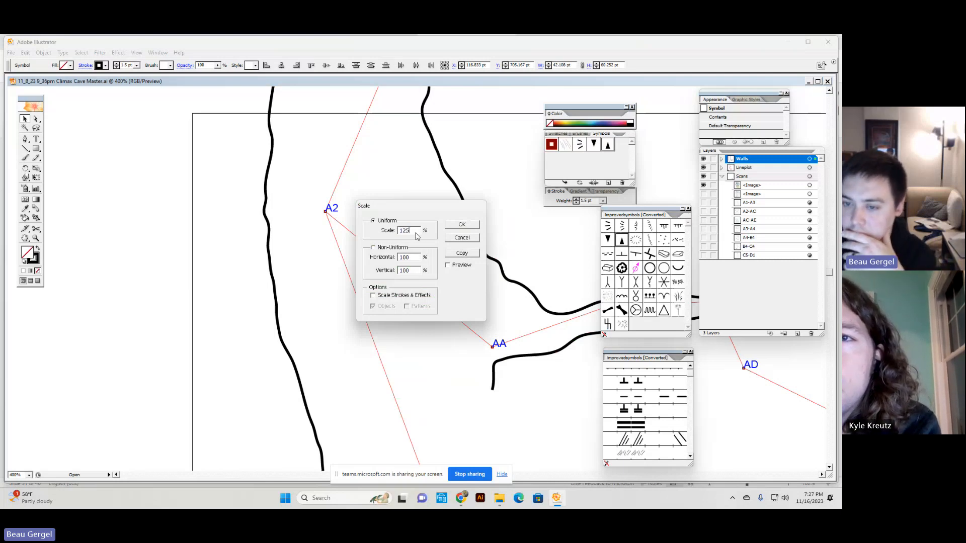
pyautogui.click(463, 227)
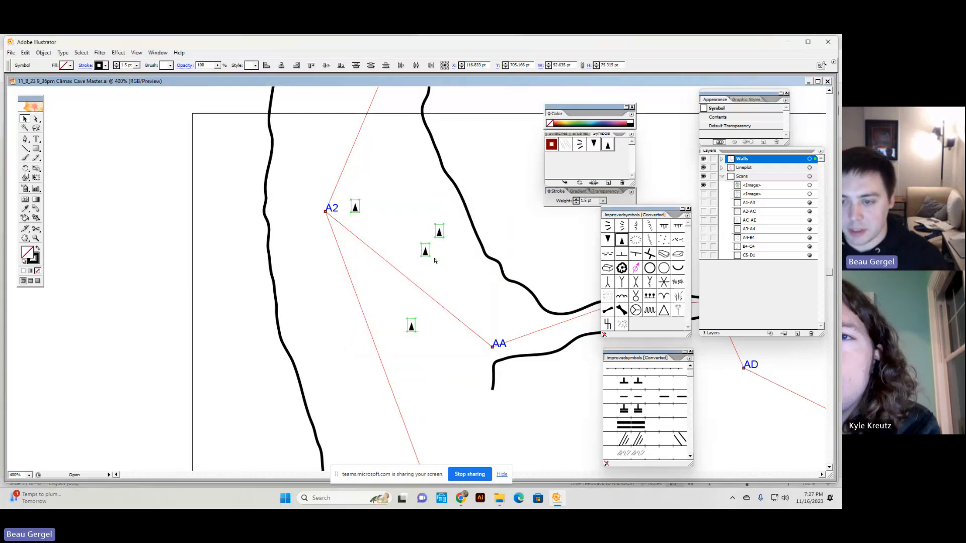
pyautogui.hotkey('ctrl', 'z')
# Step: Scale the four triangle symbols between A2 and AA uniformly to 150%
pyautogui.rightClick(421, 257)
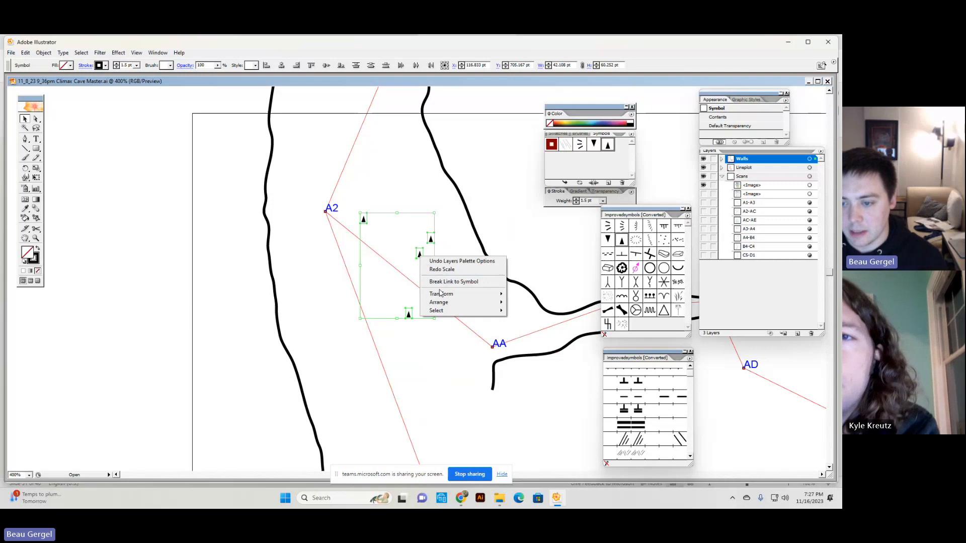
pyautogui.moveTo(441, 294)
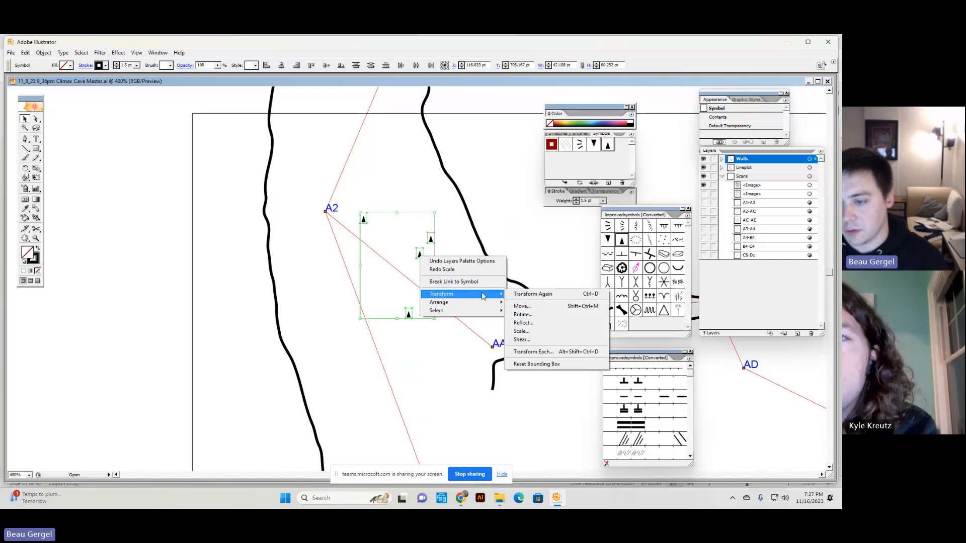
pyautogui.click(532, 332)
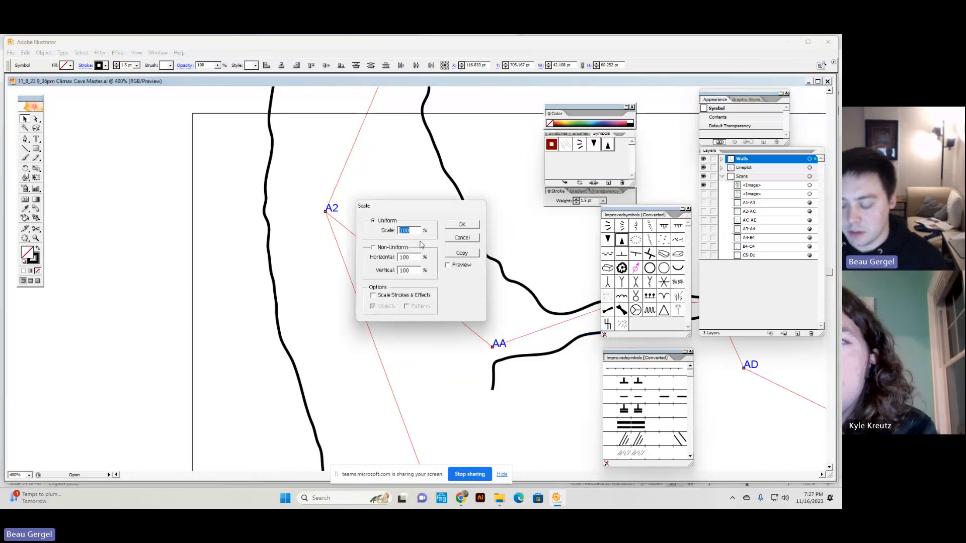
pyautogui.write('150')
pyautogui.press('Return')
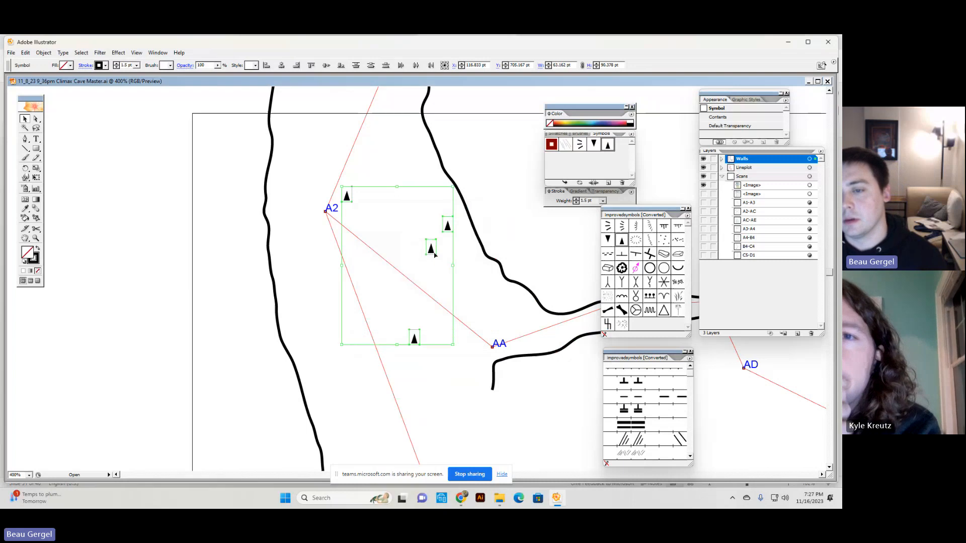
# Step: Delete the four triangle symbols and show the A1-A3 sketch scan beneath the cave walls
pyautogui.press('Delete')
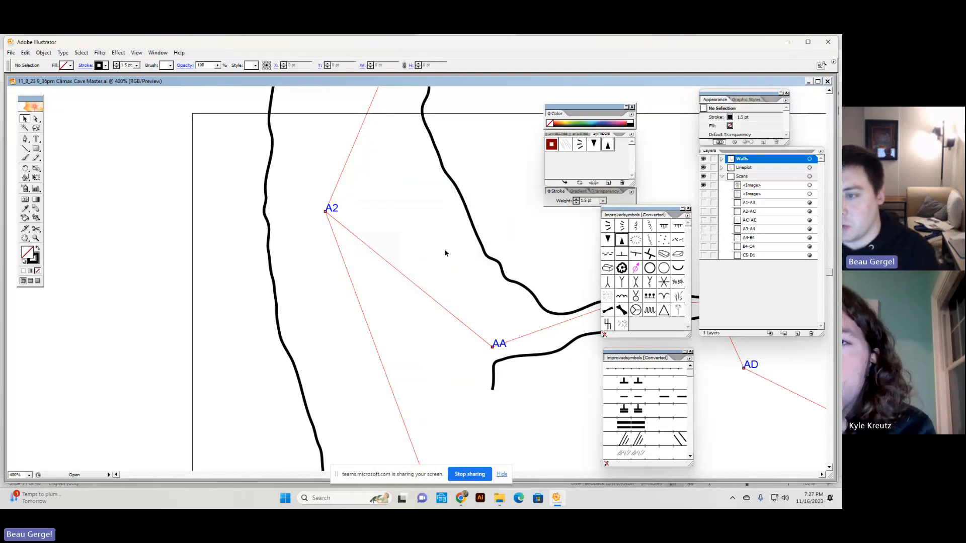
pyautogui.hotkey('ctrl', '-')
pyautogui.hotkey('ctrl', '-')
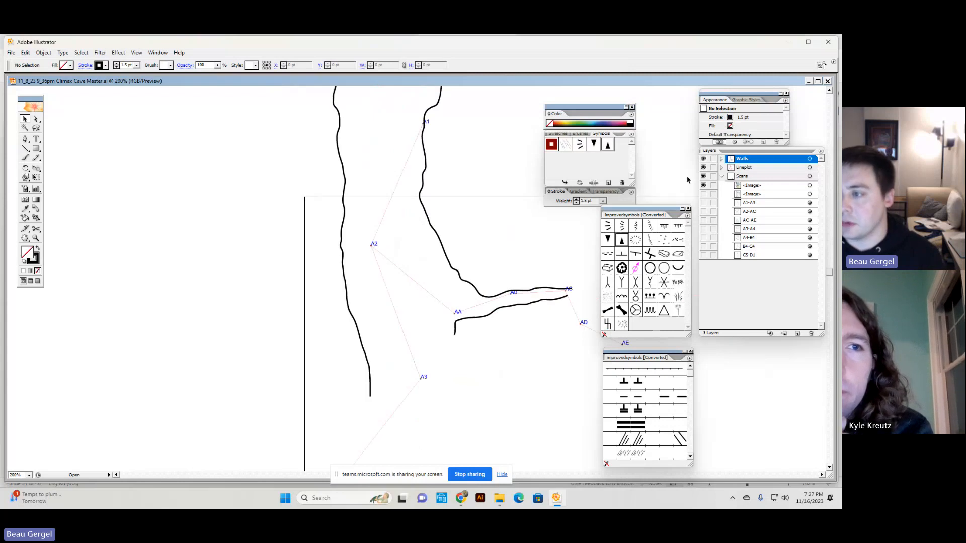
pyautogui.click(703, 203)
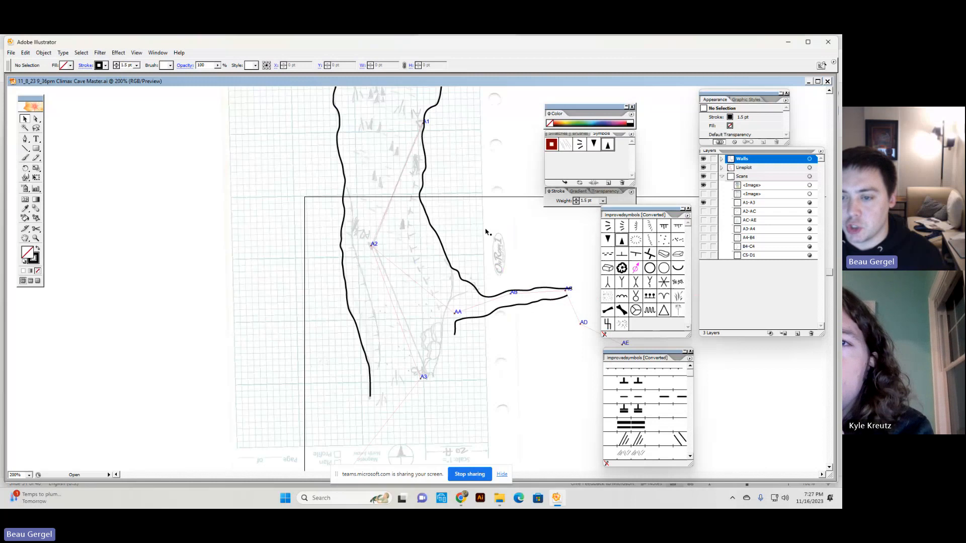
pyautogui.scroll(3, 455, 217)
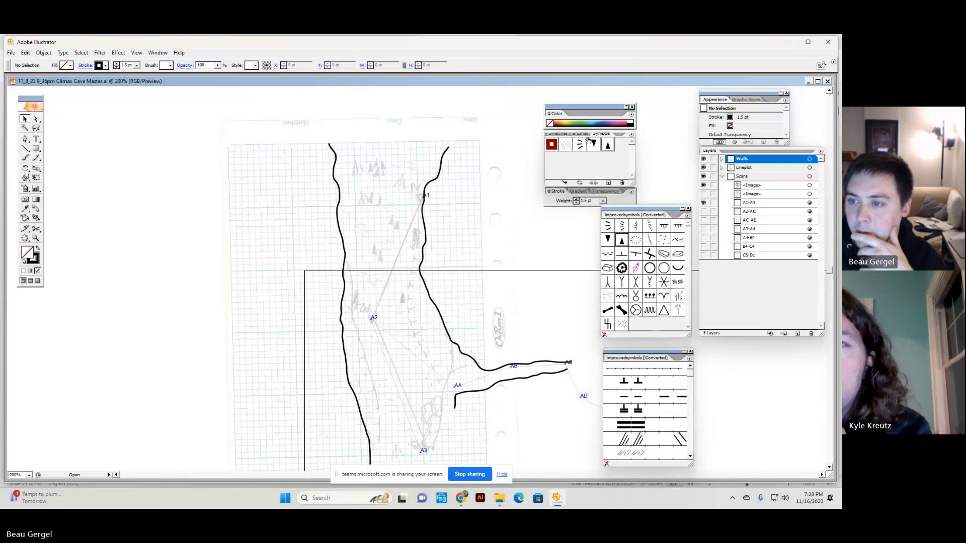
# Step: Add the Cliff brush from the symbol library to the document's brushes and make it the active brush
pyautogui.click(563, 135)
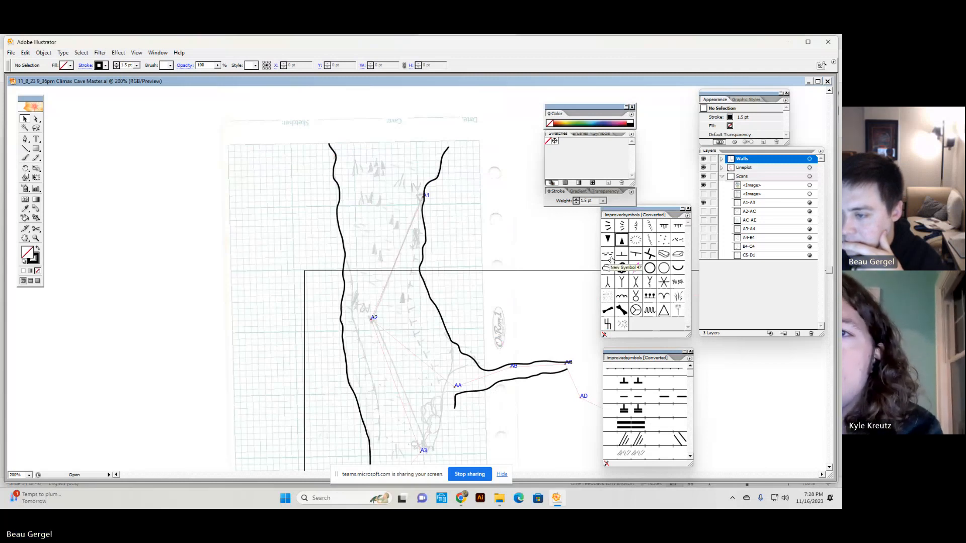
pyautogui.click(584, 134)
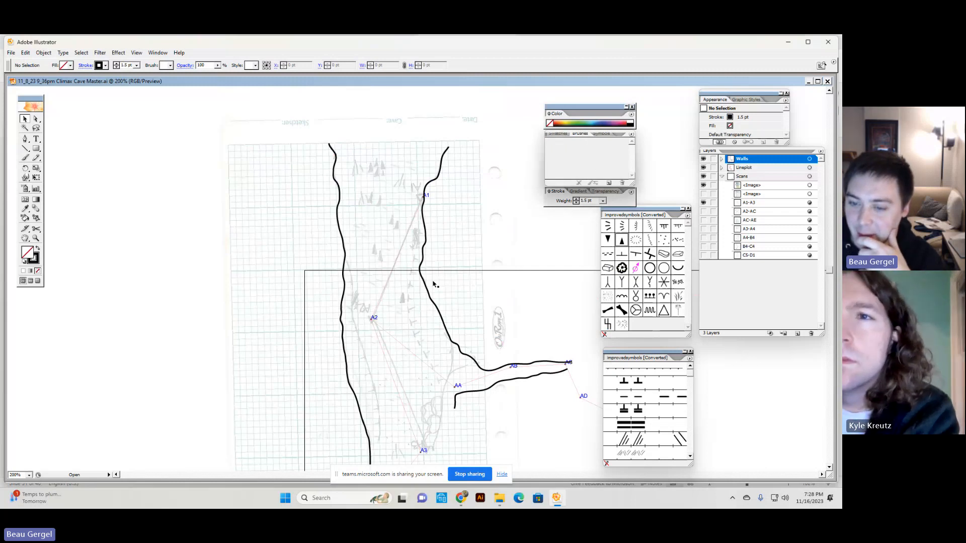
pyautogui.scroll(-2, 434, 284)
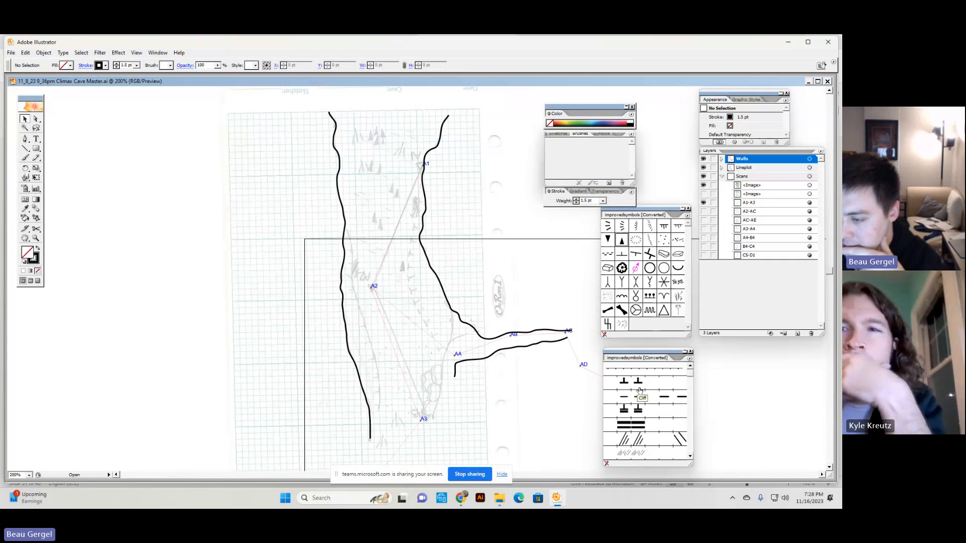
pyautogui.moveTo(634, 409)
pyautogui.mouseDown()
pyautogui.moveTo(604, 176)
pyautogui.moveTo(578, 153)
pyautogui.mouseUp()
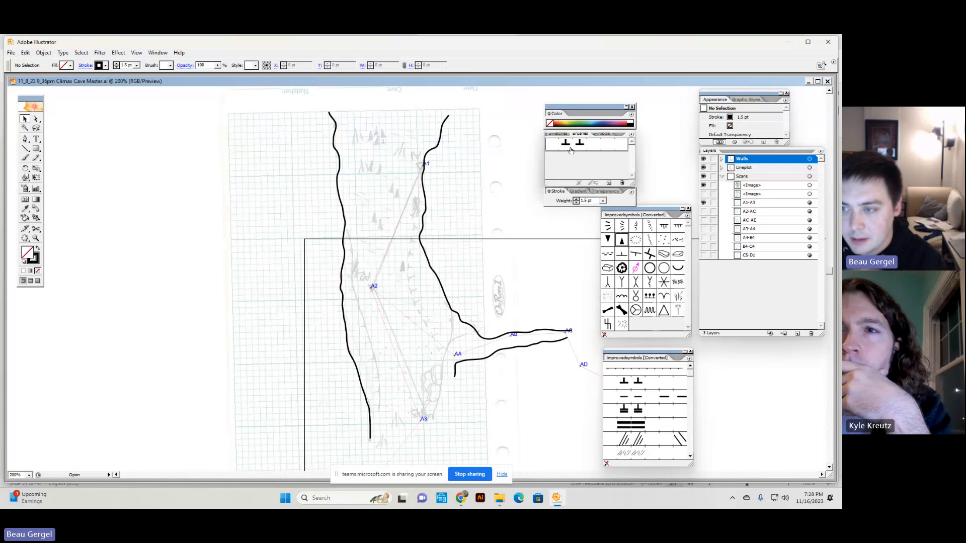
pyautogui.click(571, 150)
pyautogui.click(599, 133)
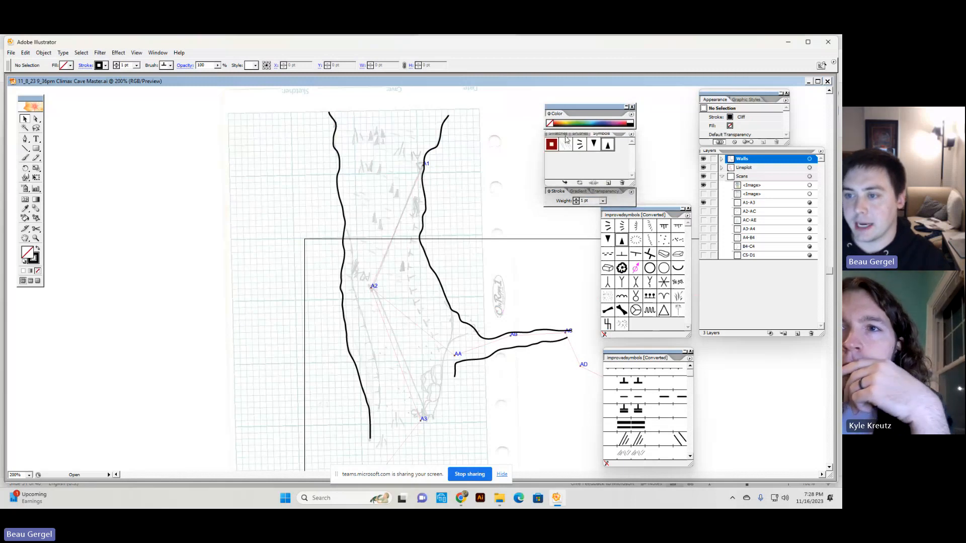
pyautogui.click(557, 134)
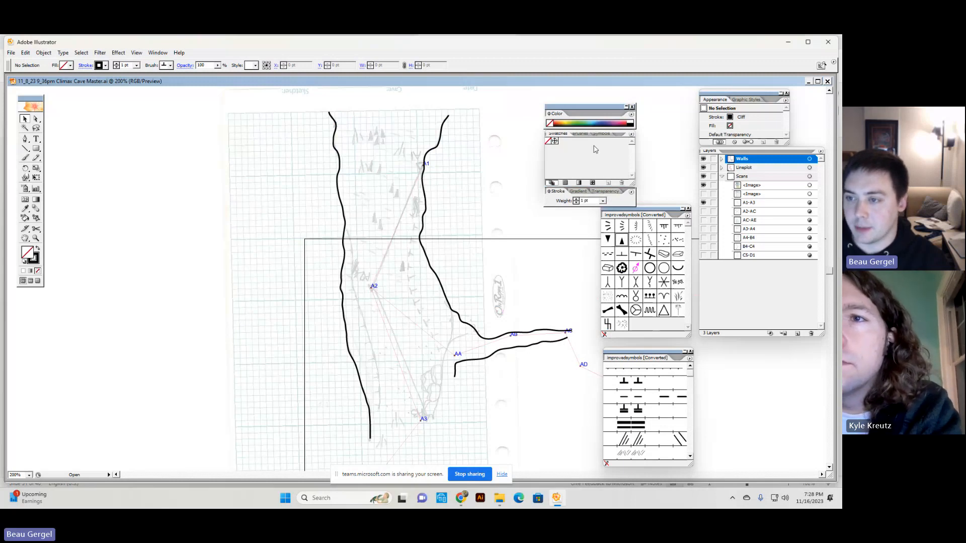
pyautogui.click(579, 134)
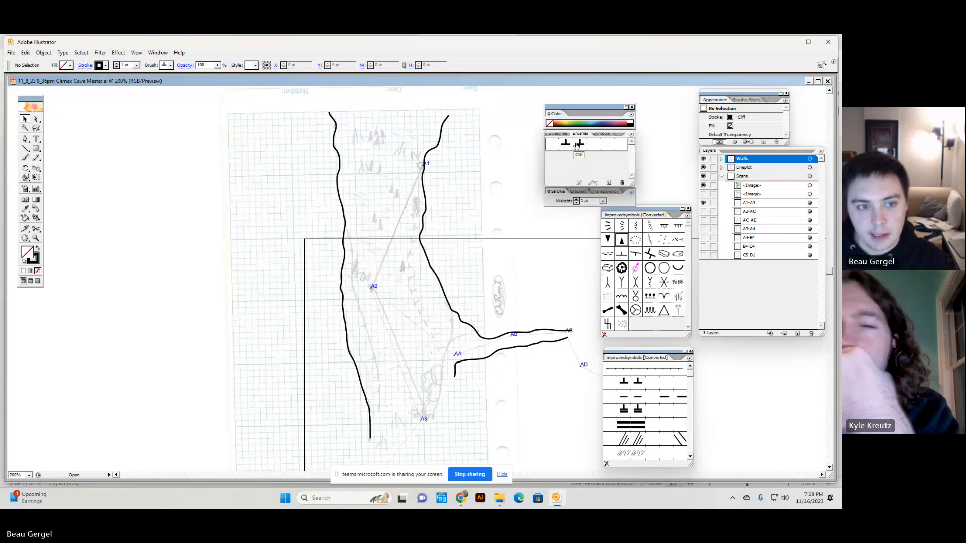
# Step: Try a short freehand Pencil stroke on the empty grid west of the cave walls, and undo it
pyautogui.moveTo(29, 99); pyautogui.dragTo(187, 144)
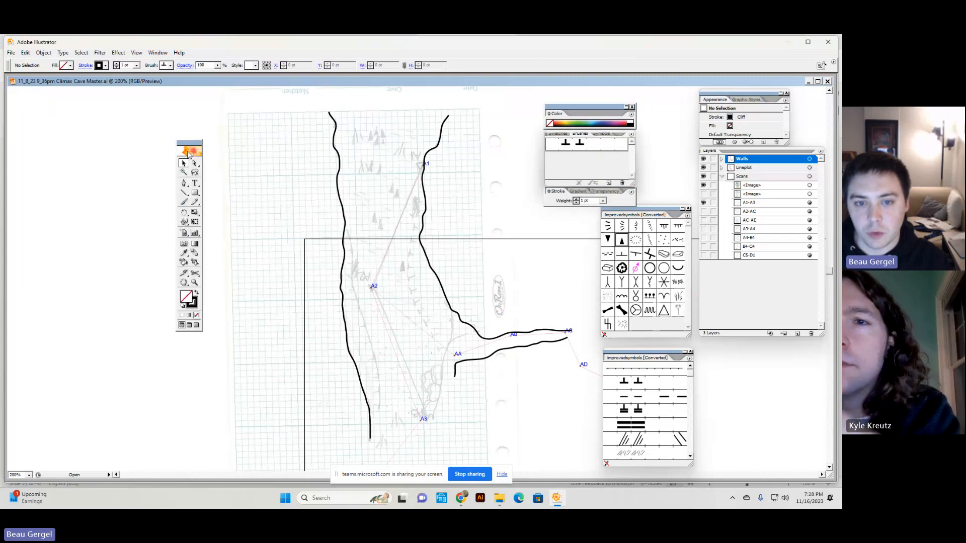
pyautogui.click(183, 204)
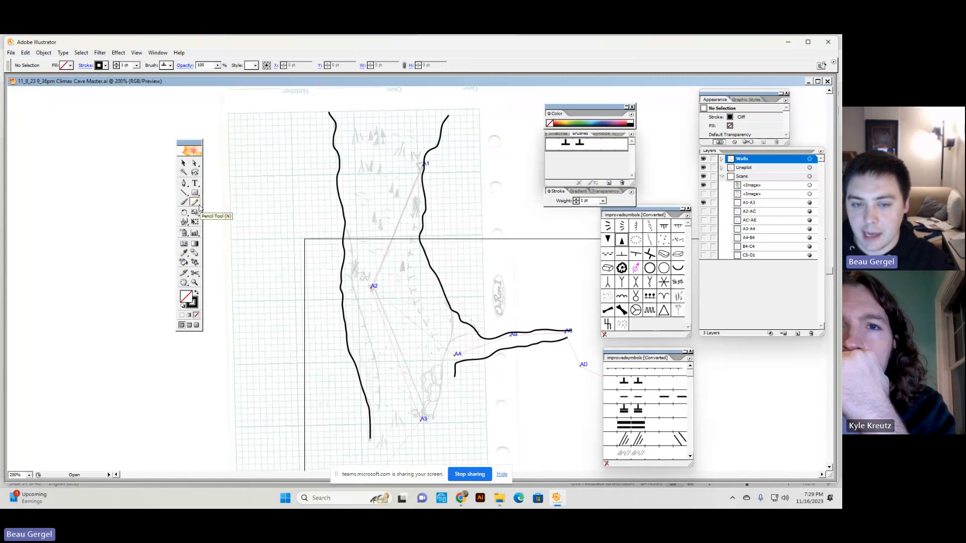
pyautogui.moveTo(306, 207); pyautogui.dragTo(295, 288)
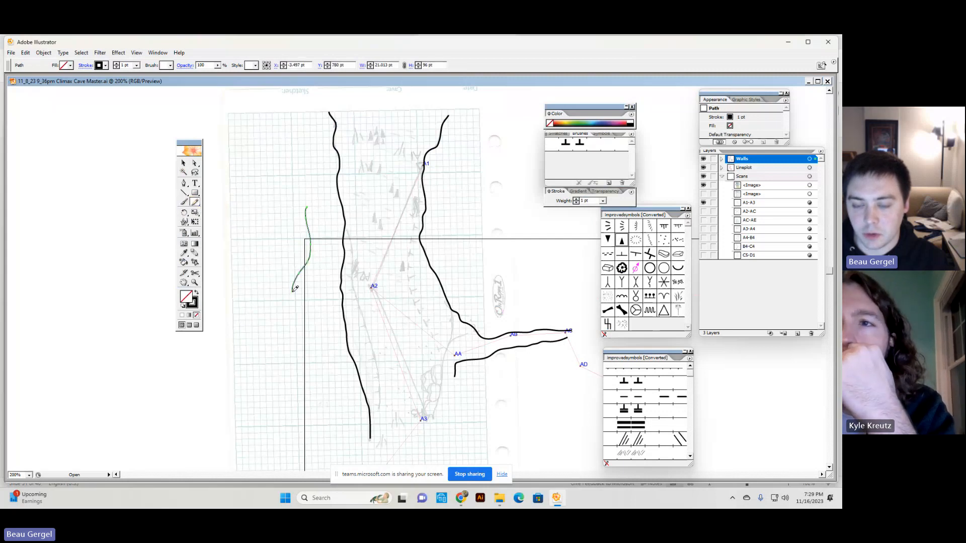
pyautogui.hotkey('ctrl', 'z')
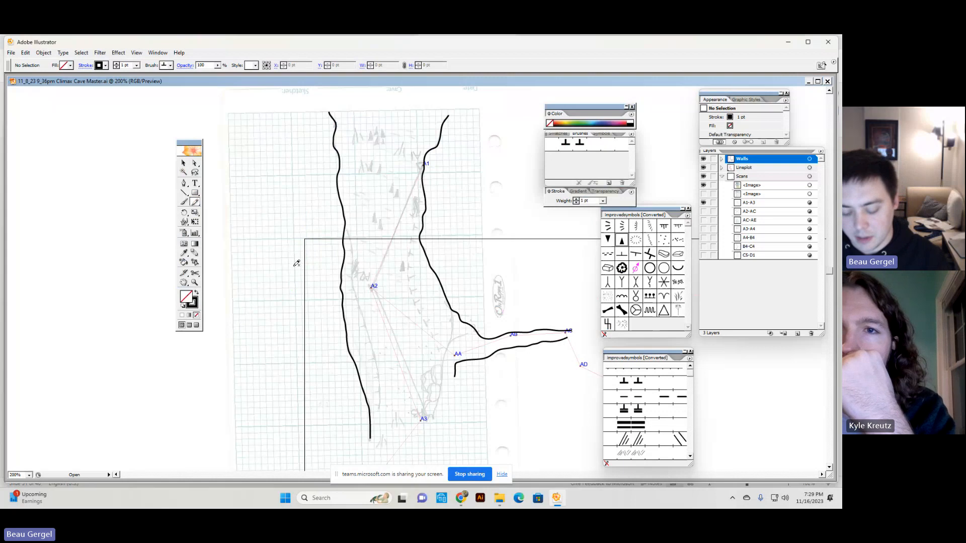
# Step: Activate the Paintbrush tool with the Cliff brush
pyautogui.press('b')
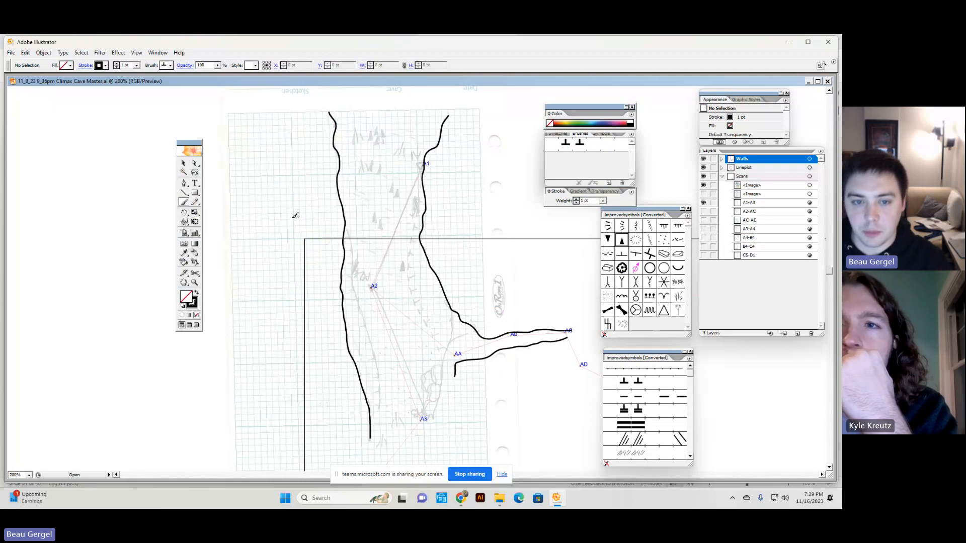
pyautogui.click(574, 150)
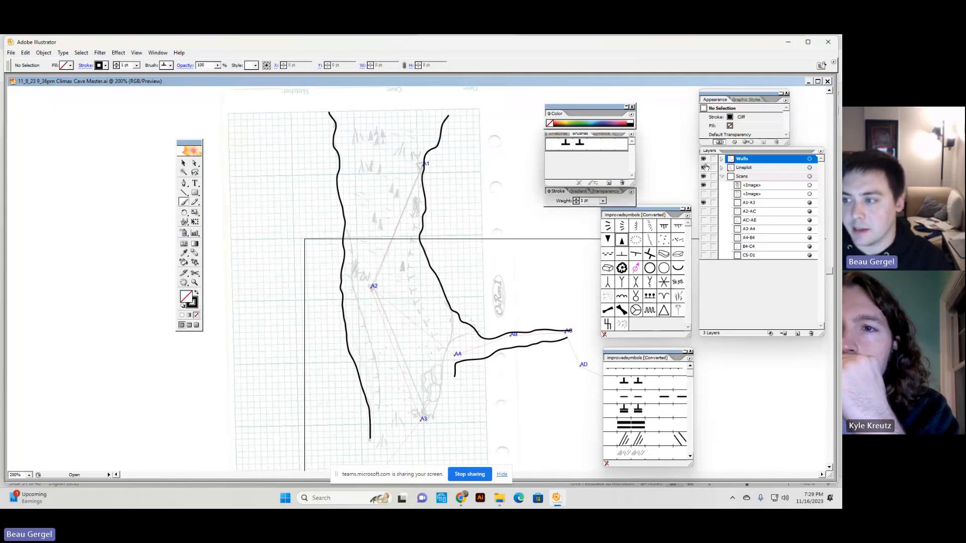
# Step: Collapse the Scans layer and create a new layer named Ceiling Changes above Walls
pyautogui.click(722, 176)
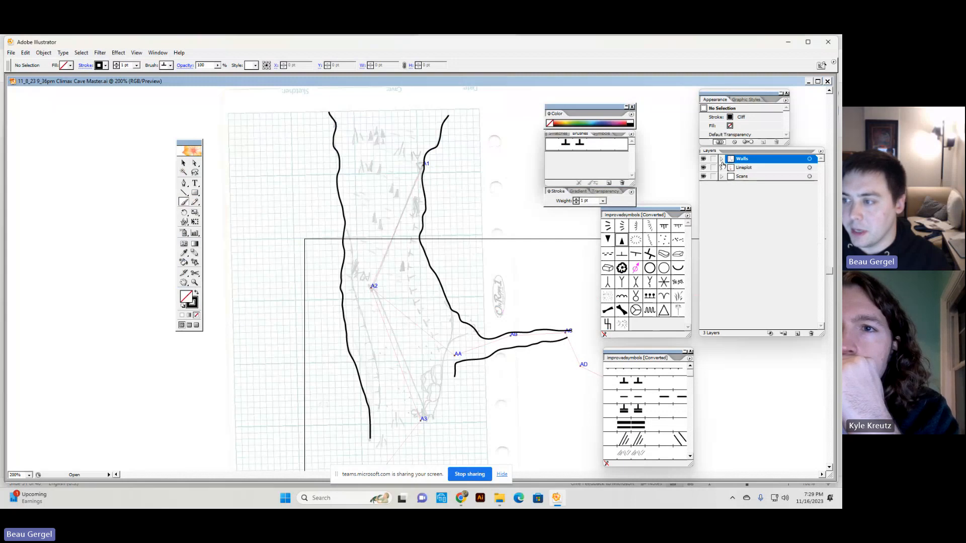
pyautogui.click(821, 152)
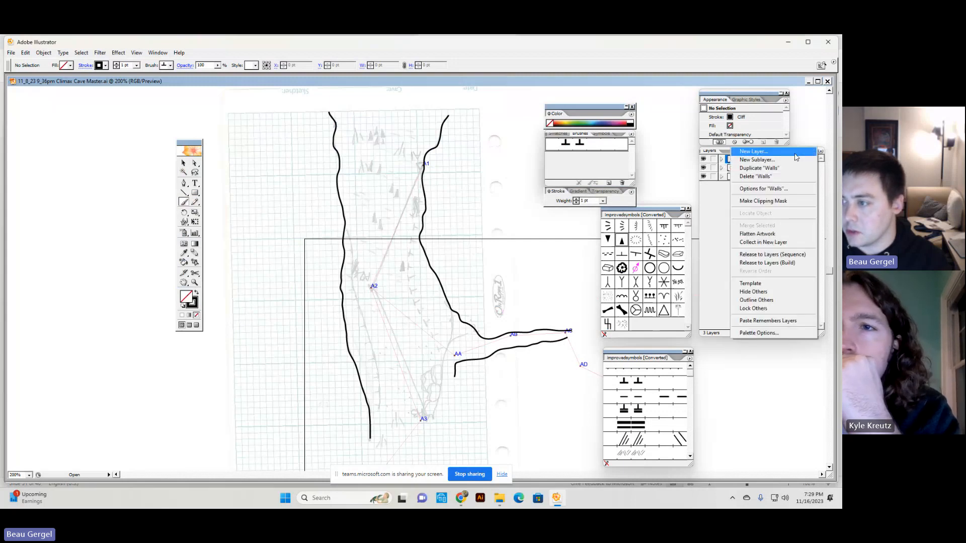
pyautogui.click(786, 152)
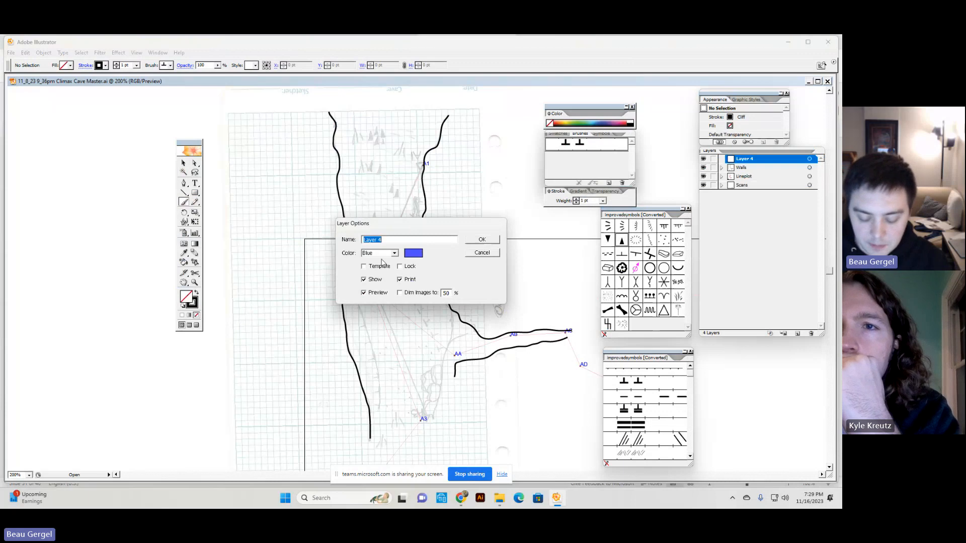
pyautogui.write('Ceiling')
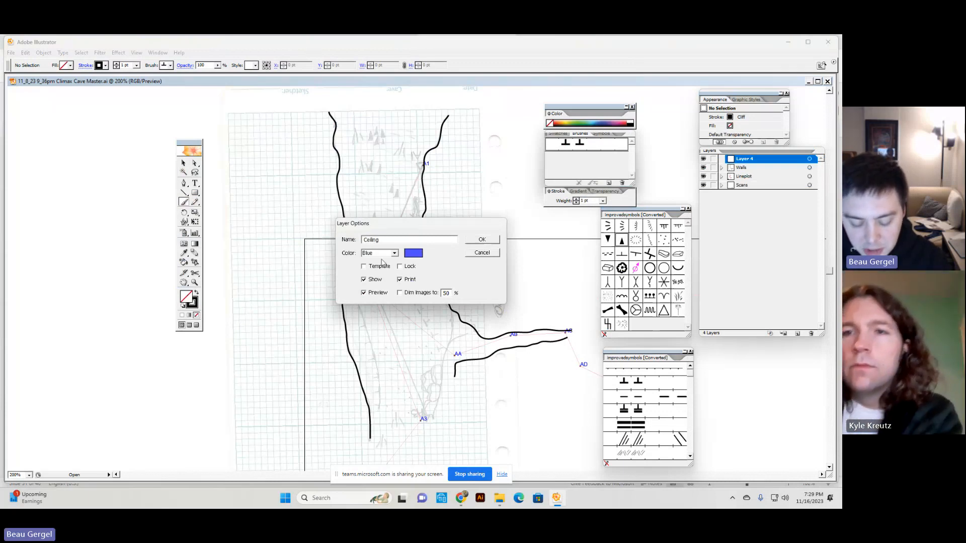
pyautogui.write(' Changes')
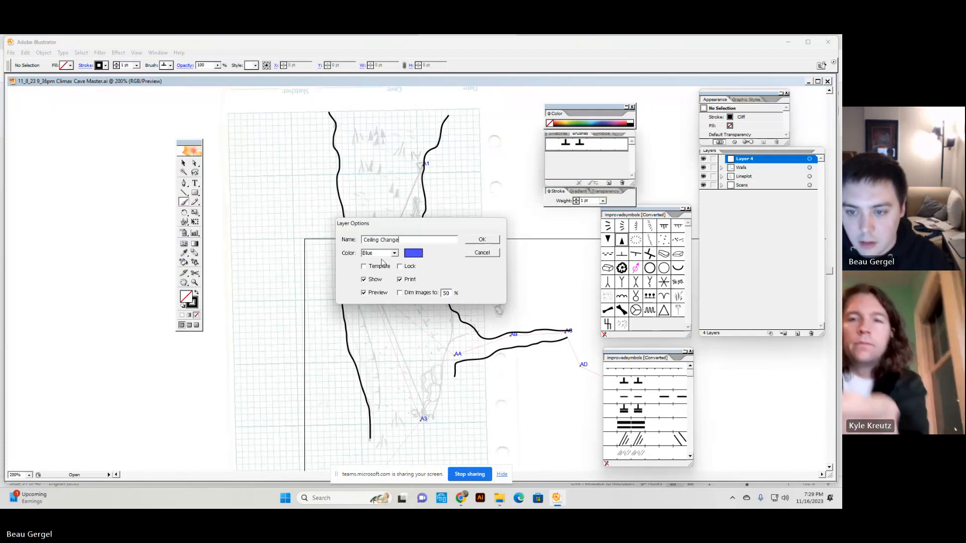
pyautogui.press('Return')
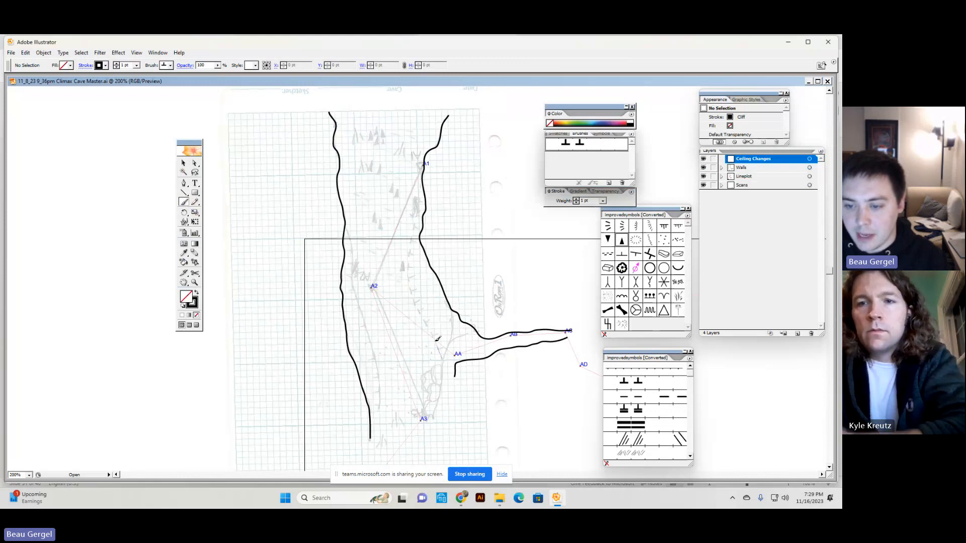
# Step: Paint a Cliff-brush line about 180 pt tall over the sketched ledge, running from the east wall below A1 down to near AA
pyautogui.moveTo(437, 339)
pyautogui.mouseDown()
pyautogui.moveTo(407, 280)
pyautogui.moveTo(423, 199)
pyautogui.mouseUp()
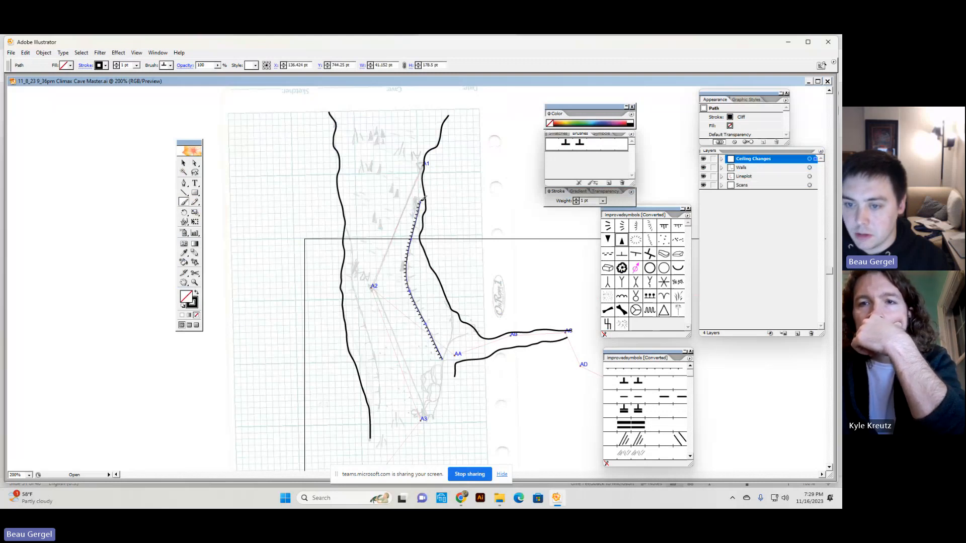
pyautogui.hotkey('ctrl', 'z')
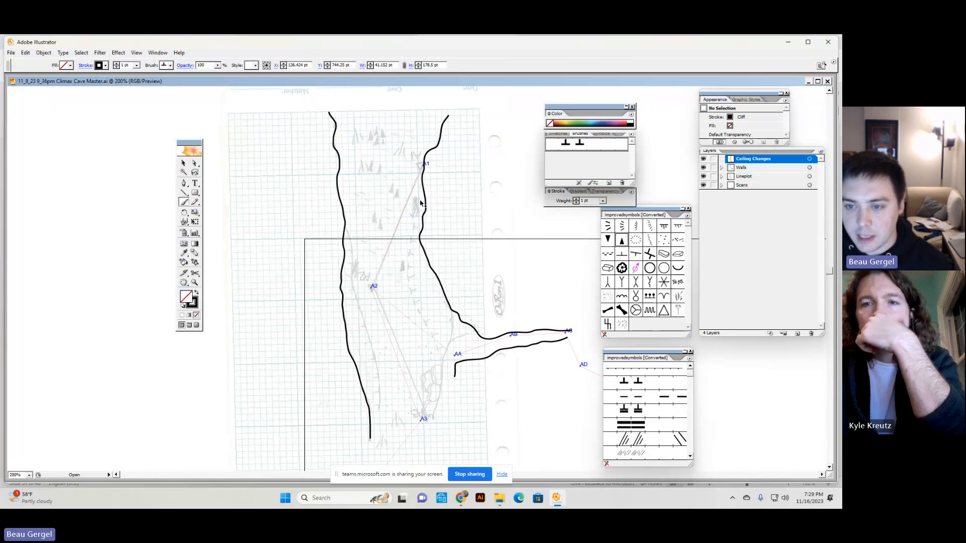
pyautogui.moveTo(423, 200)
pyautogui.mouseDown()
pyautogui.moveTo(409, 261)
pyautogui.moveTo(445, 354)
pyautogui.mouseUp()
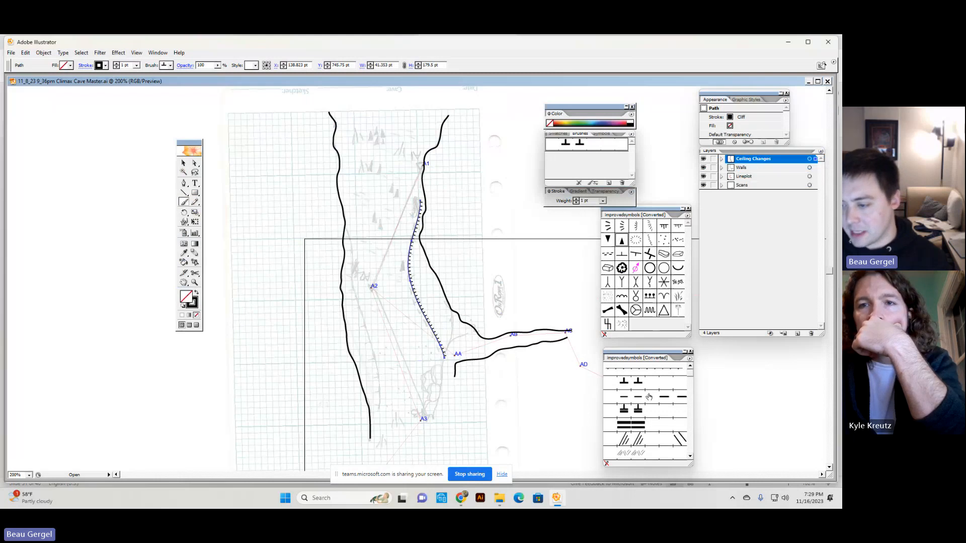
# Step: Add "the cieling drop" brush from the library to the document's brushes and apply it to the painted ledge line
pyautogui.moveTo(692, 381); pyautogui.dragTo(691, 445)
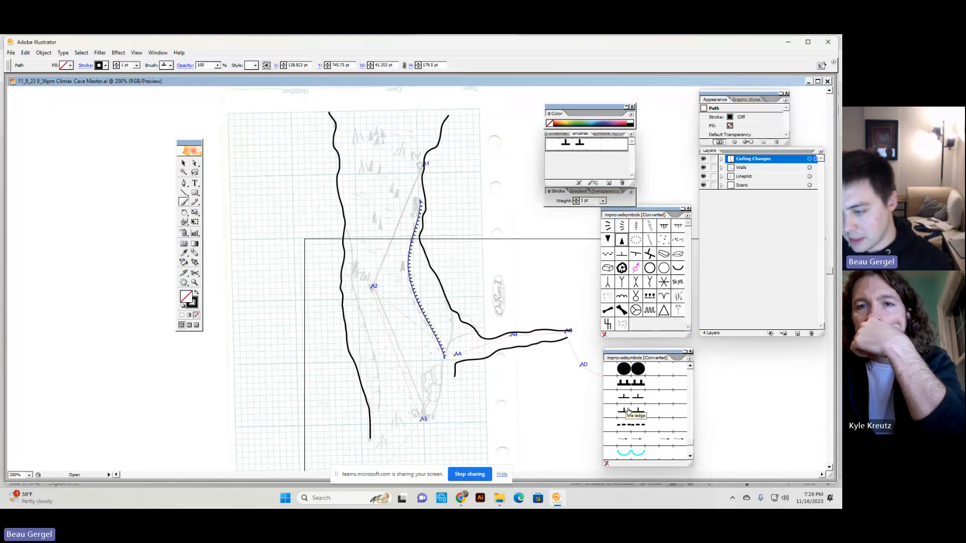
pyautogui.moveTo(628, 407)
pyautogui.mouseDown()
pyautogui.moveTo(638, 244)
pyautogui.moveTo(594, 166)
pyautogui.mouseUp()
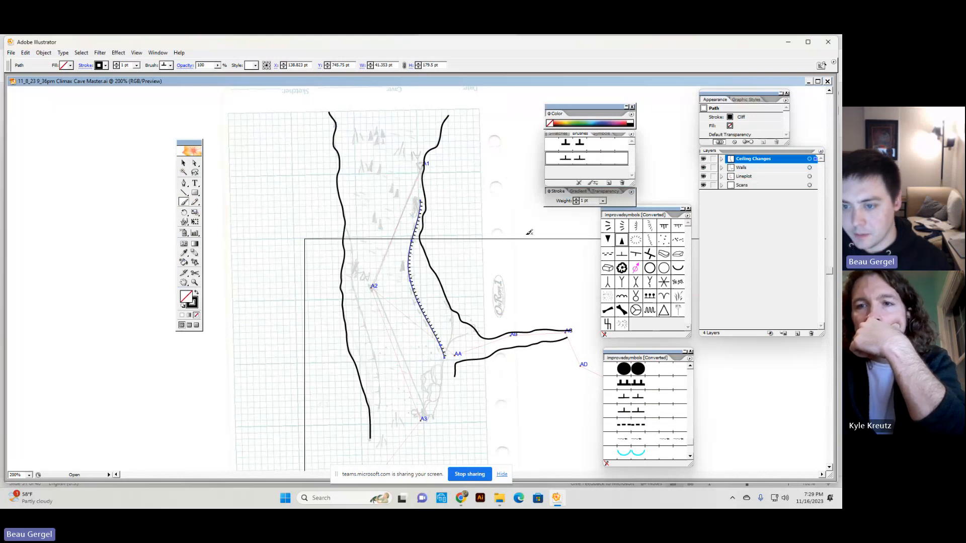
pyautogui.click(595, 161)
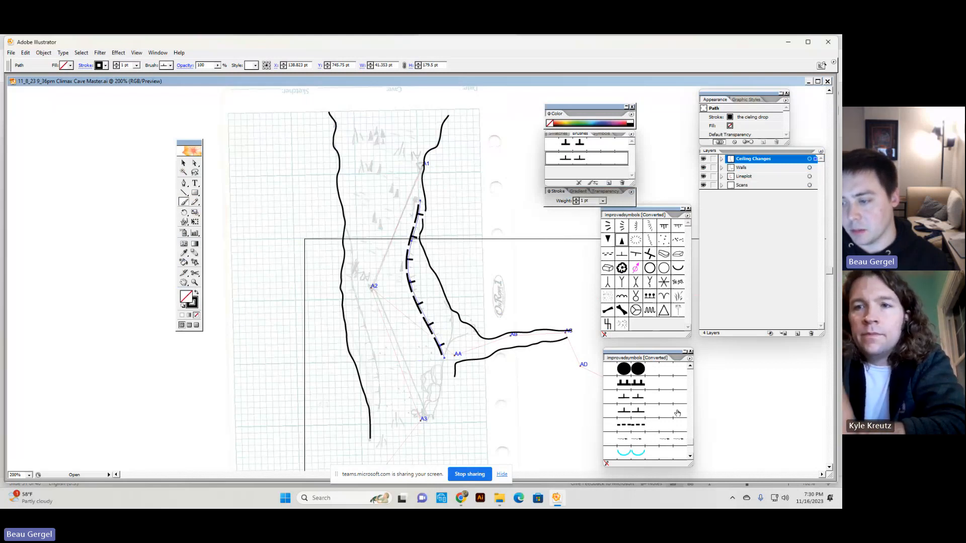
# Step: Add the second tick-mark brush next to "the cieling drop" from the cave-symbol library to the document's brushes
pyautogui.click(689, 456)
pyautogui.scroll(1, 692, 446)
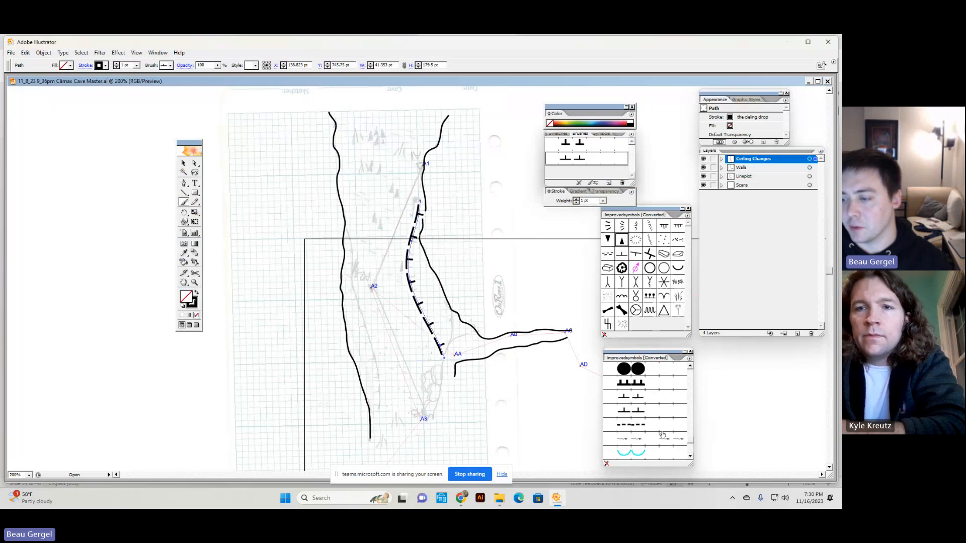
pyautogui.click(635, 398)
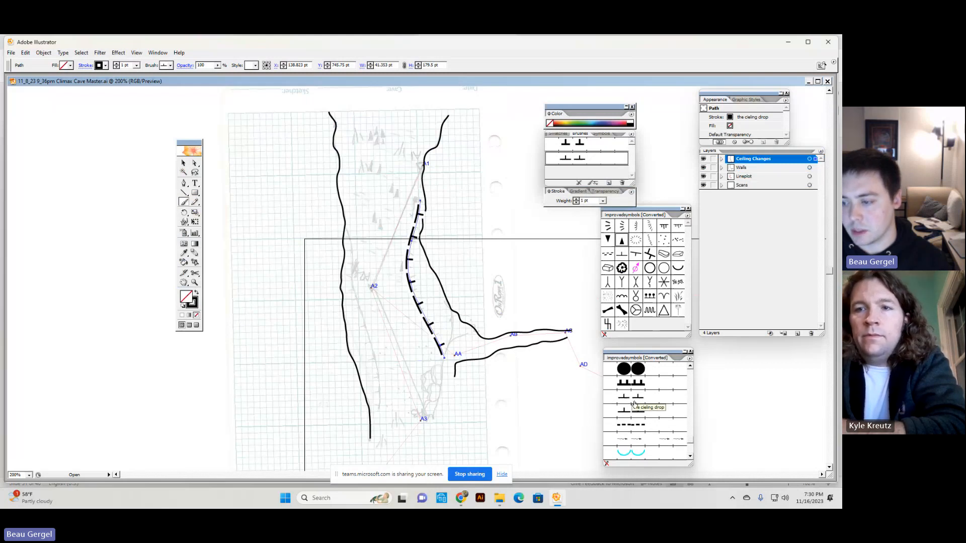
pyautogui.click(633, 406)
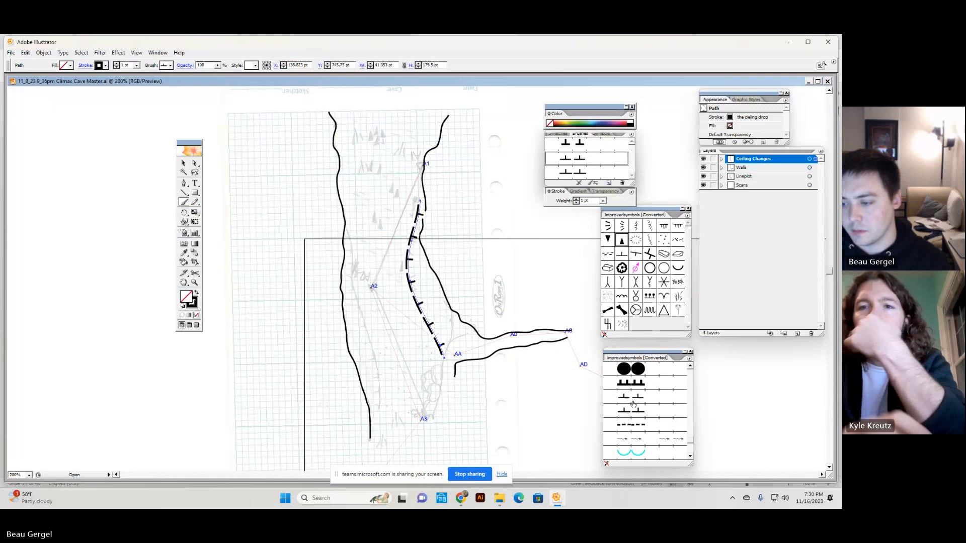
pyautogui.click(690, 366)
pyautogui.click(691, 366)
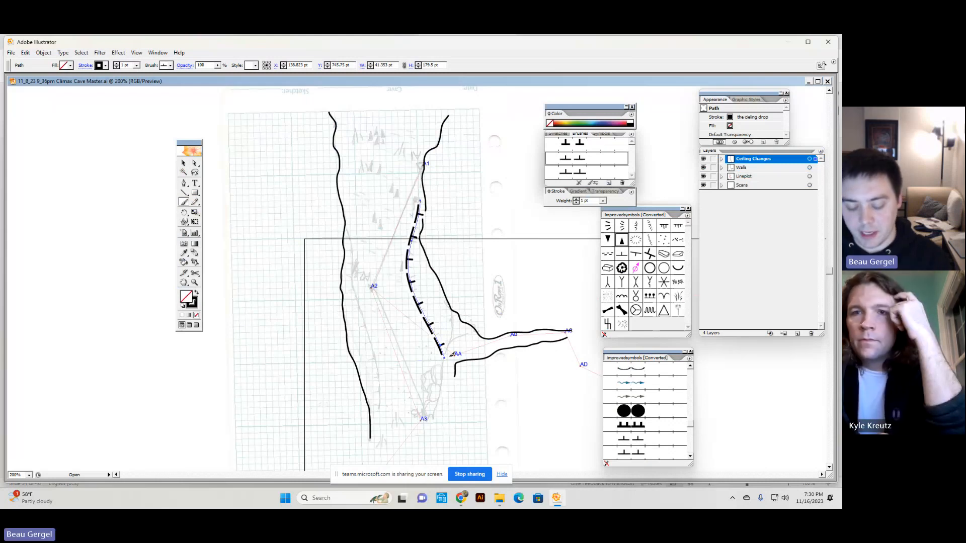
# Step: Move the ceiling-drop line about 6.5 pt west and 2.5 pt up, away from the east wall
pyautogui.press('v')
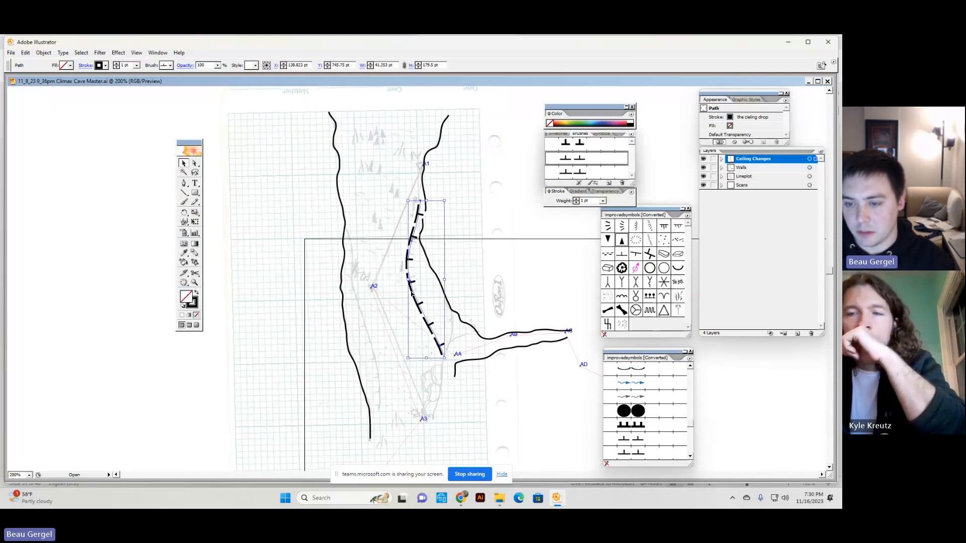
pyautogui.rightClick(412, 286)
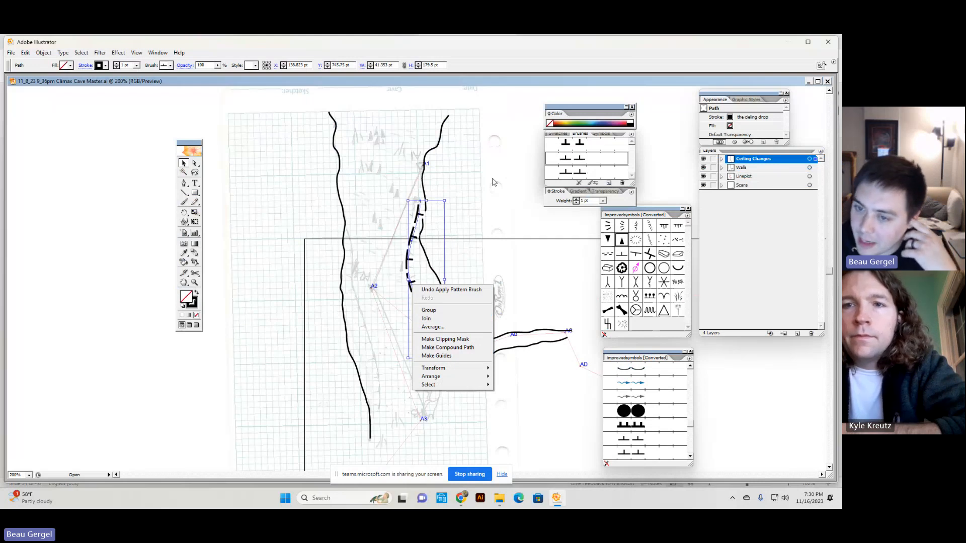
pyautogui.click(417, 226)
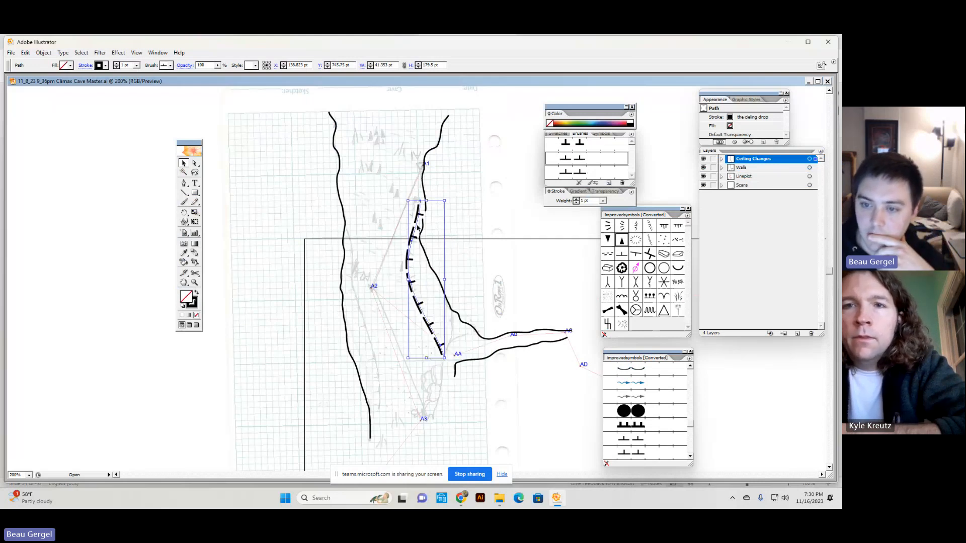
pyautogui.moveTo(417, 226); pyautogui.dragTo(411, 224)
# Step: Repaint the ceiling-drop line's ends to meet the wall near AA and reach up beside A1, about 234 pt tall overall
pyautogui.press('b')
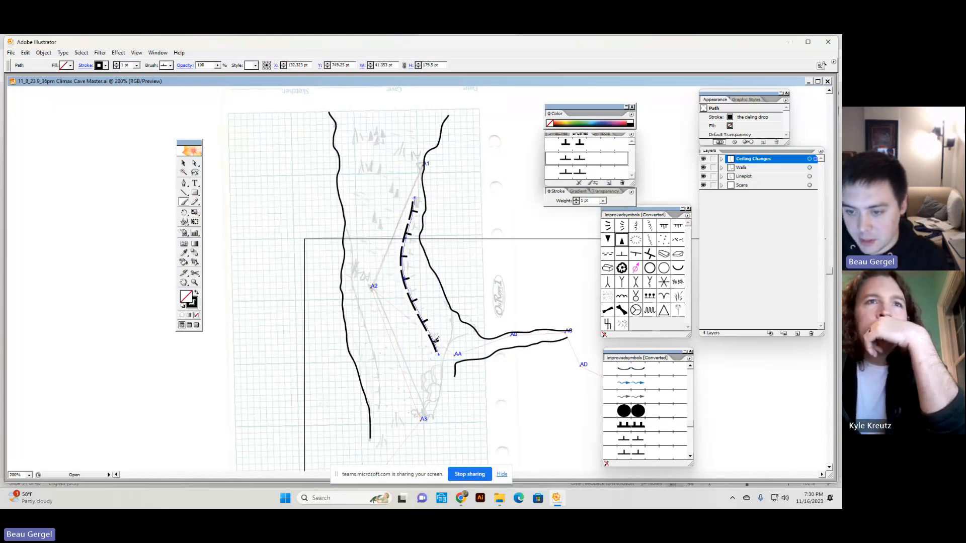
pyautogui.moveTo(436, 347); pyautogui.dragTo(457, 359)
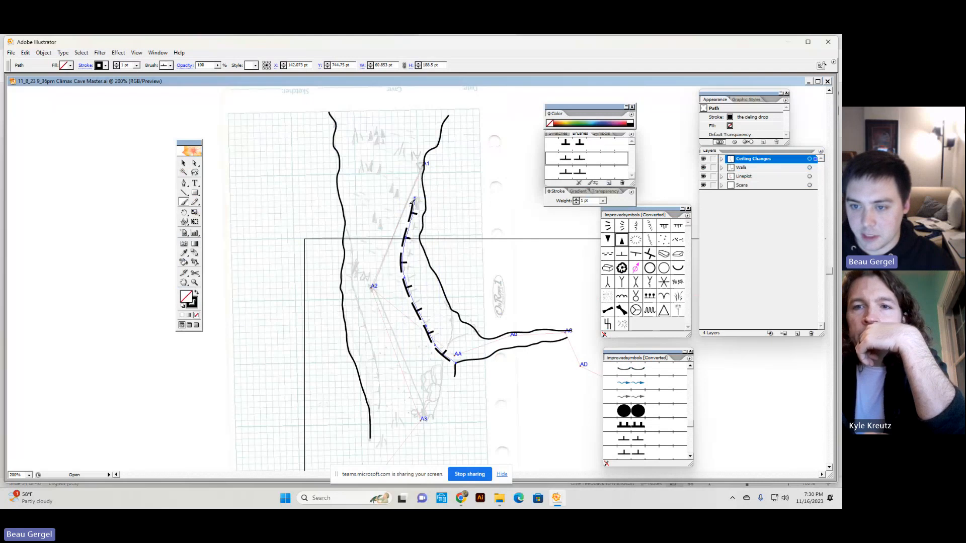
pyautogui.moveTo(413, 200); pyautogui.dragTo(412, 159)
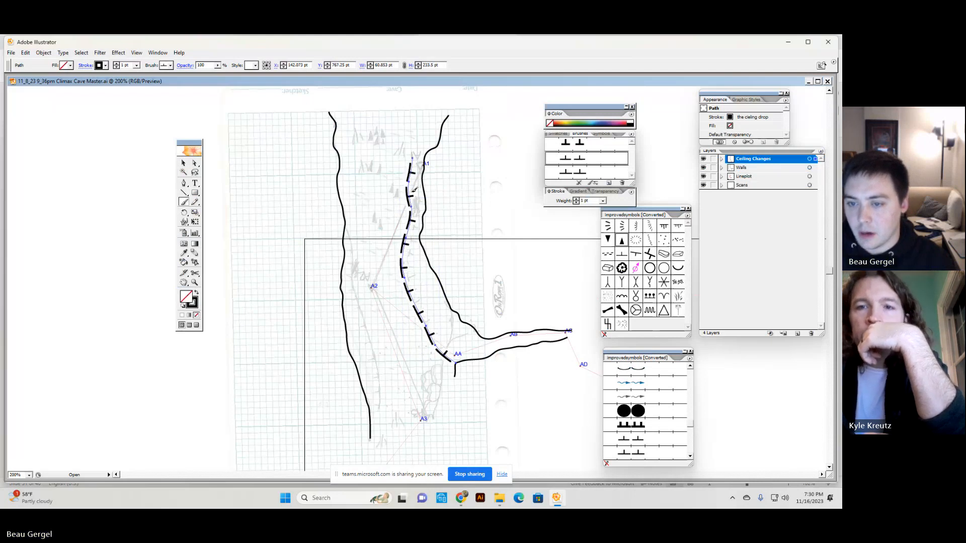
# Step: Inspect "the cieling drop" brush's pattern options without changing them, and place an upward black triangle symbol west of the cave passage
pyautogui.doubleClick(585, 158)
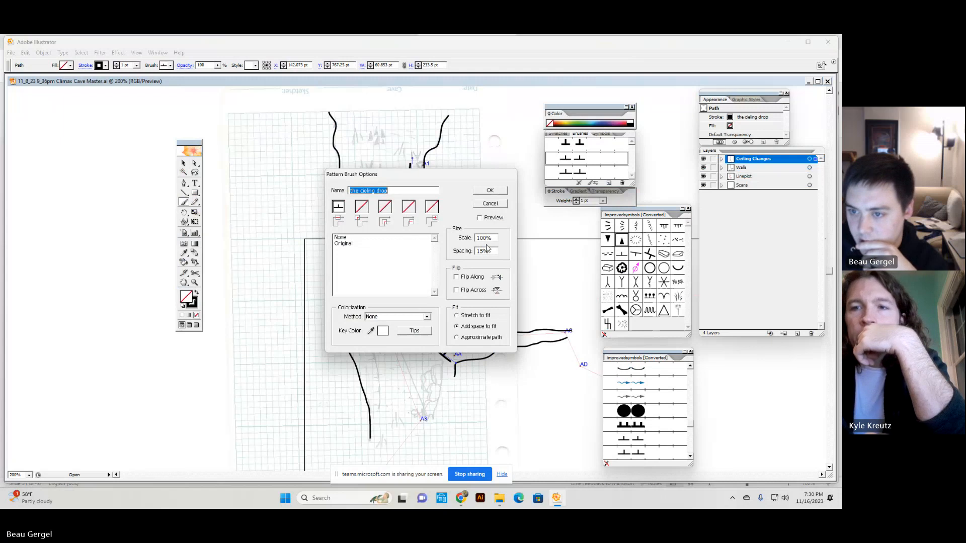
pyautogui.click(490, 204)
pyautogui.click(600, 133)
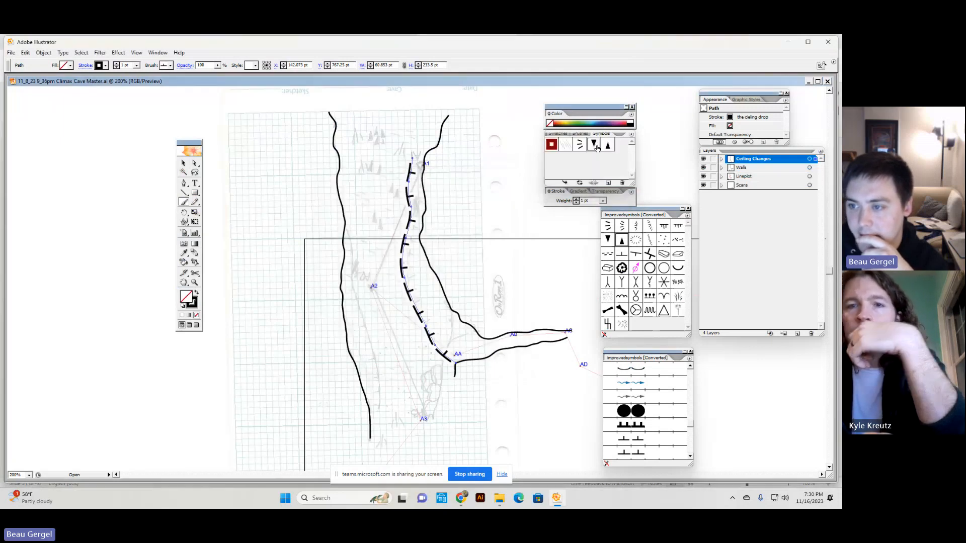
pyautogui.moveTo(246, 242); pyautogui.dragTo(241, 236)
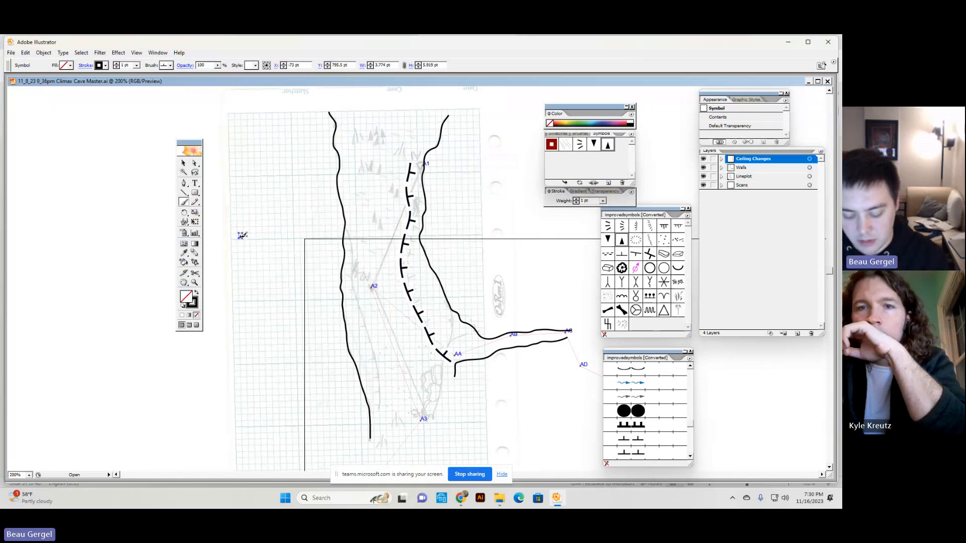
# Step: Create a new pattern brush from the placed triangle symbol with its spacing set to 50%
pyautogui.hotkey('ctrl', '+')
pyautogui.hotkey('ctrl', '+')
pyautogui.hotkey('ctrl', '+')
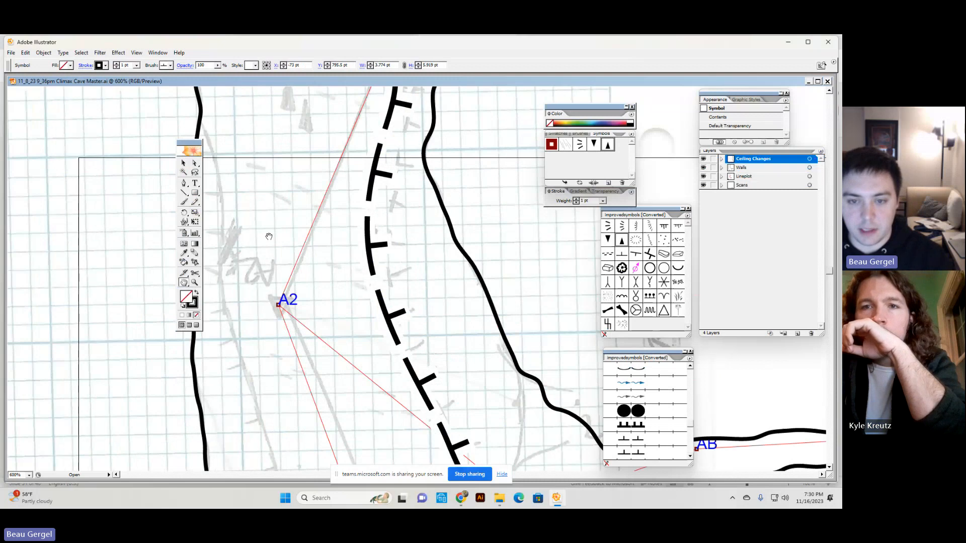
pyautogui.moveTo(269, 236); pyautogui.dragTo(733, 362)
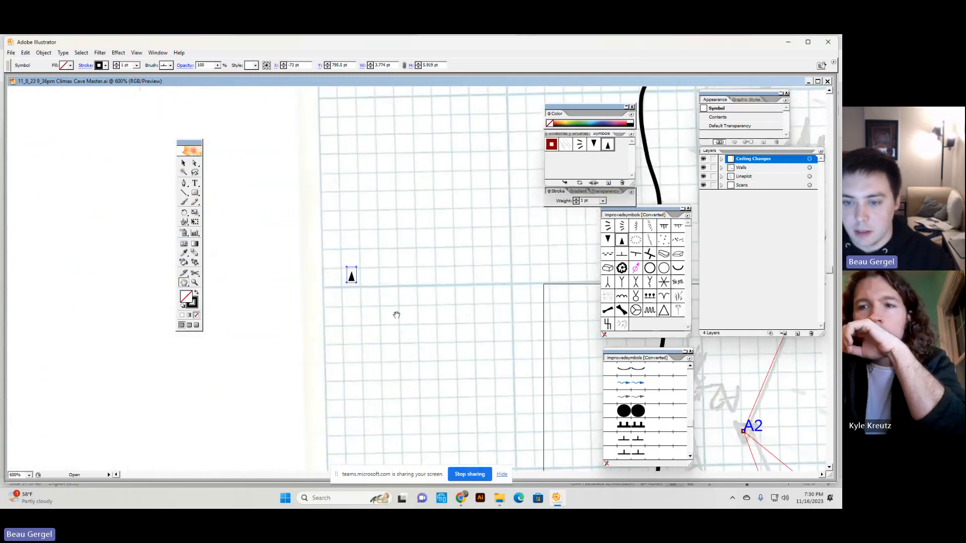
pyautogui.click(580, 134)
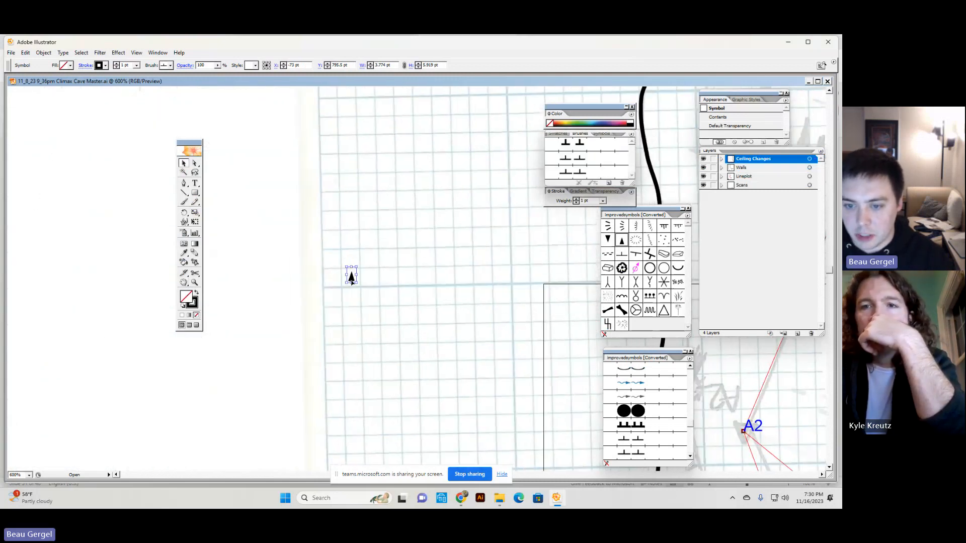
pyautogui.moveTo(351, 277)
pyautogui.mouseDown()
pyautogui.moveTo(411, 231)
pyautogui.moveTo(587, 166)
pyautogui.mouseUp()
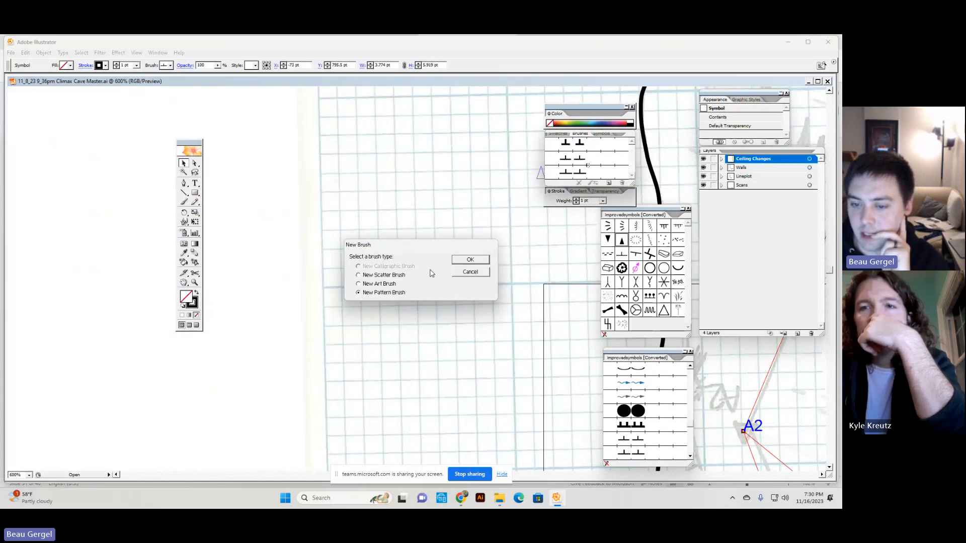
pyautogui.click(462, 262)
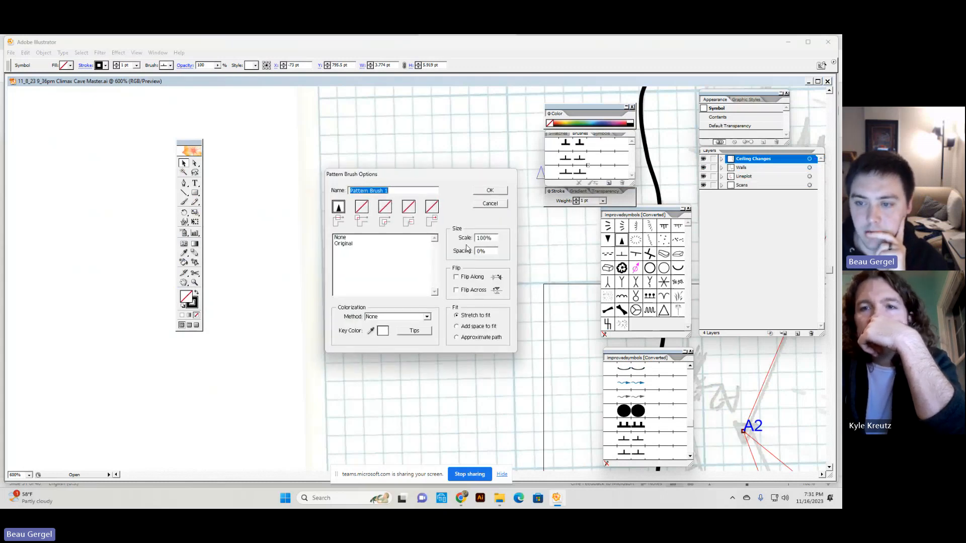
pyautogui.click(472, 250)
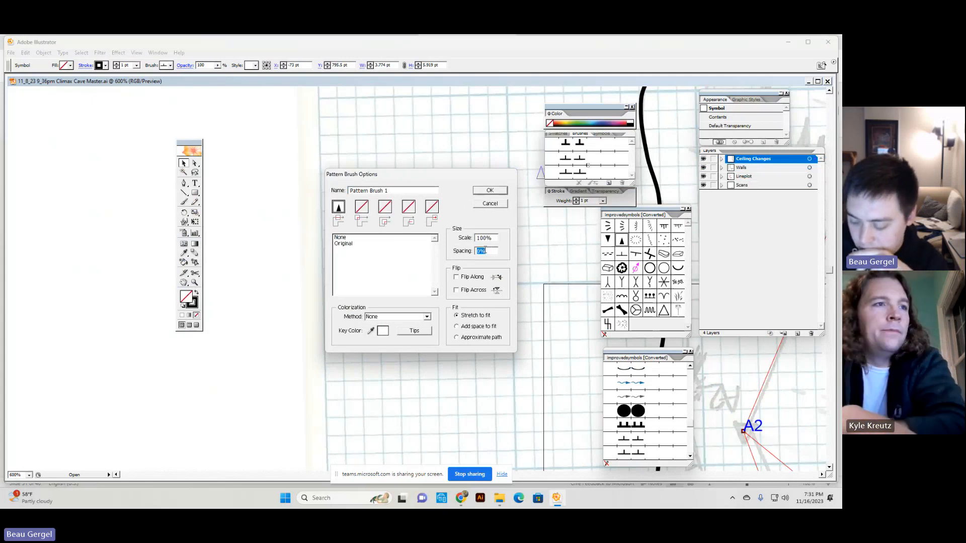
pyautogui.write('50')
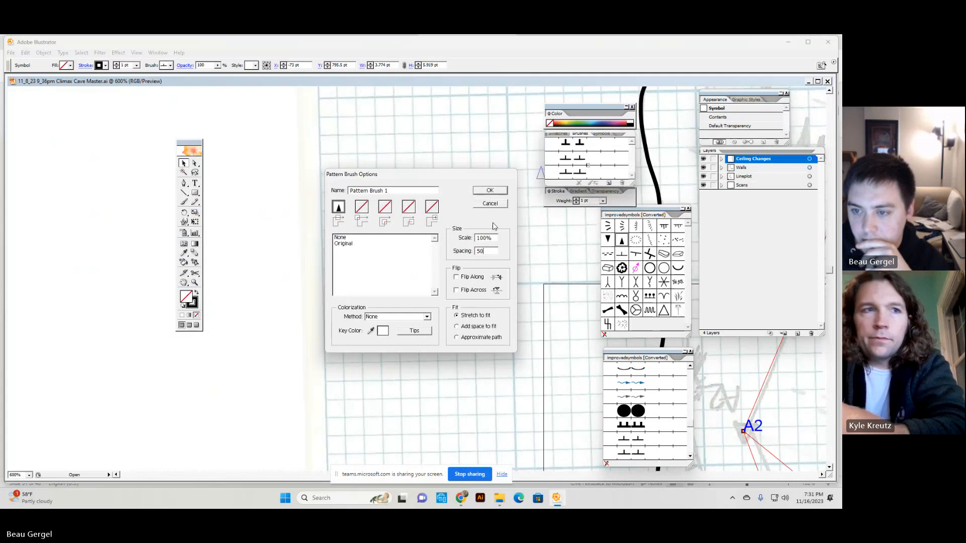
pyautogui.click(489, 191)
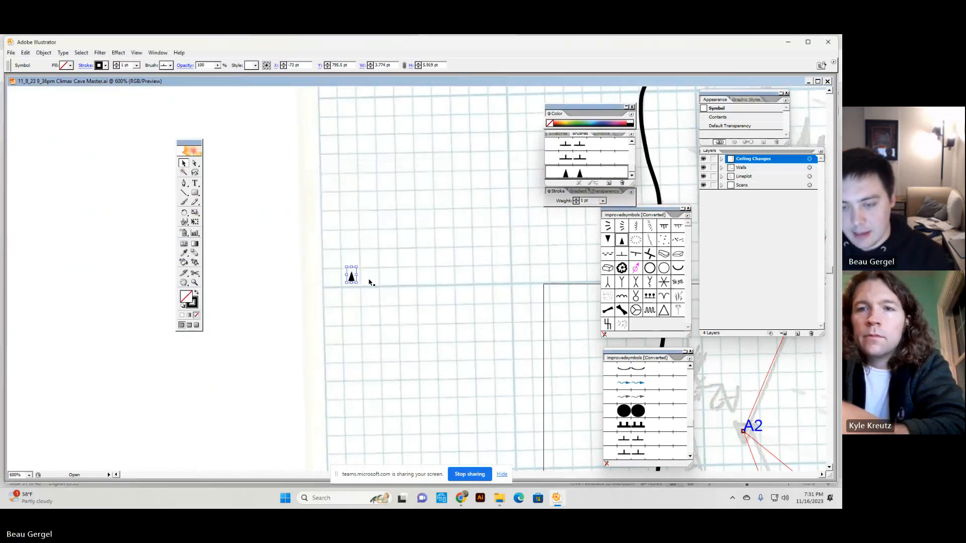
# Step: Paint several test strokes around the triangle symbol with the triangle pattern brush, including a large closed loop
pyautogui.press('b')
pyautogui.moveTo(398, 228); pyautogui.dragTo(393, 387)
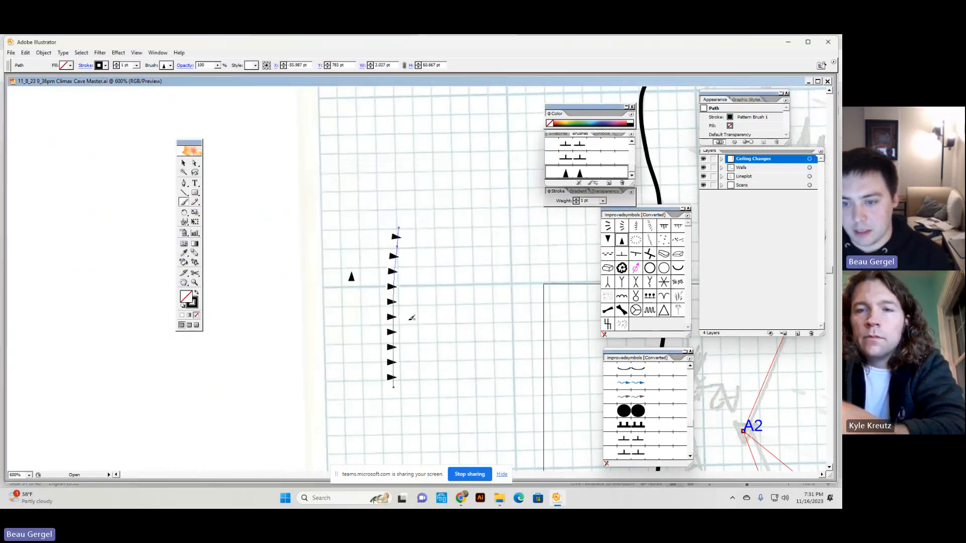
pyautogui.moveTo(400, 228)
pyautogui.mouseDown()
pyautogui.moveTo(268, 258)
pyautogui.moveTo(255, 324)
pyautogui.moveTo(333, 407)
pyautogui.moveTo(374, 413)
pyautogui.moveTo(398, 384)
pyautogui.moveTo(394, 345)
pyautogui.mouseUp()
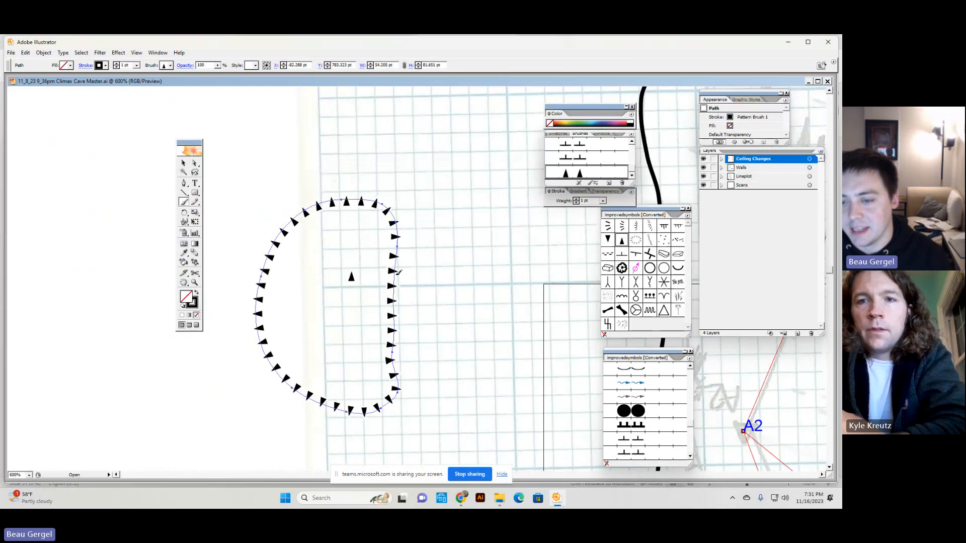
pyautogui.moveTo(399, 272); pyautogui.dragTo(407, 250)
pyautogui.moveTo(424, 215)
pyautogui.mouseDown()
pyautogui.moveTo(487, 399)
pyautogui.moveTo(417, 149)
pyautogui.mouseUp()
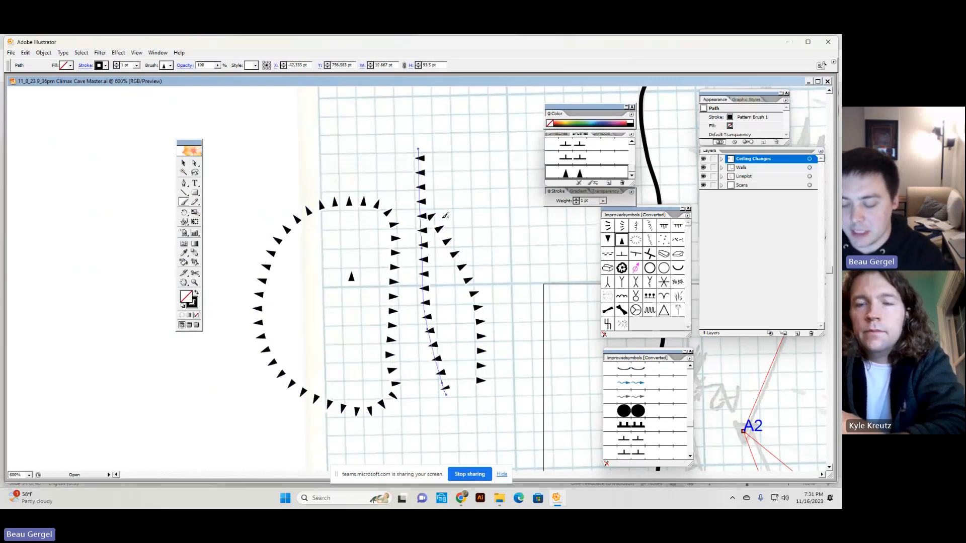
# Step: Undo the last test stroke and delete the remaining triangle strokes and the placed triangle symbol
pyautogui.hotkey('ctrl', 'z')
pyautogui.press('v')
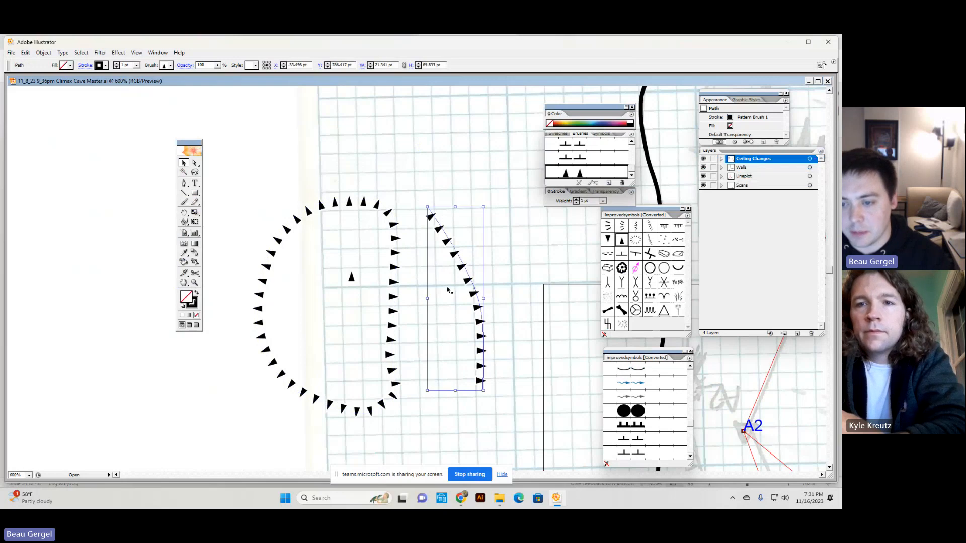
pyautogui.press('Delete')
pyautogui.click(393, 297)
pyautogui.press('Delete')
pyautogui.click(351, 277)
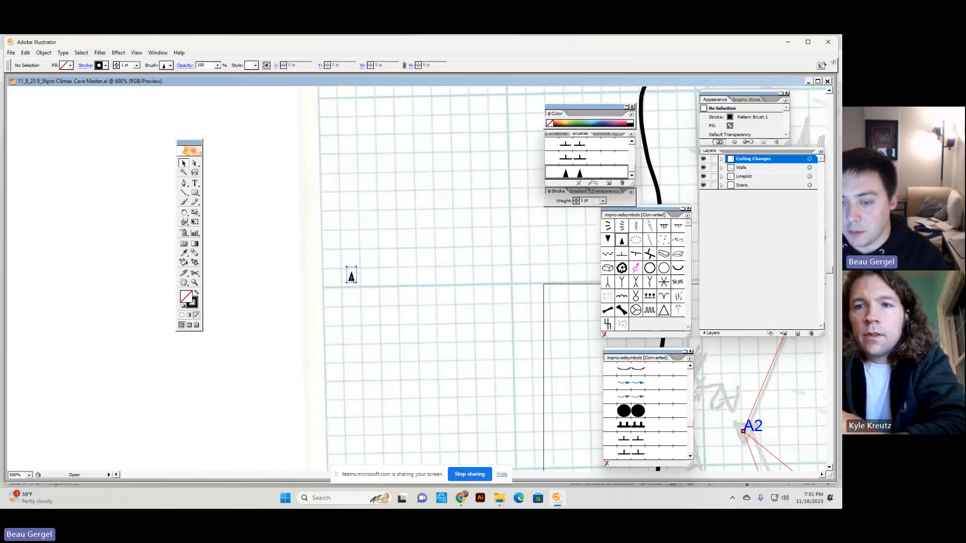
pyautogui.press('Delete')
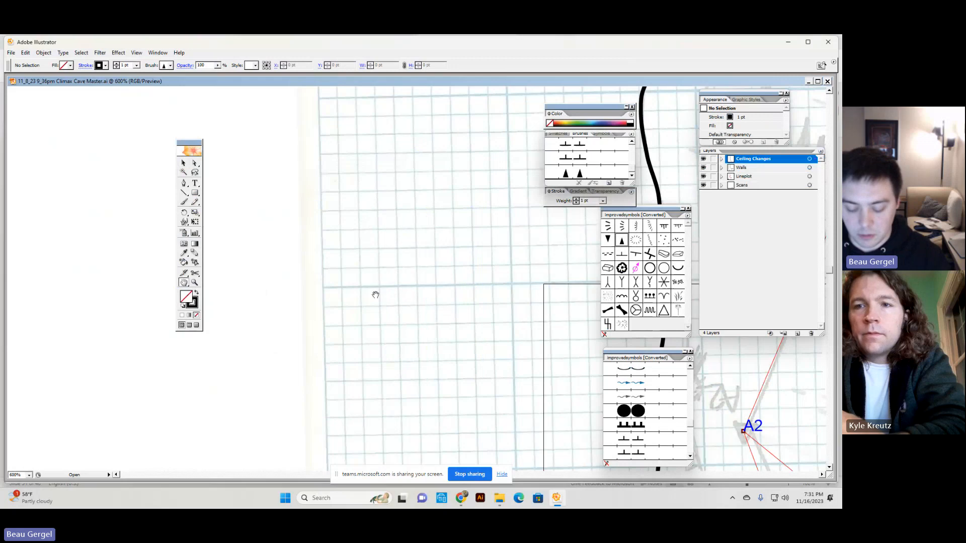
# Step: Place the dashed-line symbol from the cave-symbol library inside the passage between the west wall and the ceiling-drop line, above A2
pyautogui.hotkey('ctrl', '-')
pyautogui.hotkey('ctrl', '-')
pyautogui.hotkey('ctrl', '-')
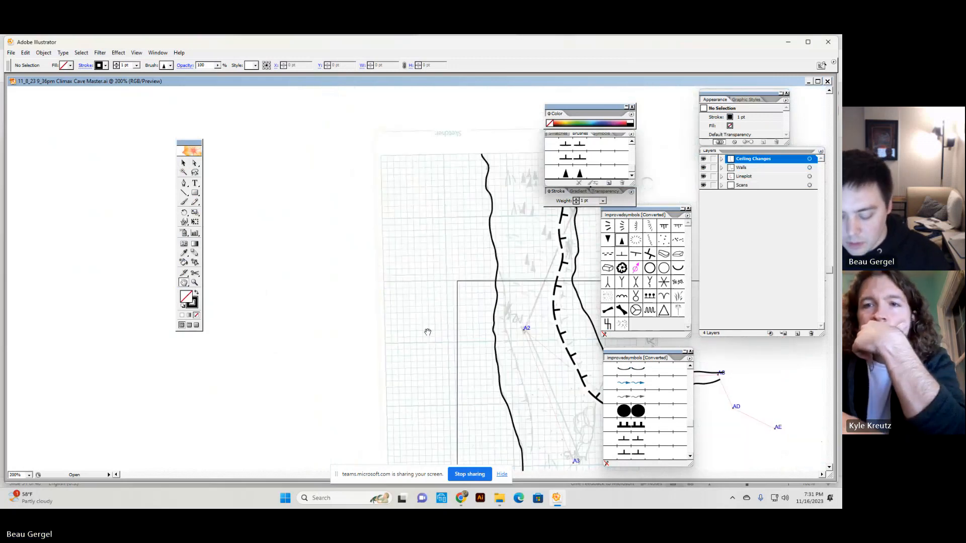
pyautogui.hscroll(5, 428, 332)
pyautogui.scroll(2, 427, 332)
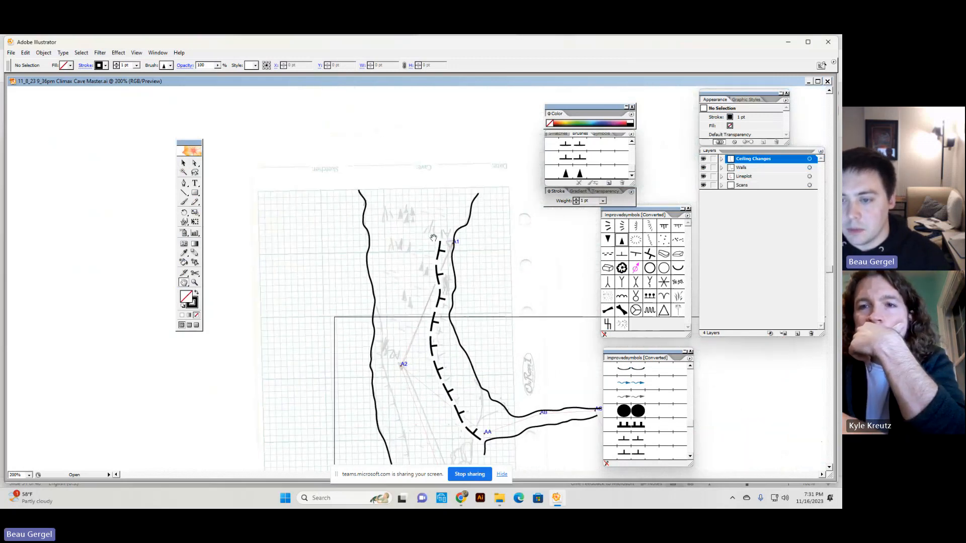
pyautogui.hotkey('ctrl', '+')
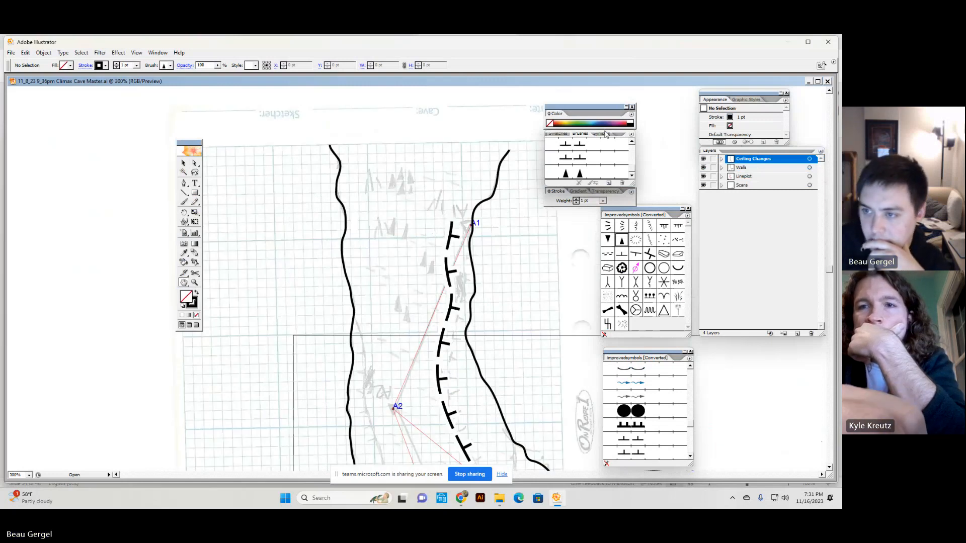
pyautogui.click(559, 134)
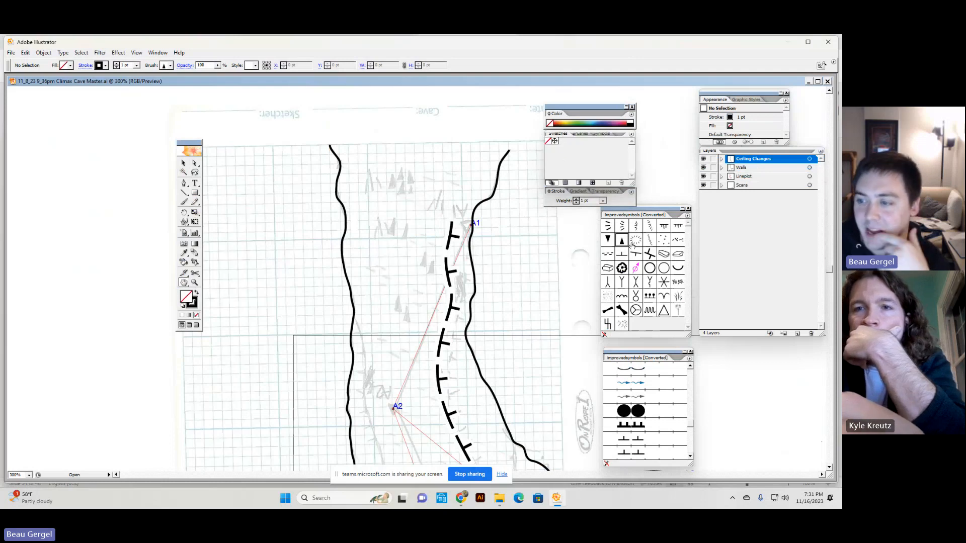
pyautogui.click(594, 134)
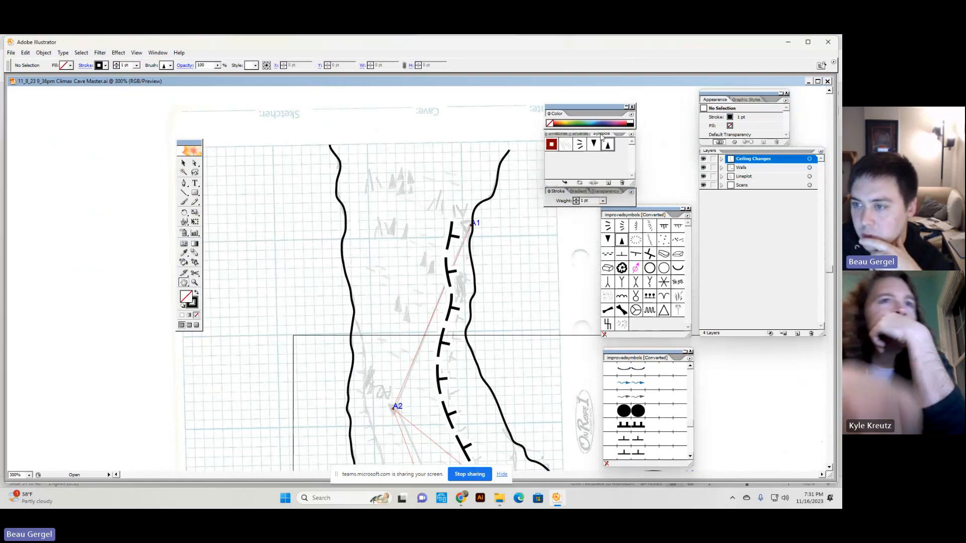
pyautogui.click(564, 135)
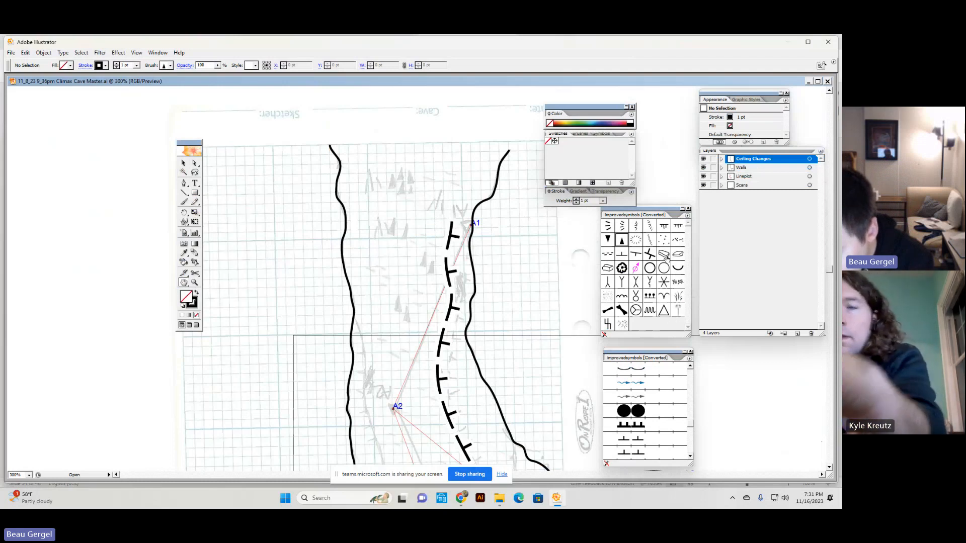
pyautogui.moveTo(610, 258); pyautogui.dragTo(398, 289)
pyautogui.press('v')
pyautogui.keyDown('shift'); pyautogui.click(399, 296); pyautogui.keyUp('shift')
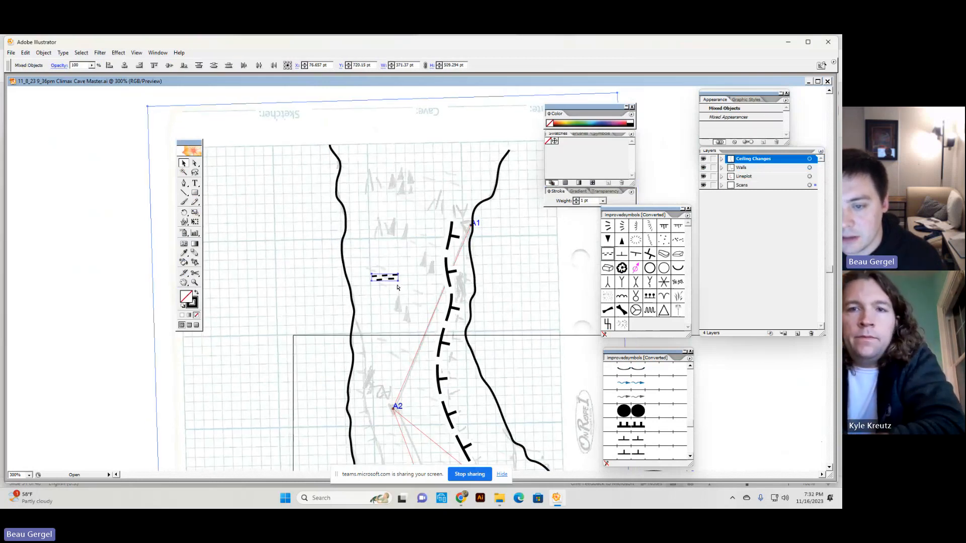
pyautogui.hotkey('ctrl', 'z')
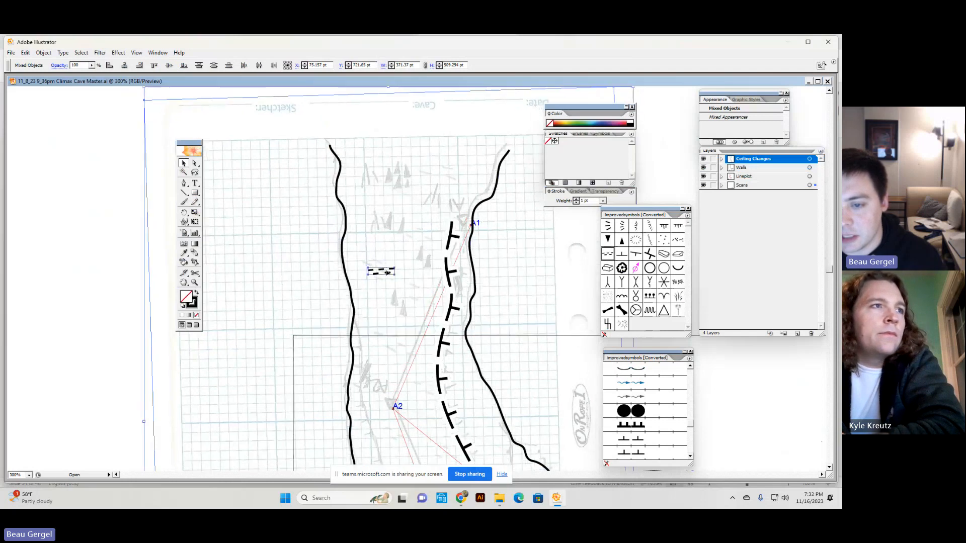
pyautogui.hotkey('ctrl', 'z')
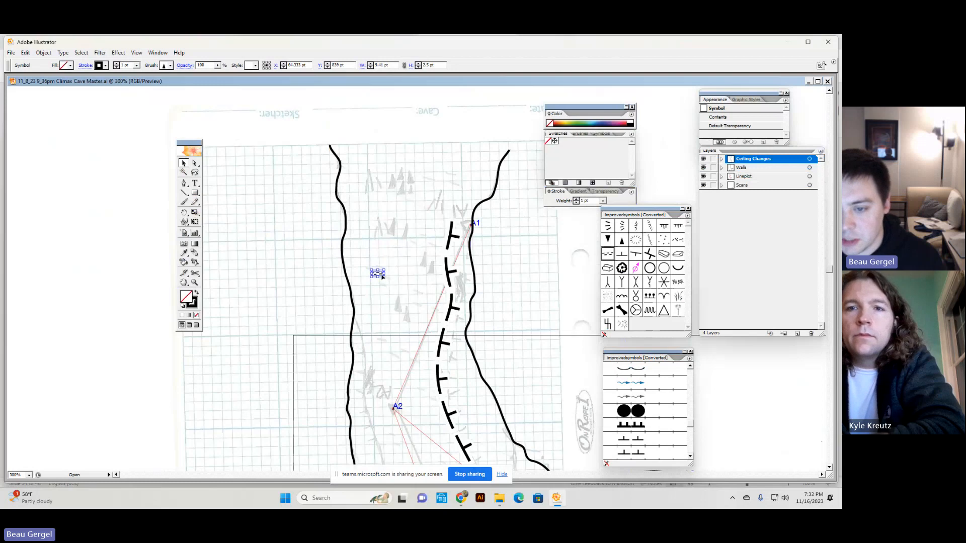
# Step: Enlarge the dashed-line symbol and tilt it slightly inside the passage between the west wall and the ceiling-drop line
pyautogui.moveTo(378, 273); pyautogui.dragTo(399, 284)
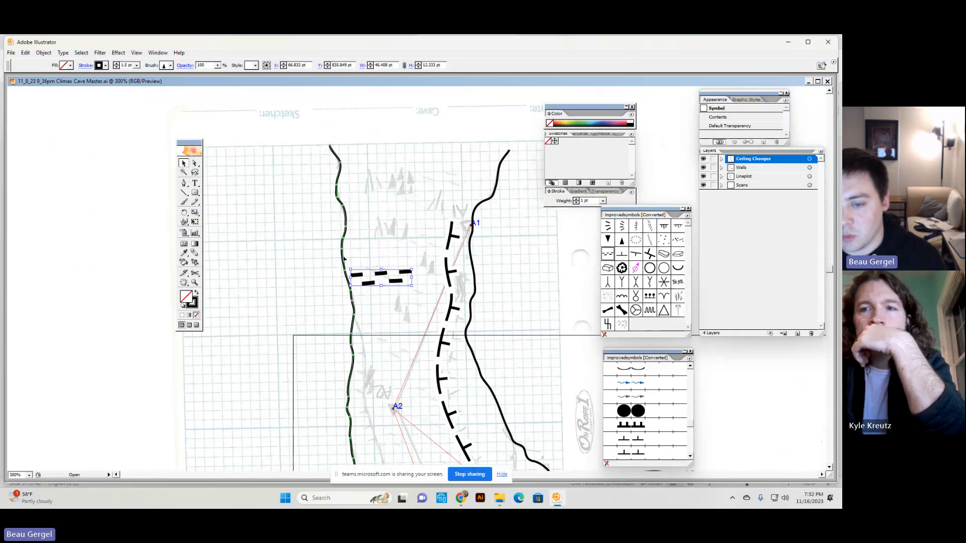
pyautogui.click(343, 258)
pyautogui.click(381, 275)
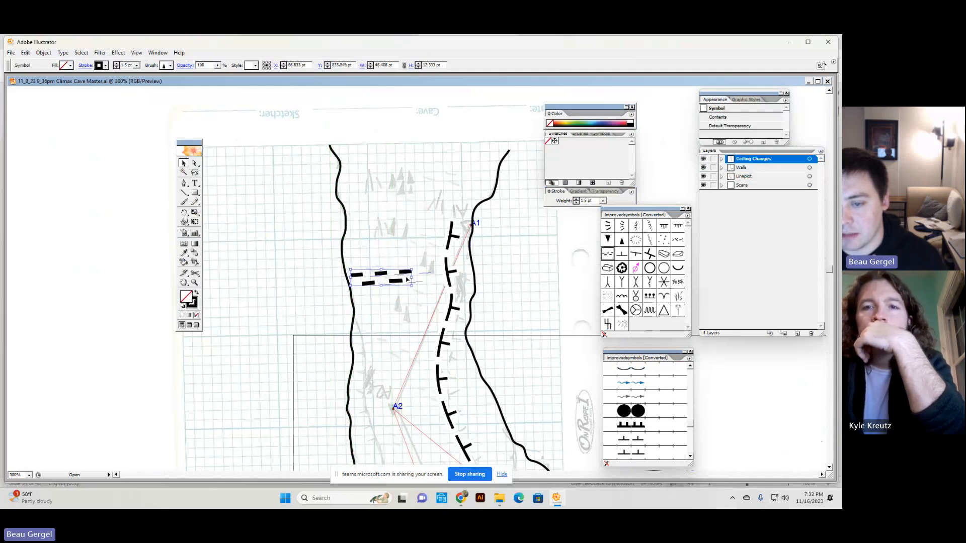
pyautogui.moveTo(407, 280); pyautogui.dragTo(438, 277)
pyautogui.keyDown('shift'); pyautogui.click(437, 272); pyautogui.keyUp('shift')
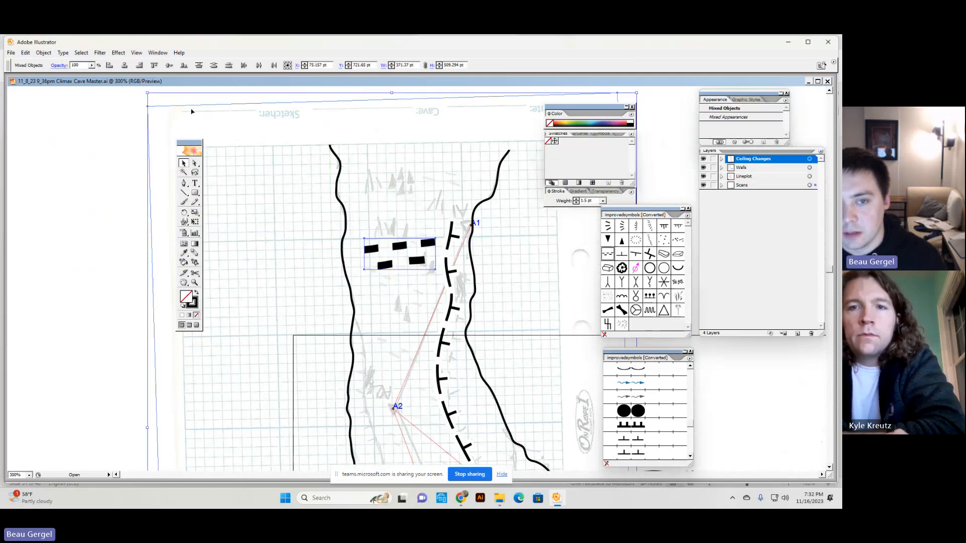
pyautogui.scroll(2, 176, 118)
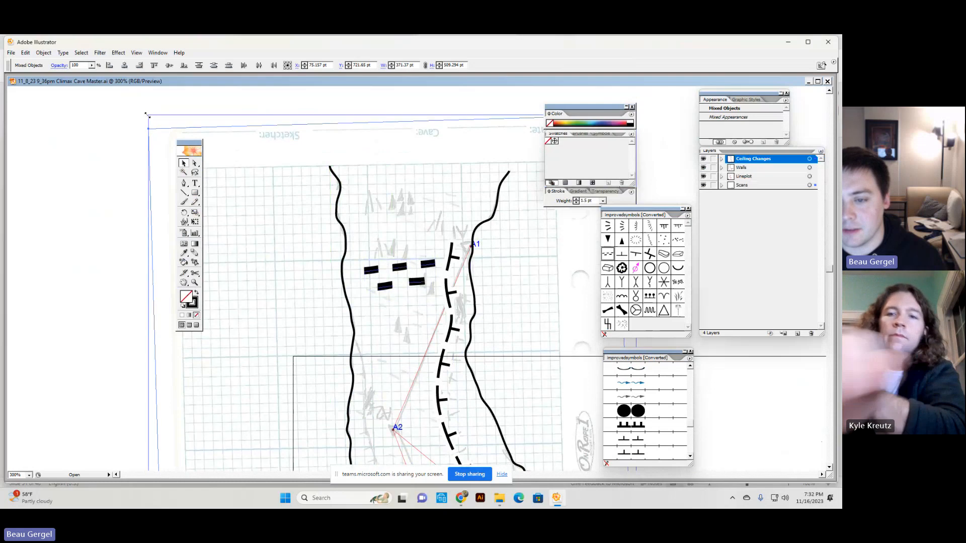
pyautogui.moveTo(146, 114); pyautogui.dragTo(269, 244)
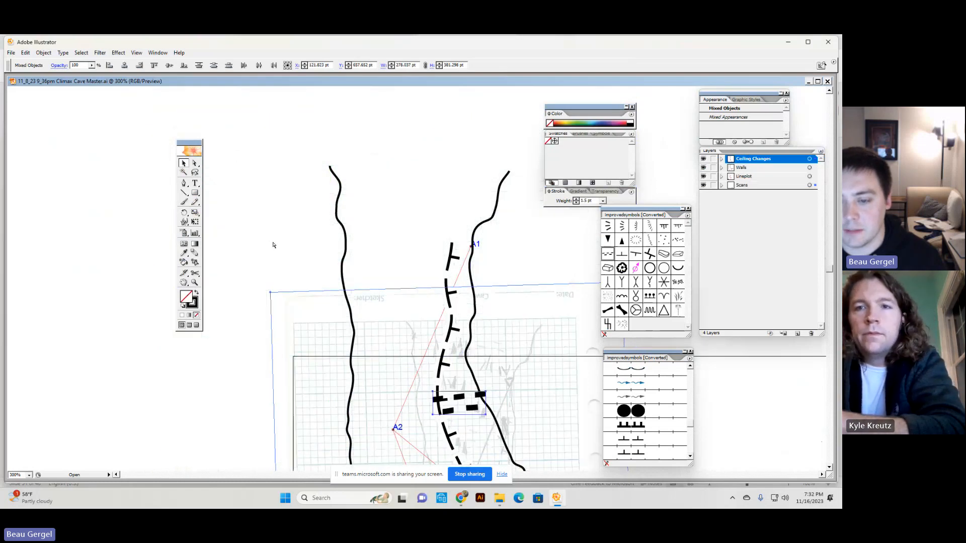
pyautogui.hotkey('ctrl', 'z')
pyautogui.hotkey('ctrl', 'shift', 'a')
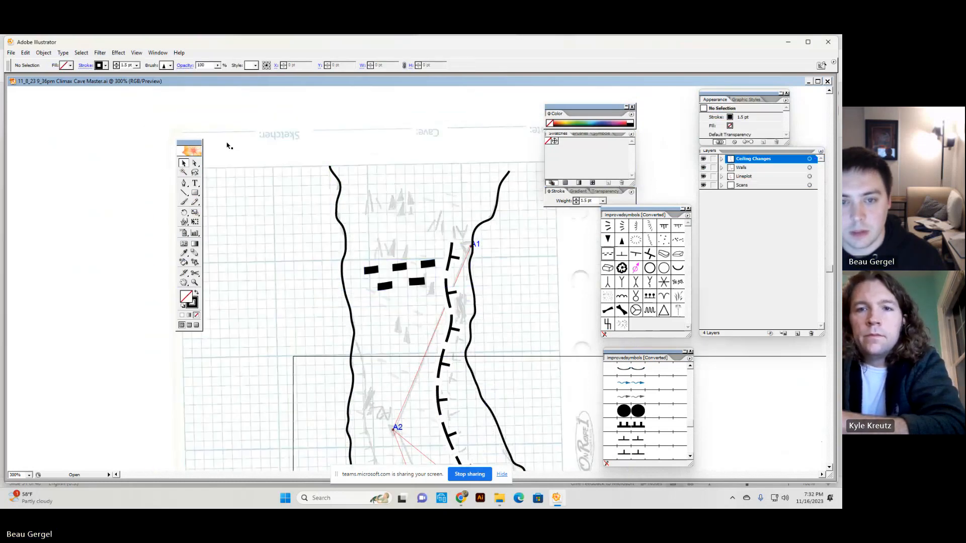
pyautogui.click(151, 133)
pyautogui.moveTo(148, 122); pyautogui.dragTo(343, 141)
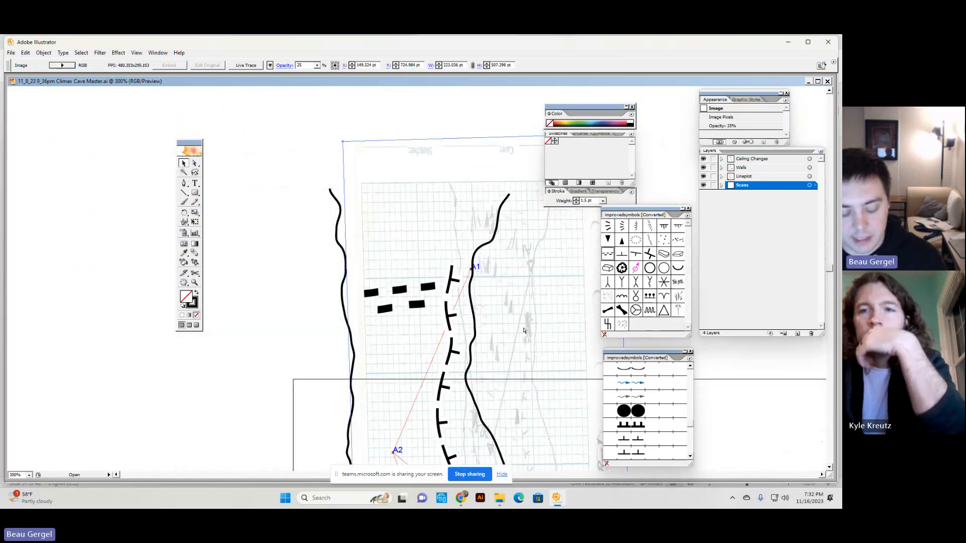
pyautogui.hotkey('ctrl', 'z')
# Step: Delete the enlarged dashed-line symbol from the passage
pyautogui.click(413, 294)
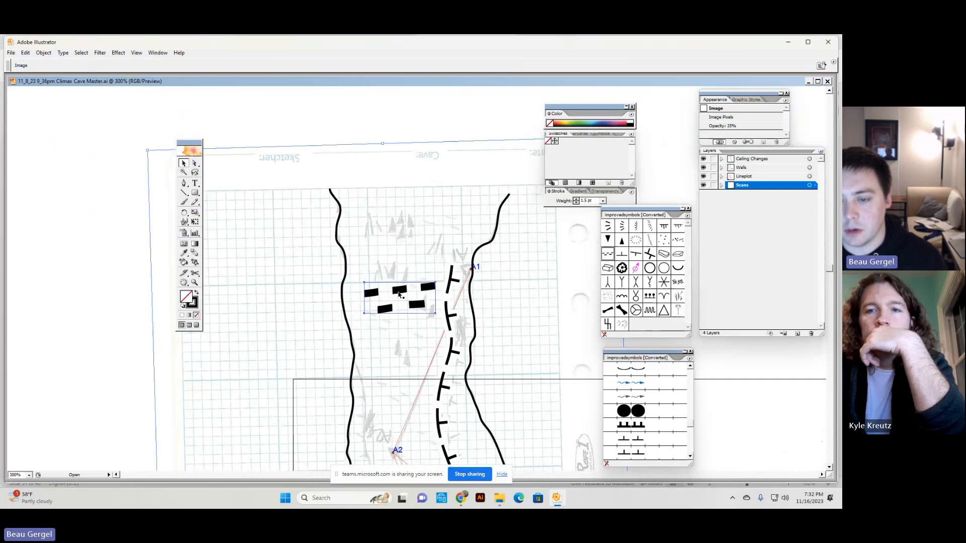
pyautogui.moveTo(420, 310)
pyautogui.mouseDown()
pyautogui.moveTo(440, 334)
pyautogui.moveTo(405, 304)
pyautogui.mouseUp()
pyautogui.press('Delete')
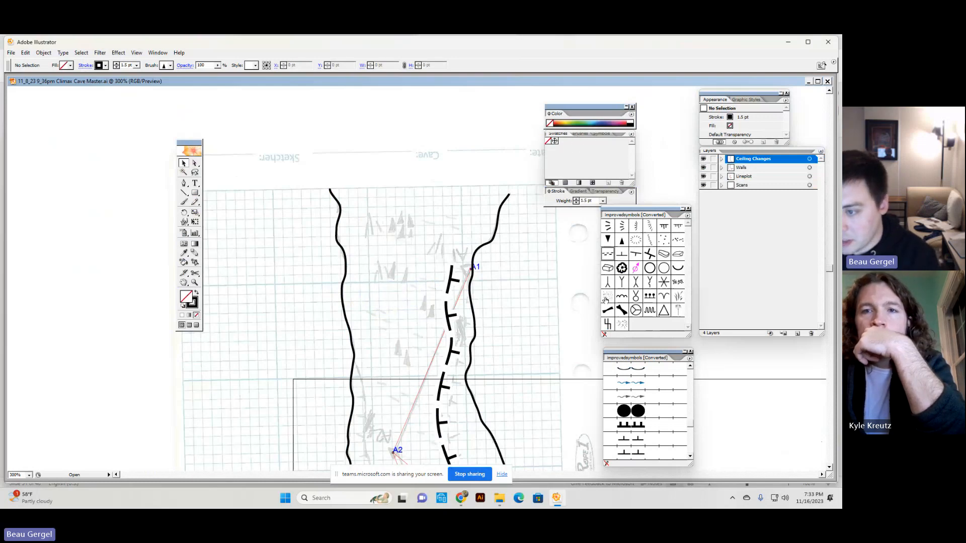
# Step: Place the dashed-line library symbol in the blank area west of the scan and add it as a pattern swatch
pyautogui.moveTo(607, 255); pyautogui.dragTo(241, 166)
pyautogui.moveTo(371, 134); pyautogui.dragTo(574, 155)
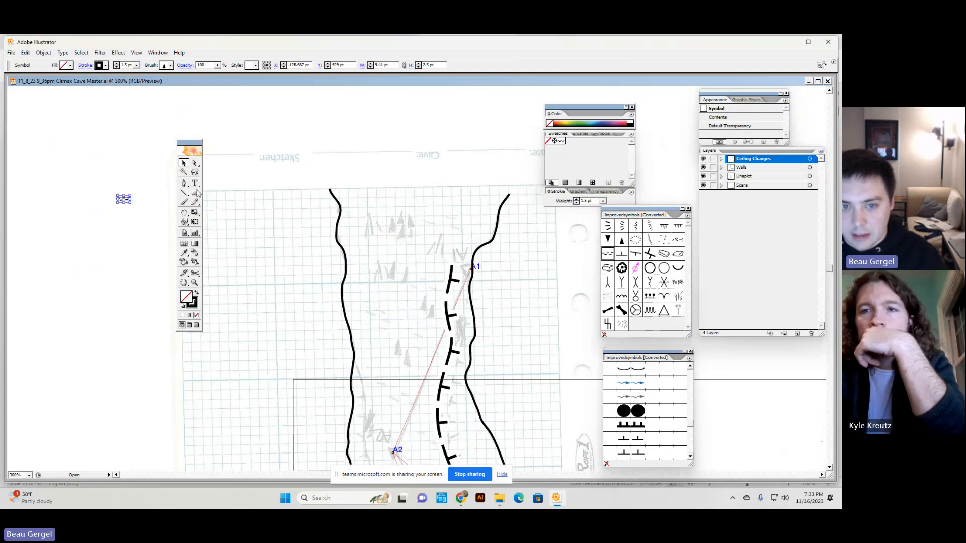
pyautogui.moveTo(190, 143); pyautogui.dragTo(191, 141)
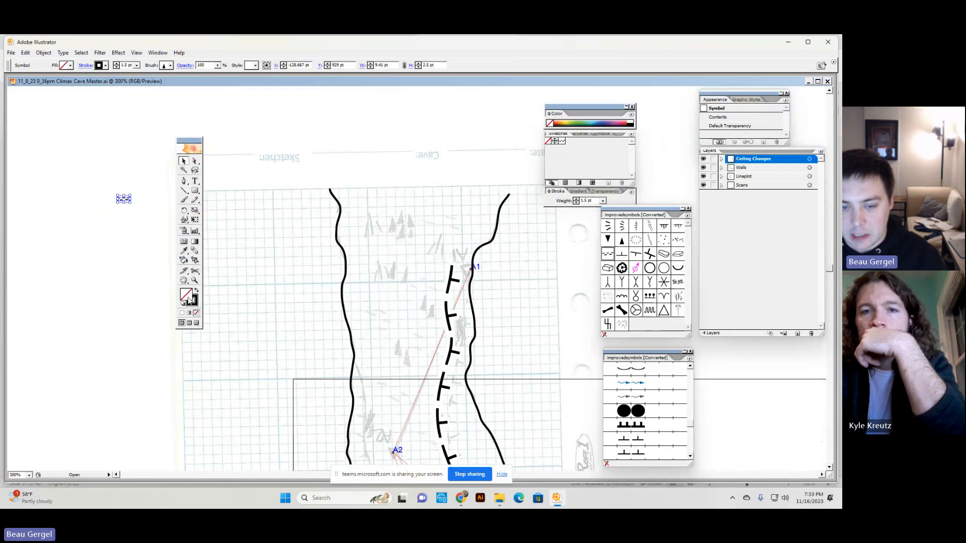
# Step: Draw a long, narrow closed loop with the Pencil above the passage, about 165 pt wide and 23 pt high
pyautogui.click(191, 301)
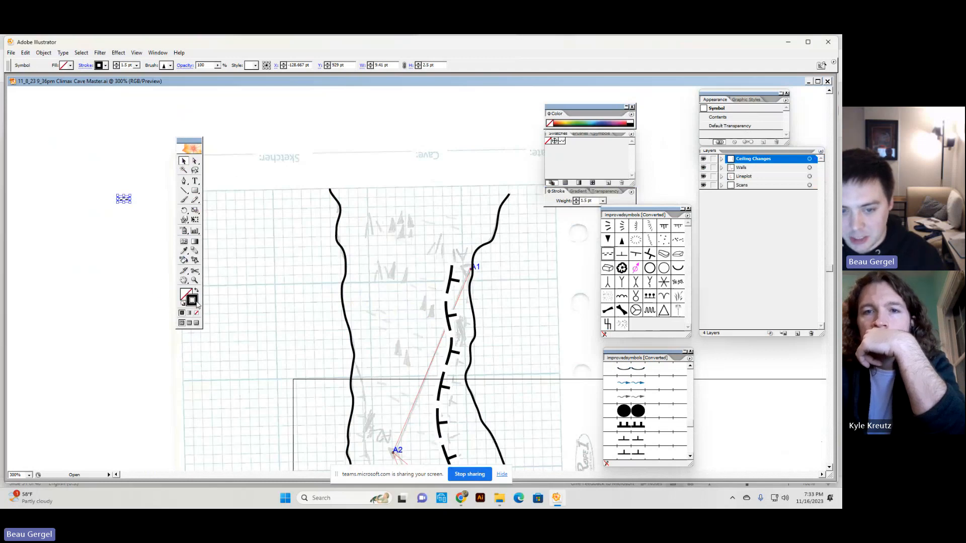
pyautogui.click(187, 296)
pyautogui.press('n')
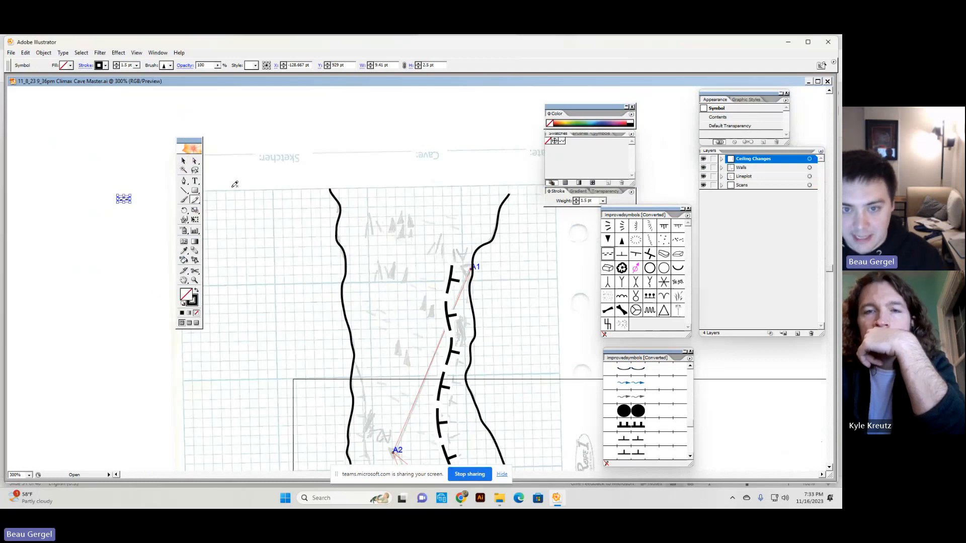
pyautogui.moveTo(229, 136); pyautogui.dragTo(422, 134)
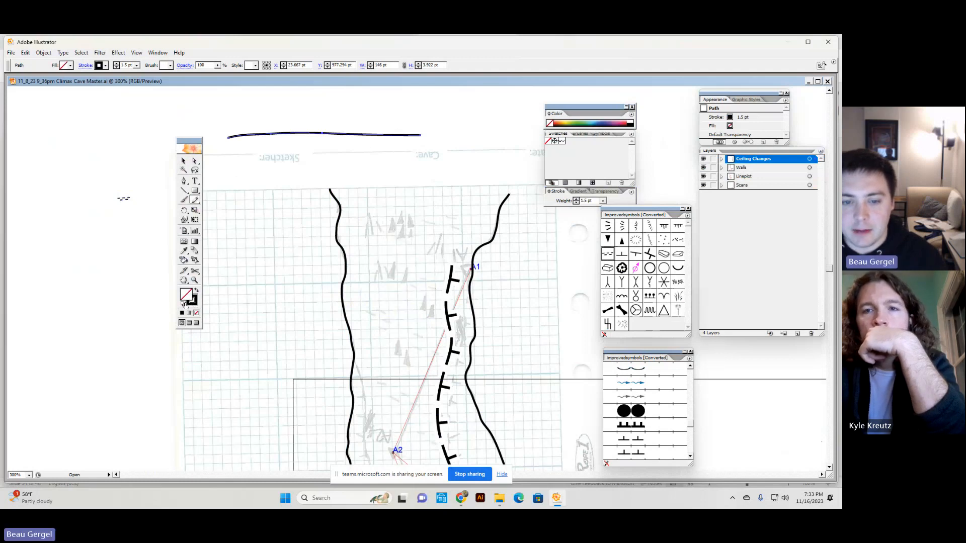
pyautogui.click(193, 304)
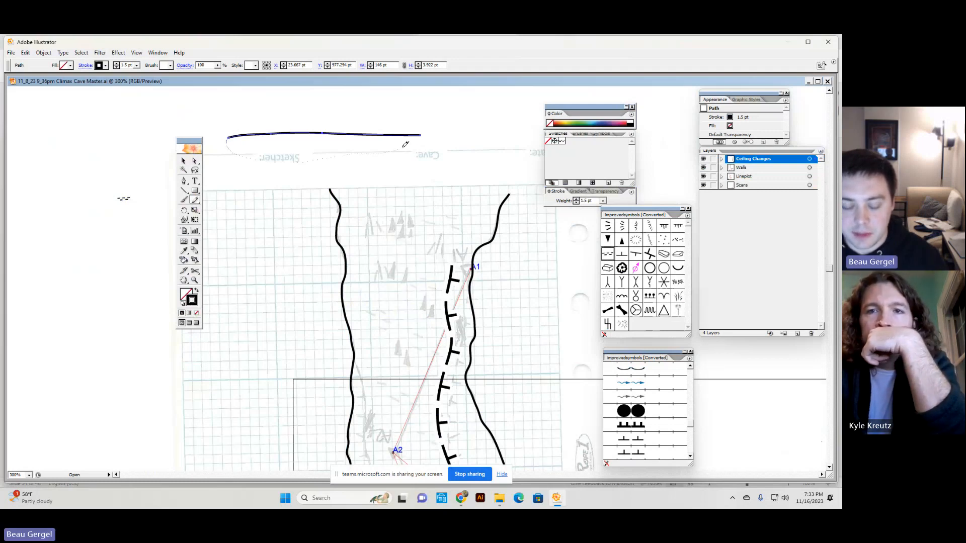
pyautogui.moveTo(405, 145)
pyautogui.mouseDown()
pyautogui.moveTo(442, 140)
pyautogui.moveTo(431, 134)
pyautogui.mouseUp()
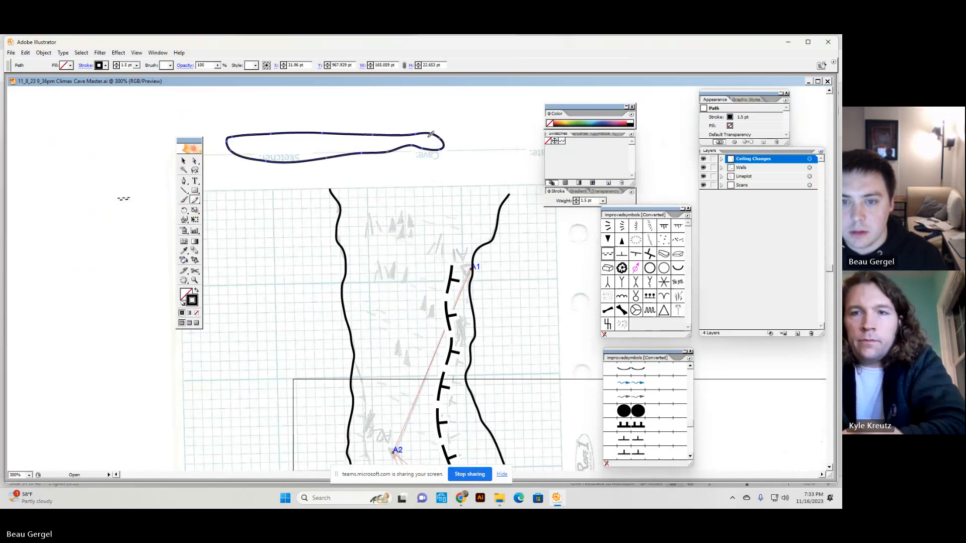
# Step: Move the survey scan down and to the right, and reposition the closed loop in the clear space above the passage
pyautogui.press('v')
pyautogui.click(292, 167)
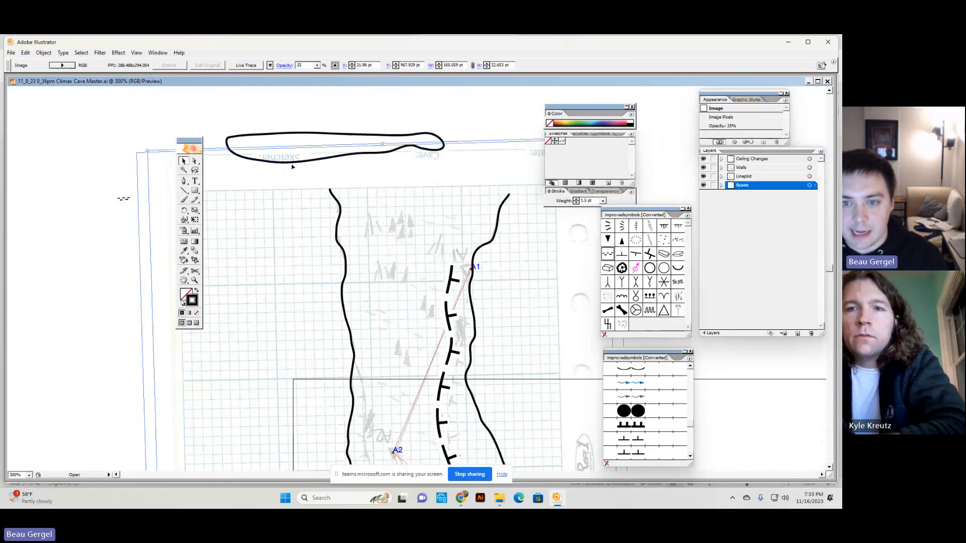
pyautogui.moveTo(292, 167)
pyautogui.mouseDown()
pyautogui.moveTo(437, 247)
pyautogui.moveTo(433, 257)
pyautogui.mouseUp()
pyautogui.click(300, 175)
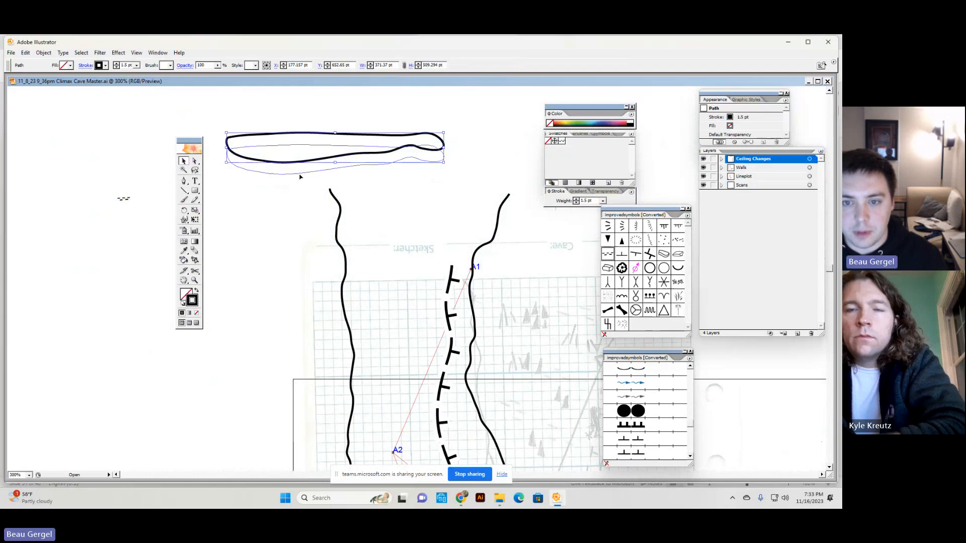
pyautogui.moveTo(300, 176); pyautogui.dragTo(301, 172)
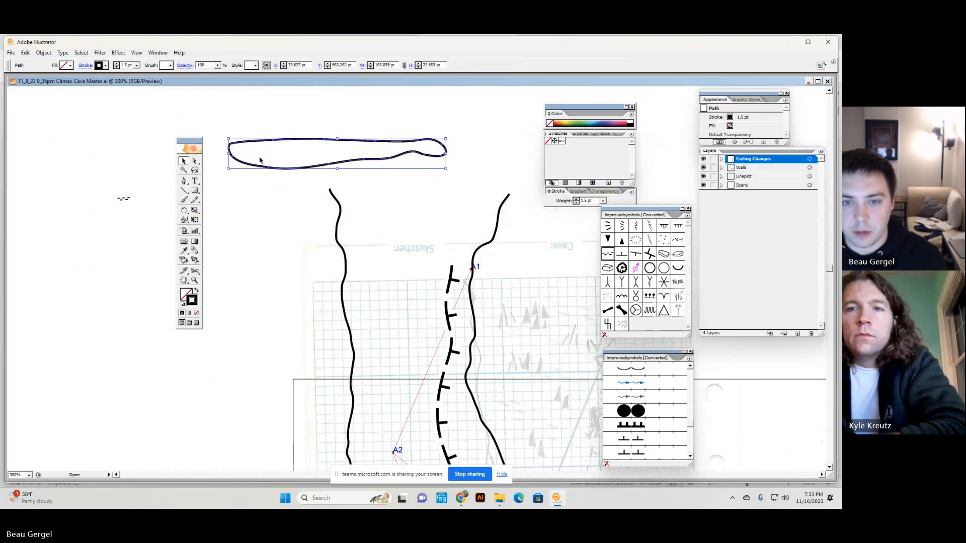
pyautogui.click(186, 301)
pyautogui.click(192, 301)
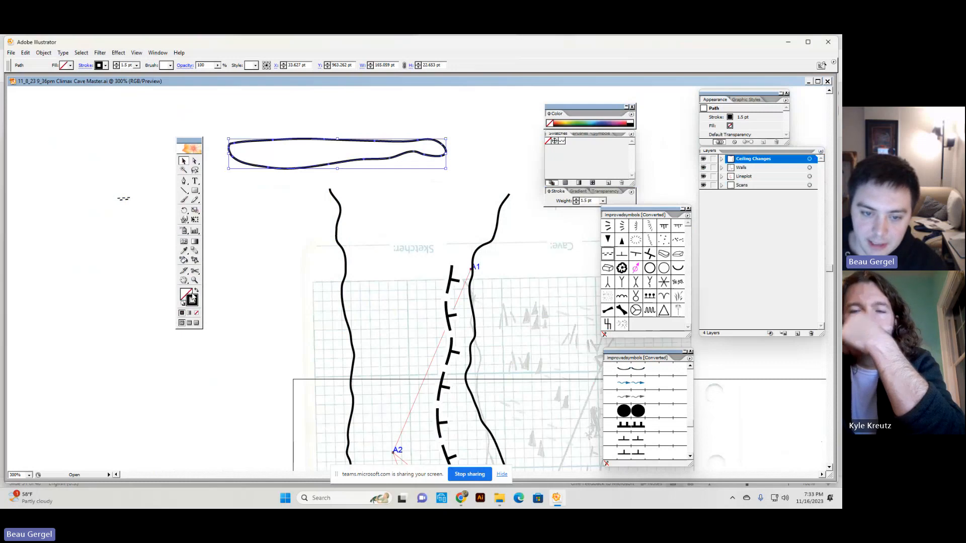
pyautogui.click(191, 293)
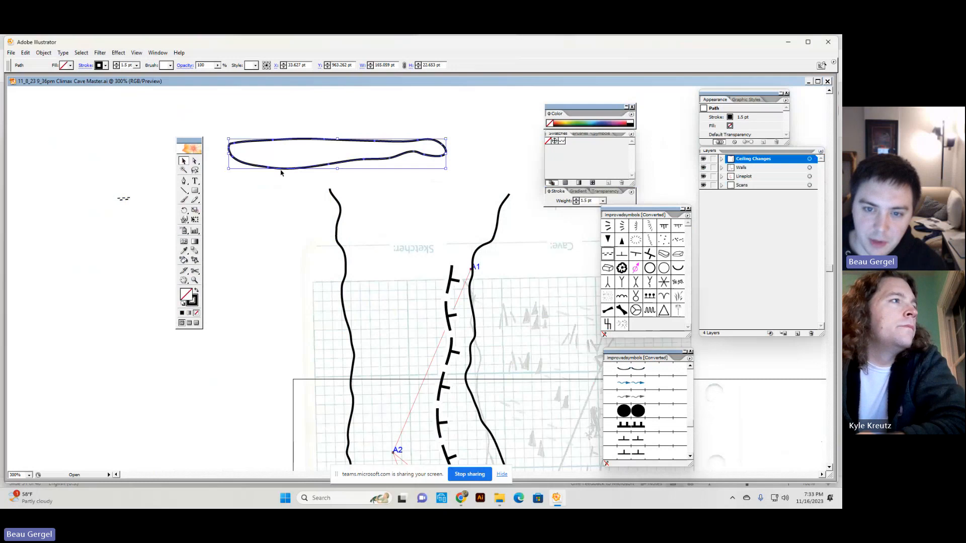
pyautogui.moveTo(281, 171)
pyautogui.mouseDown()
pyautogui.moveTo(331, 289)
pyautogui.moveTo(290, 159)
pyautogui.mouseUp()
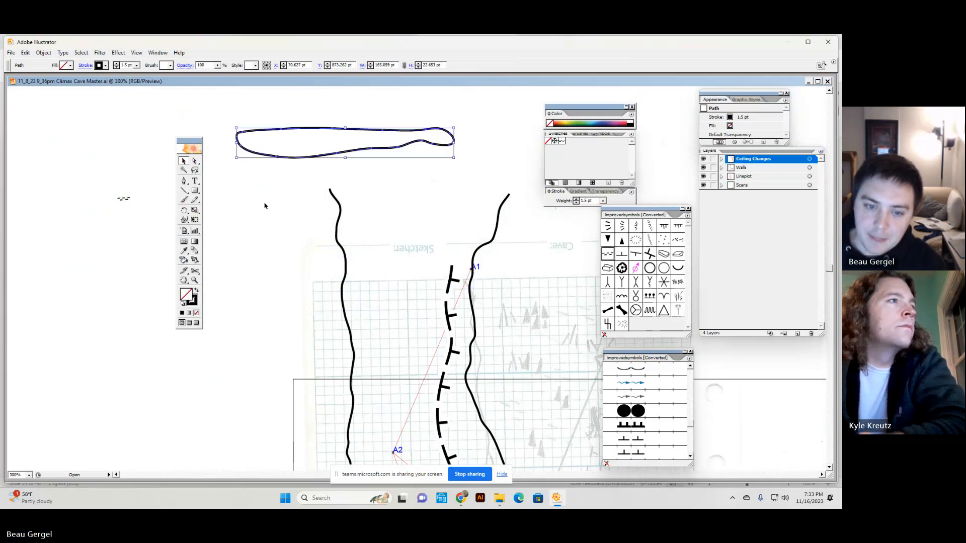
# Step: Fill the closed loop with solid red, and replace that fill with the new dashed-line pattern swatch
pyautogui.doubleClick(187, 303)
pyautogui.click(389, 270)
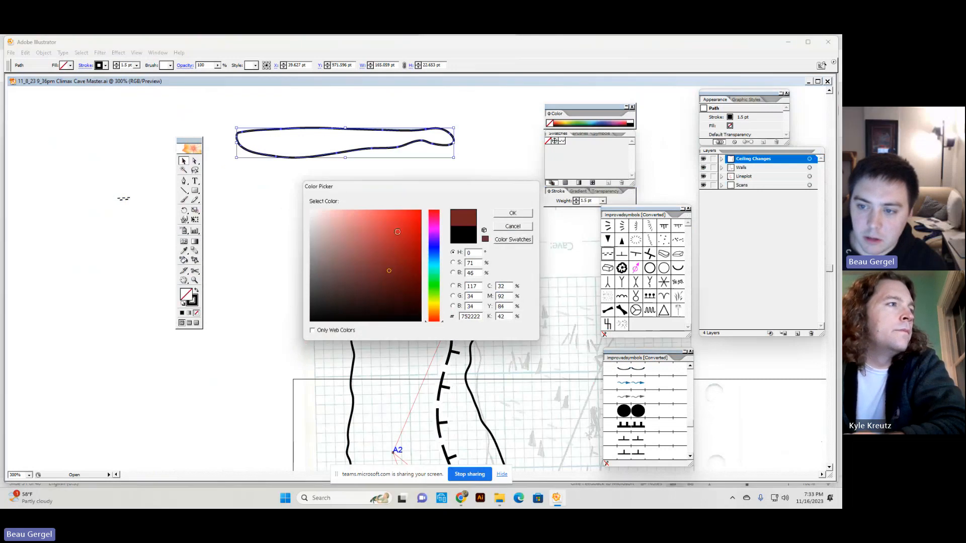
pyautogui.click(397, 232)
pyautogui.click(511, 213)
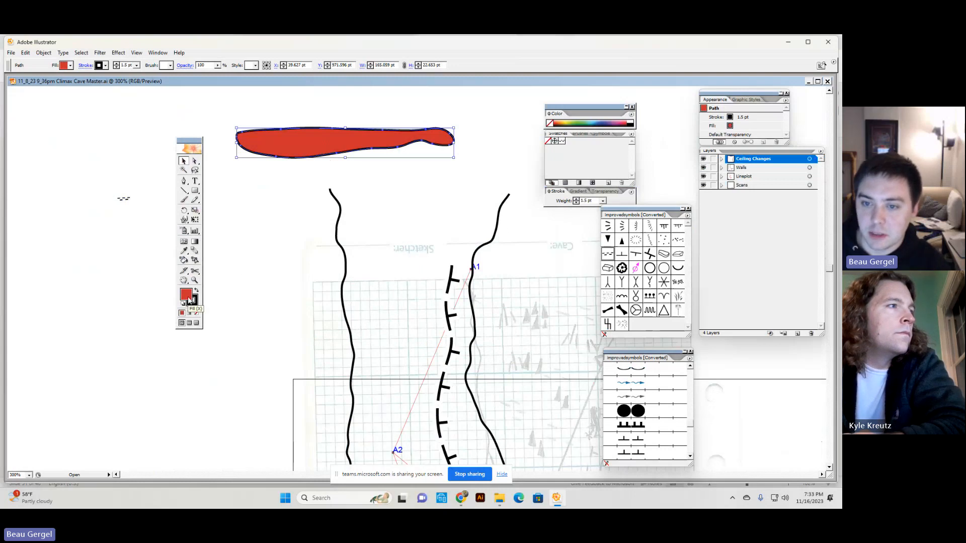
pyautogui.click(561, 142)
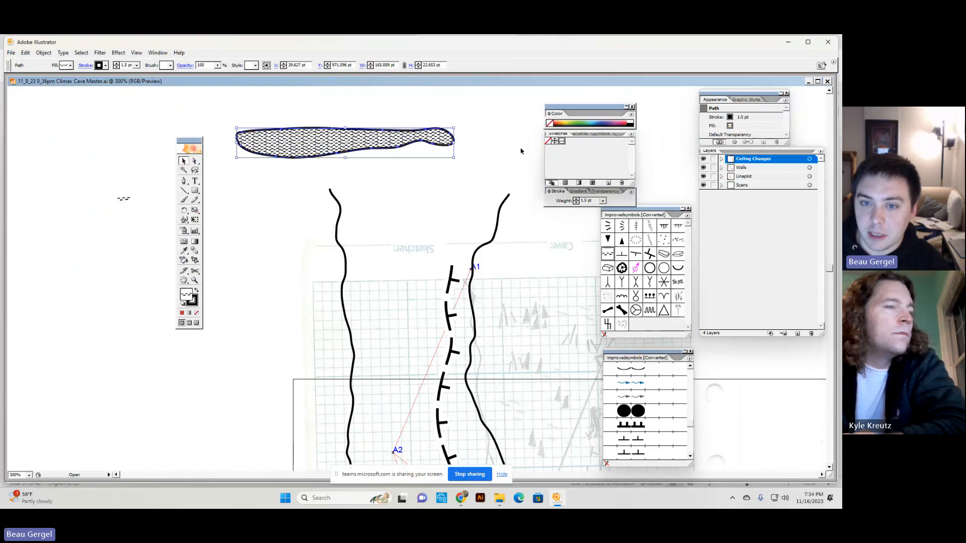
pyautogui.click(452, 159)
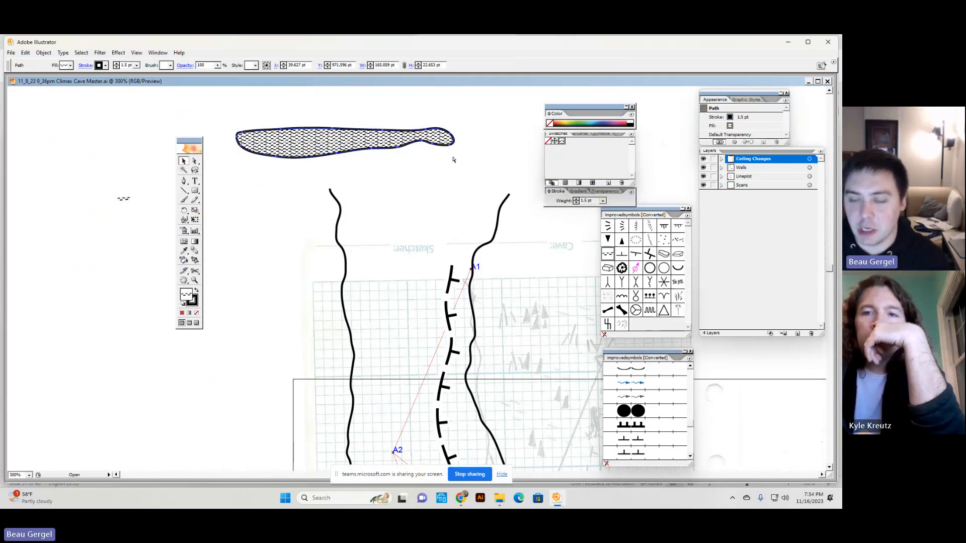
# Step: Move the pattern-filled loop a short way to the right and nudge it upward
pyautogui.hotkey('ctrl', '=')
pyautogui.press('space')
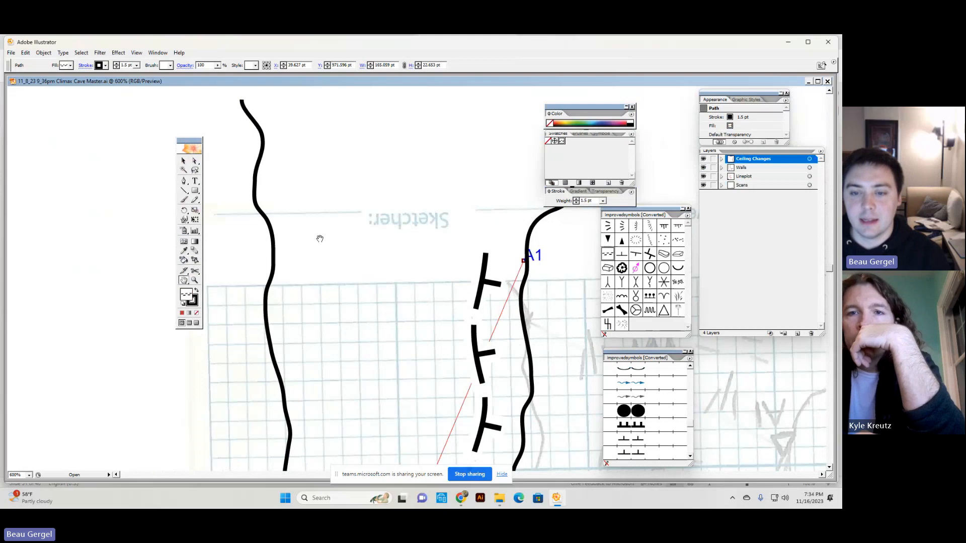
pyautogui.moveTo(306, 185); pyautogui.dragTo(412, 345)
pyautogui.moveTo(339, 223); pyautogui.dragTo(359, 331)
pyautogui.moveTo(359, 292); pyautogui.dragTo(362, 258)
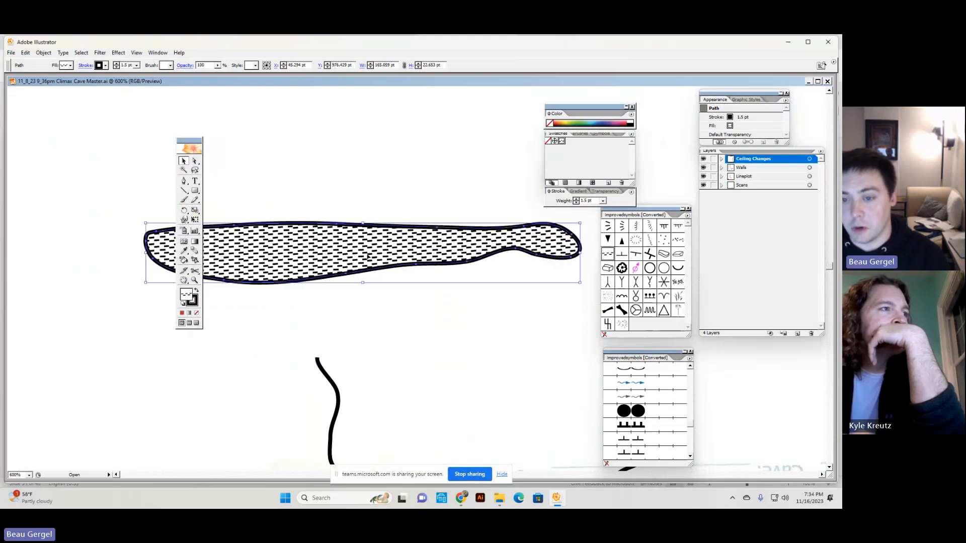
pyautogui.moveTo(325, 253)
pyautogui.mouseDown()
pyautogui.moveTo(379, 246)
pyautogui.moveTo(398, 267)
pyautogui.moveTo(388, 284)
pyautogui.moveTo(384, 277)
pyautogui.mouseUp()
pyautogui.press('Up')
pyautogui.press('Up')
pyautogui.press('Up')
pyautogui.press('Up')
pyautogui.press('Up')
pyautogui.press('Up')
pyautogui.press('Up')
pyautogui.press('Up')
pyautogui.press('Up')
pyautogui.press('Up')
pyautogui.press('Up')
pyautogui.press('Up')
pyautogui.press('Up')
pyautogui.press('Up')
pyautogui.press('Up')
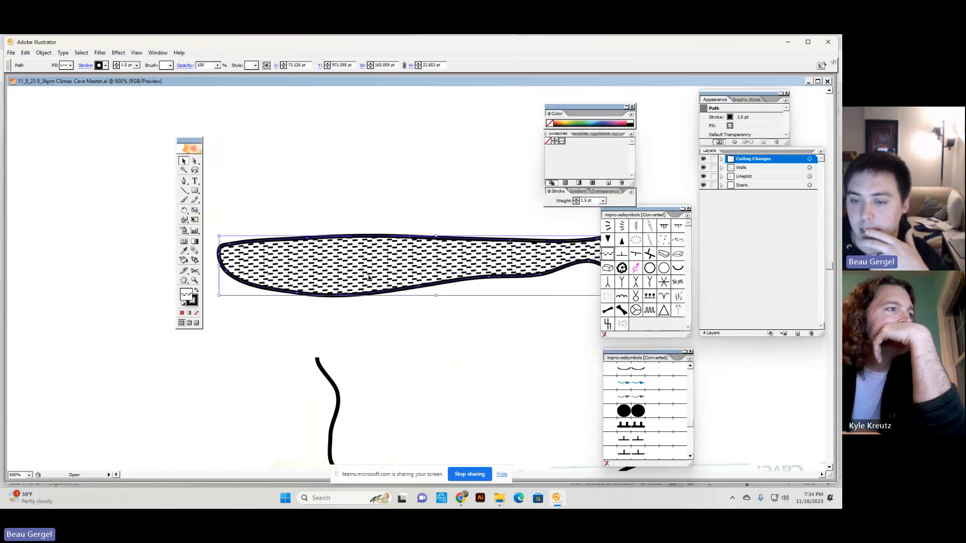
# Step: Remove the outline stroke from the pattern-filled loop and move the shape over the upper ends of the passage walls
pyautogui.click(194, 300)
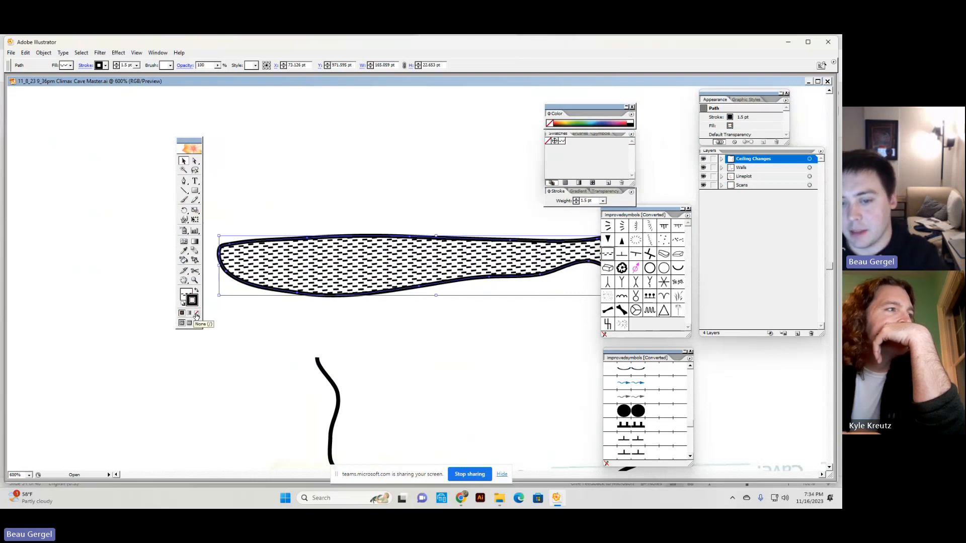
pyautogui.click(197, 315)
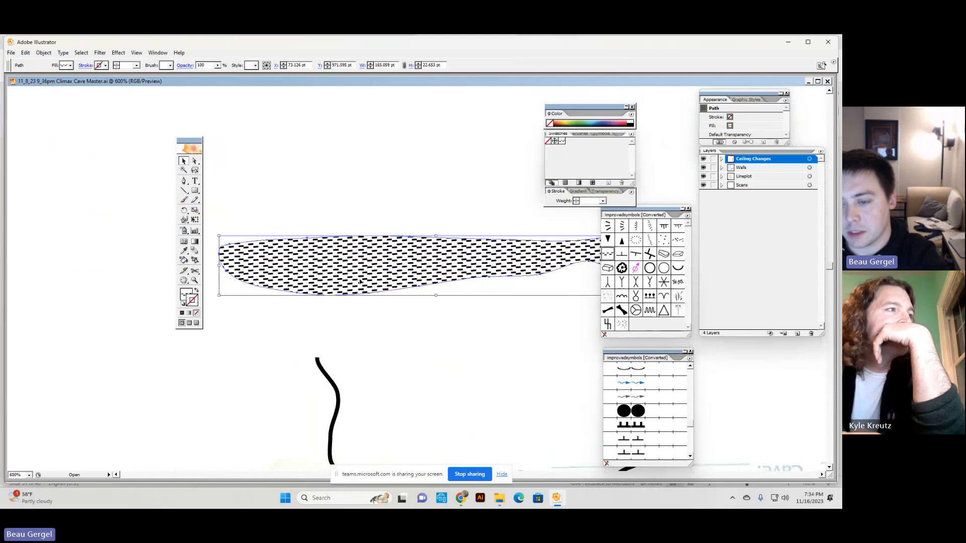
pyautogui.moveTo(360, 282); pyautogui.dragTo(411, 385)
pyautogui.scroll(-3, 413, 386)
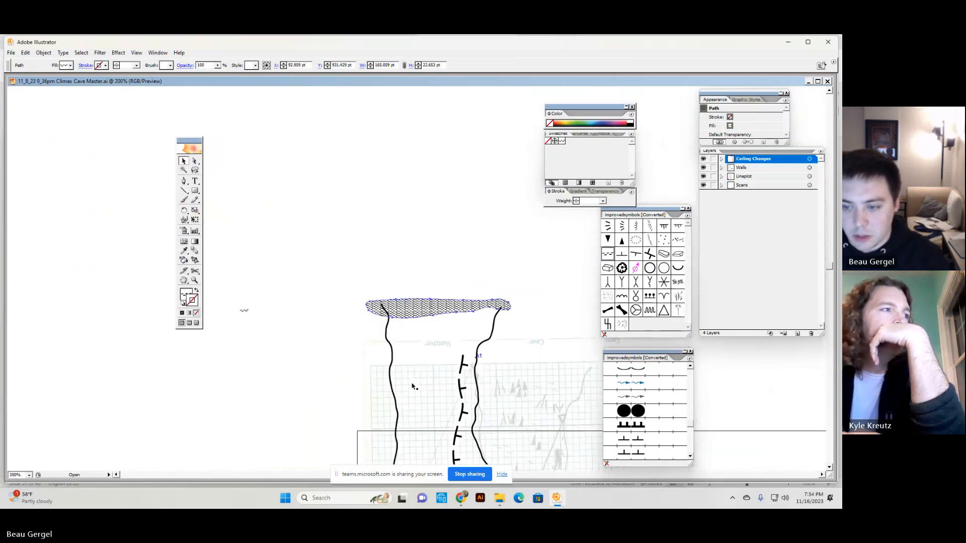
# Step: Move the pattern-filled shape down and to the right so it spans the passage between the two walls
pyautogui.scroll(2, 419, 383)
pyautogui.scroll(-4, 420, 382)
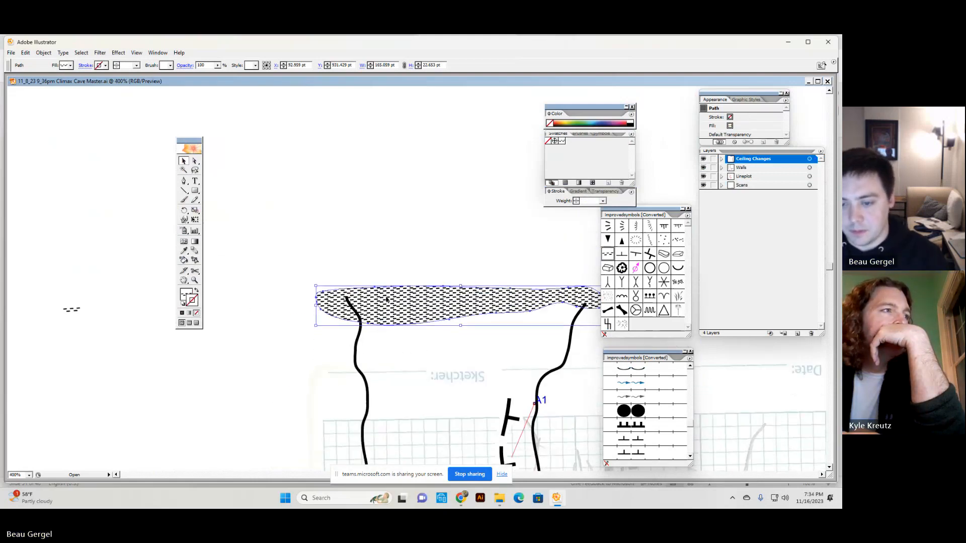
pyautogui.moveTo(402, 296)
pyautogui.mouseDown()
pyautogui.moveTo(454, 334)
pyautogui.moveTo(441, 339)
pyautogui.mouseUp()
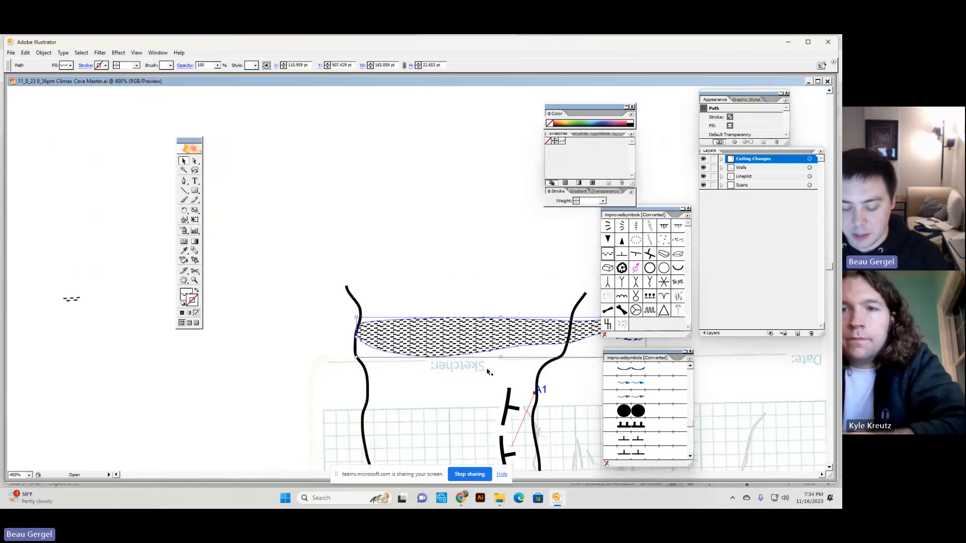
pyautogui.moveTo(609, 350)
pyautogui.mouseDown()
pyautogui.moveTo(509, 282)
pyautogui.moveTo(537, 281)
pyautogui.moveTo(532, 287)
pyautogui.mouseUp()
pyautogui.moveTo(394, 289)
pyautogui.mouseDown()
pyautogui.moveTo(395, 349)
pyautogui.moveTo(402, 299)
pyautogui.moveTo(410, 304)
pyautogui.moveTo(397, 261)
pyautogui.moveTo(416, 256)
pyautogui.moveTo(405, 264)
pyautogui.moveTo(403, 244)
pyautogui.moveTo(397, 249)
pyautogui.mouseUp()
# Step: Redraw the pattern-filled shape's edges with the Pencil tool so it extends down the passage and follows both walls
pyautogui.press('n')
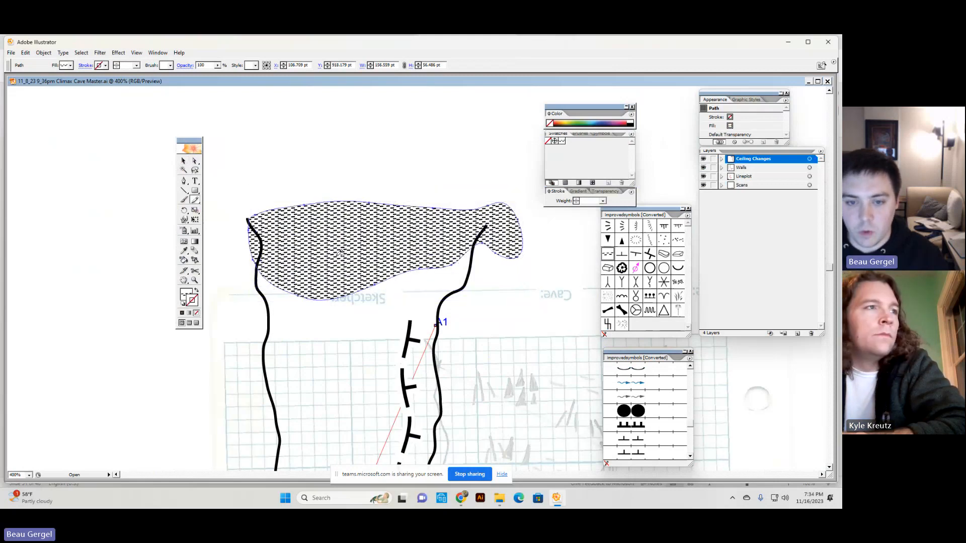
pyautogui.click(267, 278)
pyautogui.moveTo(247, 219)
pyautogui.mouseDown()
pyautogui.moveTo(263, 256)
pyautogui.moveTo(262, 295)
pyautogui.mouseUp()
pyautogui.hotkey('ctrl', 'z')
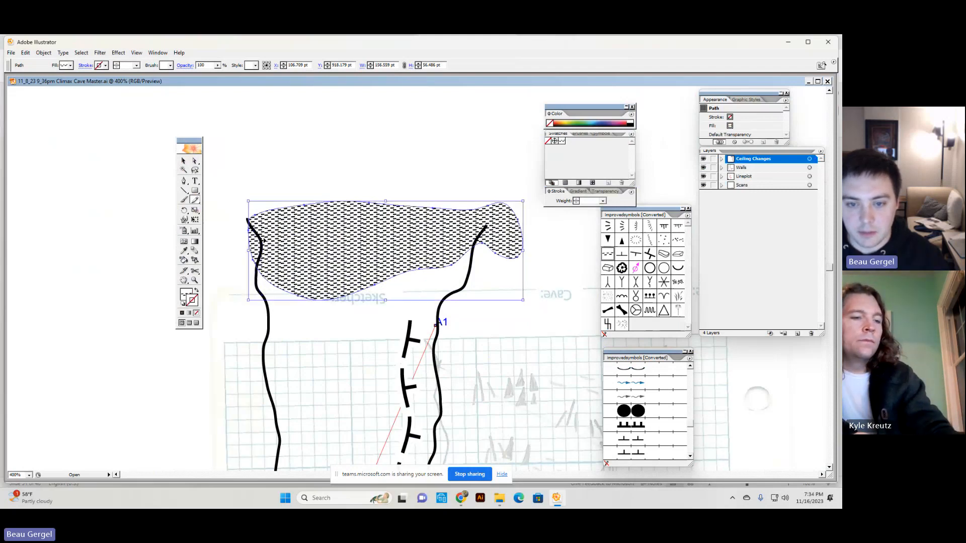
pyautogui.moveTo(251, 219)
pyautogui.mouseDown()
pyautogui.moveTo(272, 281)
pyautogui.moveTo(261, 265)
pyautogui.moveTo(269, 342)
pyautogui.moveTo(289, 356)
pyautogui.moveTo(385, 348)
pyautogui.moveTo(430, 332)
pyautogui.moveTo(481, 239)
pyautogui.mouseUp()
# Step: Move the reshaped pattern-filled area farther down the passage, across the A1 station and the ceiling drop line
pyautogui.press('v')
pyautogui.click(391, 274)
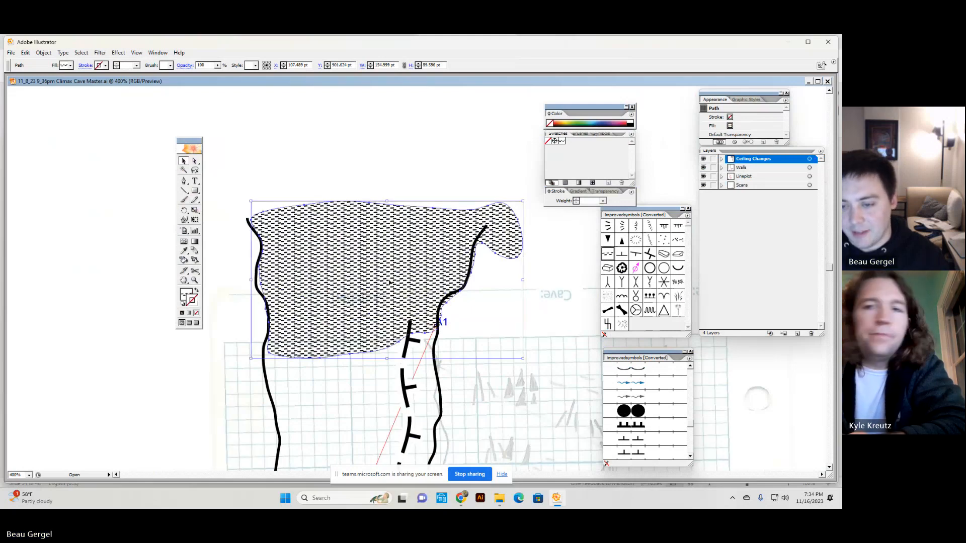
pyautogui.moveTo(389, 272)
pyautogui.mouseDown()
pyautogui.moveTo(388, 344)
pyautogui.moveTo(432, 292)
pyautogui.moveTo(425, 259)
pyautogui.mouseUp()
pyautogui.press('h')
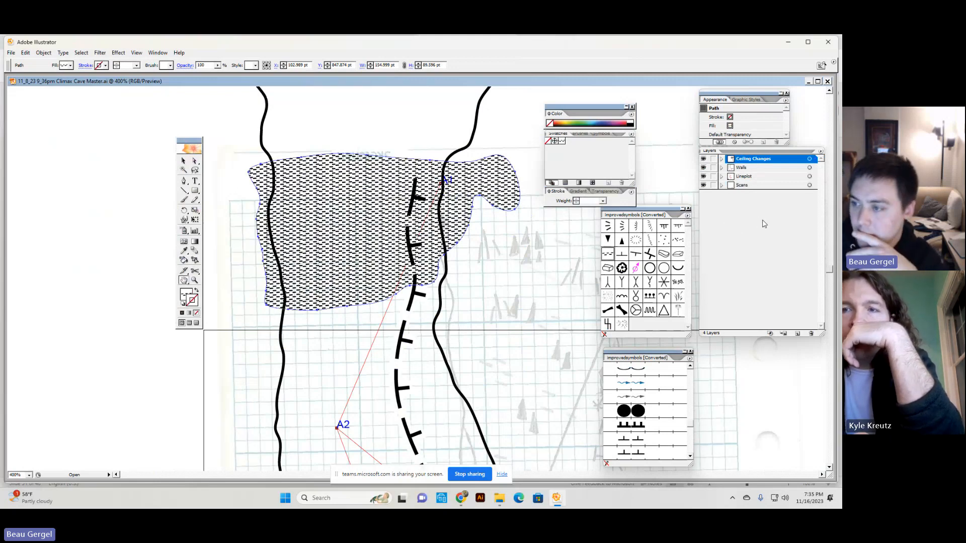
# Step: Move the Scans layer above Ceiling Changes and set the survey scan's opacity to 100%
pyautogui.click(751, 185)
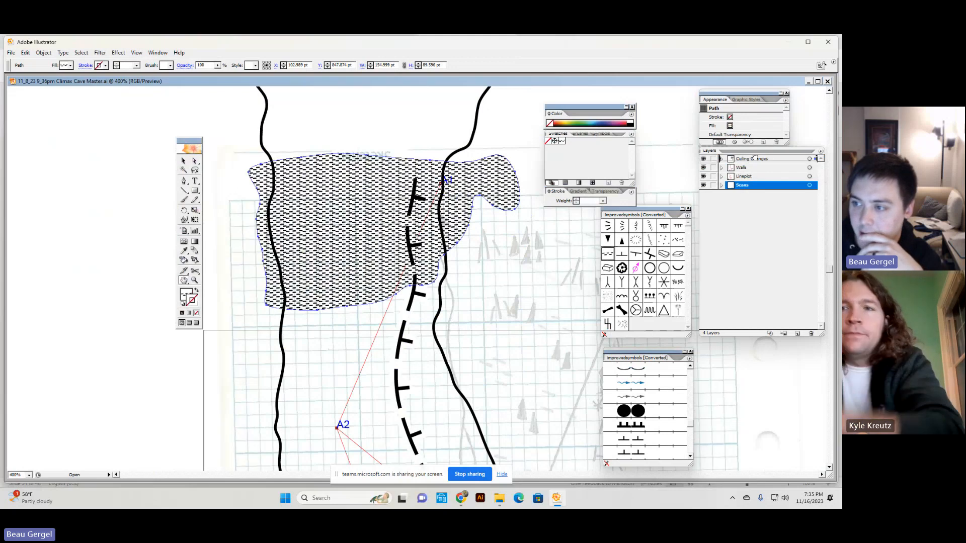
pyautogui.moveTo(754, 159); pyautogui.dragTo(756, 160)
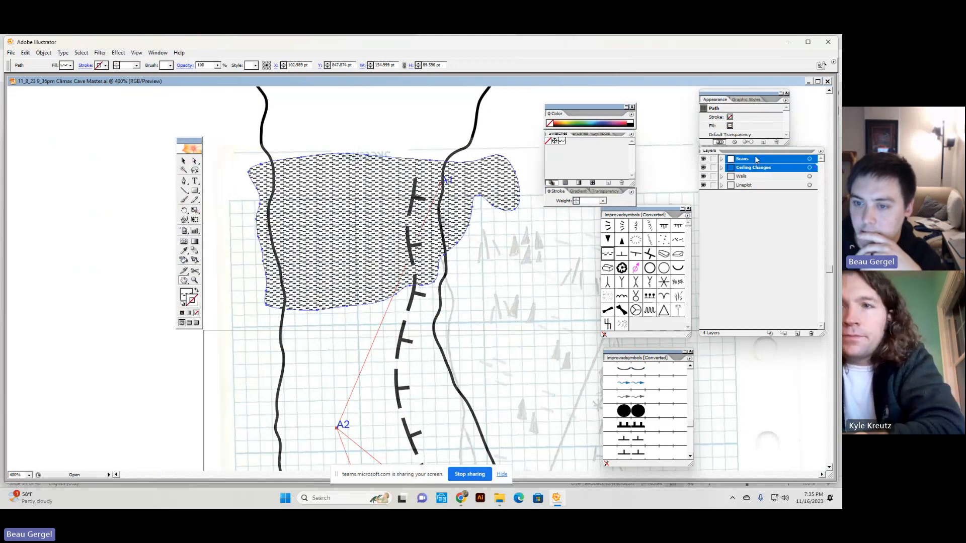
pyautogui.click(510, 280)
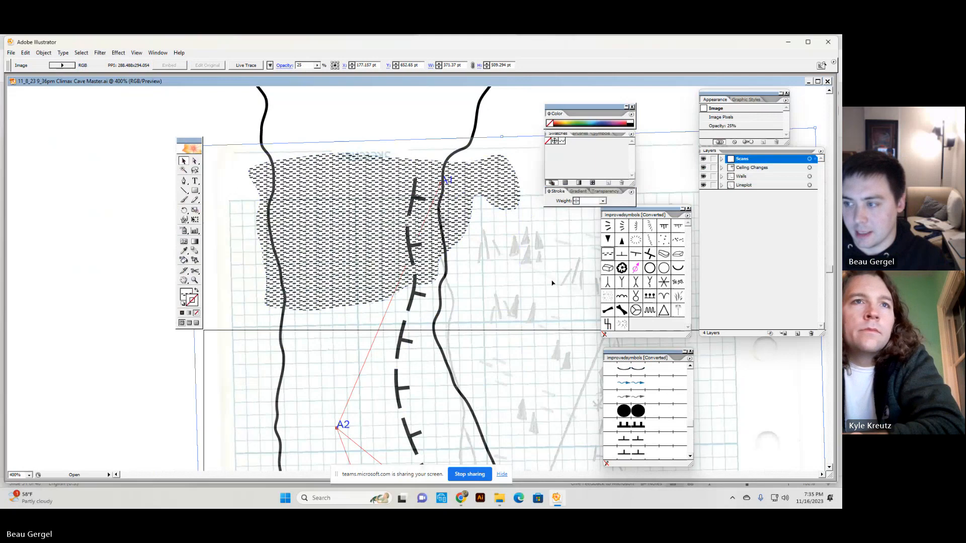
pyautogui.click(607, 191)
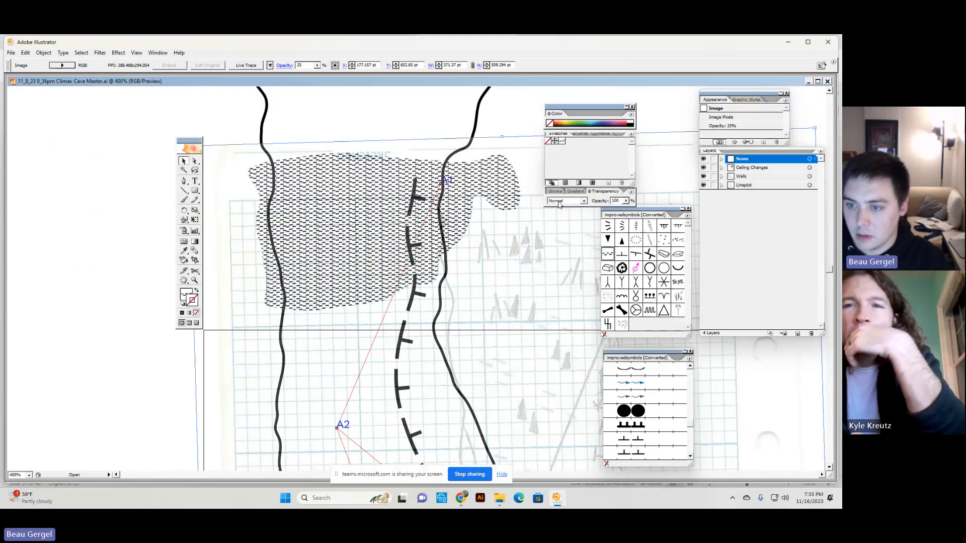
pyautogui.press('Return')
# Step: Return the Scans layer to the bottom of the layer stack and set the scan's opacity to 25%
pyautogui.moveTo(773, 159); pyautogui.dragTo(770, 191)
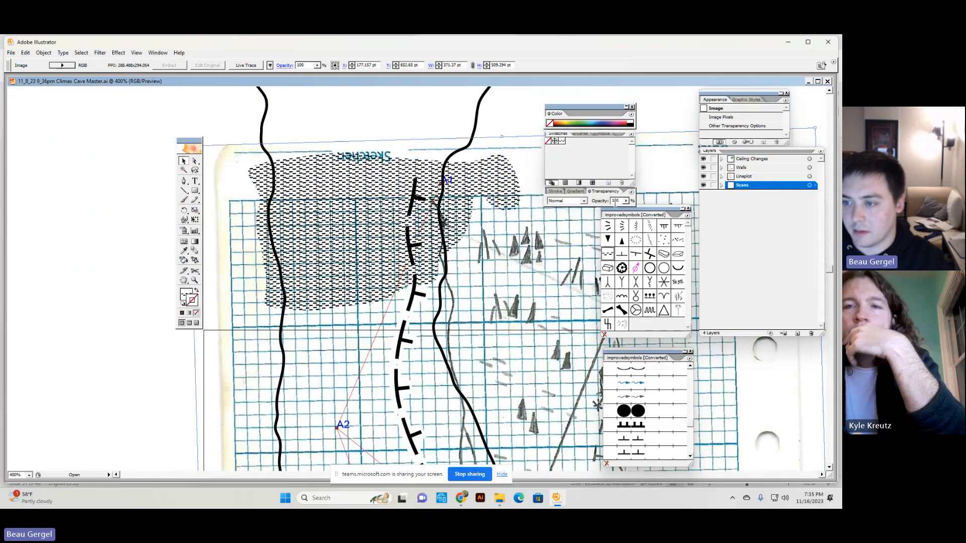
pyautogui.moveTo(619, 201); pyautogui.dragTo(572, 194)
pyautogui.write('25')
pyautogui.press('Return')
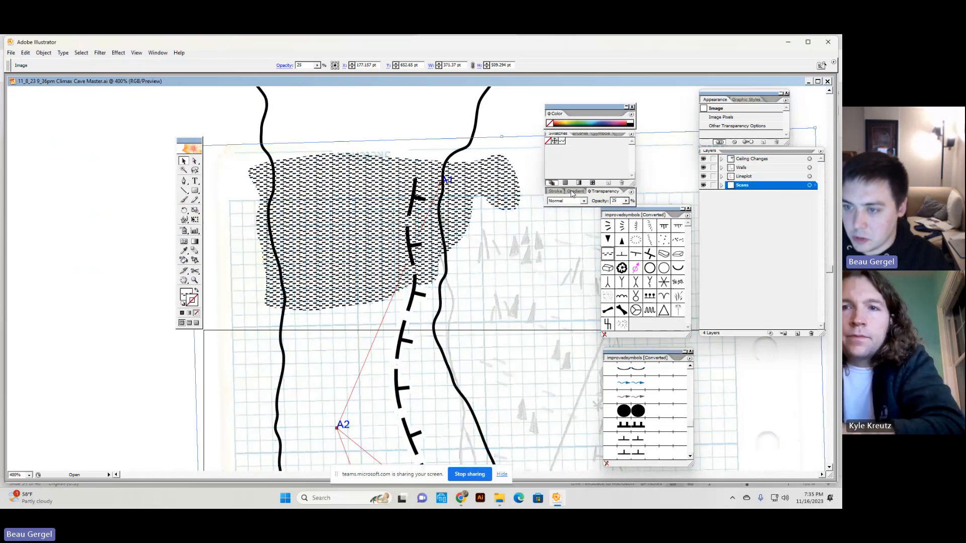
# Step: Delete the pattern-filled shape covering the upper part of the passage
pyautogui.click(367, 227)
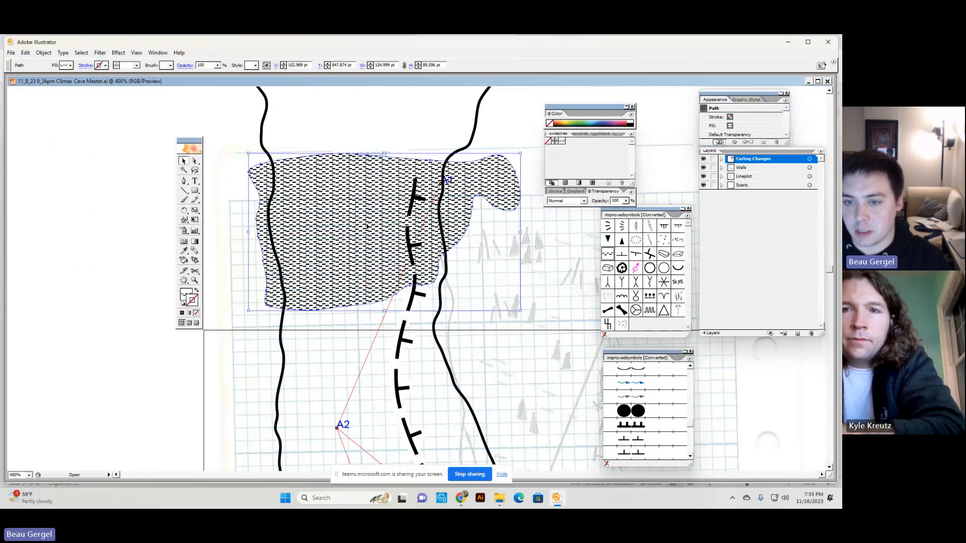
pyautogui.press('Delete')
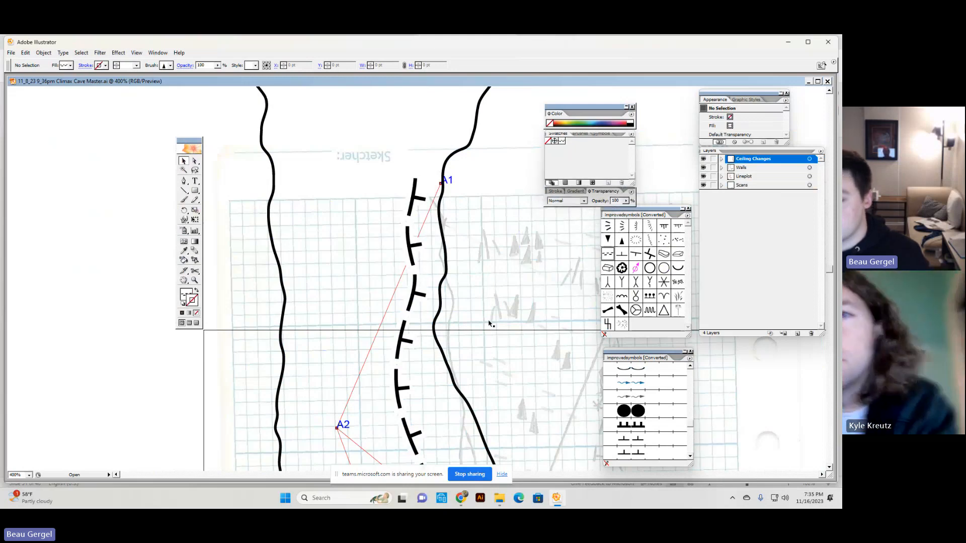
pyautogui.press('h')
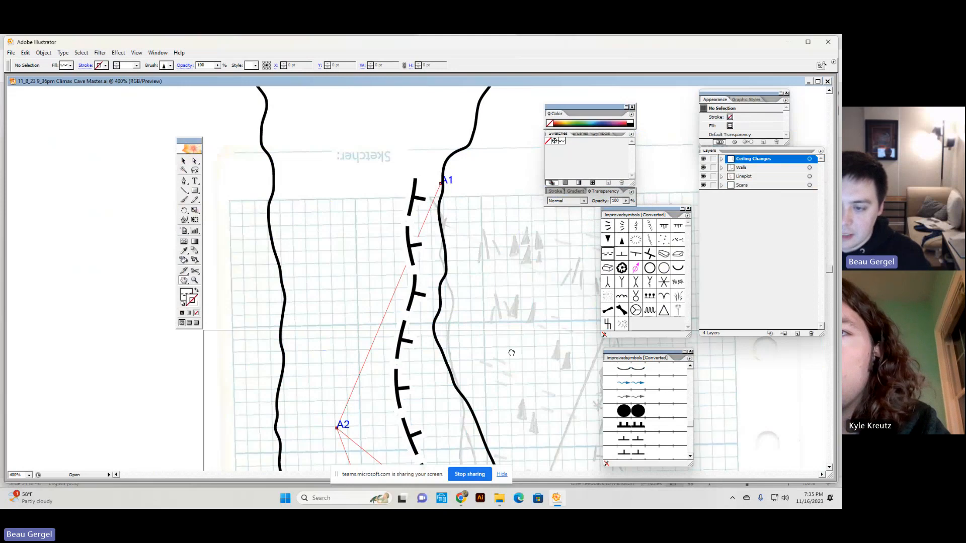
pyautogui.moveTo(511, 352); pyautogui.dragTo(496, 263)
pyautogui.hotkey('ctrl', '-')
pyautogui.hotkey('ctrl', '-')
pyautogui.hotkey('ctrl', '-')
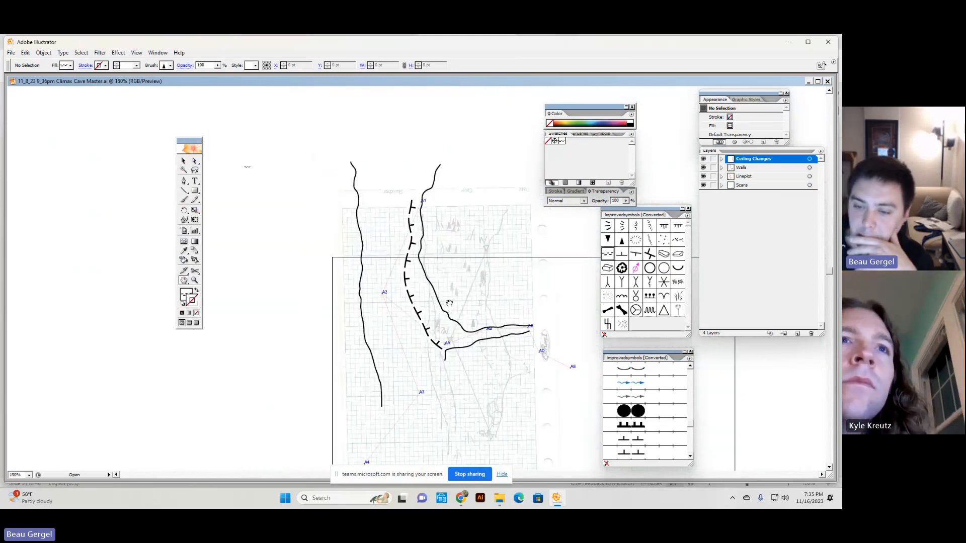
pyautogui.scroll(-2, 448, 308)
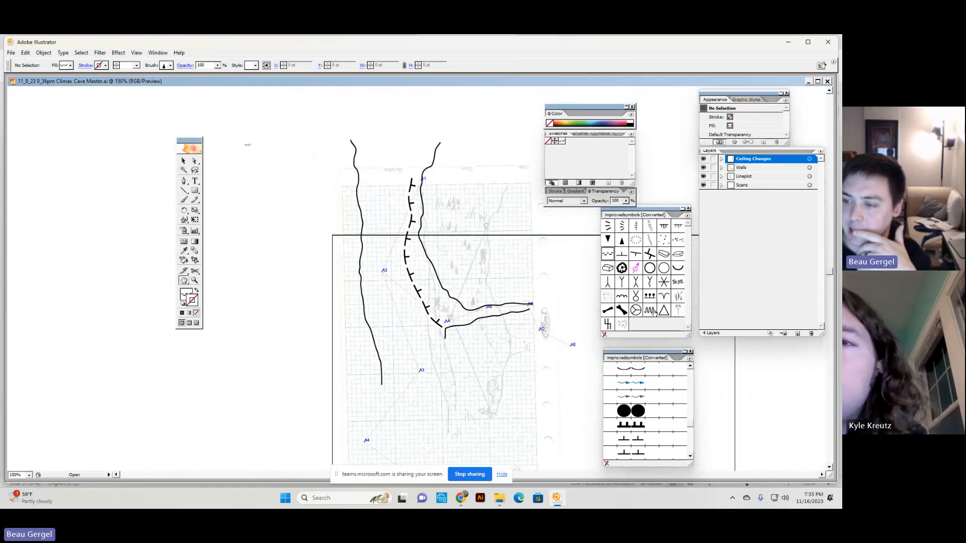
pyautogui.moveTo(529, 324); pyautogui.dragTo(541, 274)
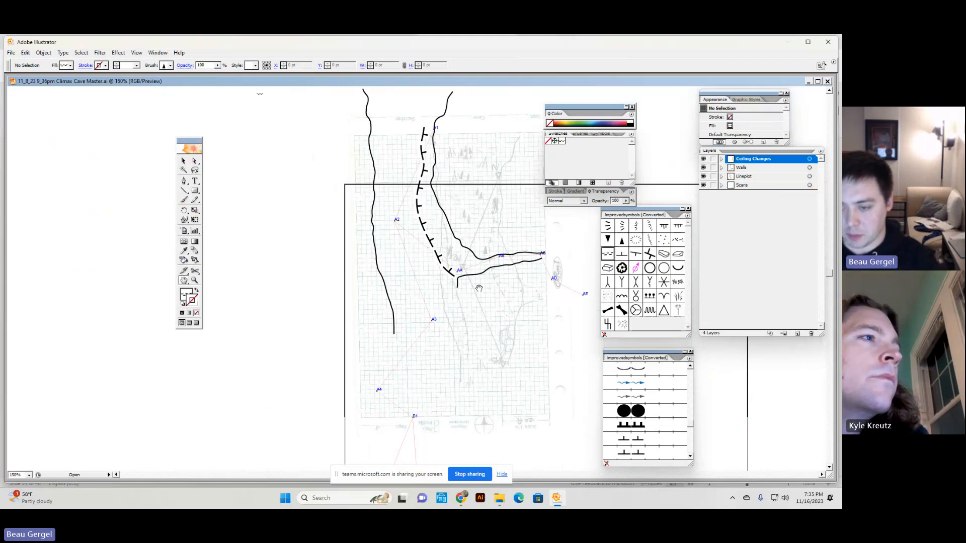
pyautogui.press('v')
pyautogui.click(473, 276)
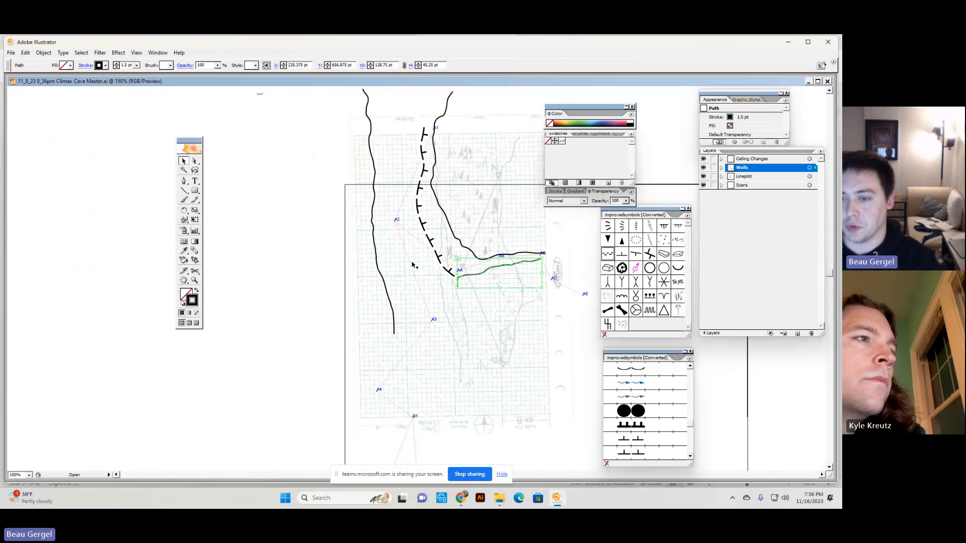
pyautogui.click(431, 245)
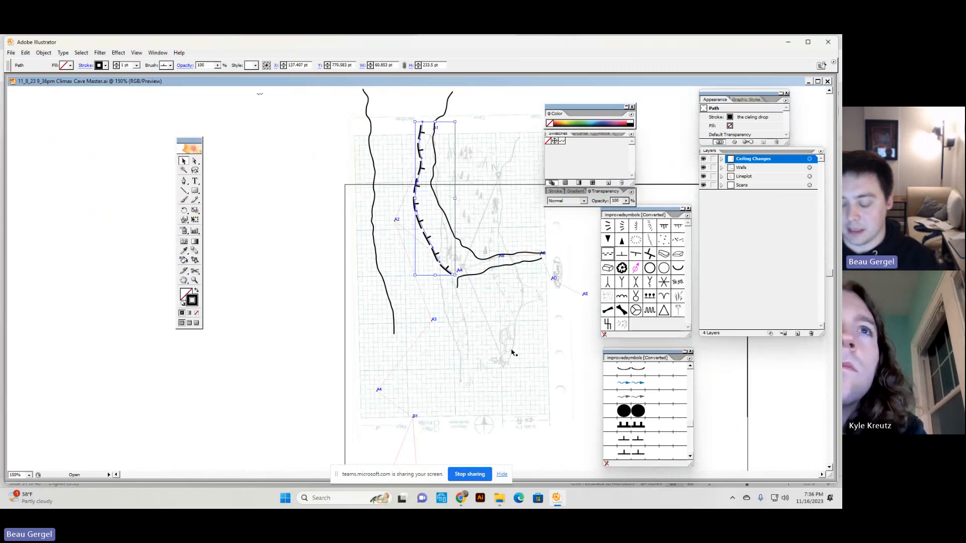
# Step: Place an elongated rock symbol from the symbol library over the sketched boulders and rotate it to match their direction
pyautogui.moveTo(516, 367); pyautogui.dragTo(474, 320)
pyautogui.hotkey('ctrl', '=')
pyautogui.hotkey('ctrl', '=')
pyautogui.hotkey('ctrl', '=')
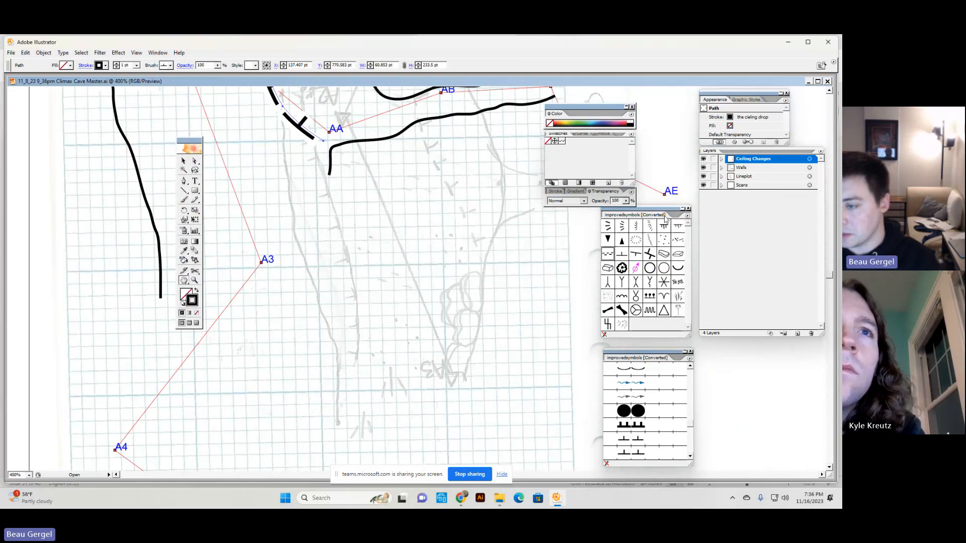
pyautogui.click(663, 253)
pyautogui.moveTo(479, 304)
pyautogui.mouseDown()
pyautogui.moveTo(523, 332)
pyautogui.moveTo(485, 301)
pyautogui.moveTo(461, 349)
pyautogui.mouseUp()
pyautogui.press('v')
pyautogui.press('r')
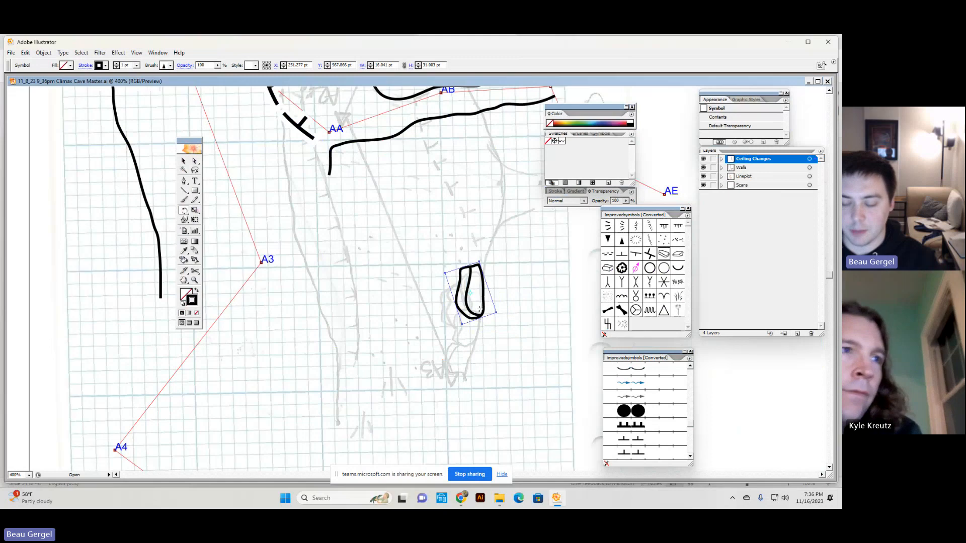
# Step: Nudge the rotated rock symbol slightly up and to the left over the sketched boulders, and delete it
pyautogui.press('v')
pyautogui.moveTo(469, 291); pyautogui.dragTo(464, 284)
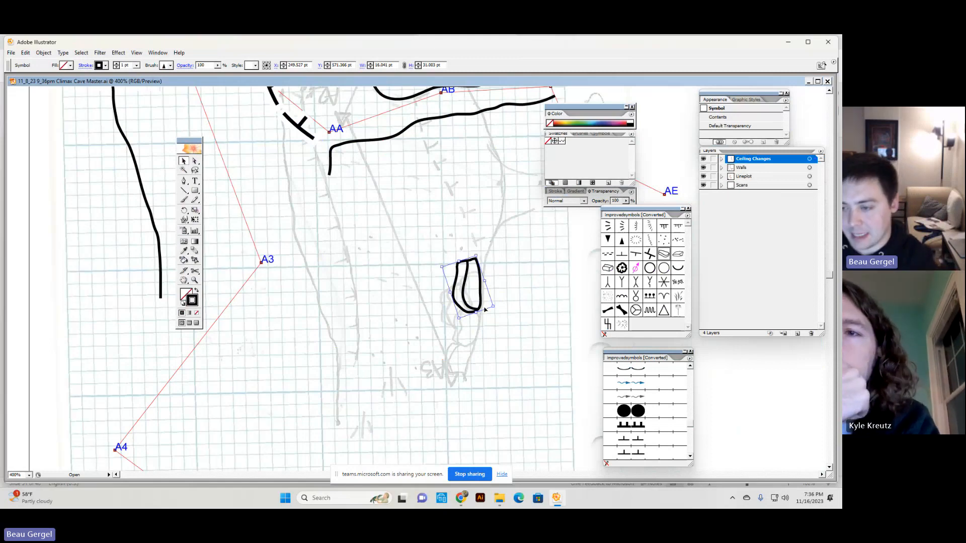
pyautogui.press('Delete')
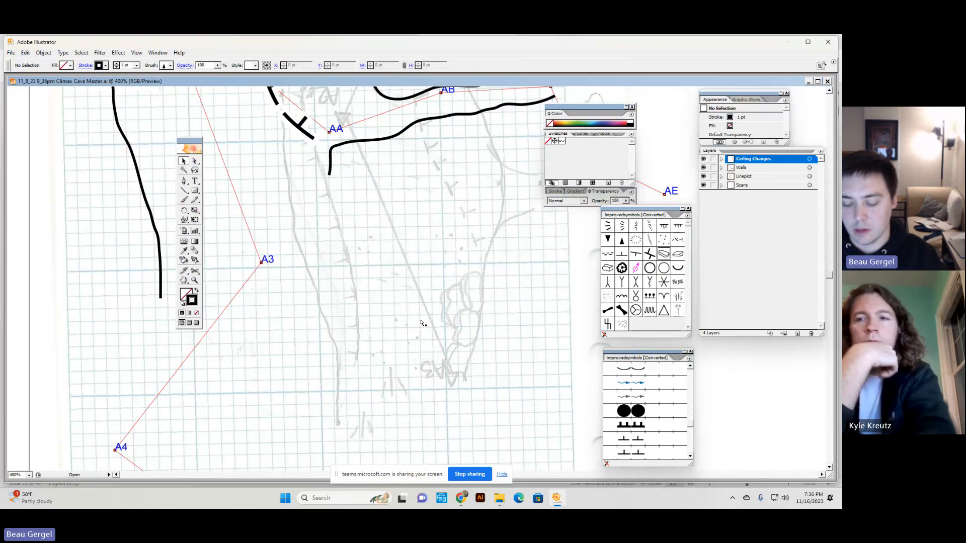
# Step: Move the survey scan up and to the left so its sketched station A3 meets station A3 of the line plot
pyautogui.hotkey('ctrl', '-')
pyautogui.hotkey('ctrl', '-')
pyautogui.hotkey('ctrl', '-')
pyautogui.hotkey('ctrl', '-')
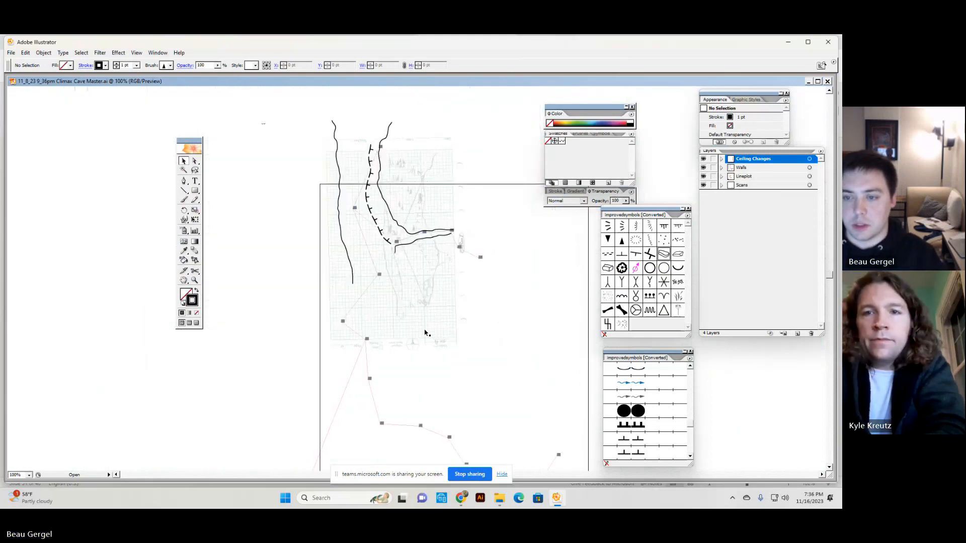
pyautogui.moveTo(425, 336); pyautogui.dragTo(388, 317)
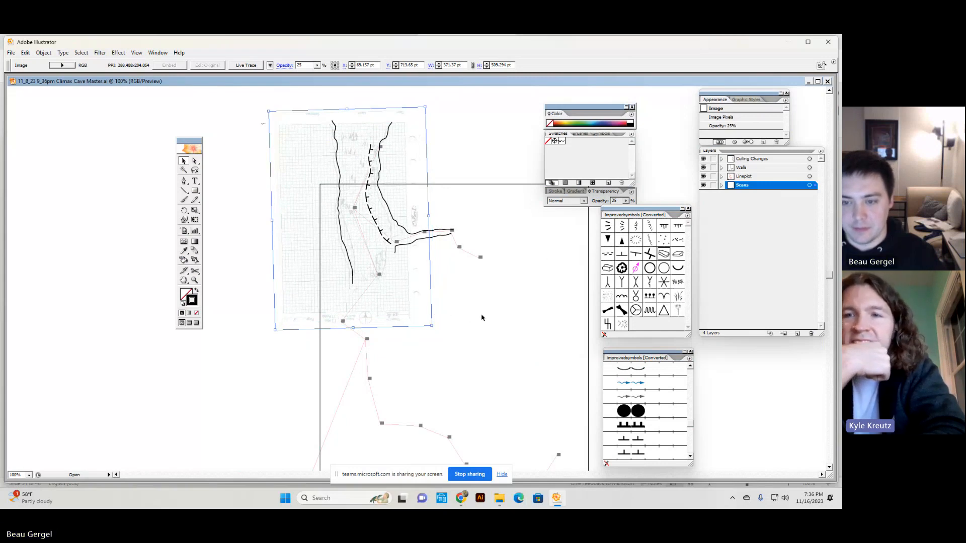
pyautogui.press('h')
pyautogui.moveTo(481, 317); pyautogui.dragTo(513, 349)
pyautogui.press('v')
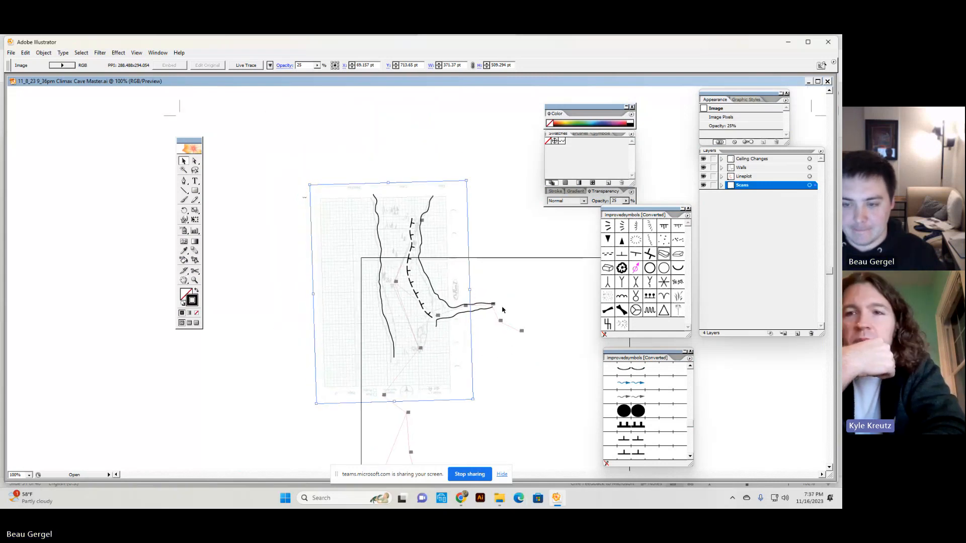
pyautogui.click(509, 274)
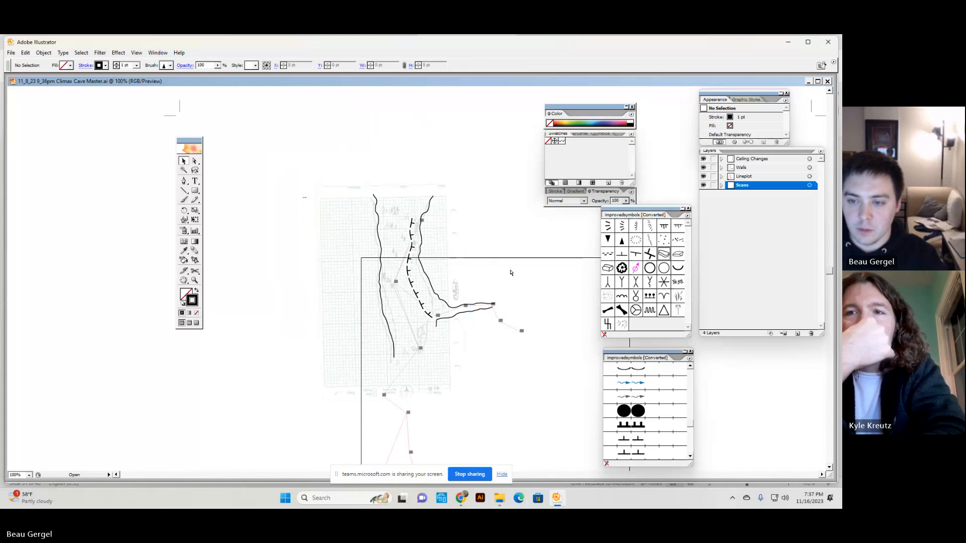
pyautogui.hotkey('ctrl', '+')
pyautogui.click(405, 283)
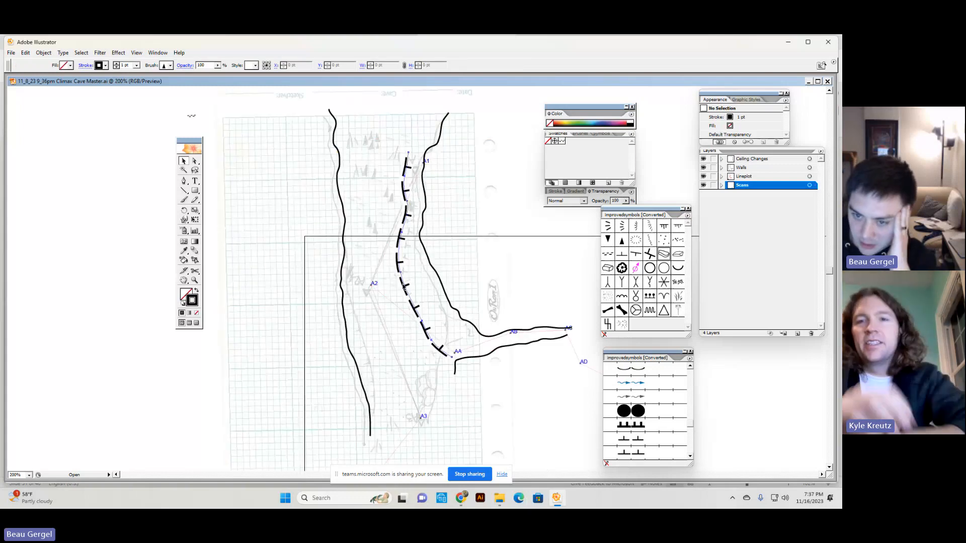
# Step: Switch to the Basic Cartog 2 presentation in the browser and review slides 31 to 38, from rotating scans to tracing walls
pyautogui.moveTo(465, 503)
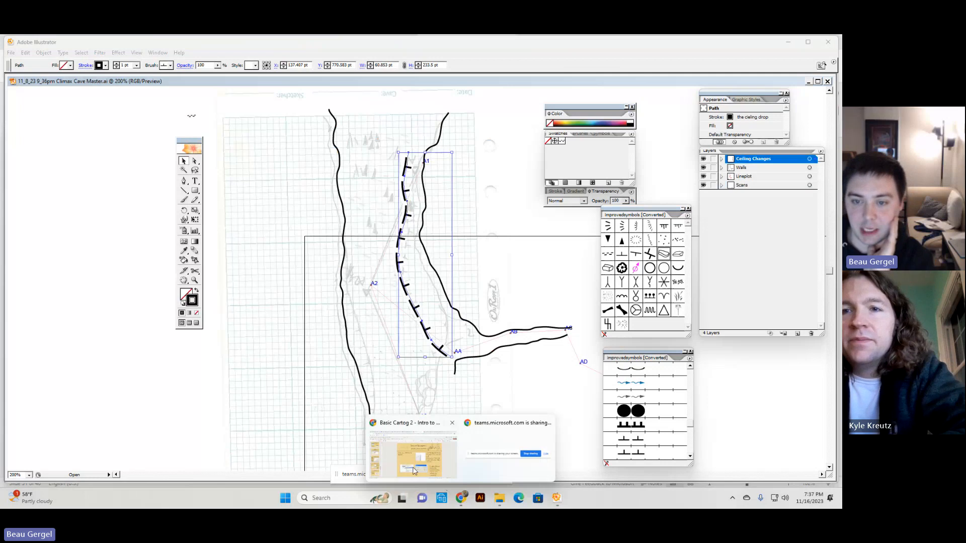
pyautogui.click(413, 467)
pyautogui.click(59, 412)
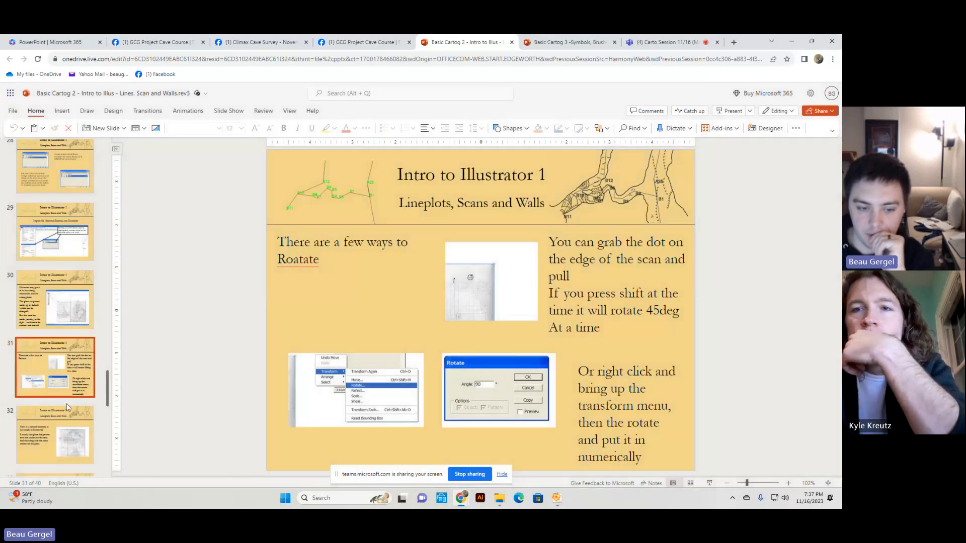
pyautogui.press('Down')
pyautogui.press('Down')
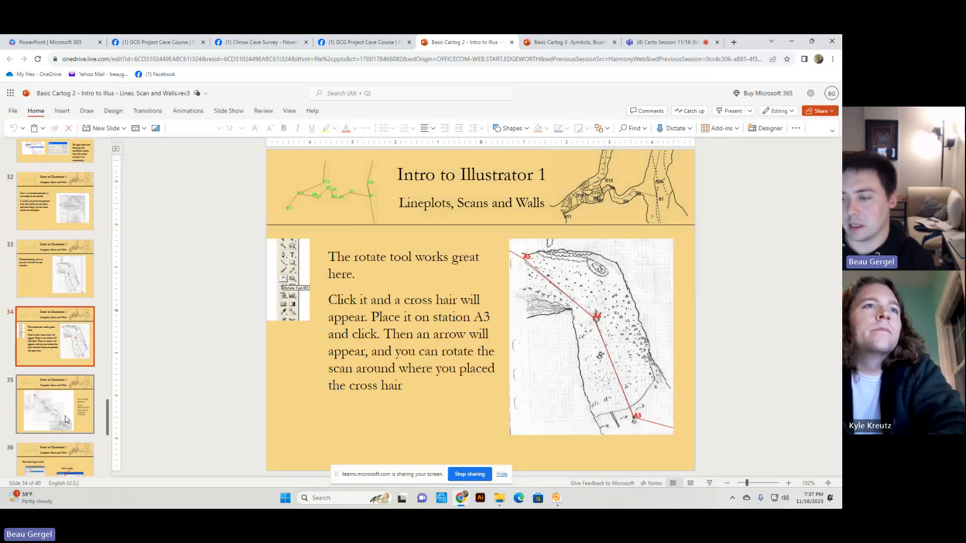
pyautogui.press('Down')
pyautogui.press('Down')
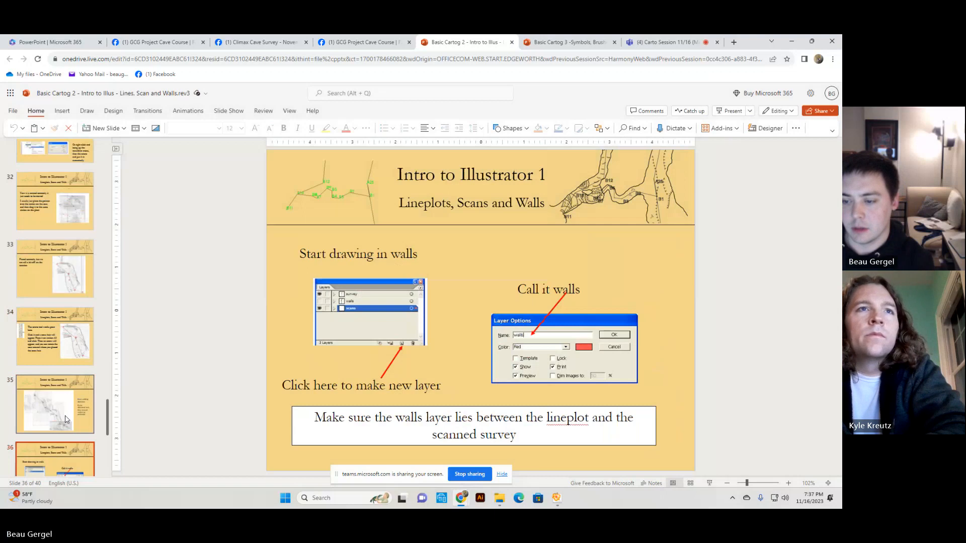
pyautogui.press('Down')
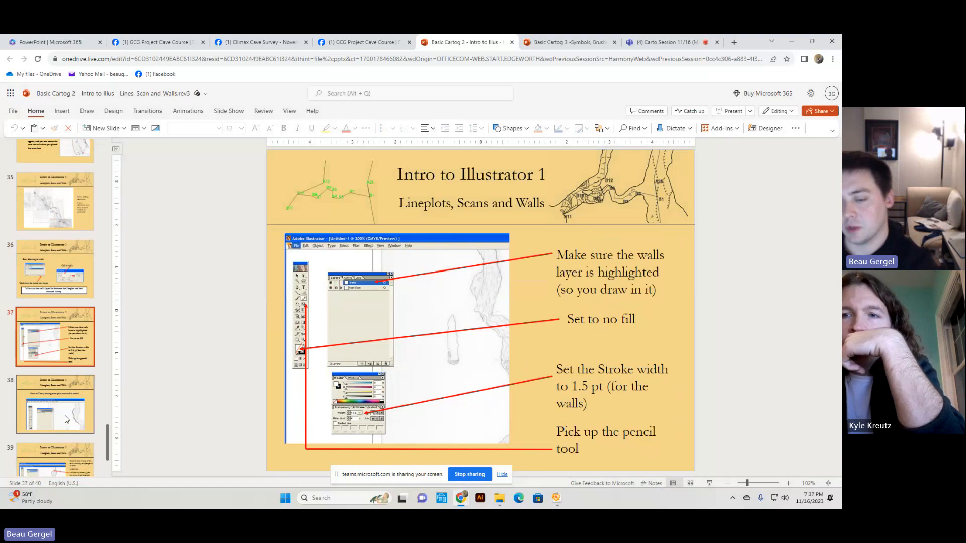
pyautogui.click(67, 419)
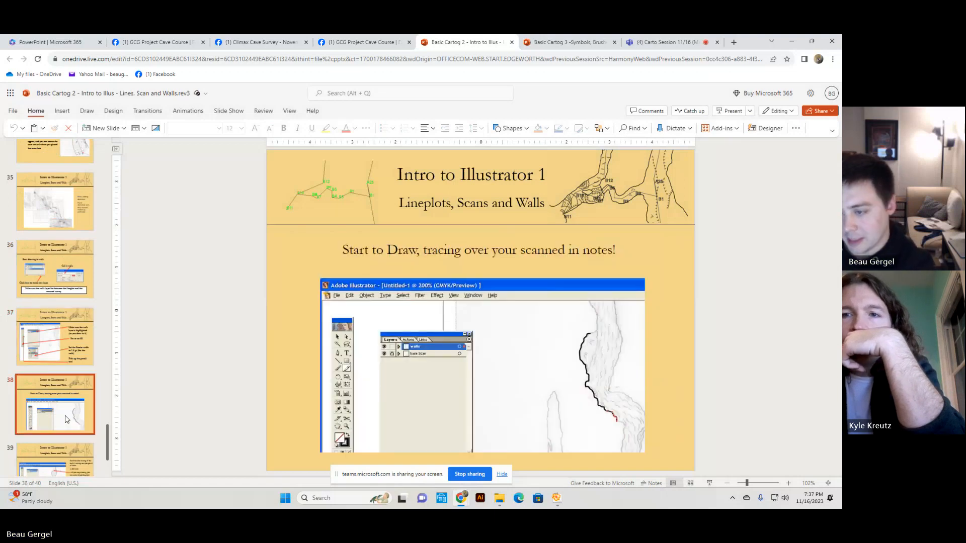
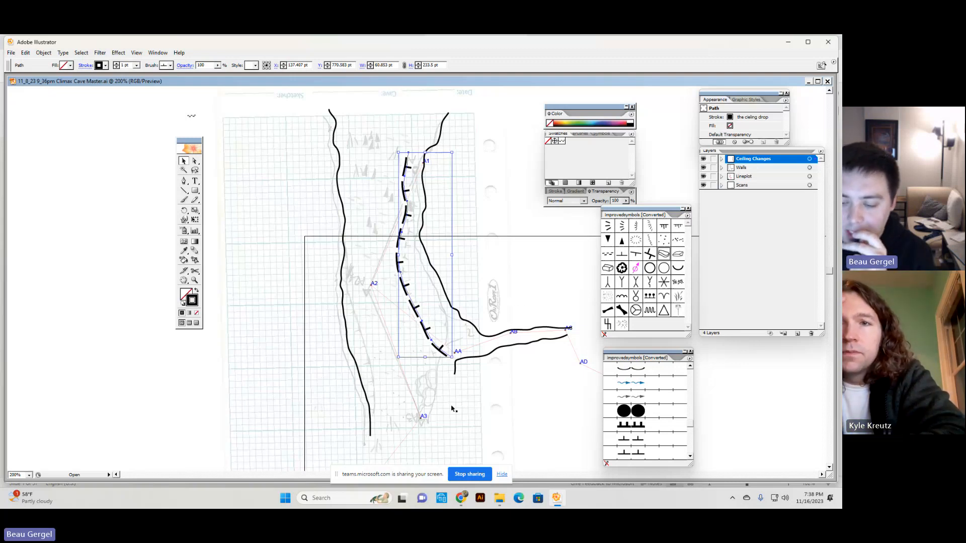
# Step: Scale the ceiling-drop line uniformly to 50% and shift it slightly down and to the left
pyautogui.moveTo(501, 505)
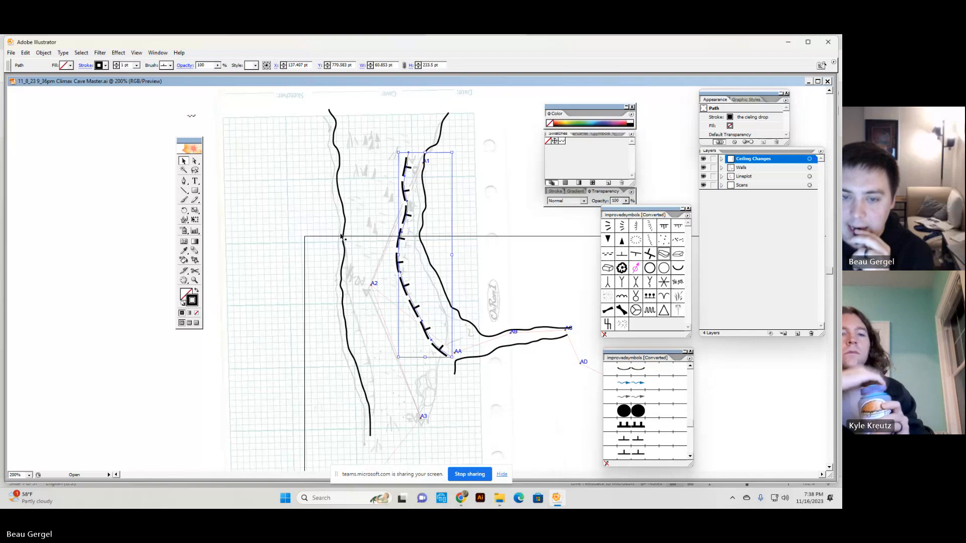
pyautogui.rightClick(412, 201)
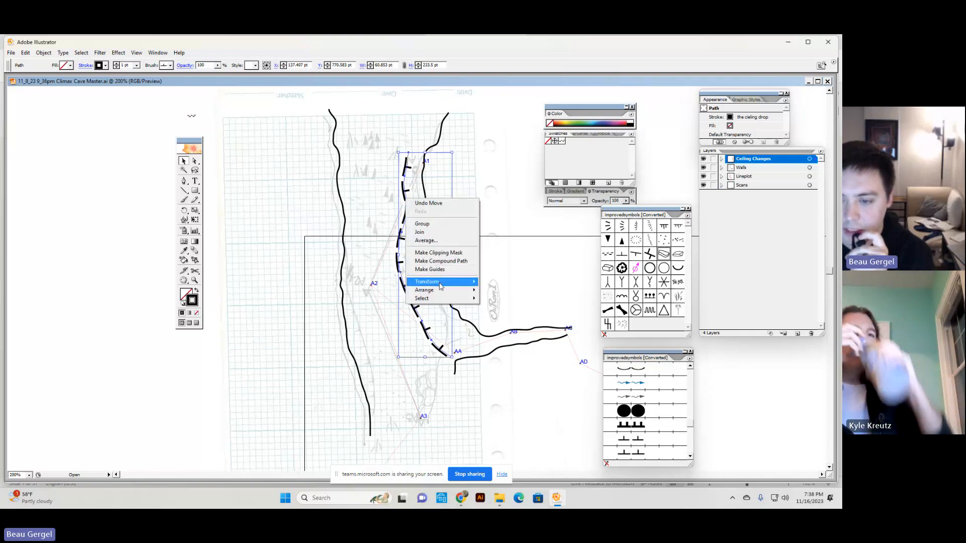
pyautogui.moveTo(439, 284)
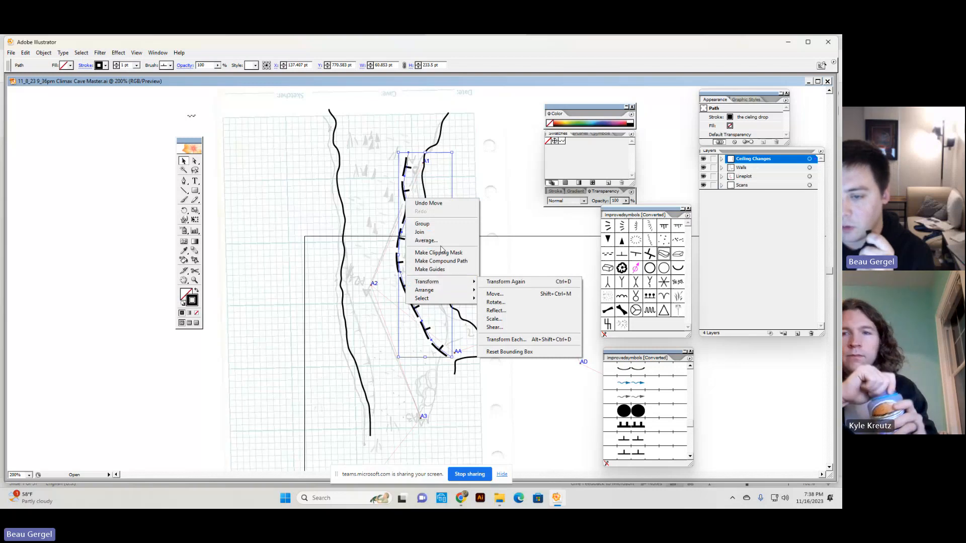
pyautogui.click(478, 178)
pyautogui.rightClick(403, 190)
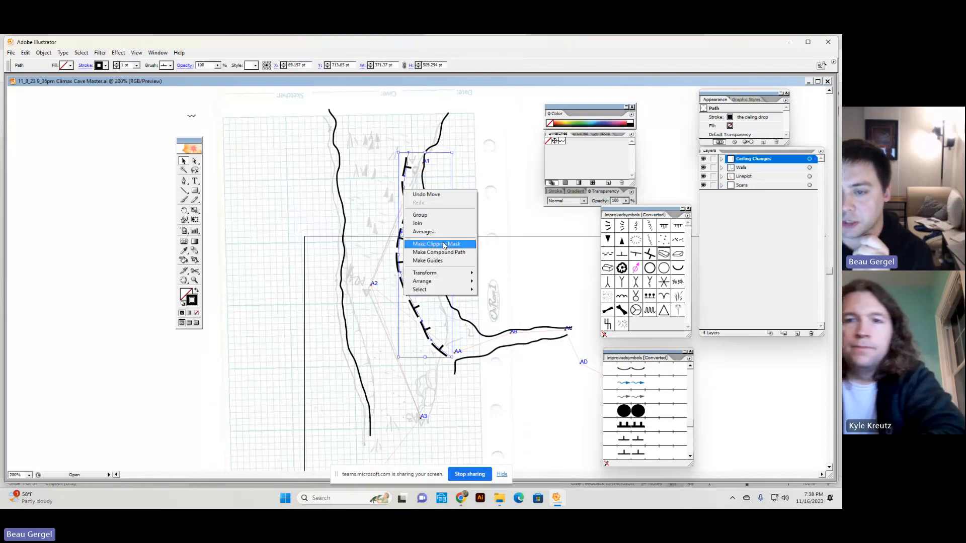
pyautogui.moveTo(445, 276)
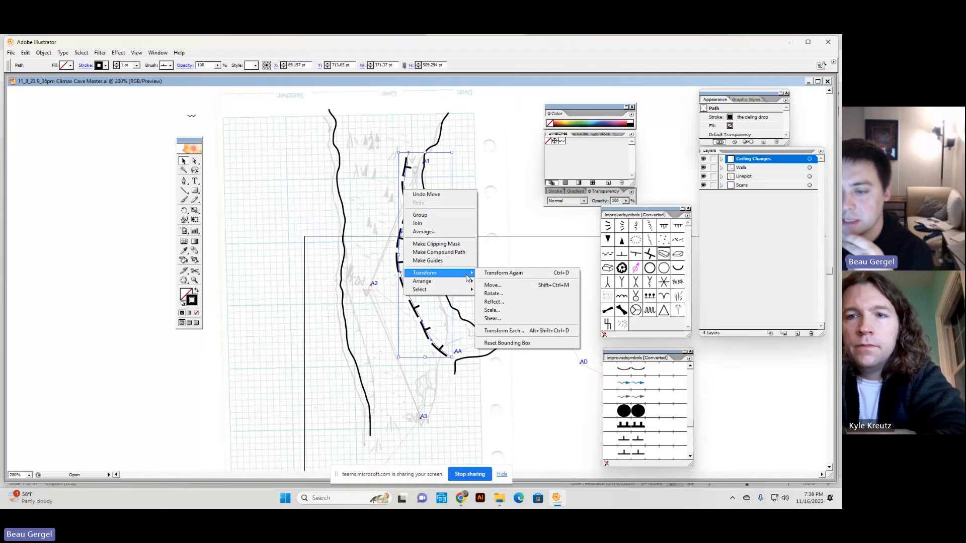
pyautogui.click(500, 311)
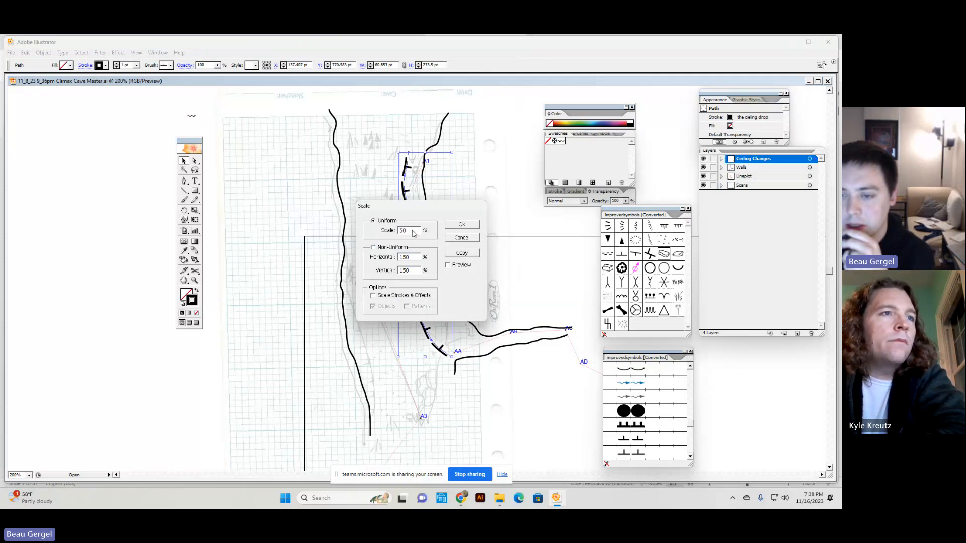
pyautogui.click(459, 225)
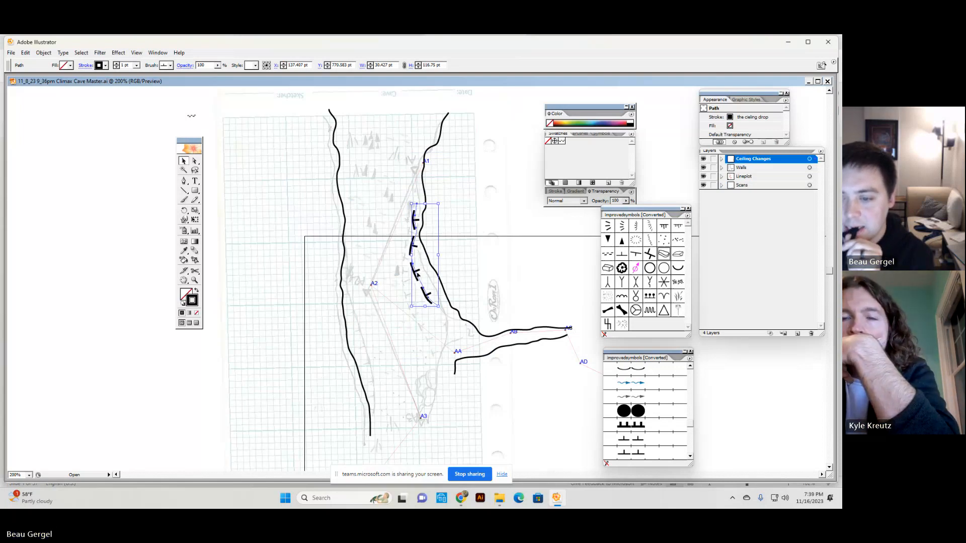
pyautogui.moveTo(417, 277); pyautogui.dragTo(410, 292)
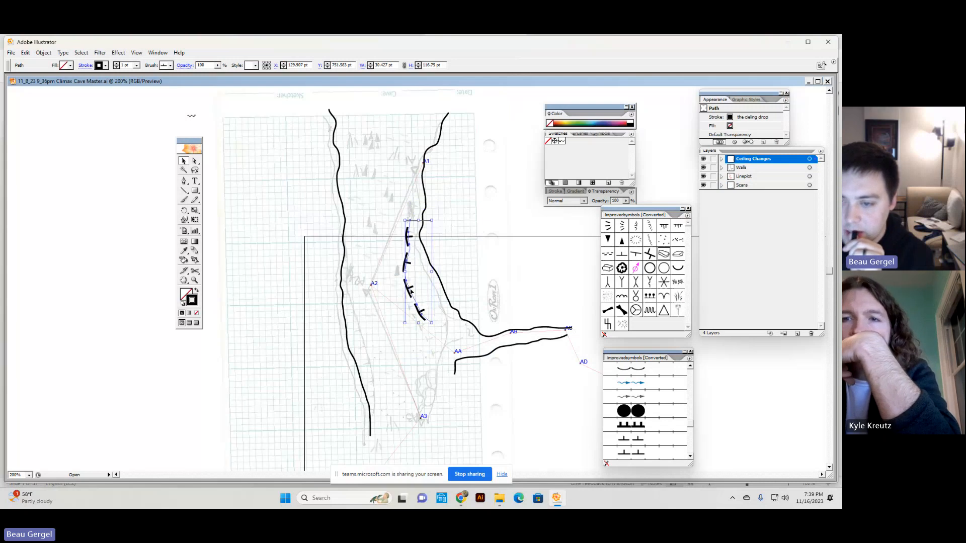
# Step: Place two copies of the ceiling-drop brush artwork from the brush library on the blank area beside the scan
pyautogui.rightClick(411, 293)
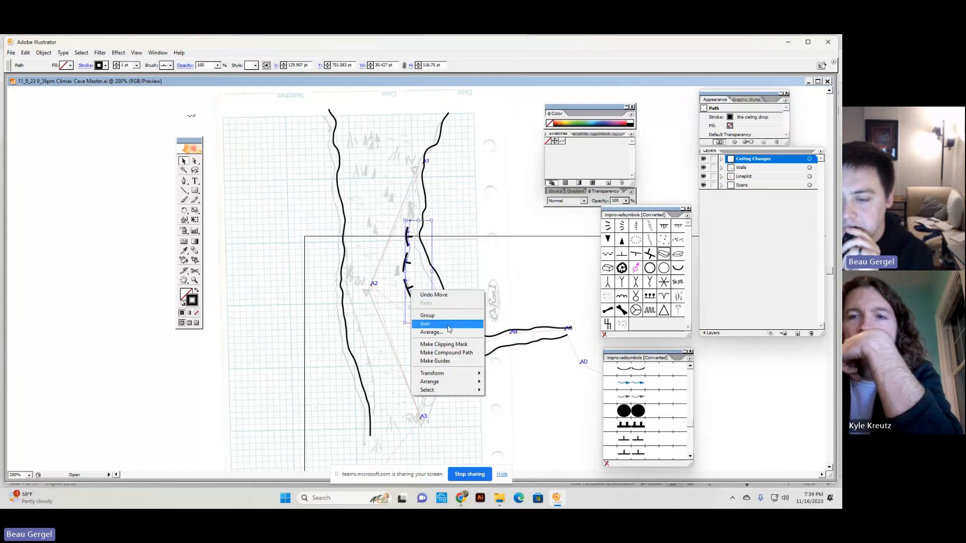
pyautogui.click(583, 135)
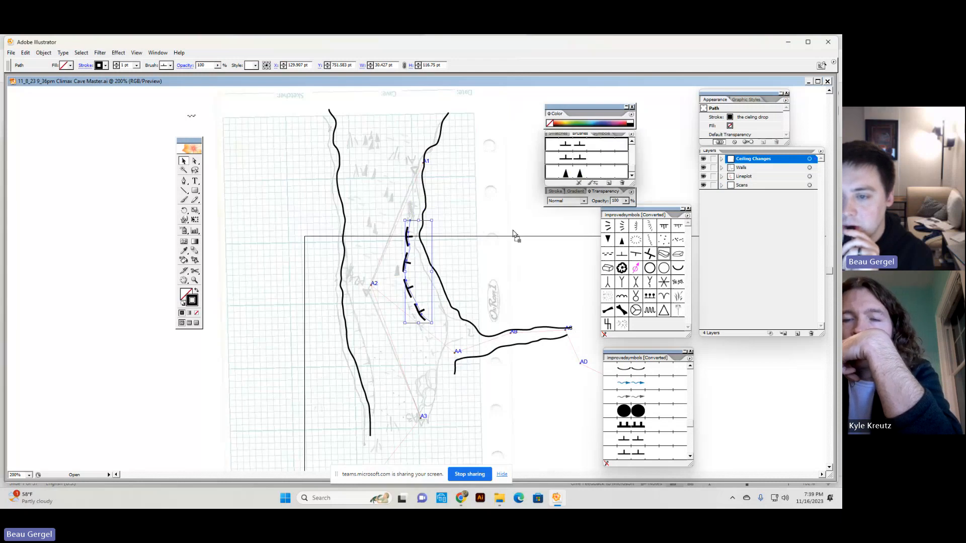
pyautogui.moveTo(581, 156)
pyautogui.mouseDown()
pyautogui.moveTo(562, 171)
pyautogui.moveTo(537, 280)
pyautogui.mouseUp()
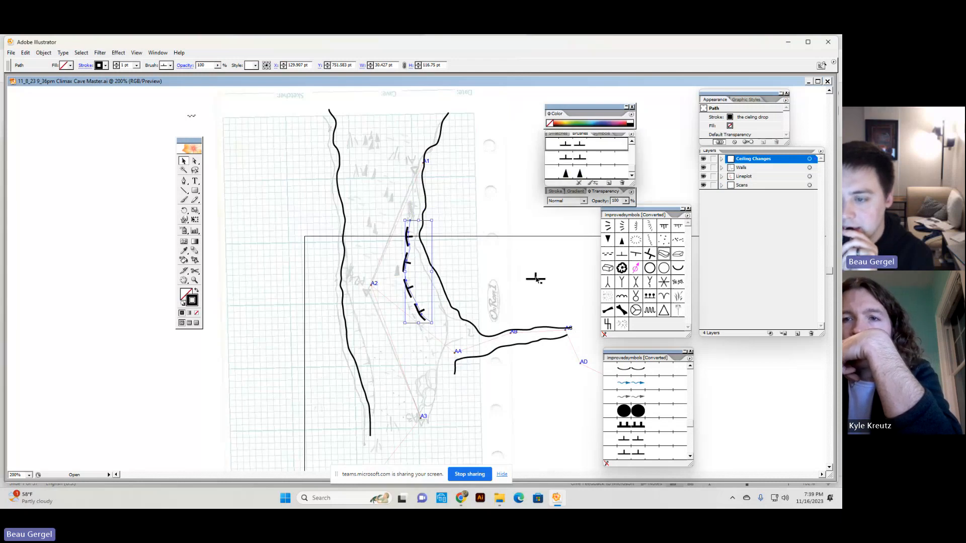
pyautogui.moveTo(581, 156)
pyautogui.mouseDown()
pyautogui.moveTo(525, 265)
pyautogui.moveTo(541, 252)
pyautogui.mouseUp()
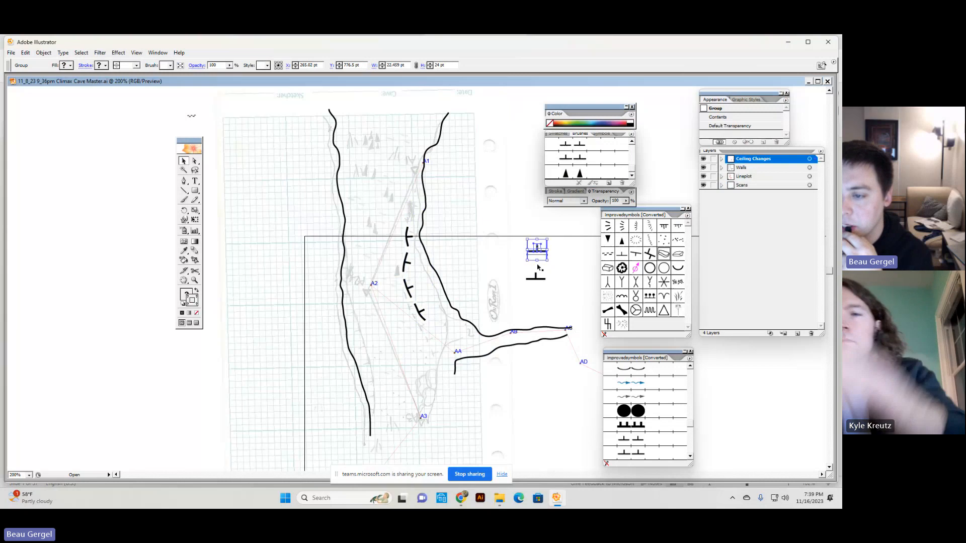
# Step: Scale the upper tick artwork uniformly to 50% and deselect it
pyautogui.rightClick(540, 254)
pyautogui.moveTo(562, 301)
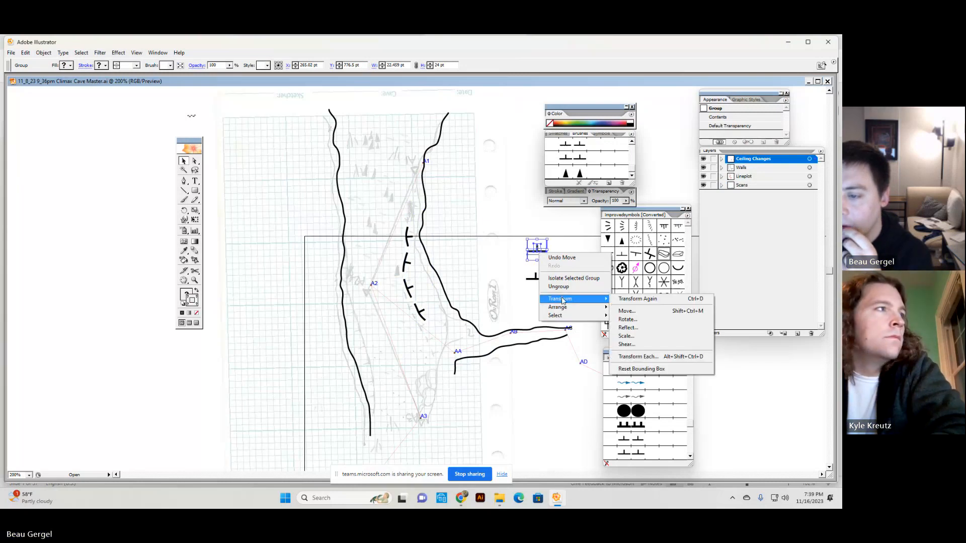
pyautogui.click(626, 336)
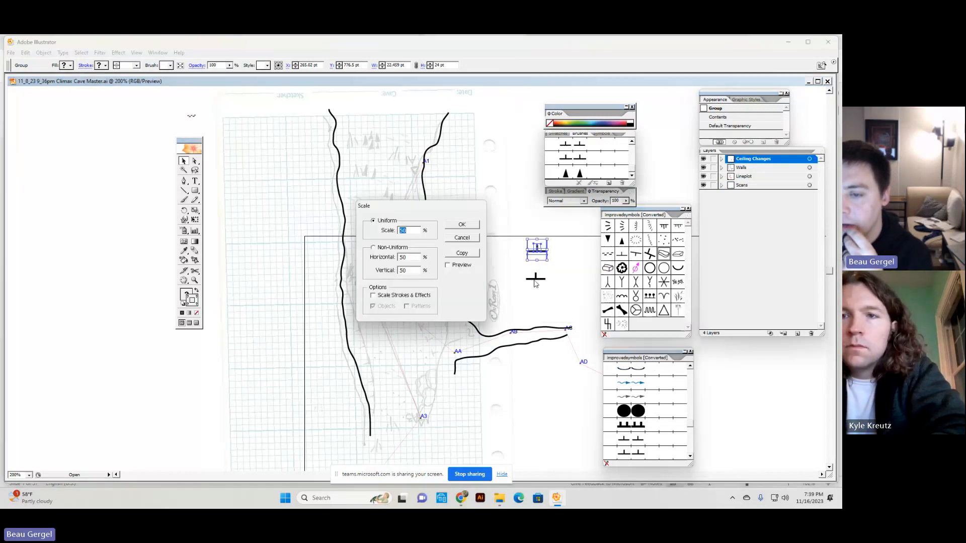
pyautogui.write('50')
pyautogui.press('Return')
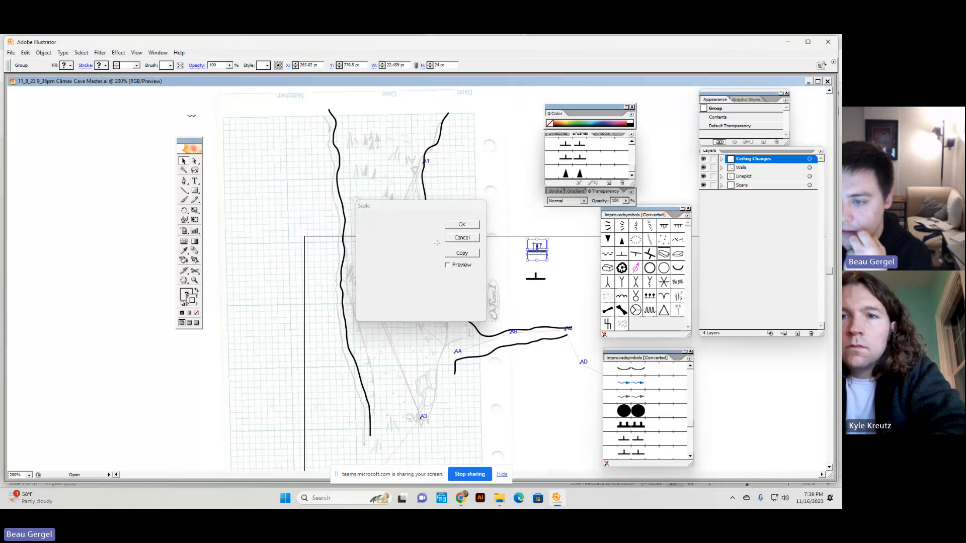
pyautogui.click(550, 239)
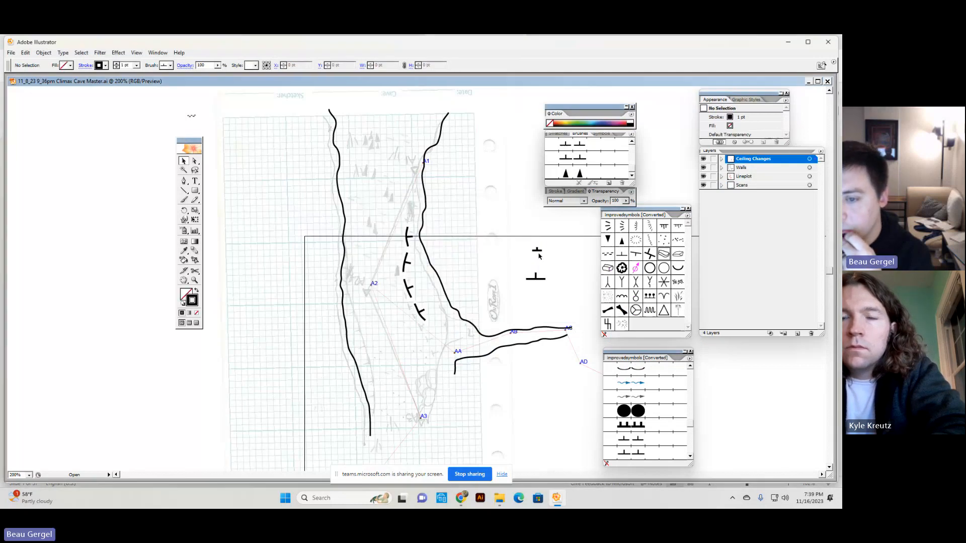
# Step: Create a new pattern brush from the reduced tick artwork with 25% spacing
pyautogui.moveTo(537, 254); pyautogui.dragTo(571, 175)
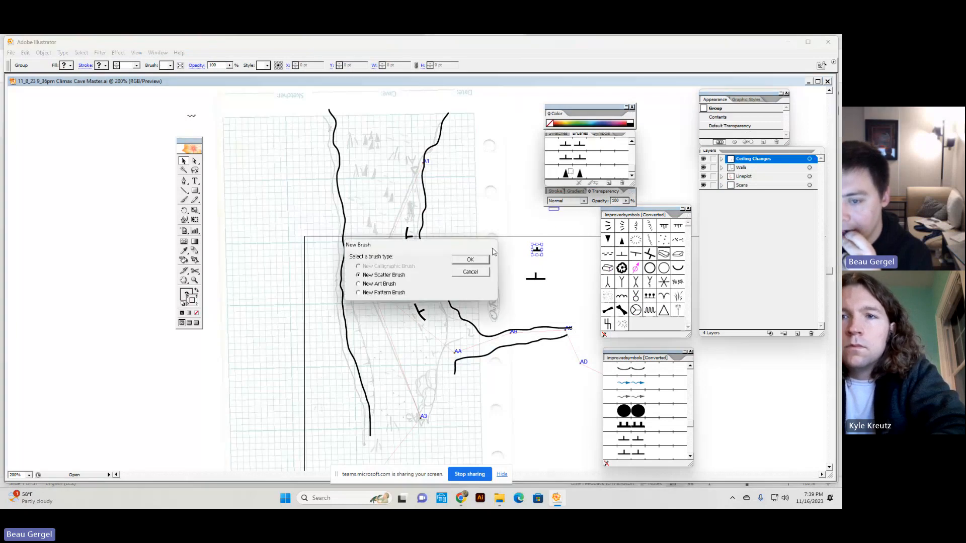
pyautogui.click(377, 294)
pyautogui.click(463, 262)
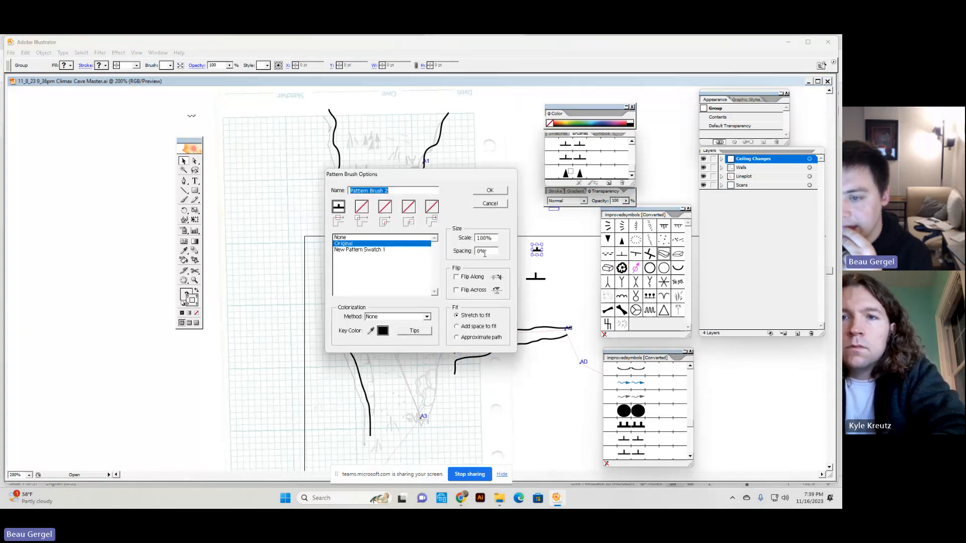
pyautogui.moveTo(488, 252); pyautogui.dragTo(454, 256)
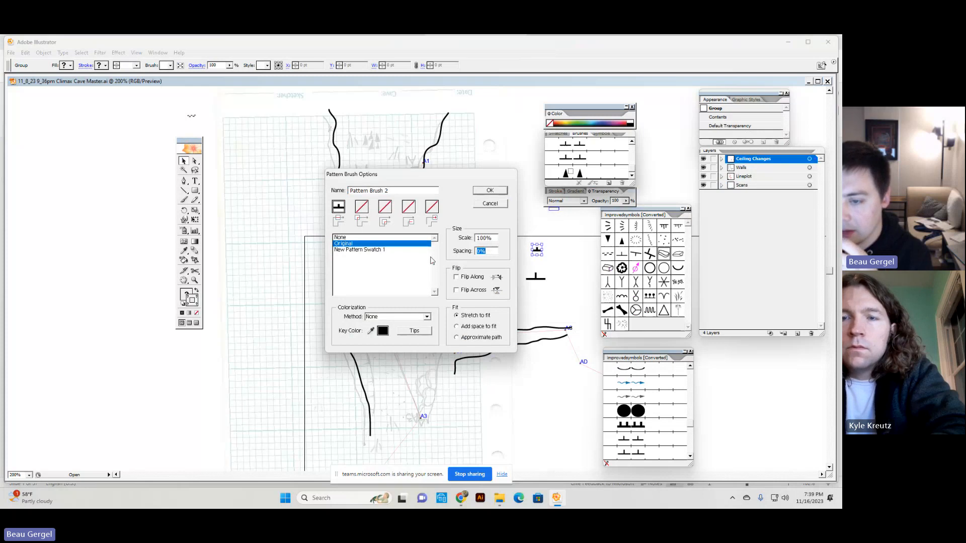
pyautogui.write('50')
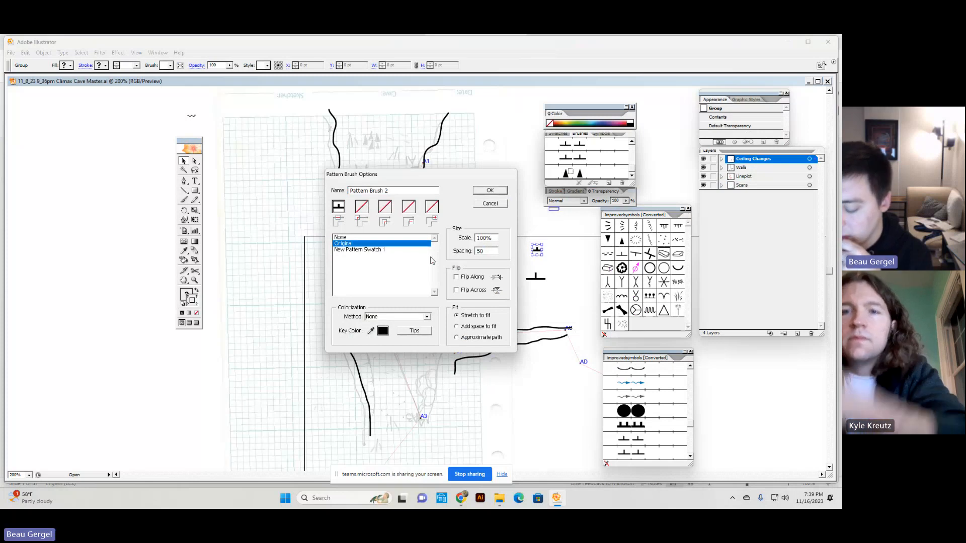
pyautogui.press('BackSpace')
pyautogui.press('BackSpace')
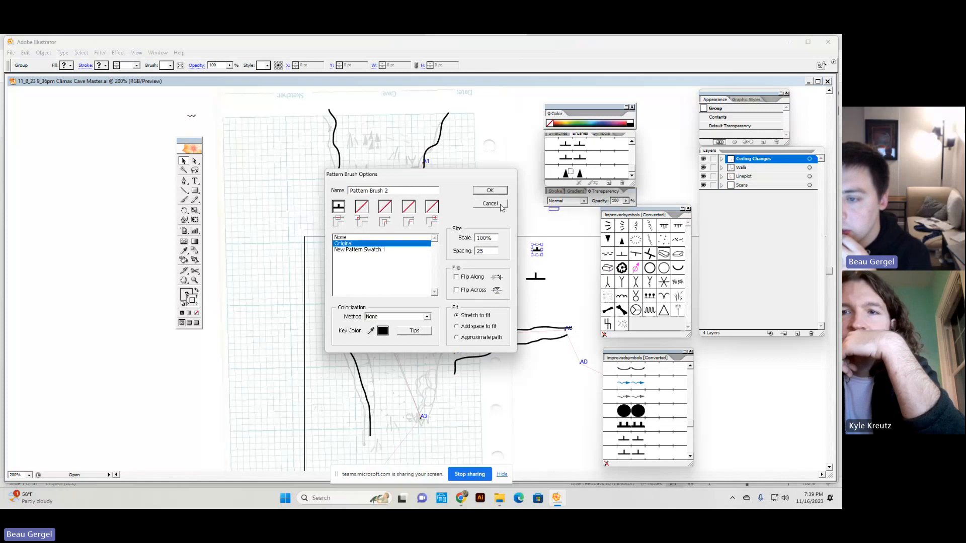
pyautogui.press('Return')
pyautogui.press('Return')
# Step: Paint a ceiling-drop line about 130 pt tall with the new brush and move it up and left beside the older line
pyautogui.press('b')
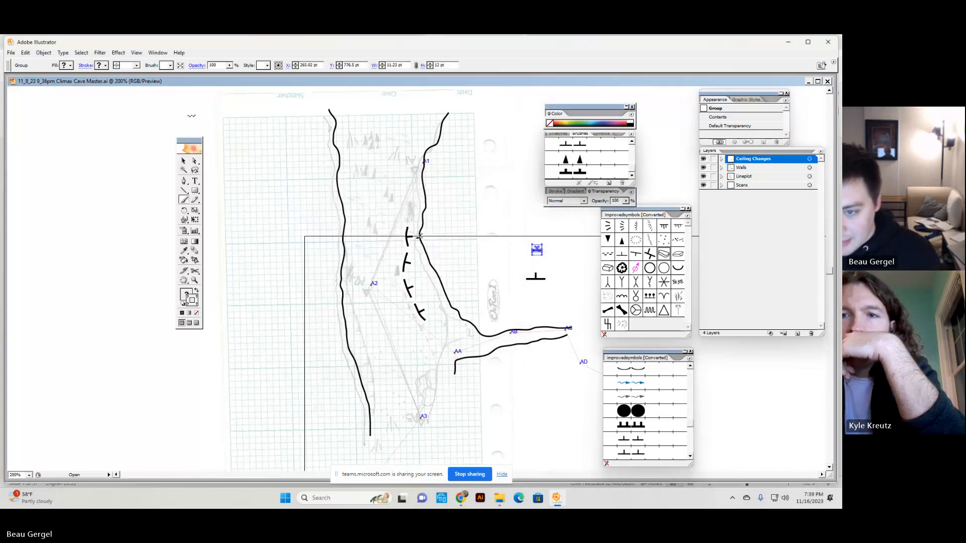
pyautogui.moveTo(416, 240); pyautogui.dragTo(434, 353)
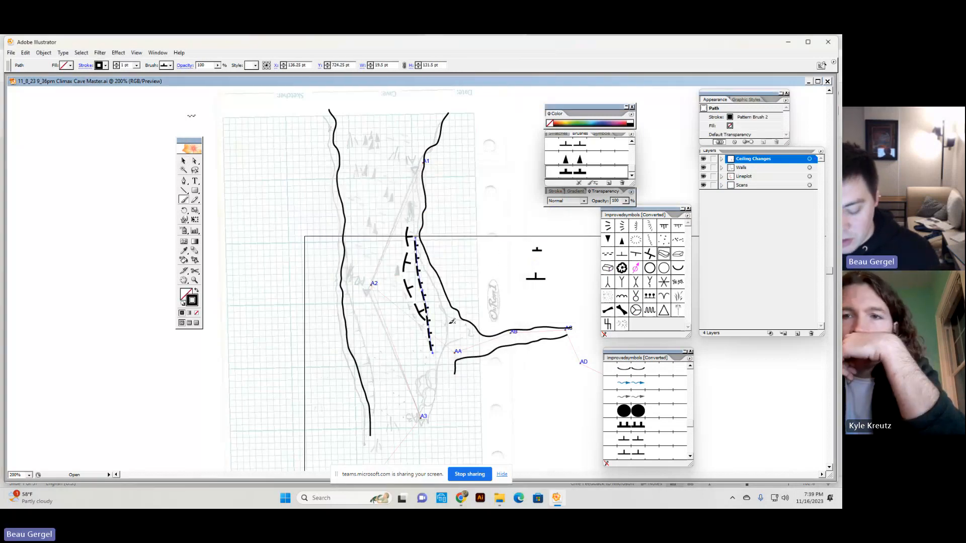
pyautogui.press('v')
pyautogui.moveTo(427, 295)
pyautogui.mouseDown()
pyautogui.moveTo(436, 299)
pyautogui.moveTo(397, 308)
pyautogui.moveTo(413, 287)
pyautogui.mouseUp()
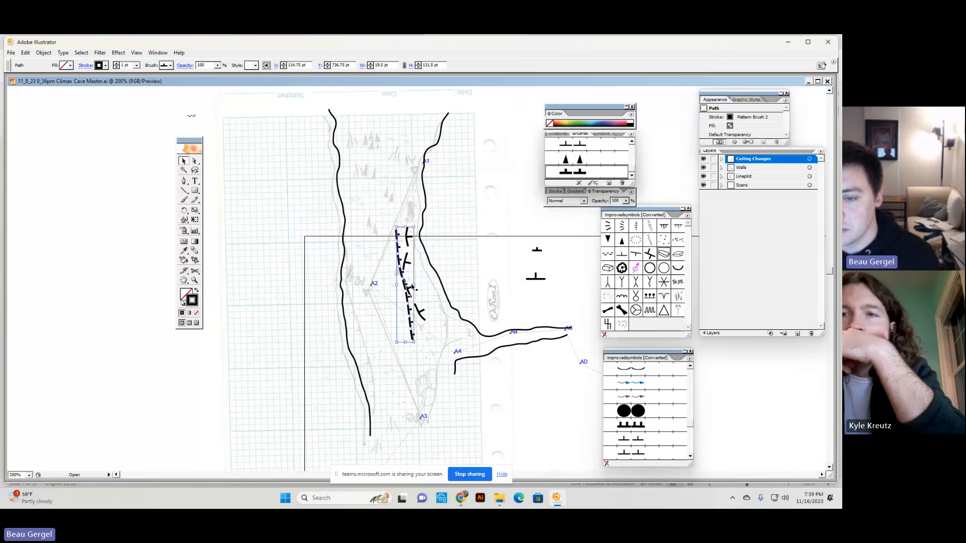
# Step: Move the reduced tick artwork slightly down and left, and set its stroke weight to 0.5 pt
pyautogui.click(538, 250)
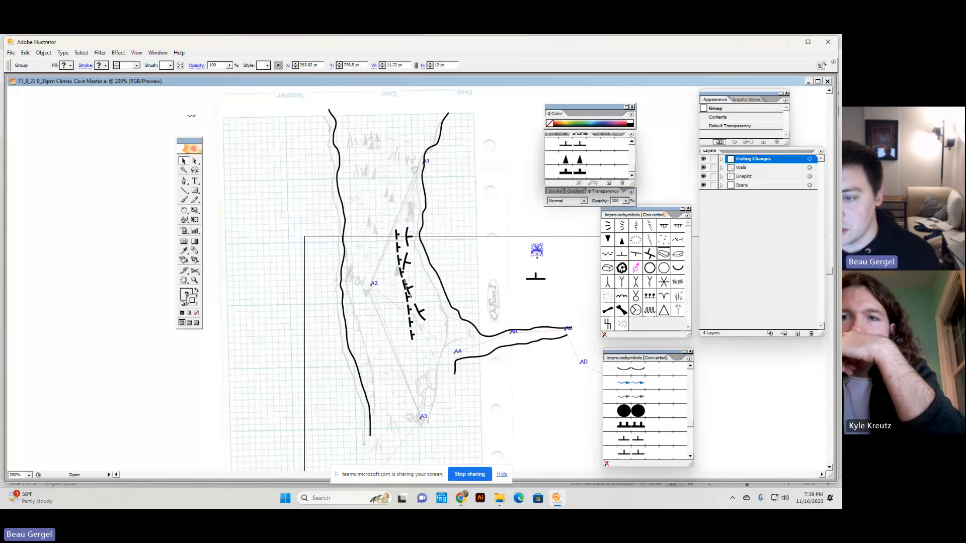
pyautogui.moveTo(539, 252); pyautogui.dragTo(534, 260)
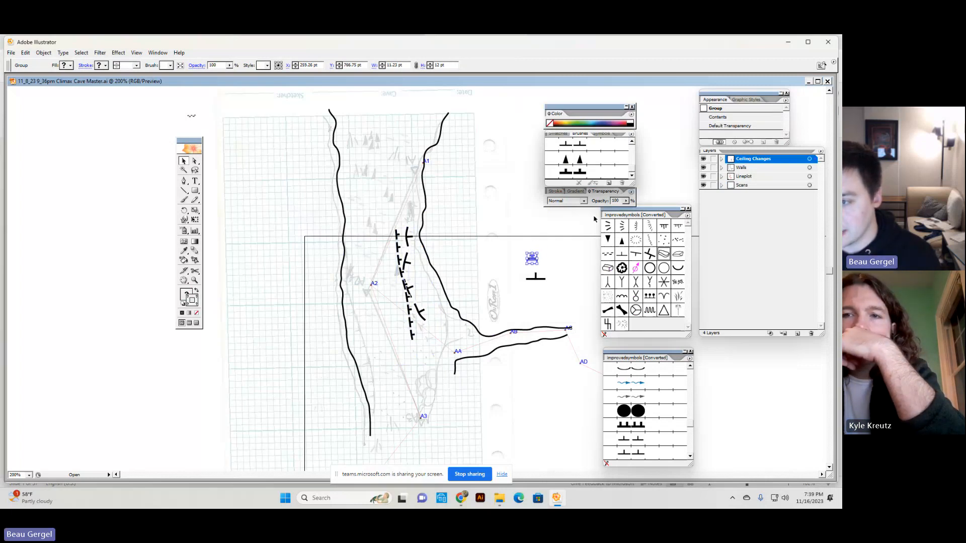
pyautogui.click(556, 192)
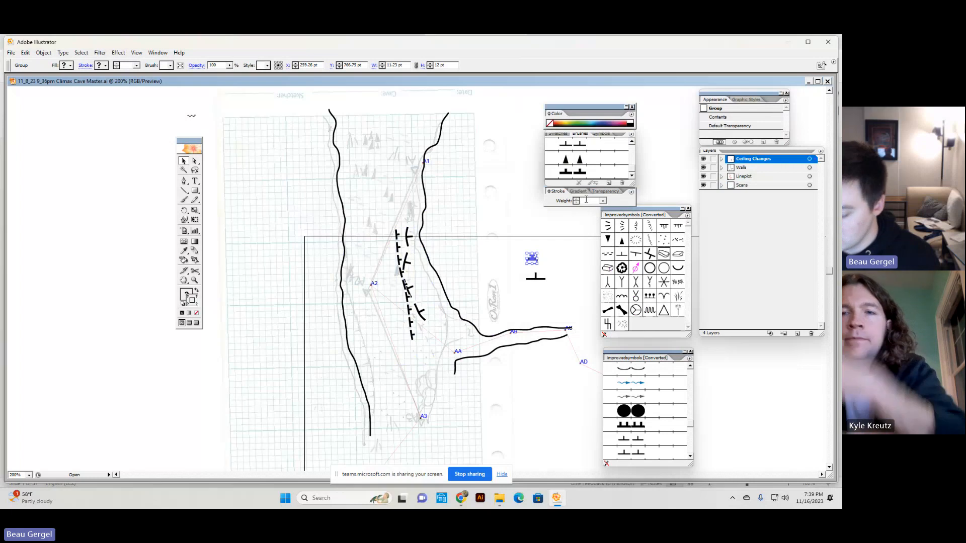
pyautogui.write('0.5')
pyautogui.press('Return')
pyautogui.click(548, 264)
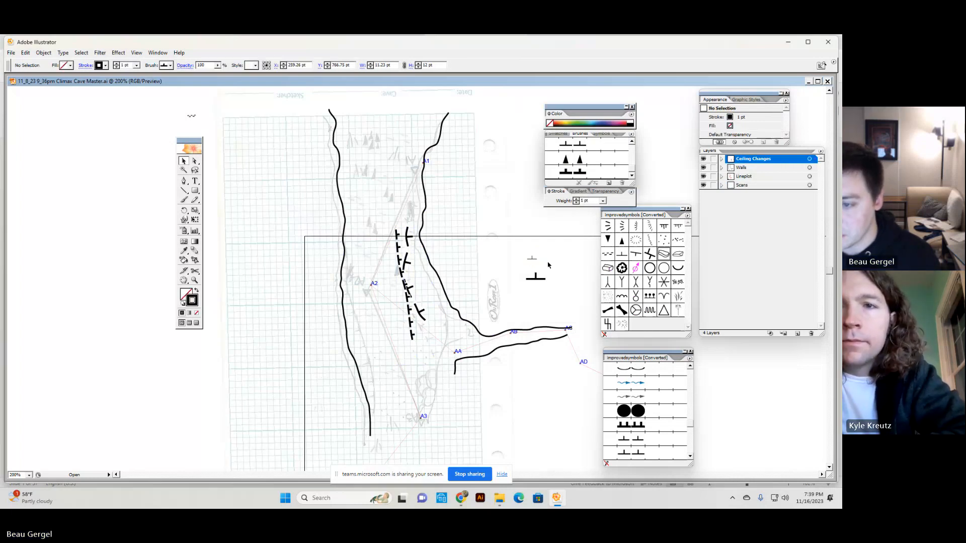
# Step: Center the reduced tick artwork directly above the full-size tick
pyautogui.click(533, 260)
pyautogui.hotkey('ctrl', '=')
pyautogui.hotkey('ctrl', '=')
pyautogui.hotkey('ctrl', '=')
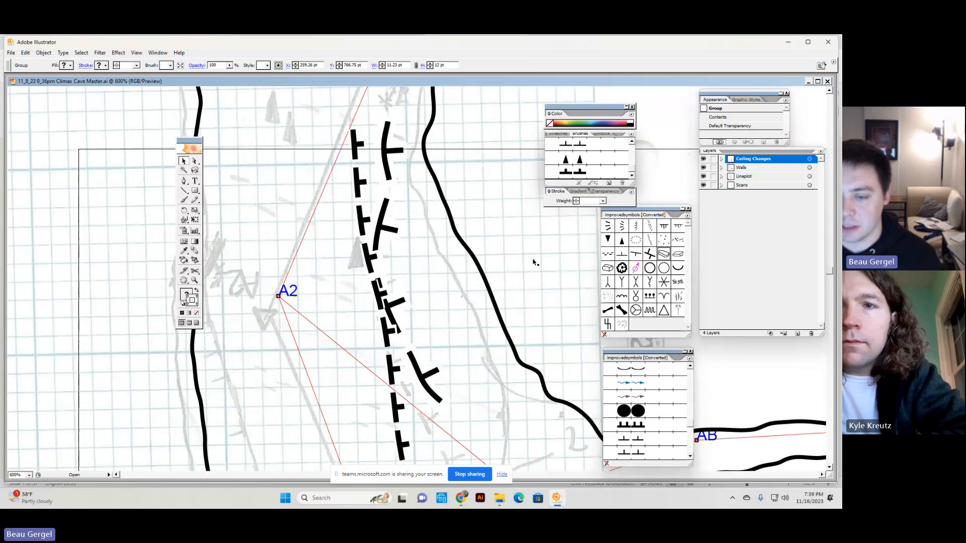
pyautogui.moveTo(529, 265); pyautogui.dragTo(217, 307)
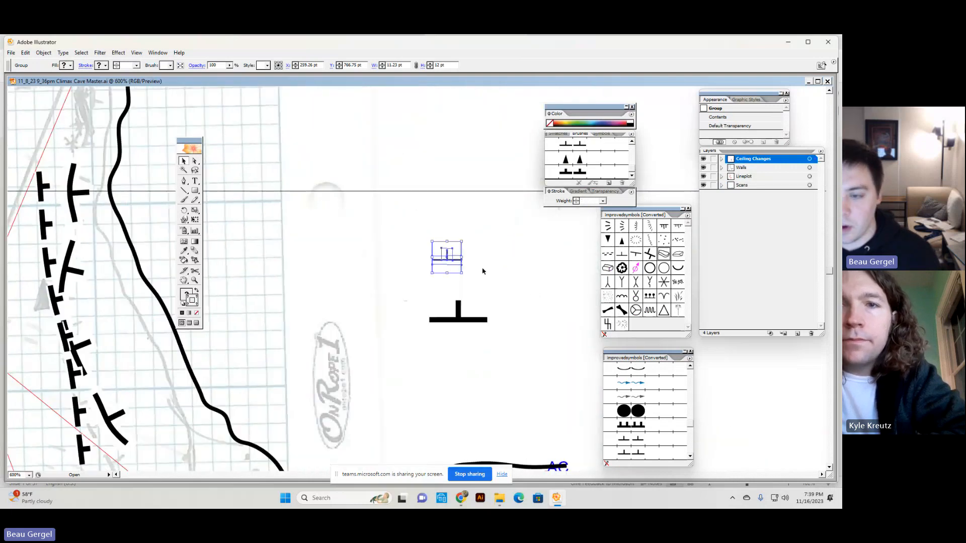
pyautogui.moveTo(464, 265); pyautogui.dragTo(469, 276)
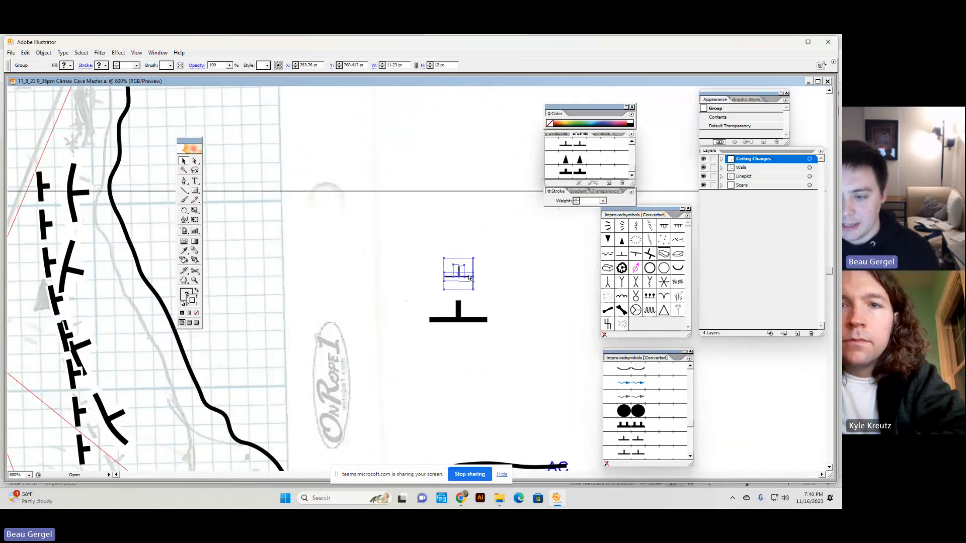
pyautogui.hotkey('ctrl', '-')
pyautogui.hotkey('ctrl', '-')
pyautogui.hotkey('ctrl', '-')
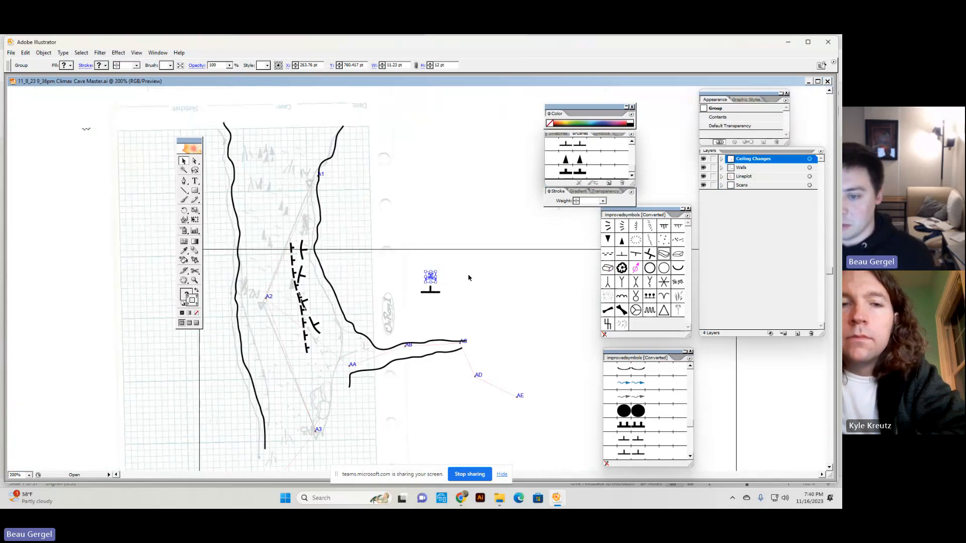
# Step: Draw a tick from two straight lines beside station A1: a base about 25 pt wide with a centered upright about 11 pt tall
pyautogui.click(184, 191)
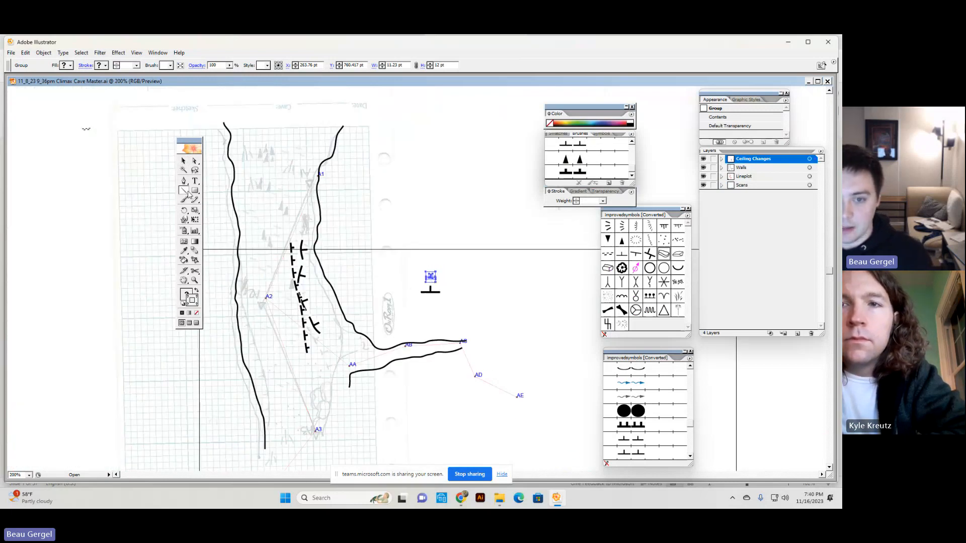
pyautogui.hotkey('ctrl', '+')
pyautogui.hotkey('ctrl', '+')
pyautogui.hotkey('ctrl', '+')
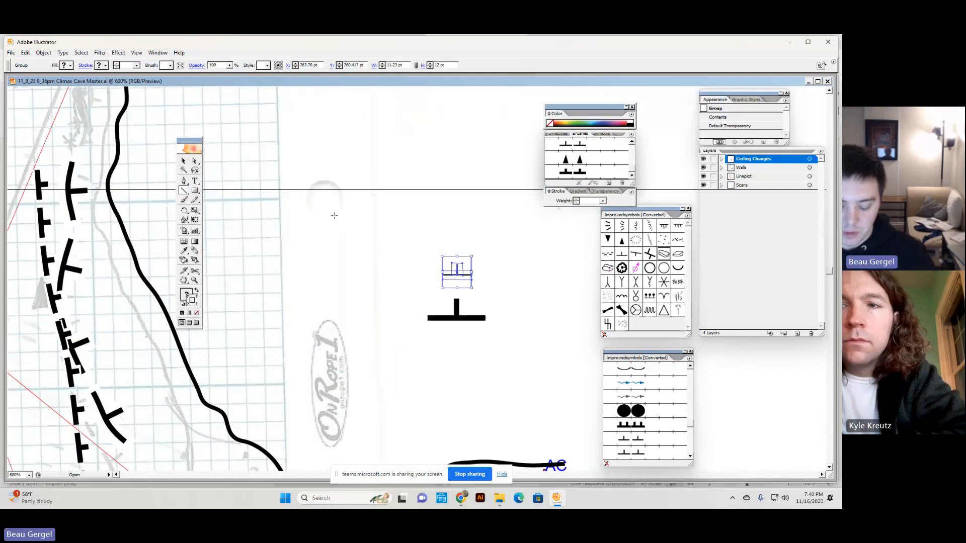
pyautogui.press('space')
pyautogui.moveTo(332, 233); pyautogui.dragTo(465, 355)
pyautogui.moveTo(306, 252); pyautogui.dragTo(383, 329)
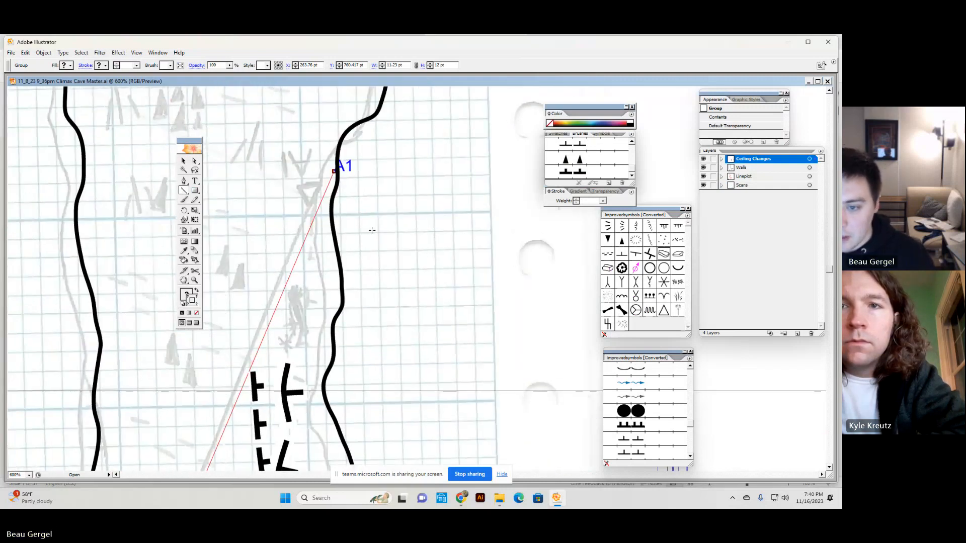
pyautogui.moveTo(443, 233); pyautogui.dragTo(446, 233)
pyautogui.moveTo(410, 203); pyautogui.dragTo(411, 233)
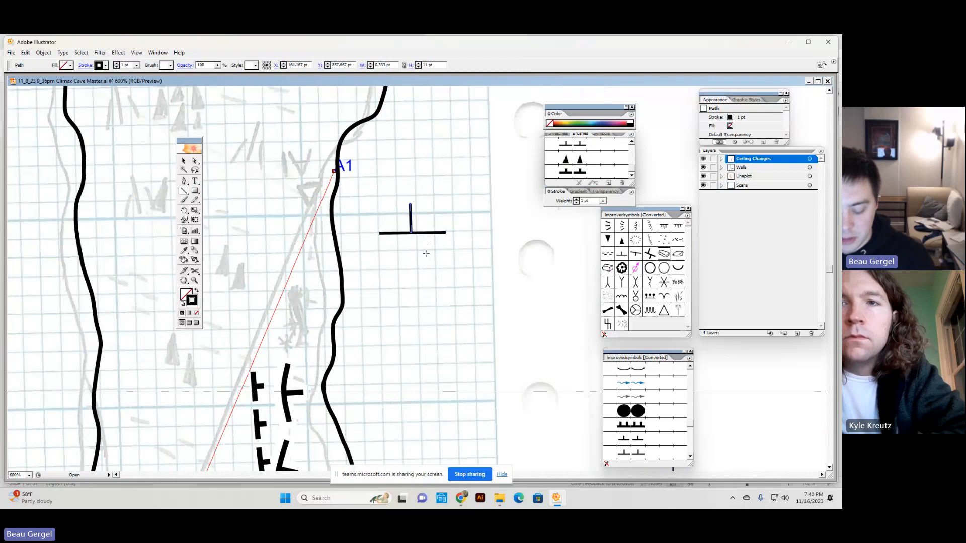
# Step: Select both lines of the new tick, save them as a symbol, and place an instance of it below the original
pyautogui.press('v')
pyautogui.click(420, 250)
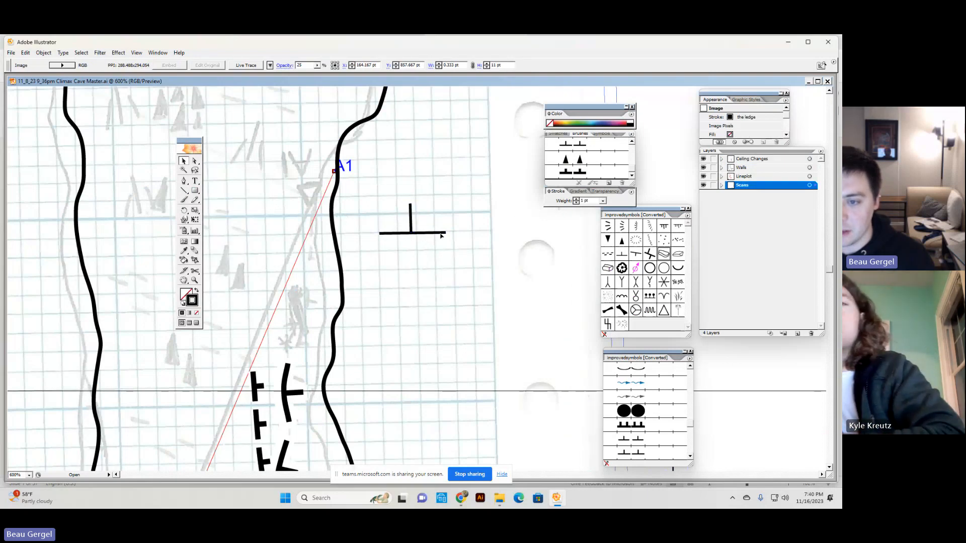
pyautogui.moveTo(440, 235); pyautogui.dragTo(430, 214)
pyautogui.click(411, 231)
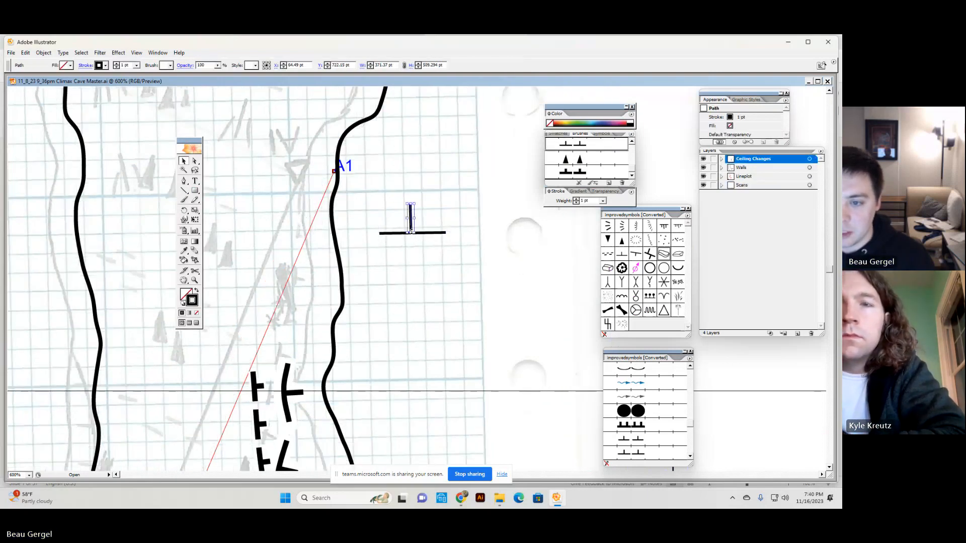
pyautogui.keyDown('shift'); pyautogui.click(422, 233); pyautogui.keyUp('shift')
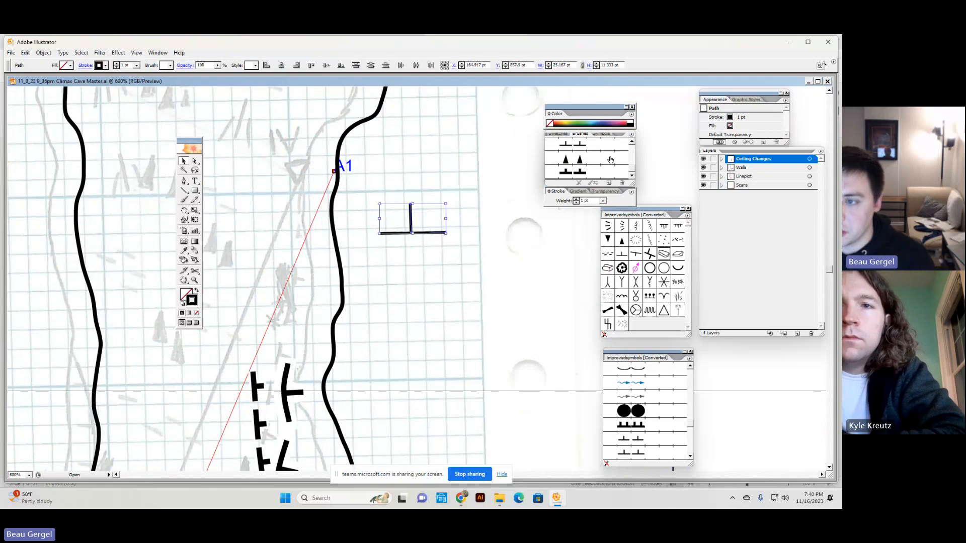
pyautogui.click(601, 134)
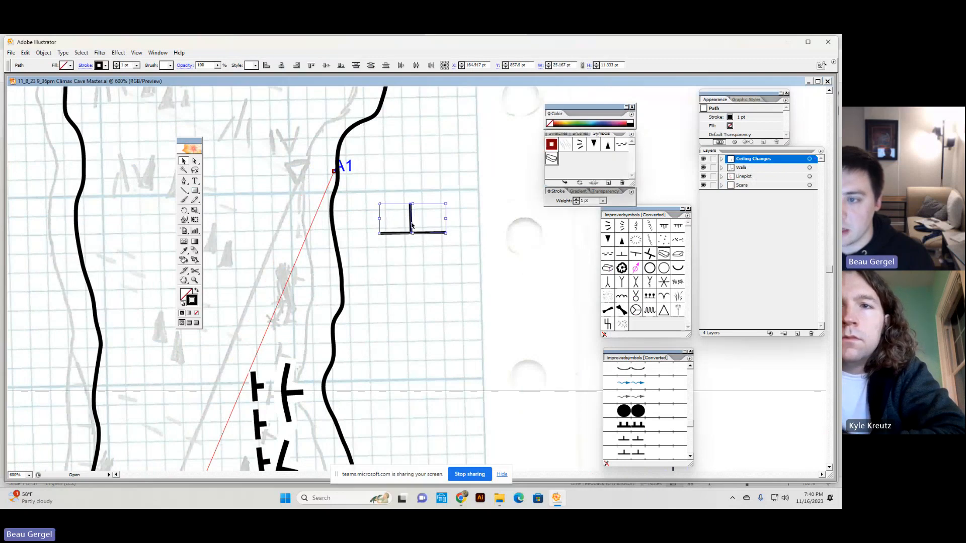
pyautogui.moveTo(411, 225); pyautogui.dragTo(478, 294)
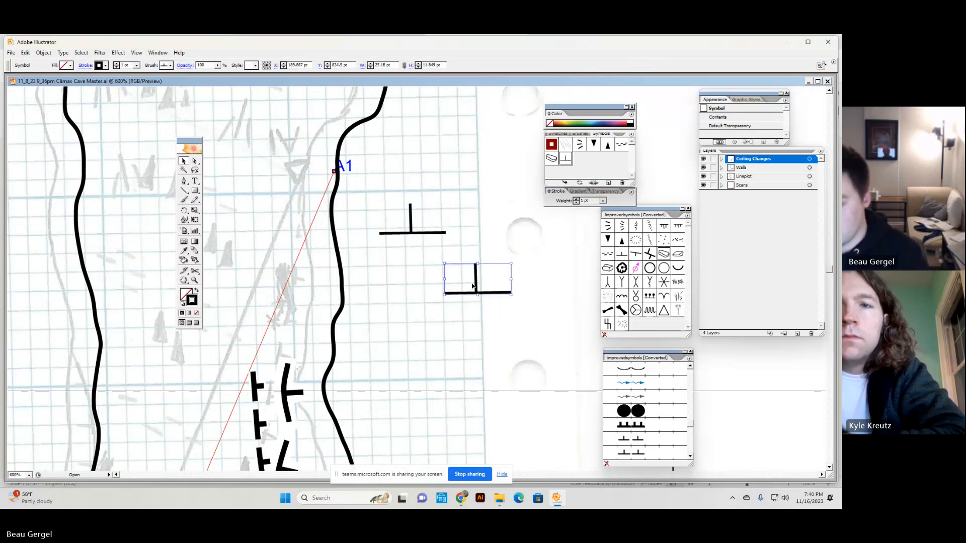
# Step: Delete the placed symbol instance and the two source lines of the tick near station A1
pyautogui.press('Delete')
pyautogui.click(413, 230)
pyautogui.click(411, 228)
pyautogui.press('Delete')
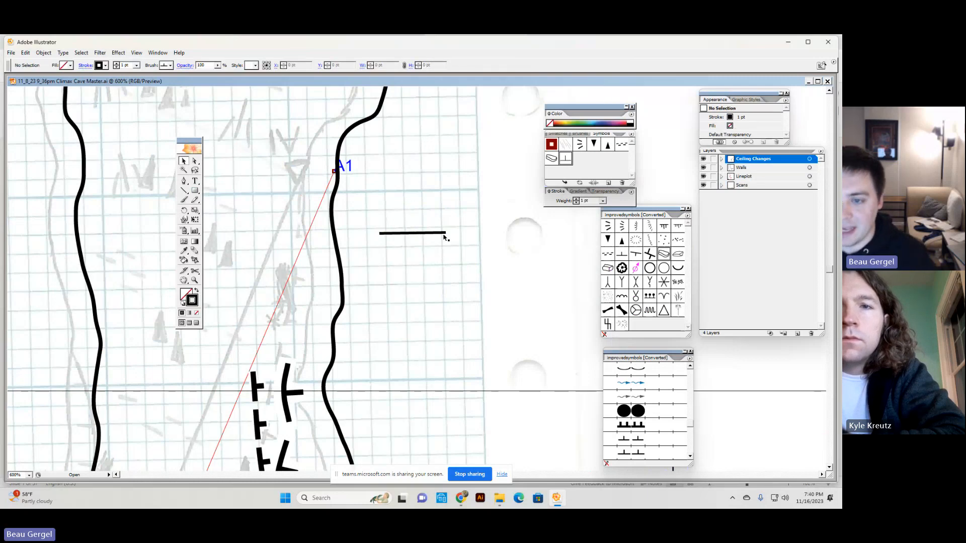
pyautogui.click(439, 234)
pyautogui.press('Delete')
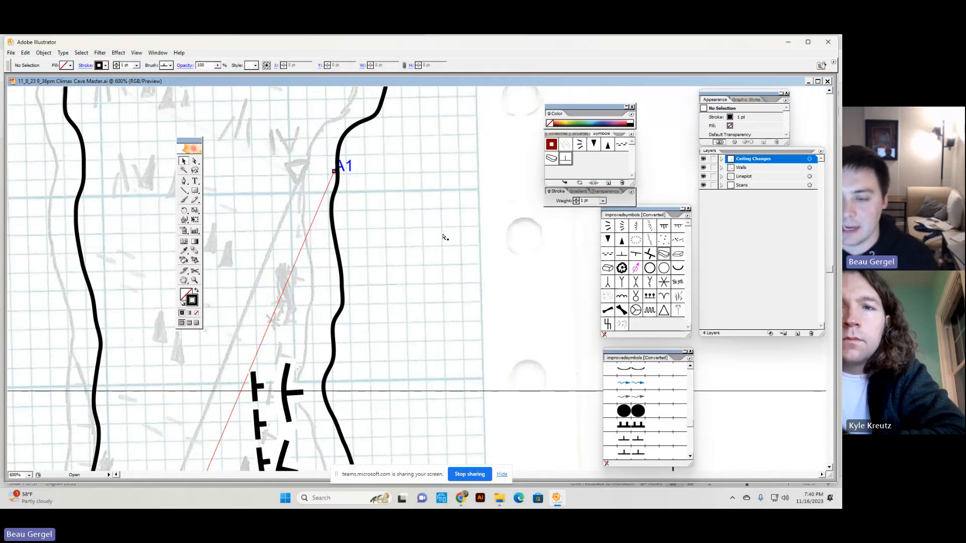
# Step: Delete the widely spaced ceiling-drop line and reposition the remaining small-tick line slightly higher between stations A1 and A3
pyautogui.scroll(-3, 445, 237)
pyautogui.scroll(-2, 481, 276)
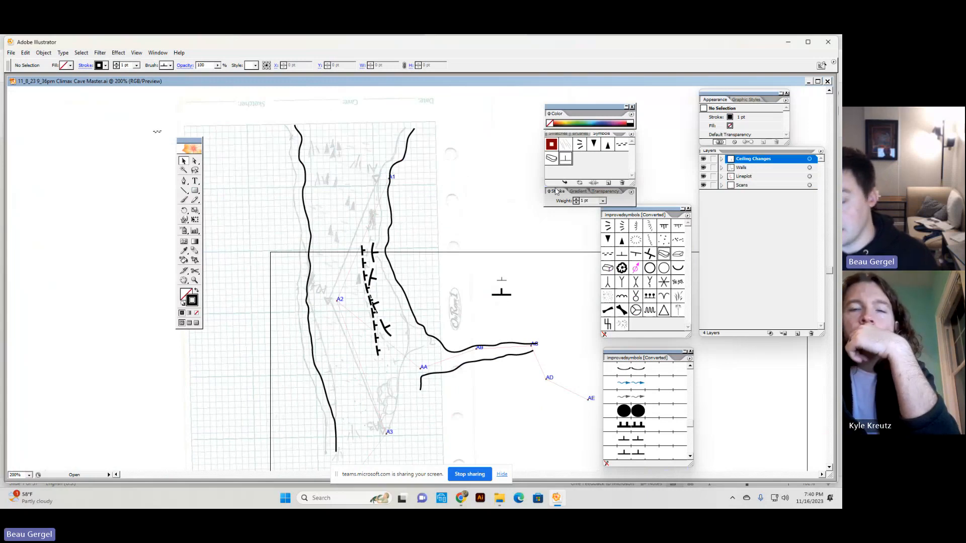
pyautogui.click(580, 134)
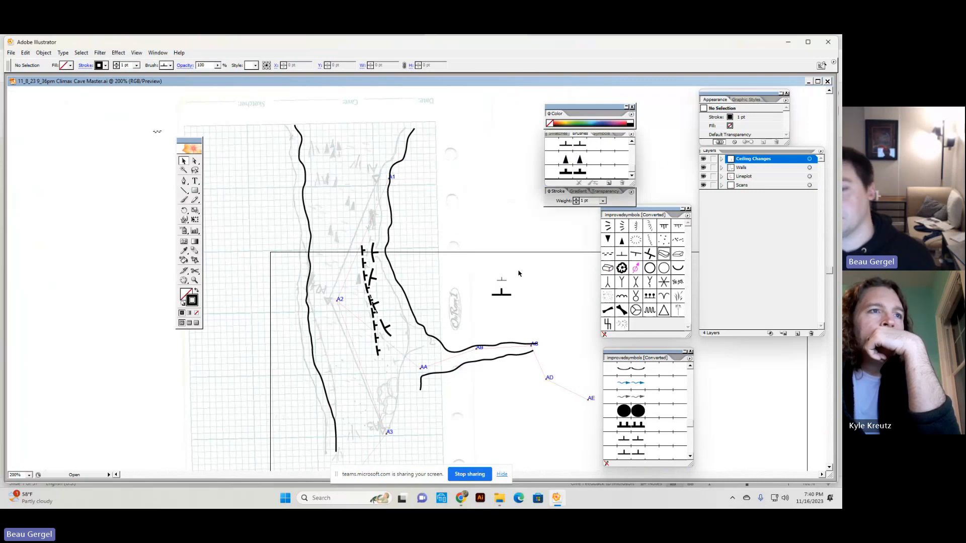
pyautogui.click(375, 310)
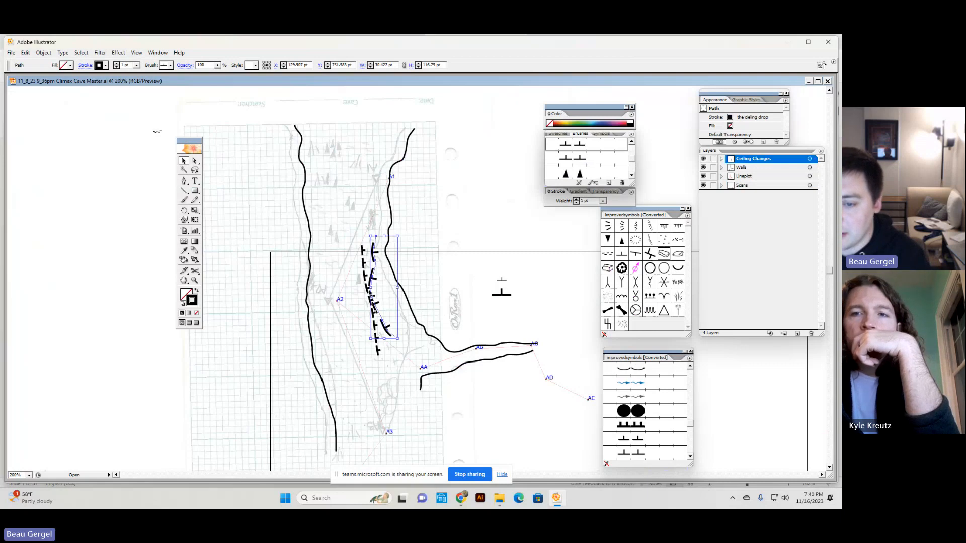
pyautogui.press('Delete')
pyautogui.moveTo(366, 289)
pyautogui.mouseDown()
pyautogui.moveTo(374, 253)
pyautogui.moveTo(372, 271)
pyautogui.moveTo(382, 272)
pyautogui.moveTo(523, 244)
pyautogui.mouseUp()
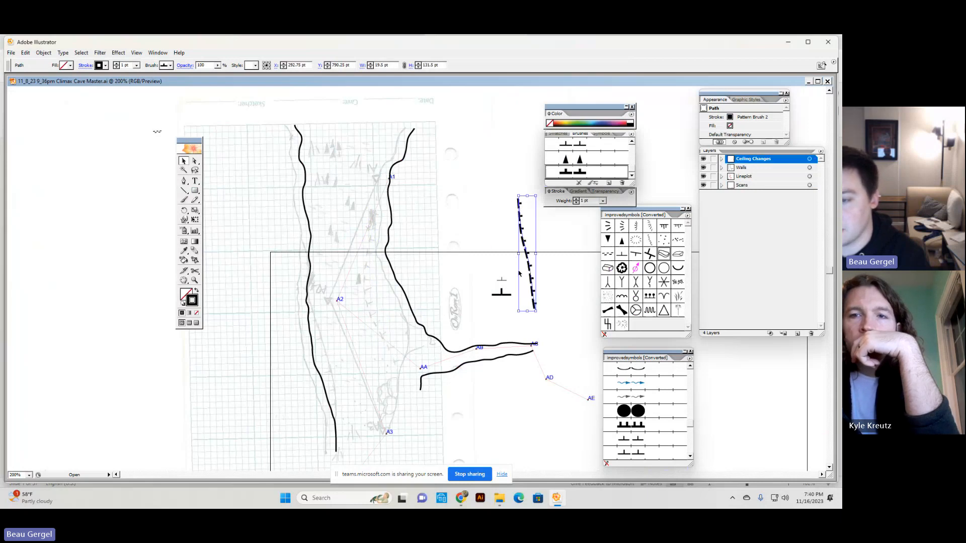
pyautogui.moveTo(528, 254); pyautogui.dragTo(379, 284)
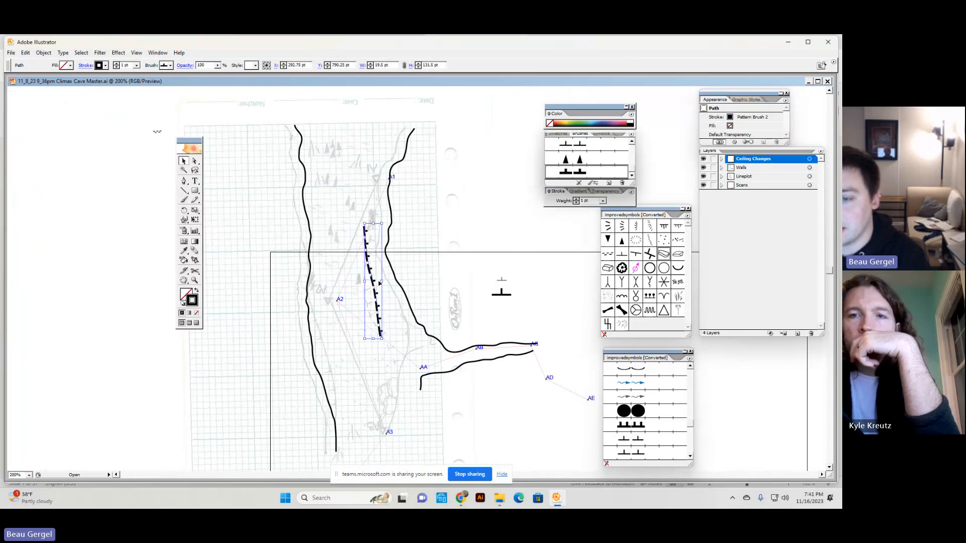
# Step: Set the reduced tick artwork's stroke weight to 1 pt and move it up and right of the full-size tick
pyautogui.click(498, 280)
pyautogui.moveTo(501, 279); pyautogui.dragTo(516, 262)
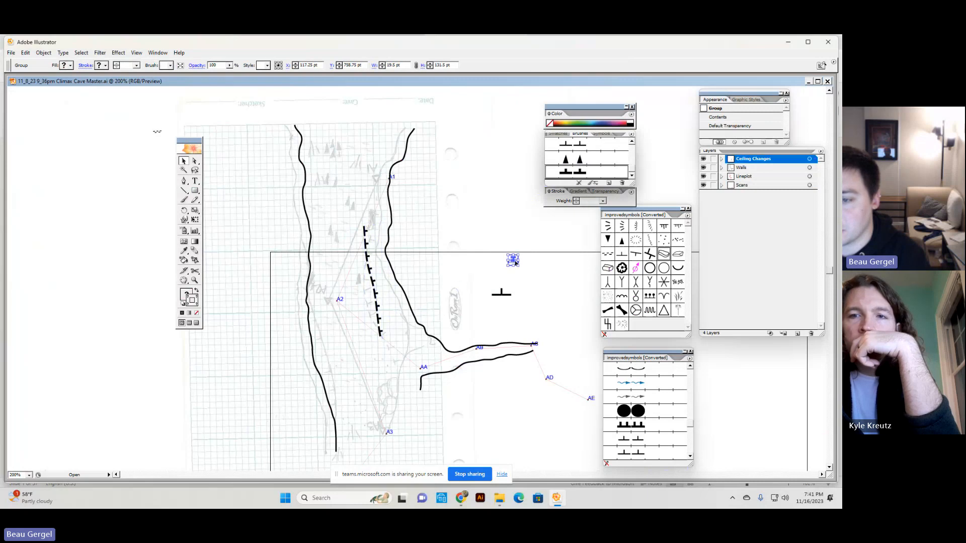
pyautogui.click(590, 201)
pyautogui.write('1')
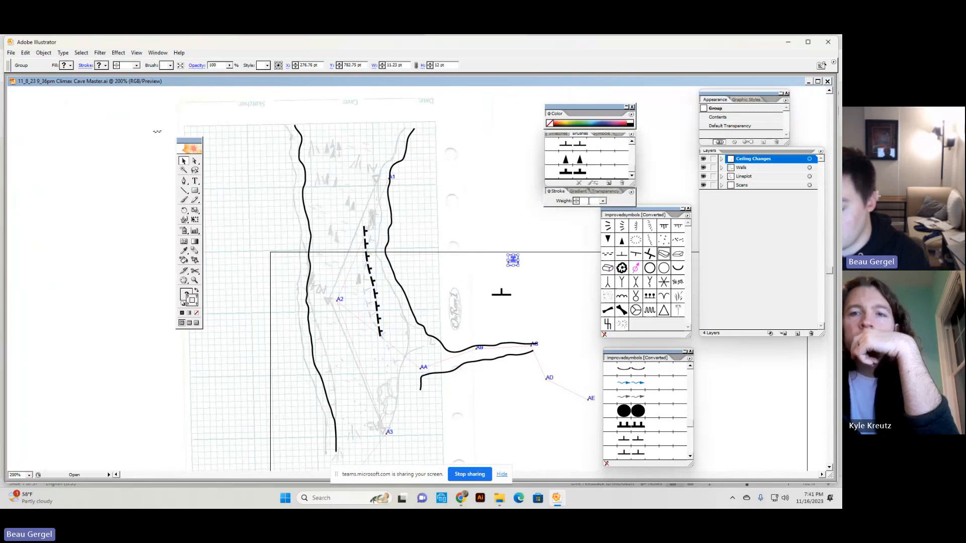
pyautogui.click(535, 262)
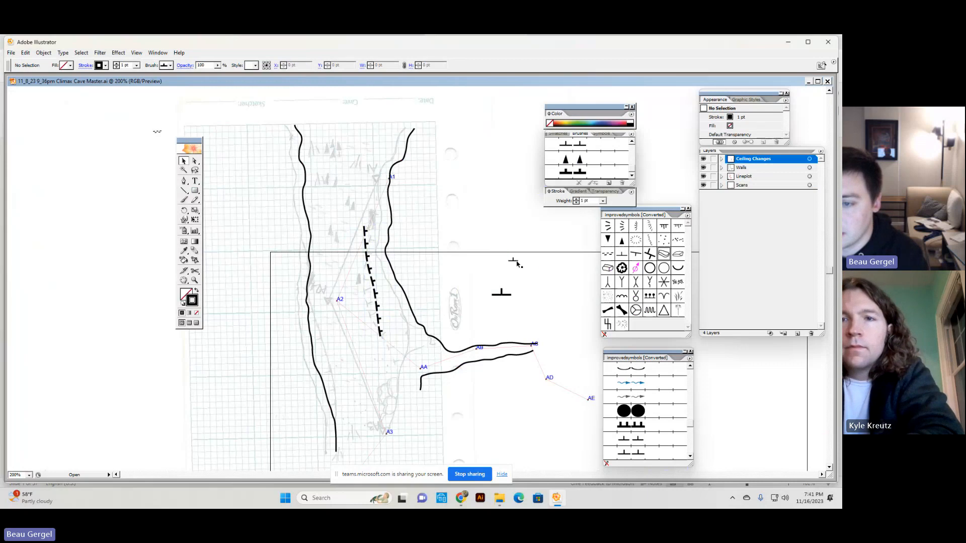
pyautogui.click(512, 264)
pyautogui.moveTo(512, 264)
pyautogui.mouseDown()
pyautogui.moveTo(502, 282)
pyautogui.moveTo(545, 218)
pyautogui.moveTo(534, 208)
pyautogui.moveTo(527, 234)
pyautogui.moveTo(589, 174)
pyautogui.moveTo(541, 261)
pyautogui.mouseUp()
pyautogui.click(505, 279)
# Step: Look through the Perfect Falls folder under Specific Cave Maps in File Explorer, and return to the Climax Cave drawing in Illustrator
pyautogui.click(499, 498)
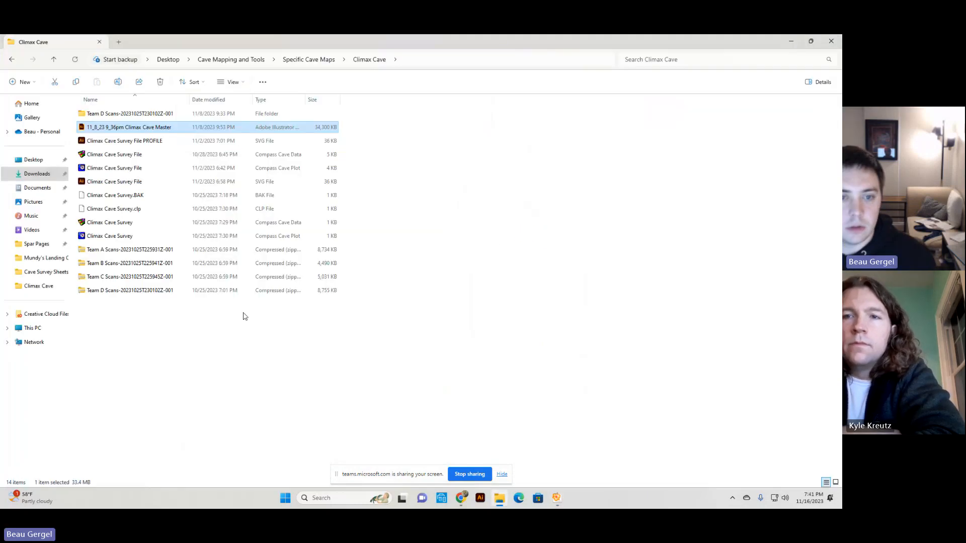
pyautogui.click(307, 59)
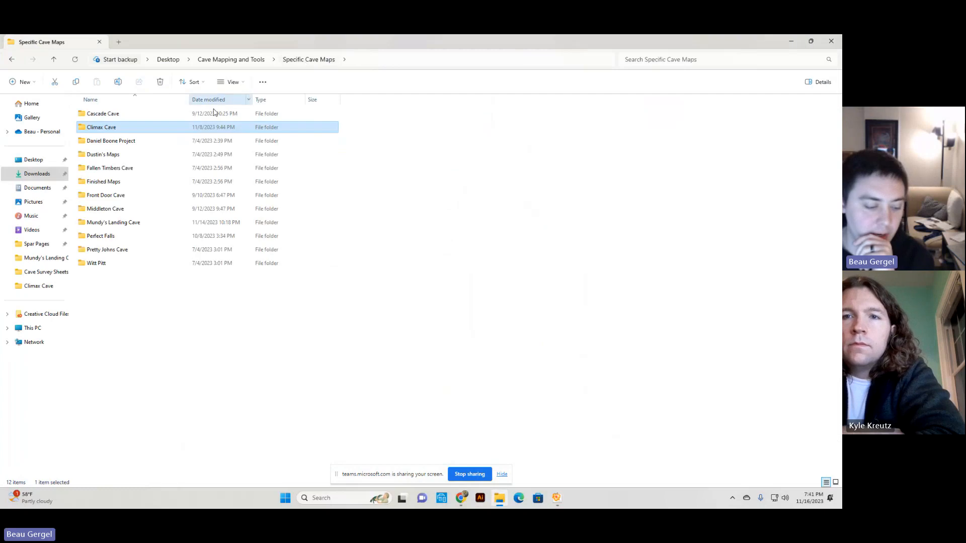
pyautogui.doubleClick(127, 240)
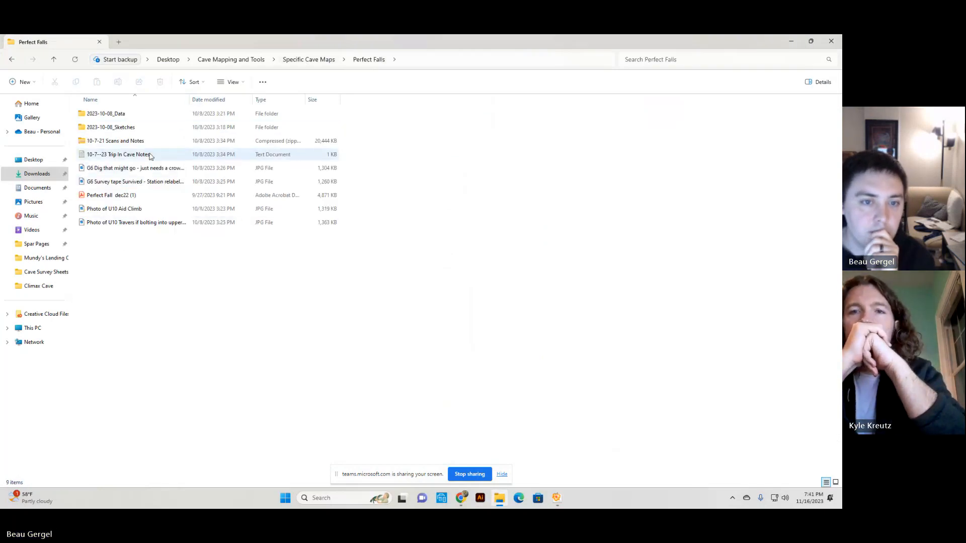
pyautogui.click(287, 60)
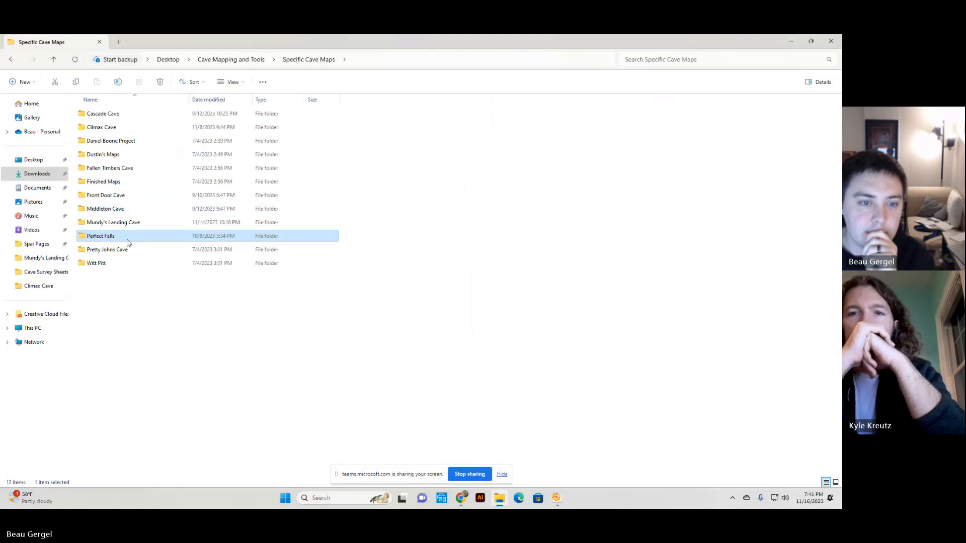
pyautogui.doubleClick(126, 237)
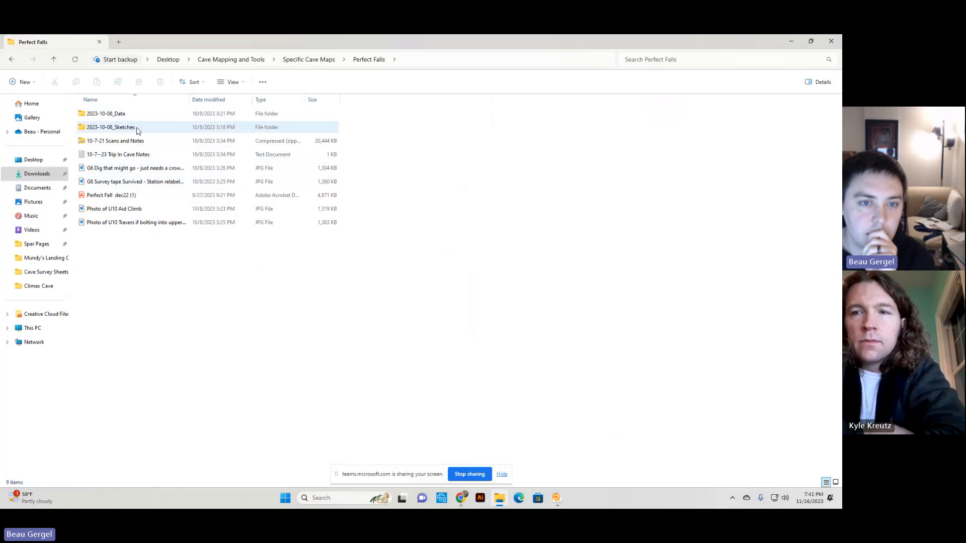
pyautogui.click(287, 59)
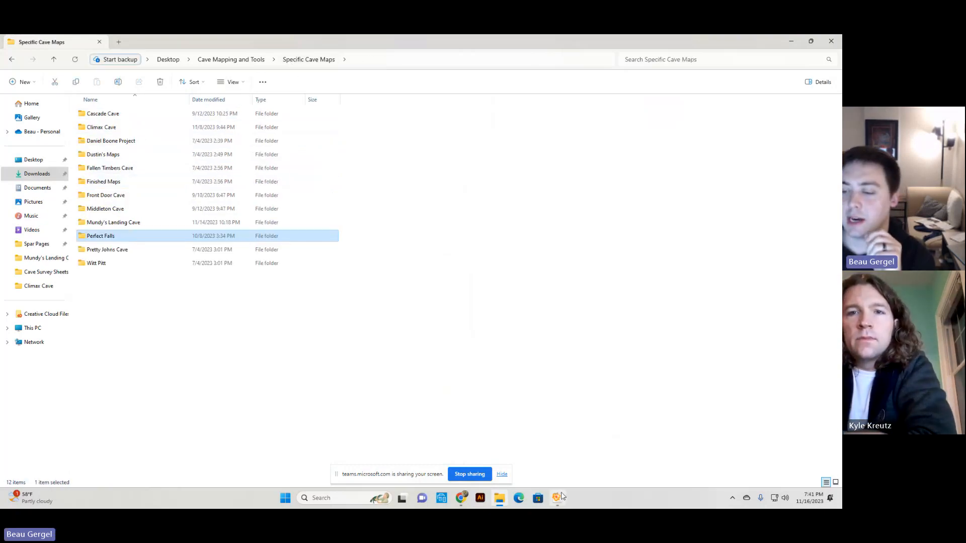
pyautogui.moveTo(560, 498)
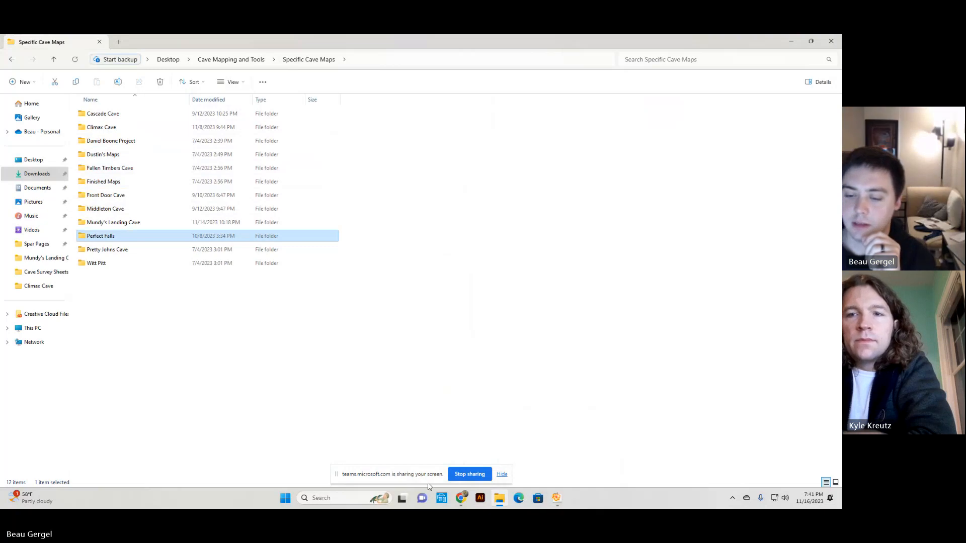
pyautogui.click(467, 501)
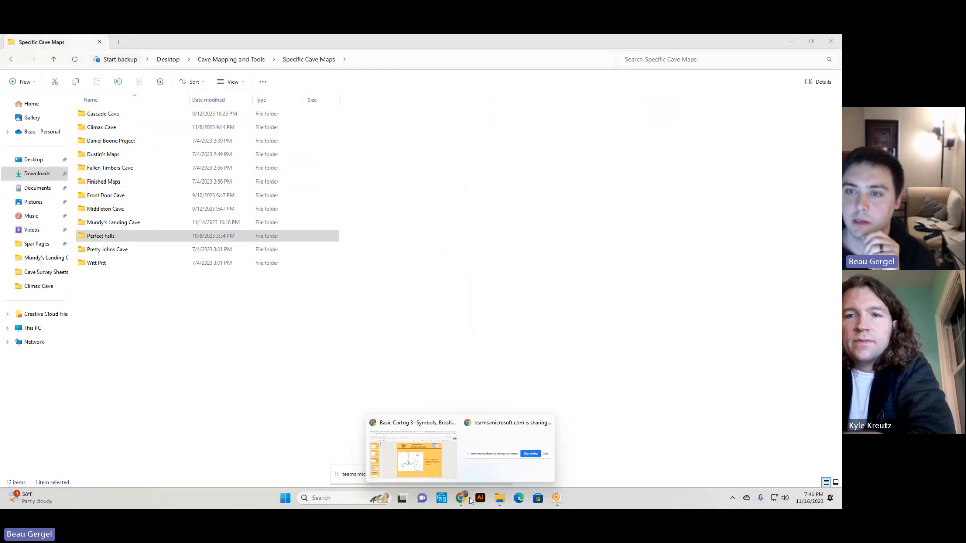
pyautogui.click(557, 503)
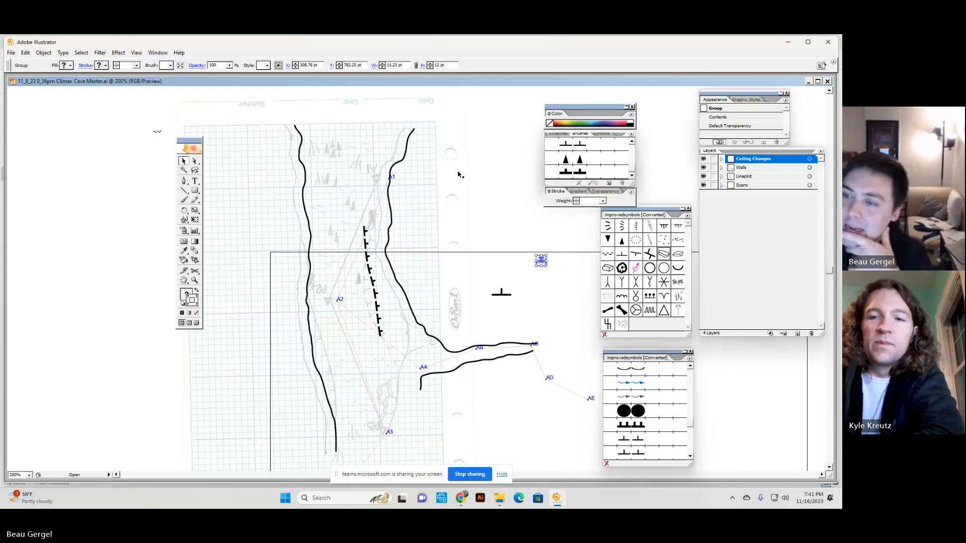
# Step: Ungroup the reduced tick artwork, and delete both the reduced and the full-size tick from the drawing
pyautogui.moveTo(542, 262); pyautogui.dragTo(509, 270)
pyautogui.rightClick(509, 270)
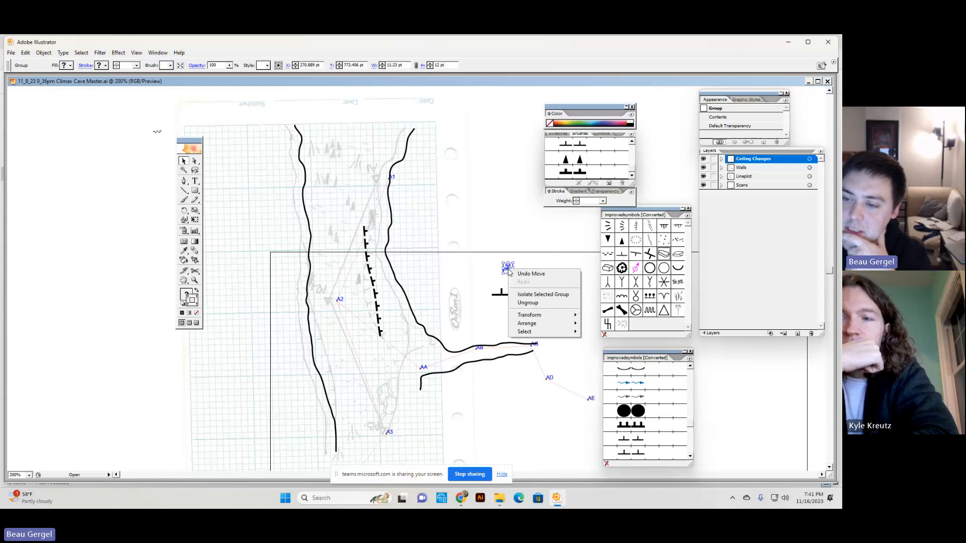
pyautogui.click(526, 303)
pyautogui.click(504, 262)
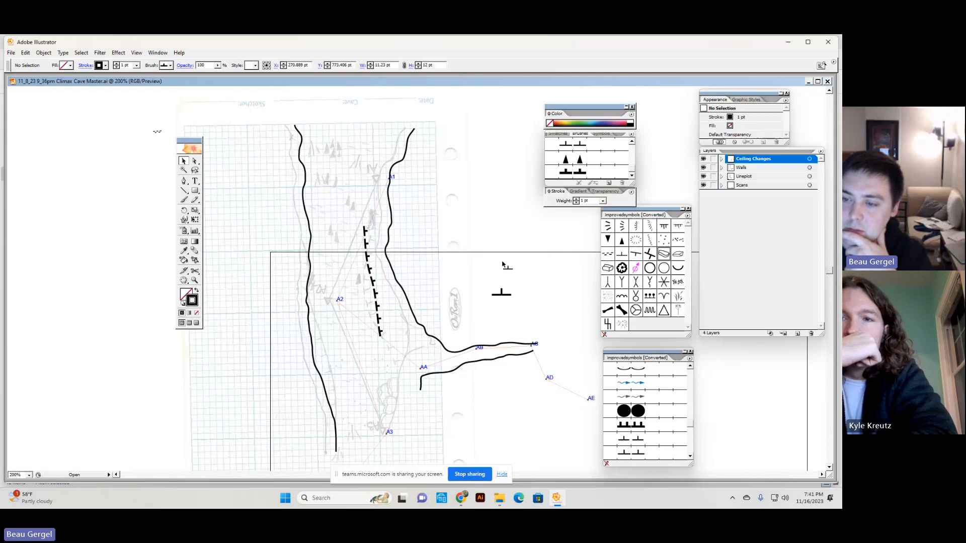
pyautogui.click(514, 294)
pyautogui.press('Delete')
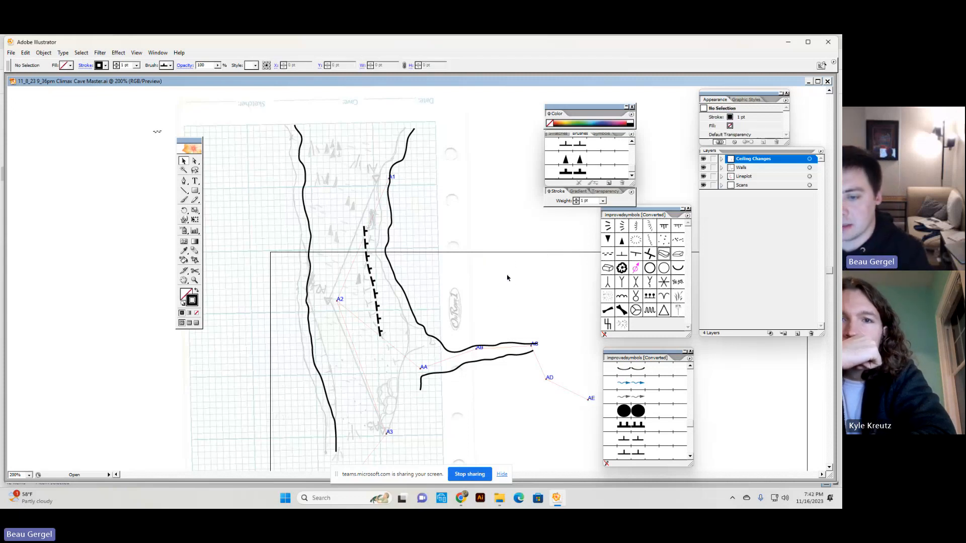
# Step: Switch to File Explorer, go to the Fallen Timbers Cave folder and try to open the Fallen Timbers Pitch-12 Angle300 PLT file
pyautogui.click(499, 499)
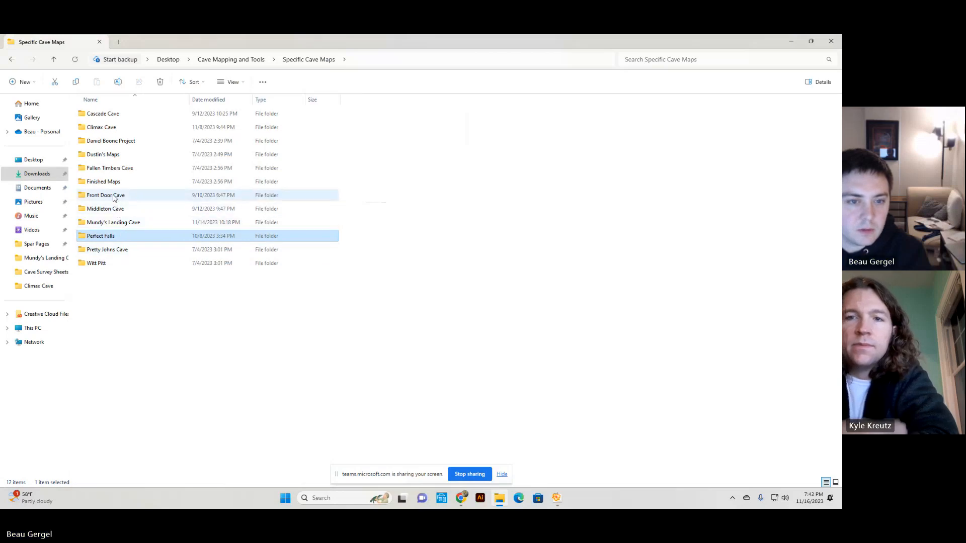
pyautogui.doubleClick(114, 168)
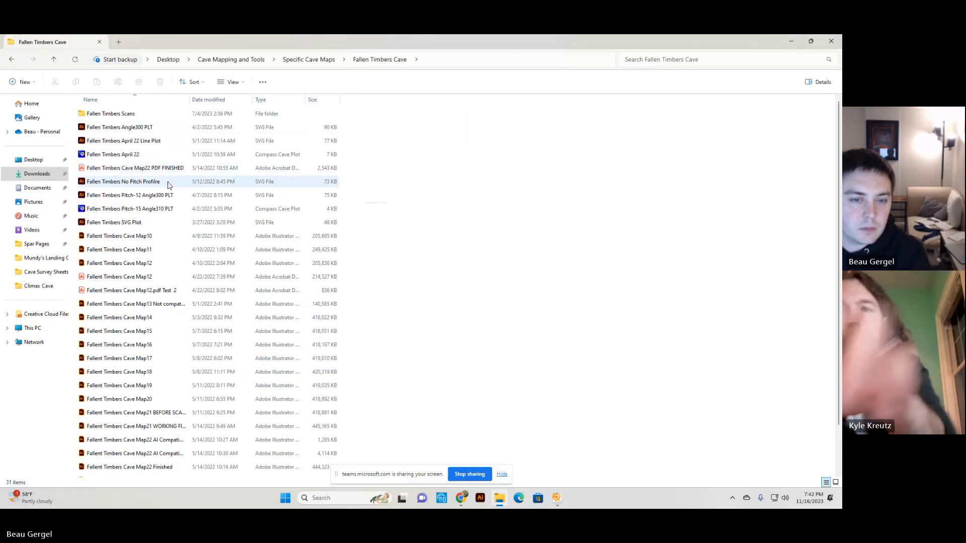
pyautogui.doubleClick(163, 197)
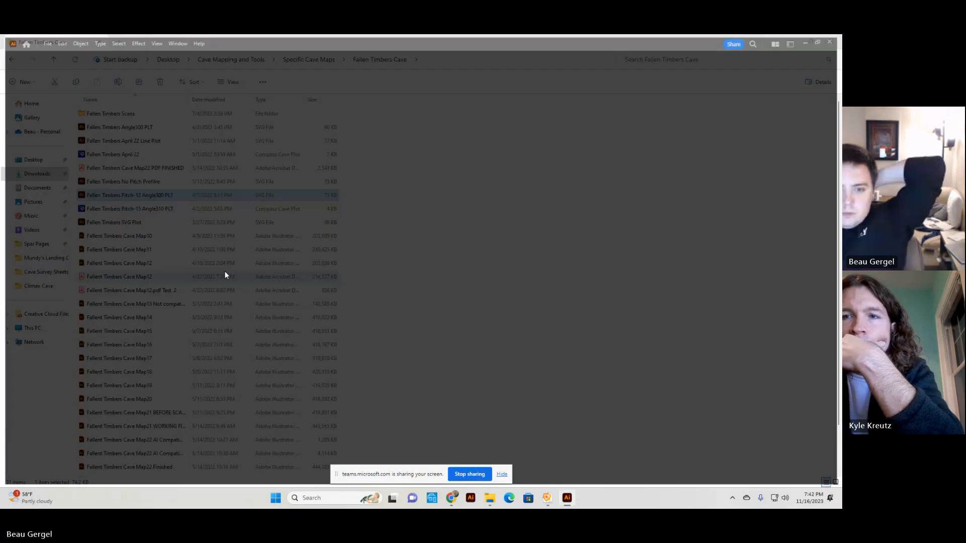
pyautogui.scroll(-1, 157, 259)
pyautogui.scroll(1, 157, 260)
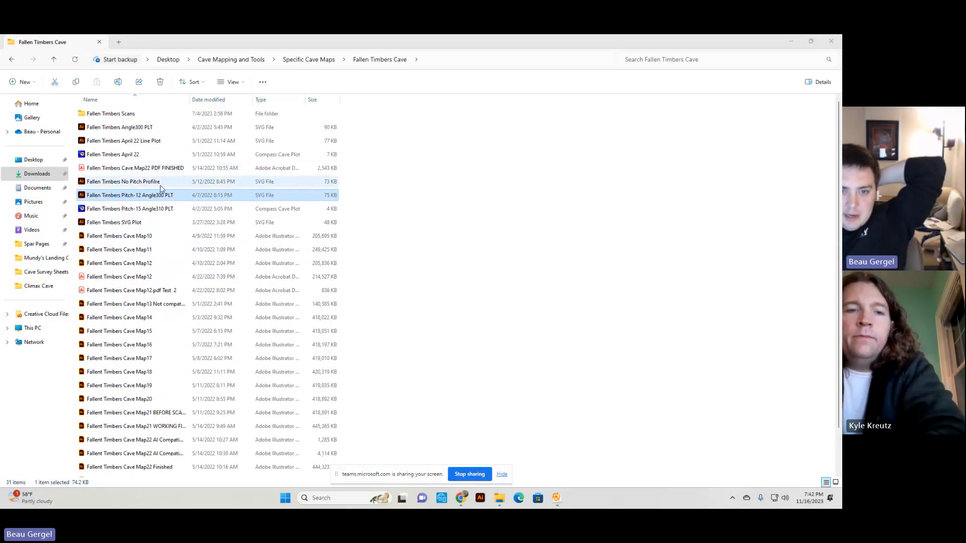
# Step: Open Fallent Timbers Cave Map14, accepting artboards for the legacy artboard and crop areas and leaving the missing font unreplaced
pyautogui.click(164, 318)
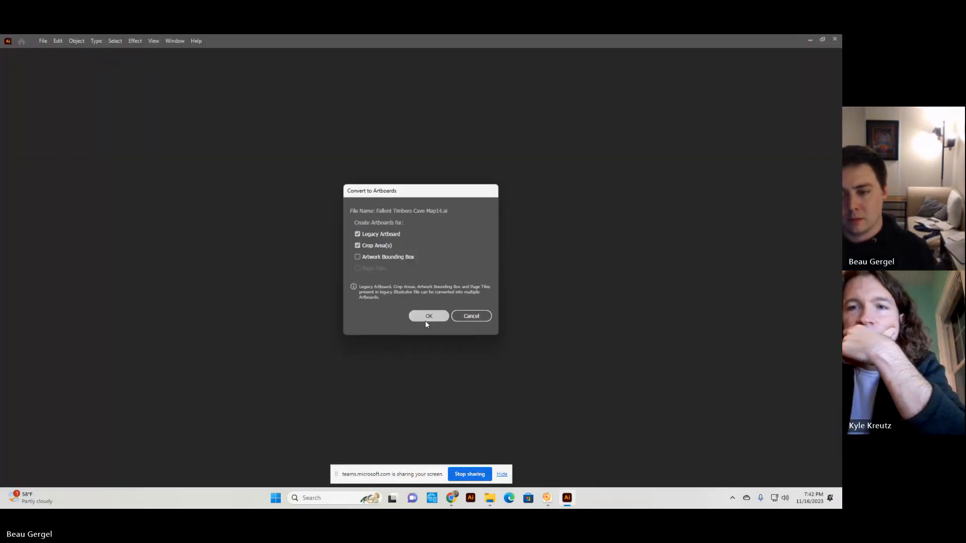
pyautogui.click(426, 319)
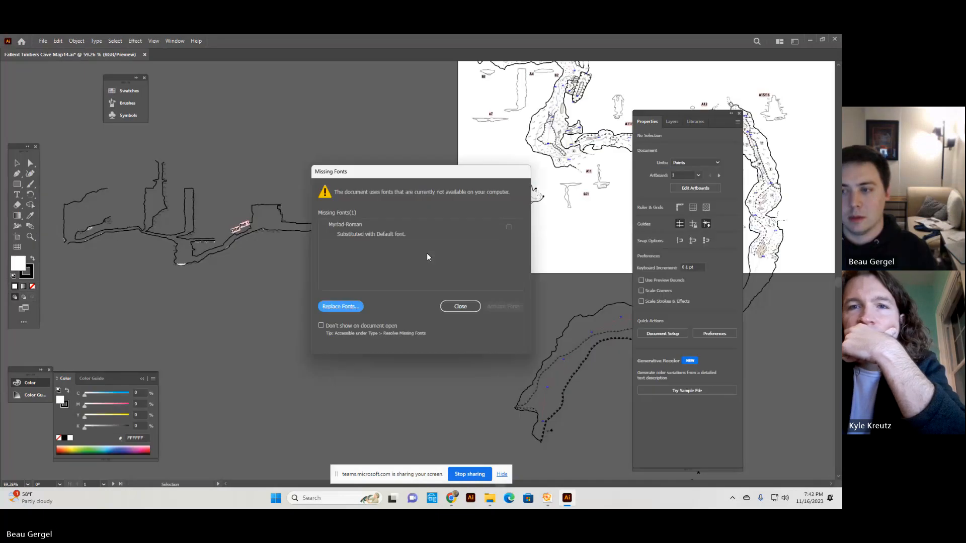
pyautogui.click(449, 308)
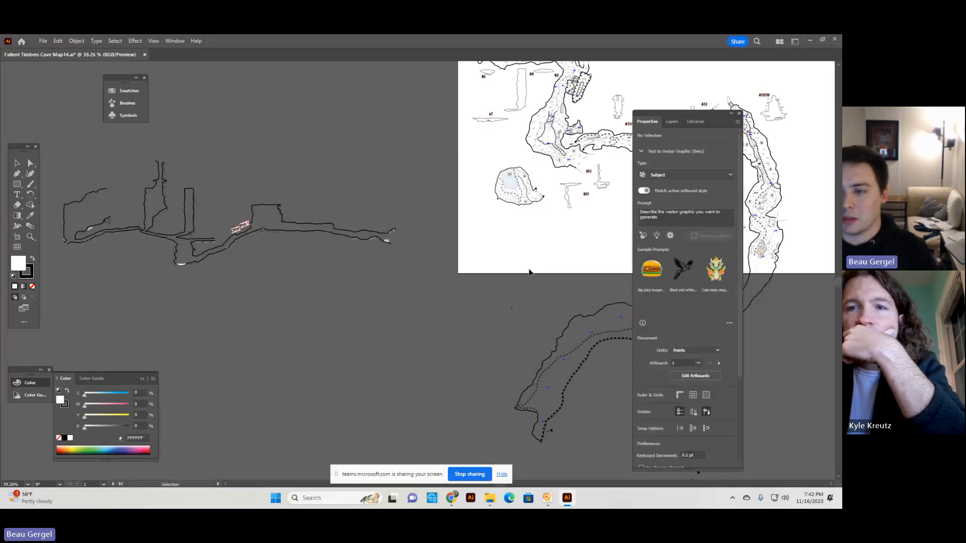
# Step: Examine the ceiling-drop lines and floor symbols along the Fallen Timbers passages, from the A4 area to the Otter Pop junction
pyautogui.moveTo(559, 250); pyautogui.dragTo(450, 318)
pyautogui.hotkey('ctrl', '=')
pyautogui.hotkey('ctrl', '=')
pyautogui.hotkey('ctrl', '=')
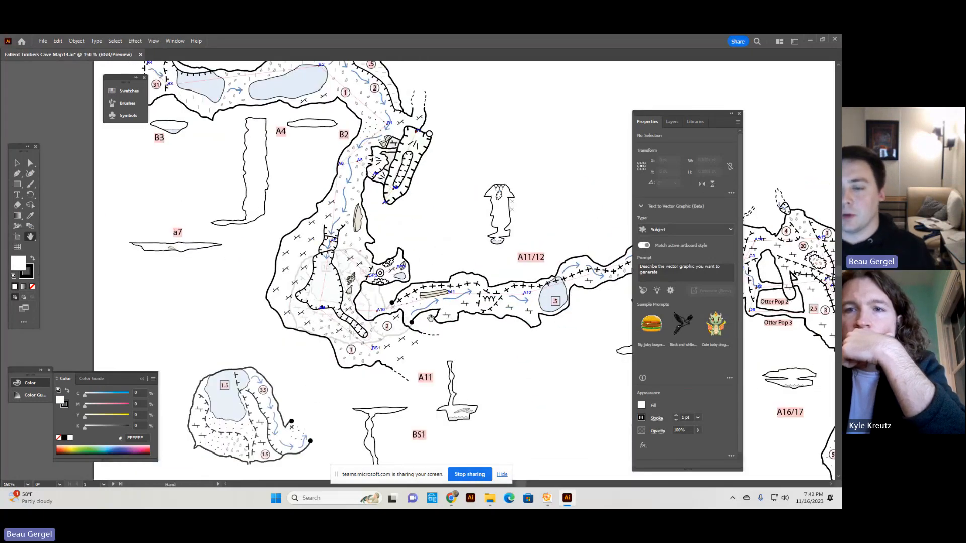
pyautogui.moveTo(419, 295); pyautogui.dragTo(450, 361)
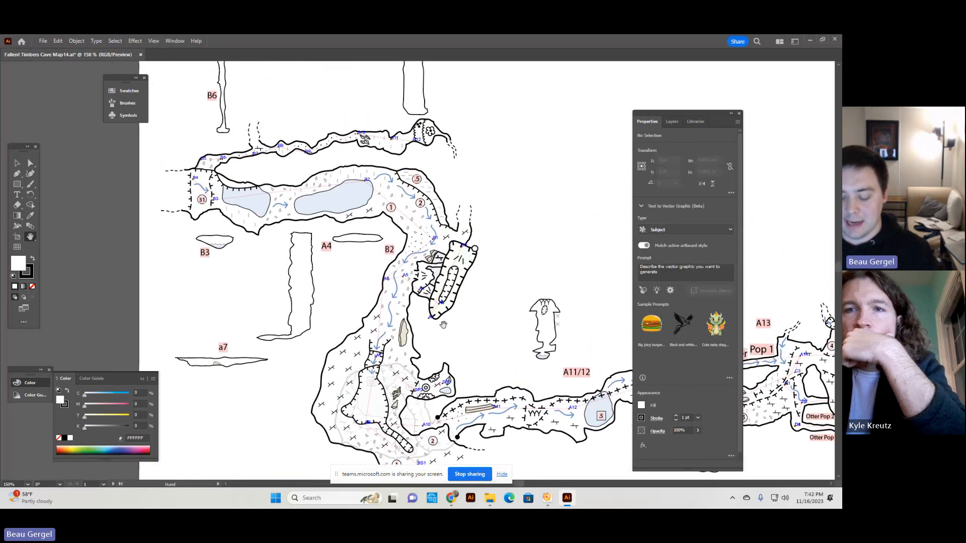
pyautogui.press('v')
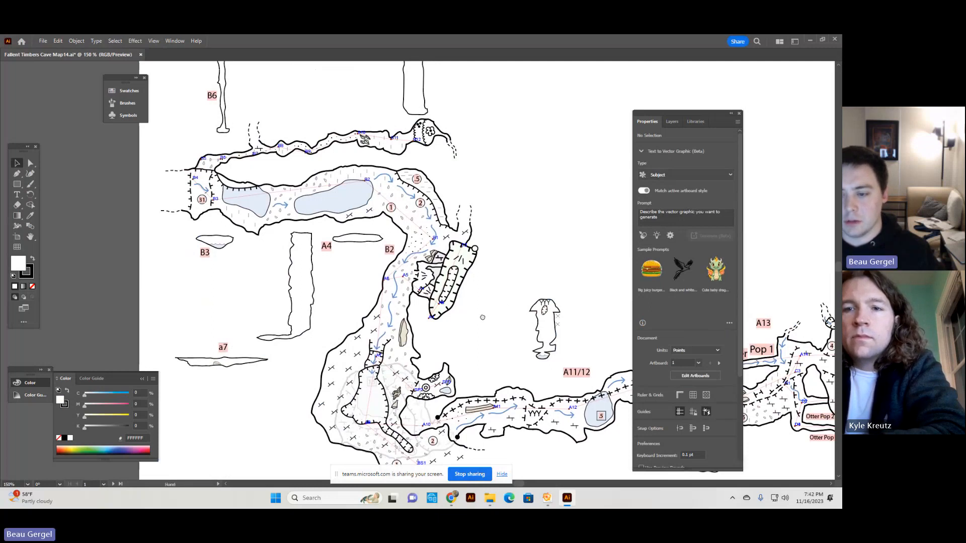
pyautogui.moveTo(482, 317); pyautogui.dragTo(452, 225)
pyautogui.moveTo(506, 257); pyautogui.dragTo(412, 255)
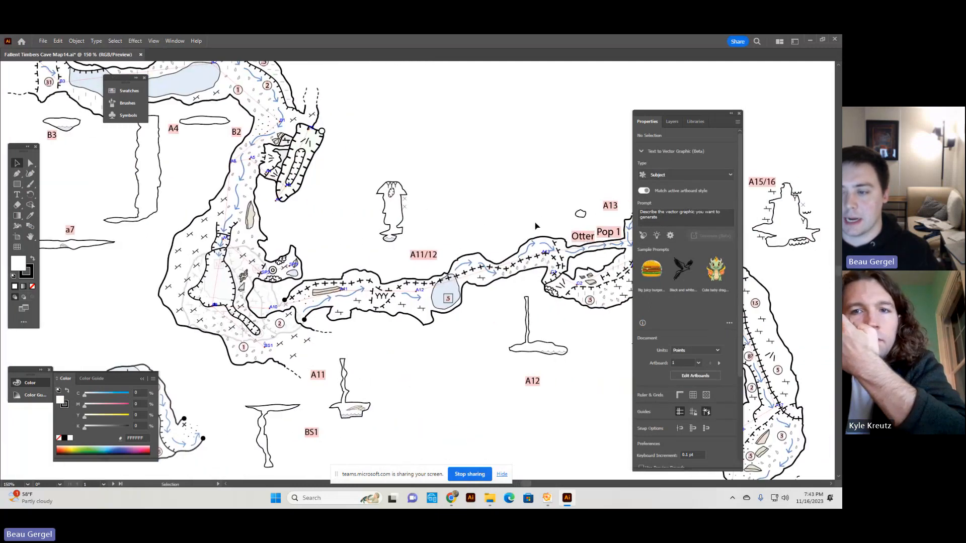
pyautogui.hscroll(5, 536, 226)
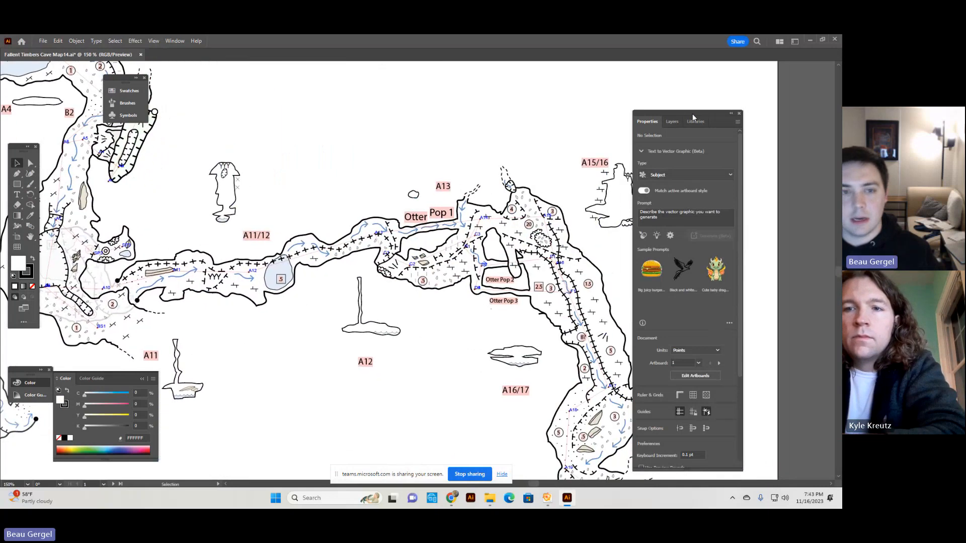
pyautogui.moveTo(693, 116); pyautogui.dragTo(704, 88)
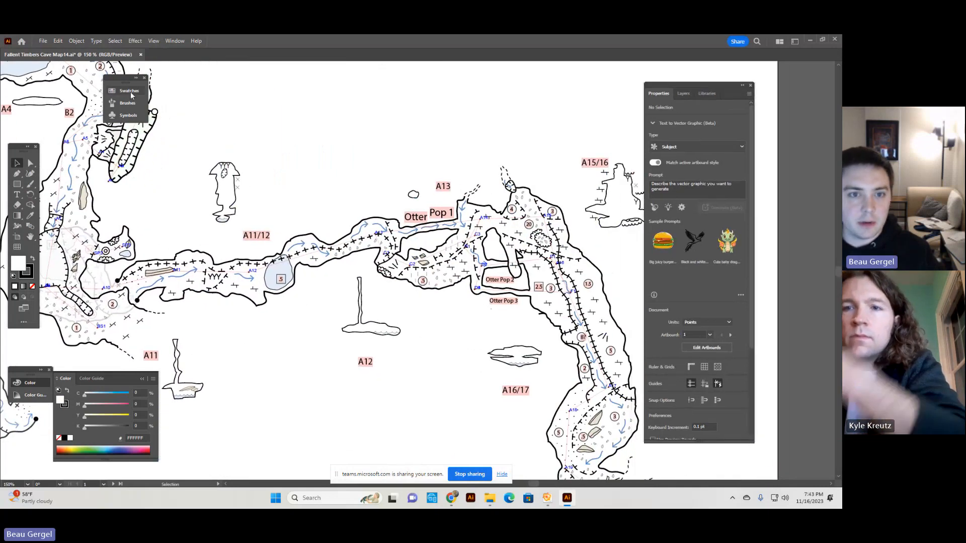
# Step: Look through the symbols and pattern brushes stored in the Fallen Timbers map
pyautogui.moveTo(126, 91); pyautogui.dragTo(131, 112)
pyautogui.click(132, 116)
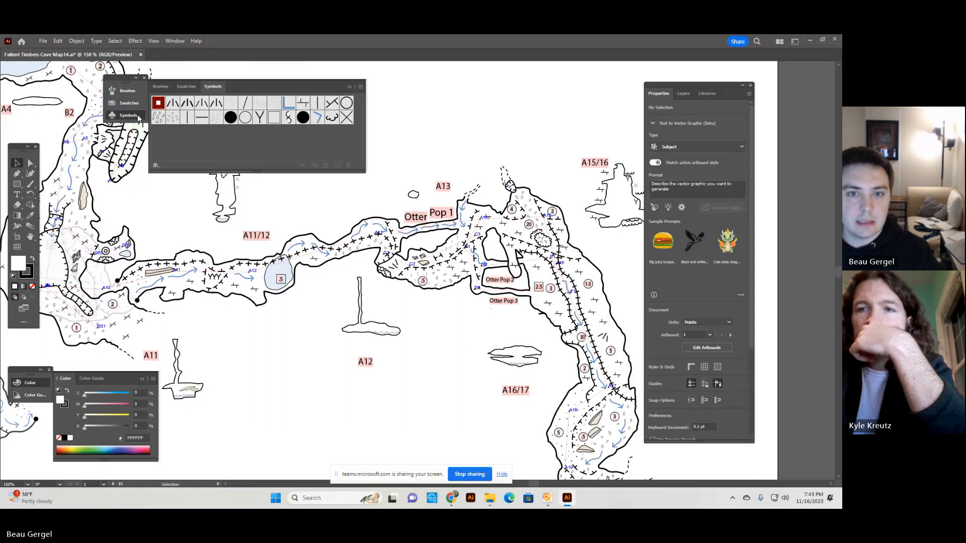
pyautogui.moveTo(274, 84); pyautogui.dragTo(409, 107)
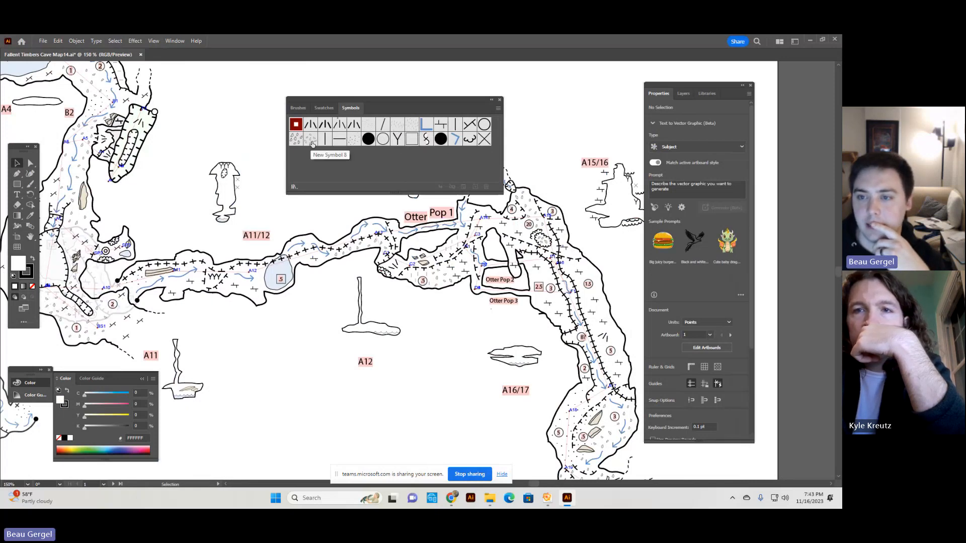
pyautogui.click(333, 108)
pyautogui.click(298, 108)
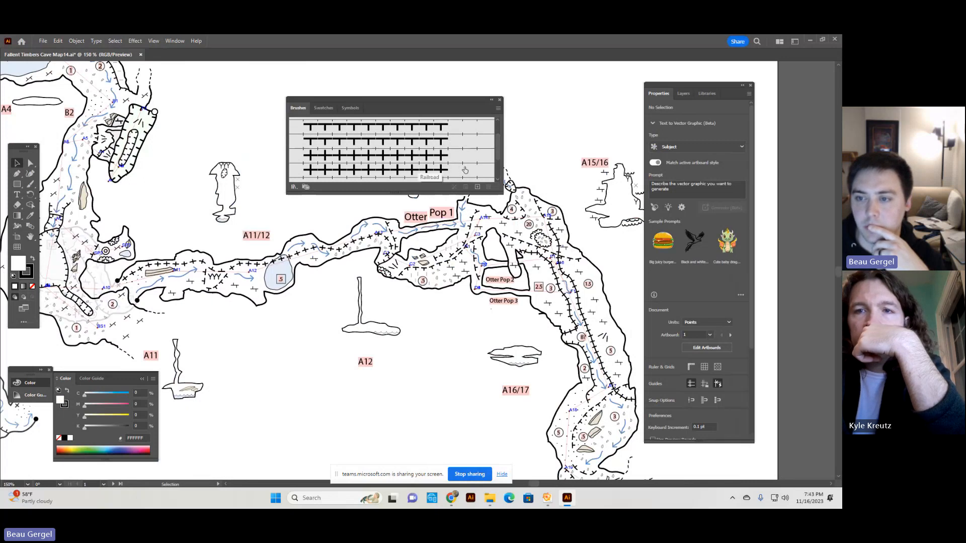
pyautogui.scroll(-3, 453, 170)
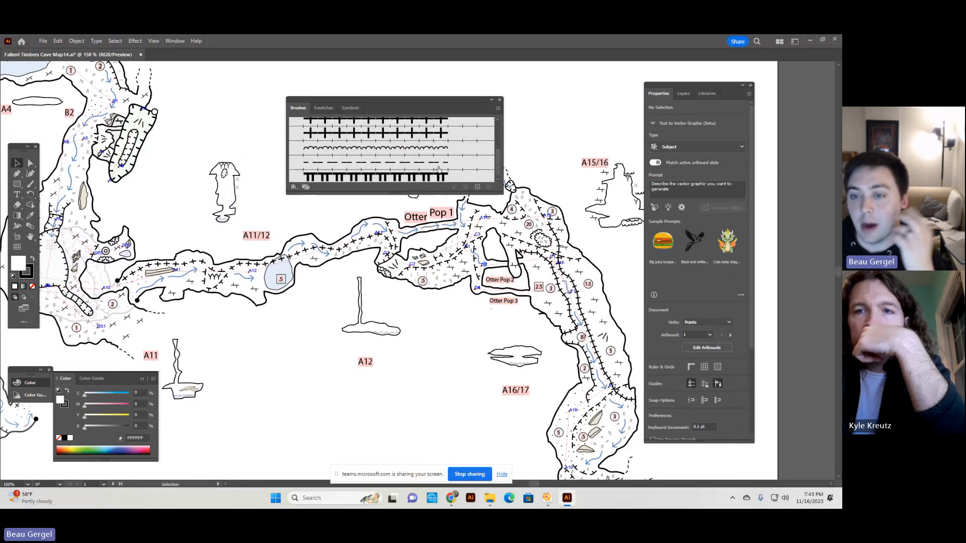
pyautogui.click(499, 100)
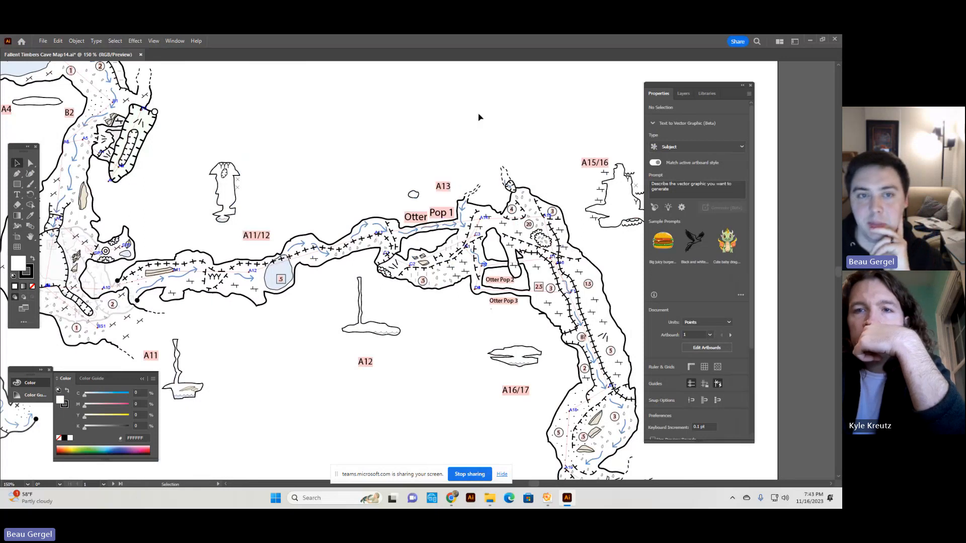
# Step: Close the Fallen Timbers map without saving and switch back to the Climax Cave Master drawing
pyautogui.click(143, 55)
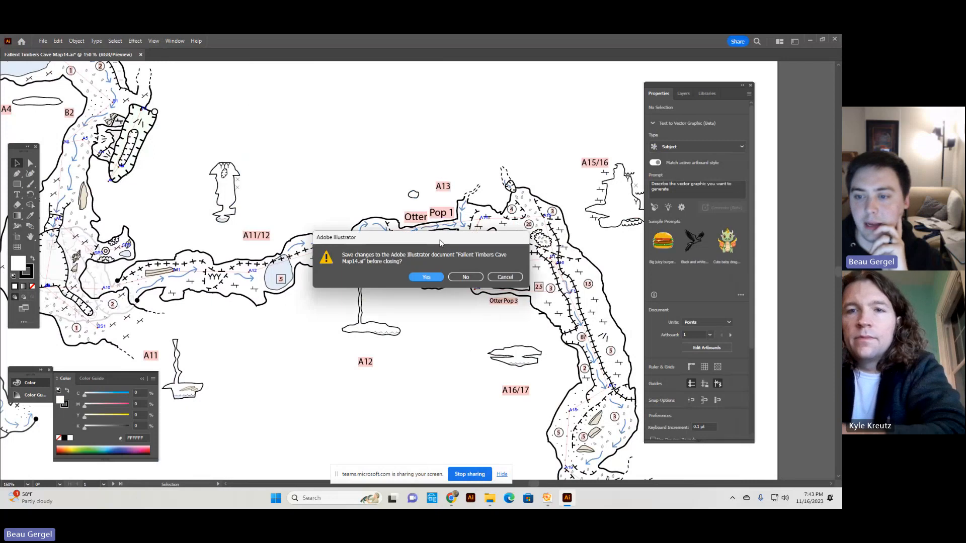
pyautogui.click(466, 276)
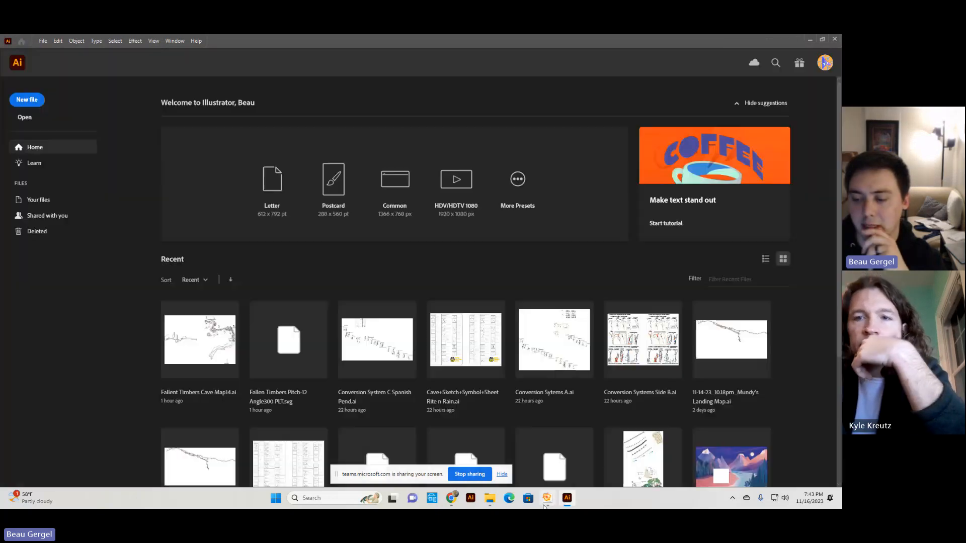
pyautogui.click(547, 498)
# Step: Delete the ceiling-drop line drawn between the passage walls beside station A2
pyautogui.click(372, 280)
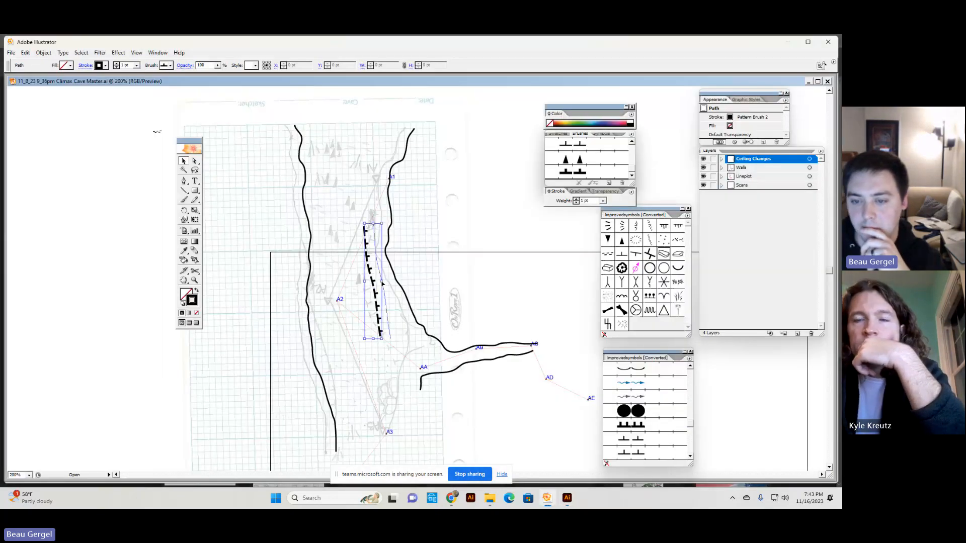
pyautogui.moveTo(370, 283); pyautogui.dragTo(388, 274)
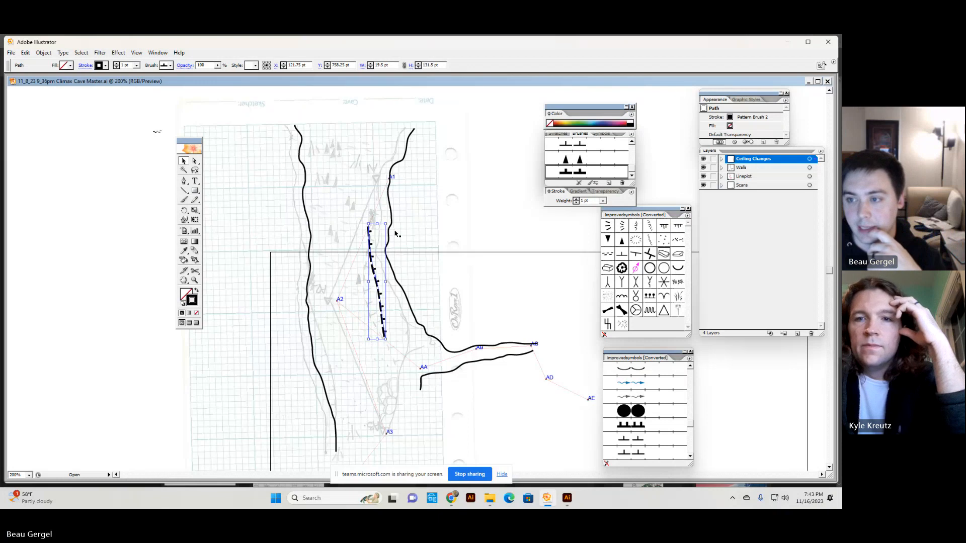
pyautogui.click(590, 135)
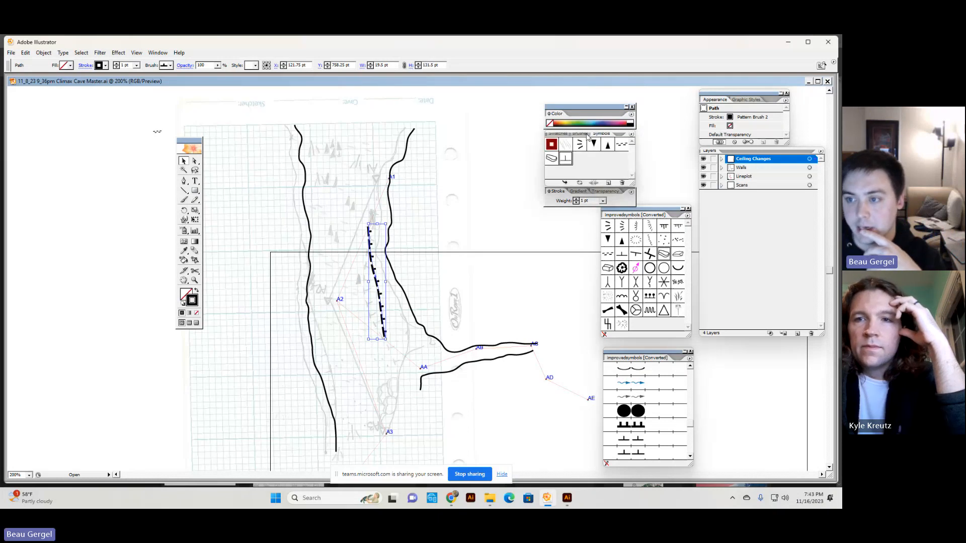
pyautogui.click(581, 134)
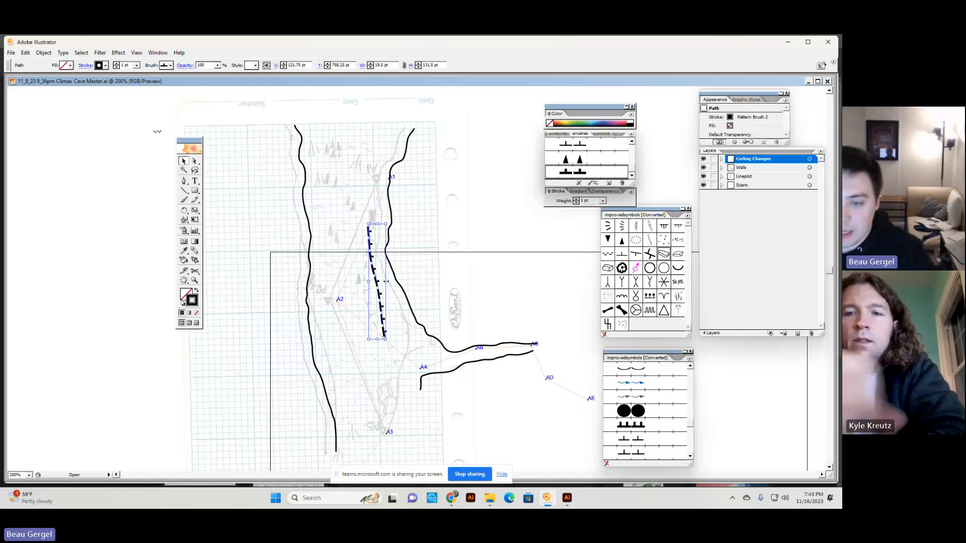
pyautogui.press('Delete')
# Step: Trace the sketched triangle above station A2 with straight 1 pt lines, about 7 pt wide and 13 pt tall
pyautogui.hotkey('ctrl', '+')
pyautogui.hotkey('ctrl', '+')
pyautogui.hotkey('ctrl', '+')
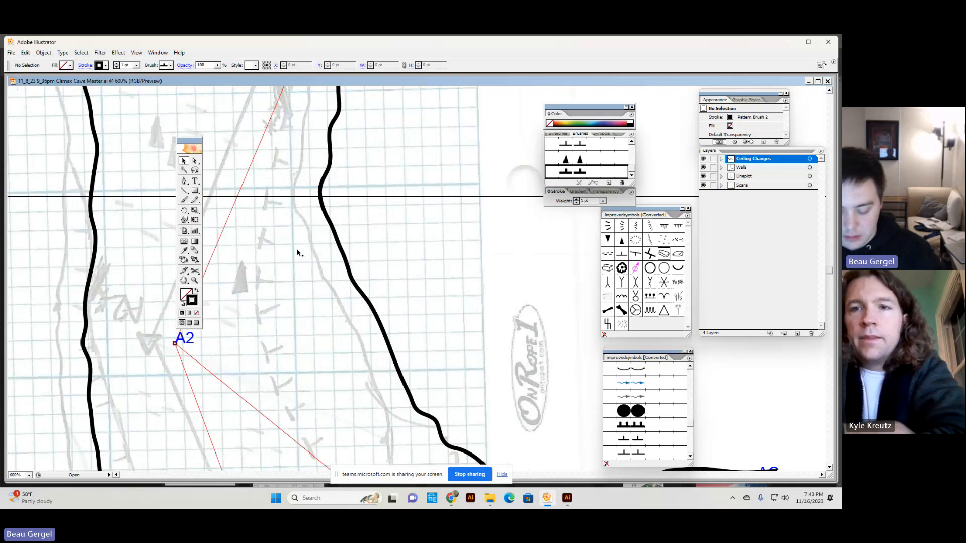
pyautogui.press('space')
pyautogui.moveTo(320, 271); pyautogui.dragTo(496, 290)
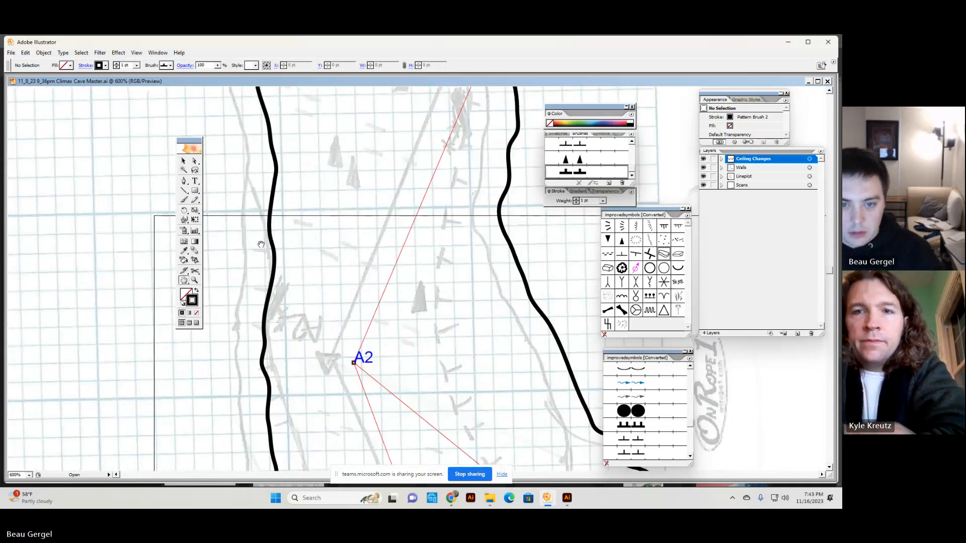
pyautogui.click(184, 191)
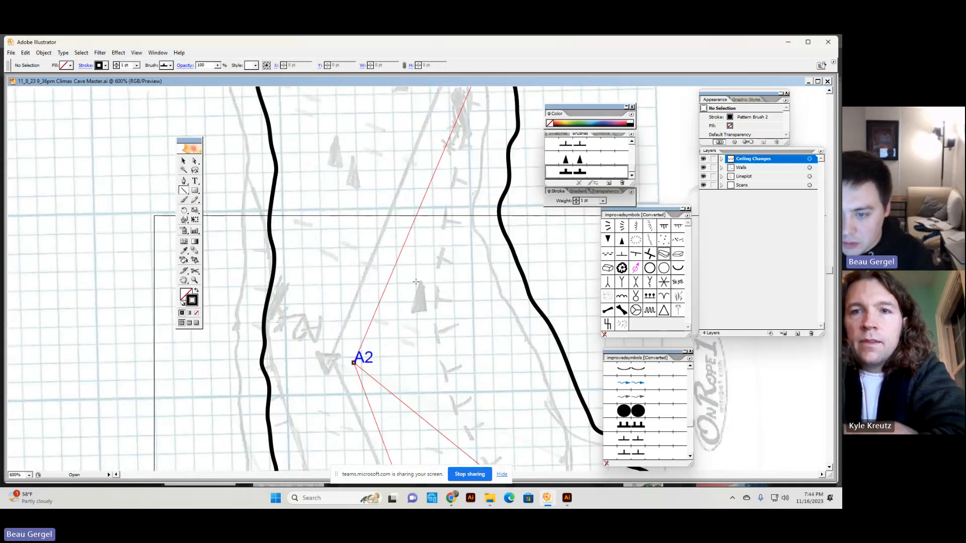
pyautogui.moveTo(420, 283)
pyautogui.mouseDown()
pyautogui.moveTo(409, 317)
pyautogui.moveTo(428, 315)
pyautogui.mouseUp()
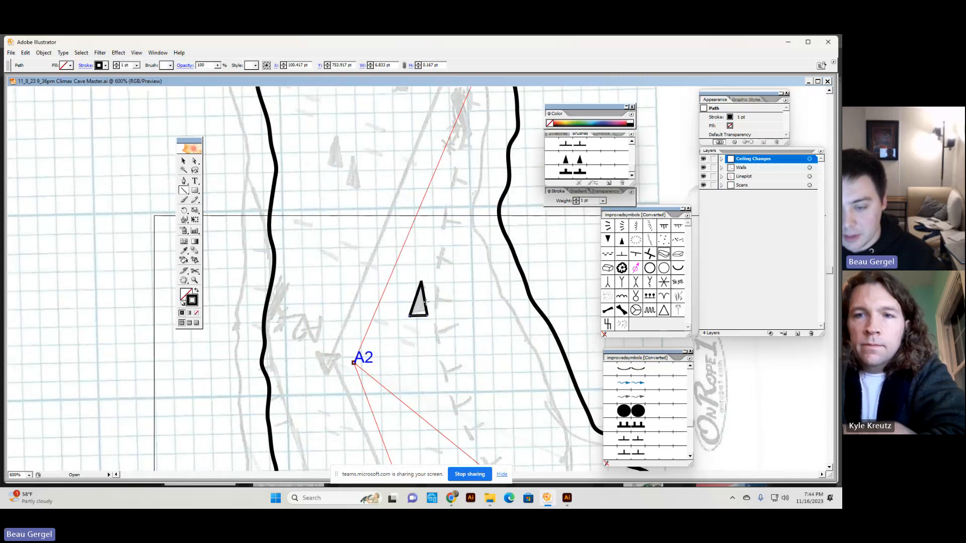
# Step: Try to select the triangle's lines and store them as a new symbol, and undo the symbol creation
pyautogui.press('v')
pyautogui.click(424, 302)
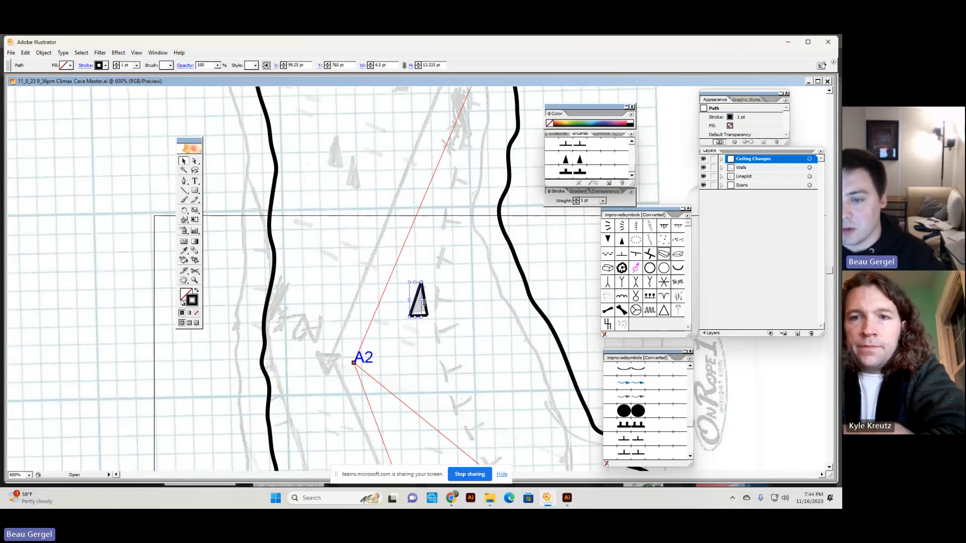
pyautogui.click(429, 302)
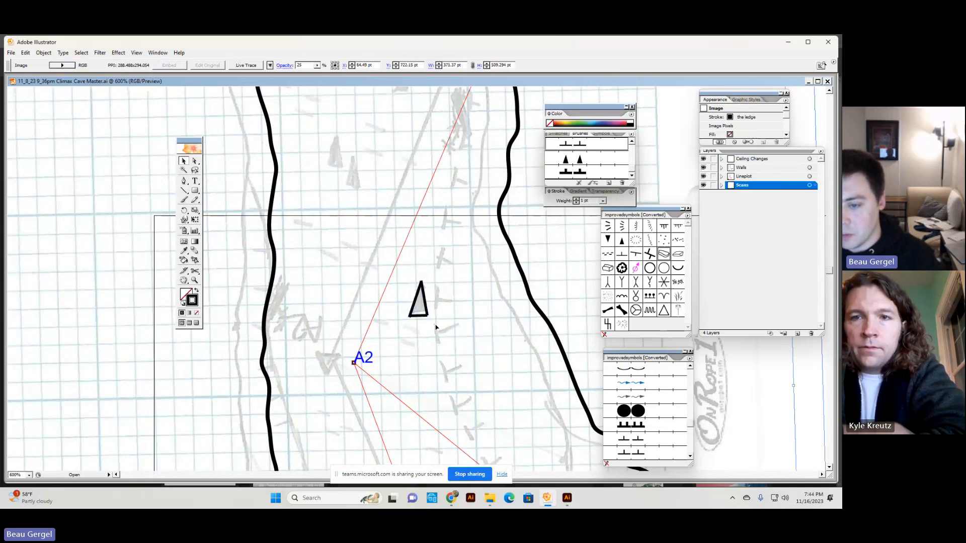
pyautogui.moveTo(436, 327); pyautogui.dragTo(397, 273)
pyautogui.click(415, 301)
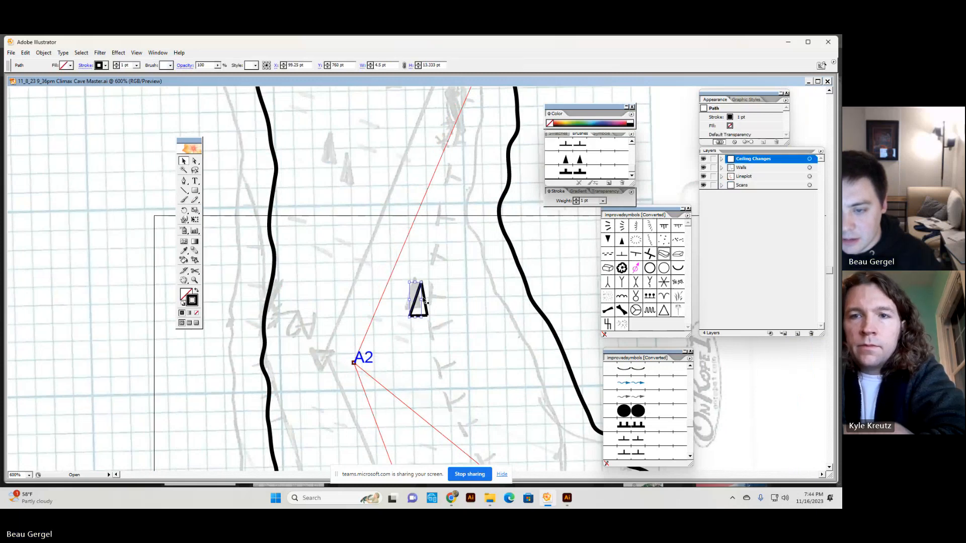
pyautogui.keyDown('shift'); pyautogui.click(425, 302); pyautogui.keyUp('shift')
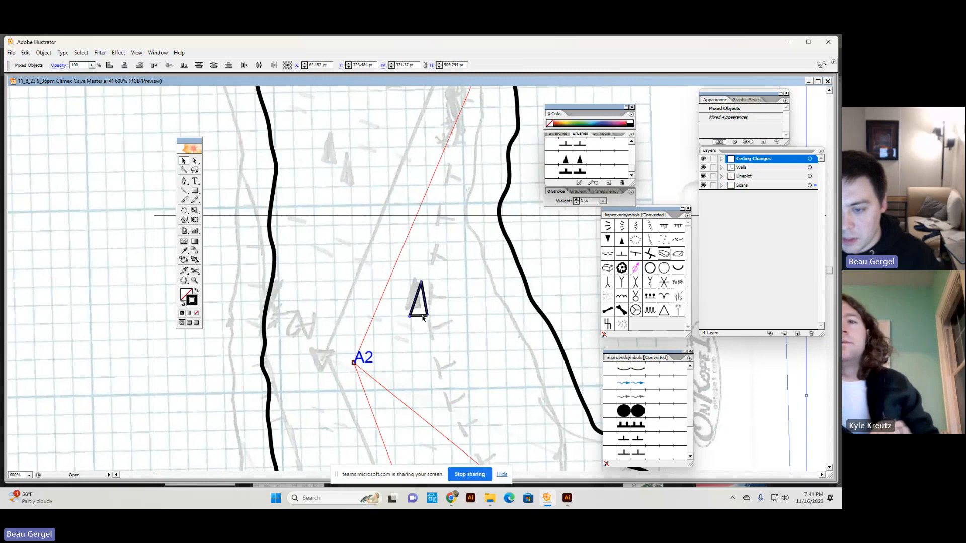
pyautogui.click(601, 134)
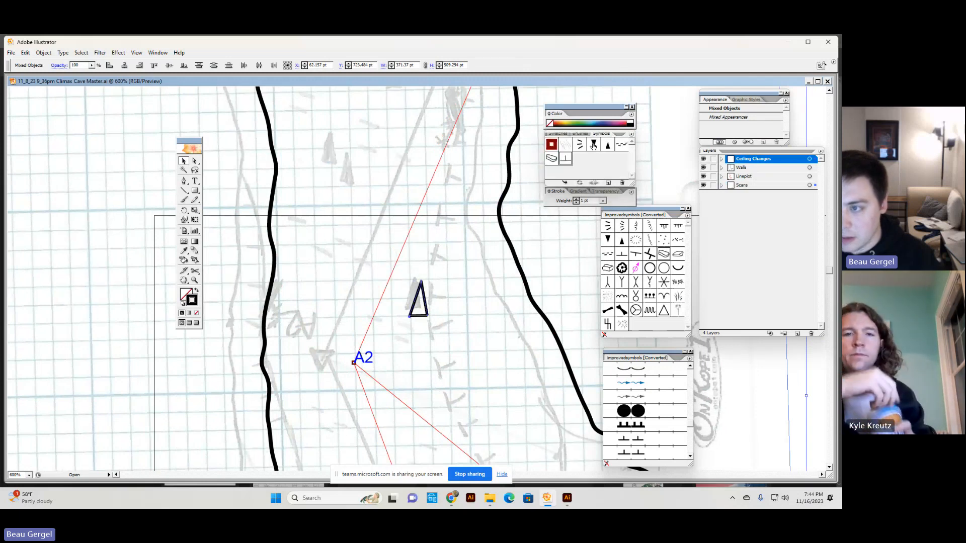
pyautogui.moveTo(423, 287); pyautogui.dragTo(581, 160)
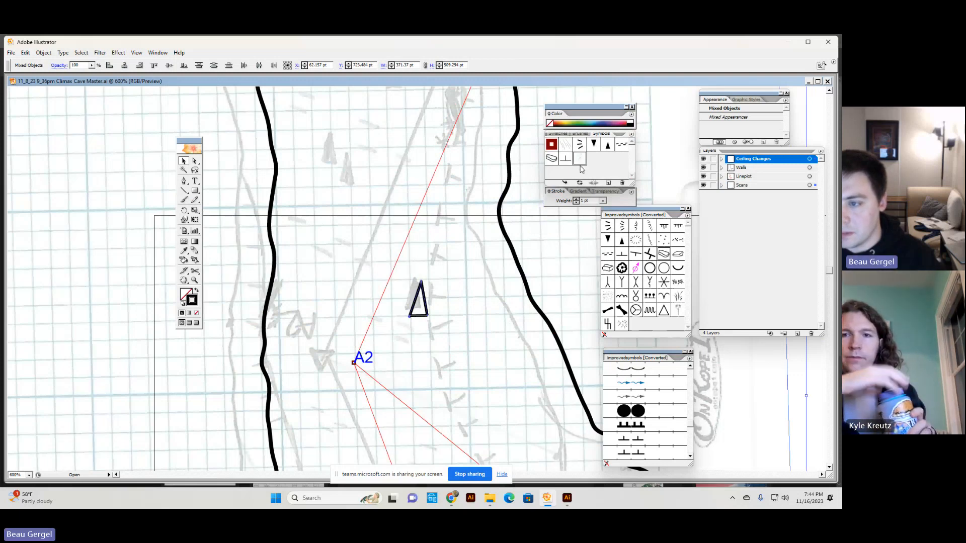
pyautogui.hotkey('ctrl', 'z')
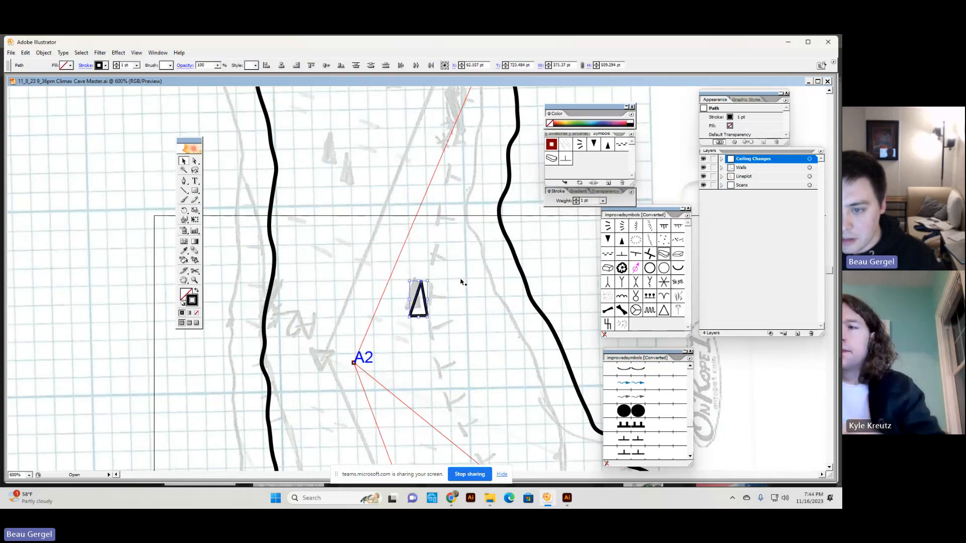
# Step: Store the traced triangle as a new symbol and place three instances of it around the original, above and beside station A2
pyautogui.moveTo(425, 291); pyautogui.dragTo(481, 324)
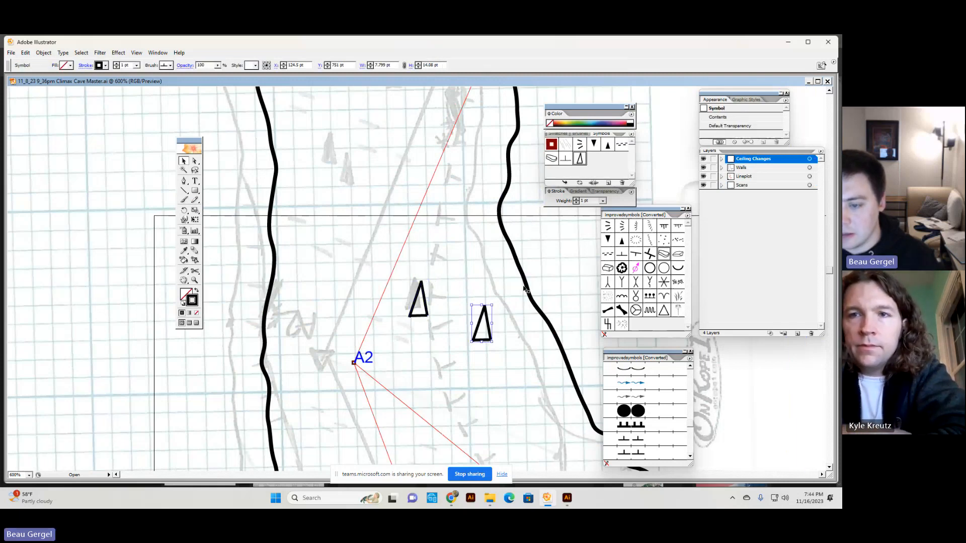
pyautogui.moveTo(479, 267); pyautogui.dragTo(463, 282)
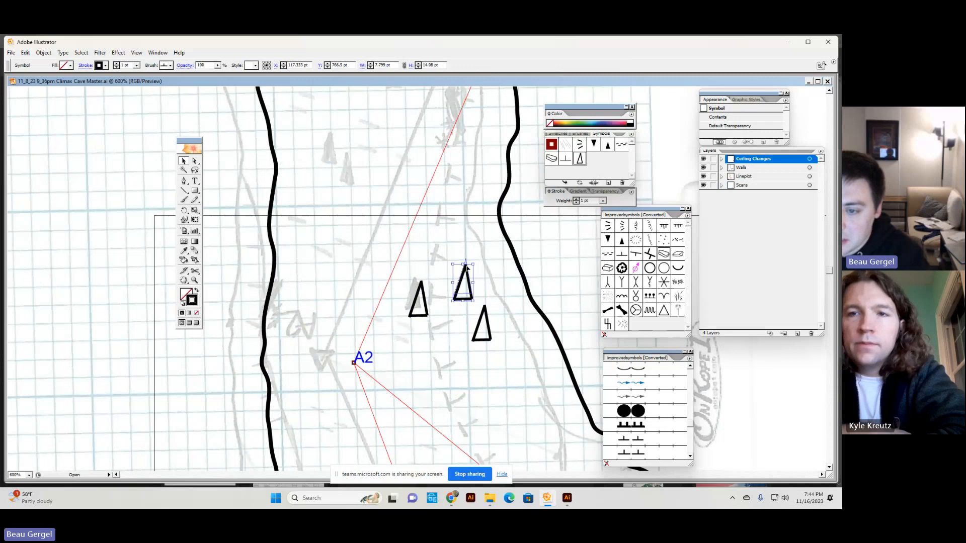
pyautogui.moveTo(470, 280); pyautogui.dragTo(464, 249)
pyautogui.moveTo(579, 163); pyautogui.dragTo(433, 350)
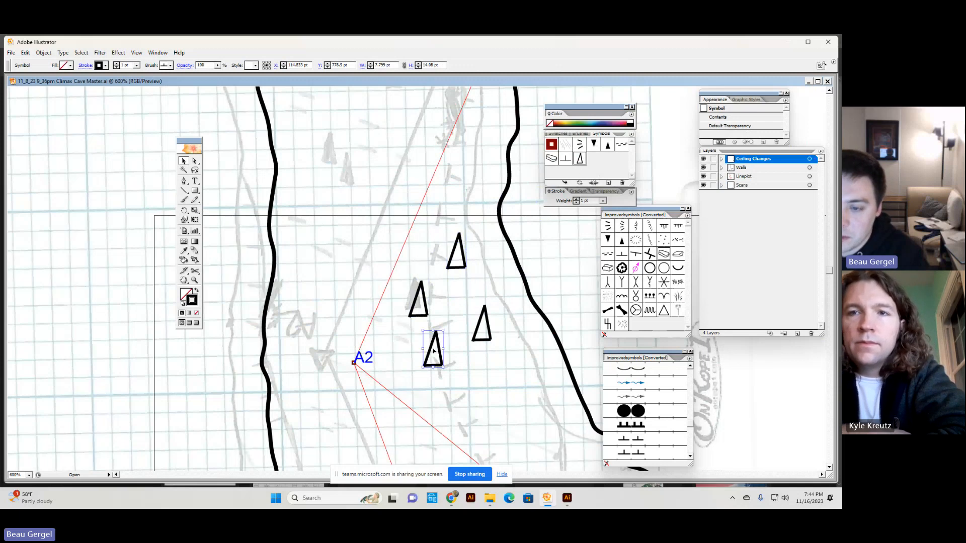
# Step: Select the original triangle and its three symbol instances together and store them as a new pattern swatch
pyautogui.keyDown('shift'); pyautogui.click(488, 332); pyautogui.keyUp('shift')
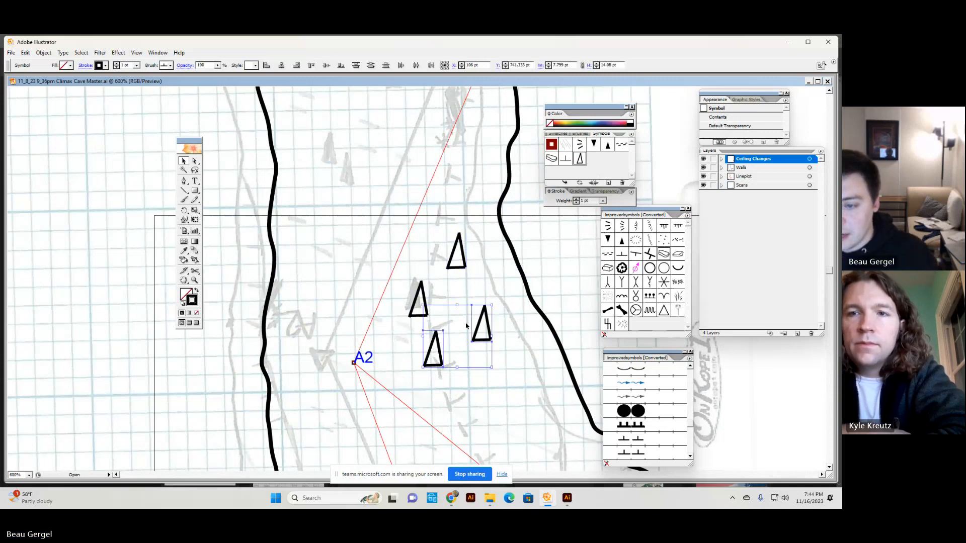
pyautogui.keyDown('shift'); pyautogui.click(425, 301); pyautogui.keyUp('shift')
pyautogui.moveTo(416, 301); pyautogui.dragTo(417, 306)
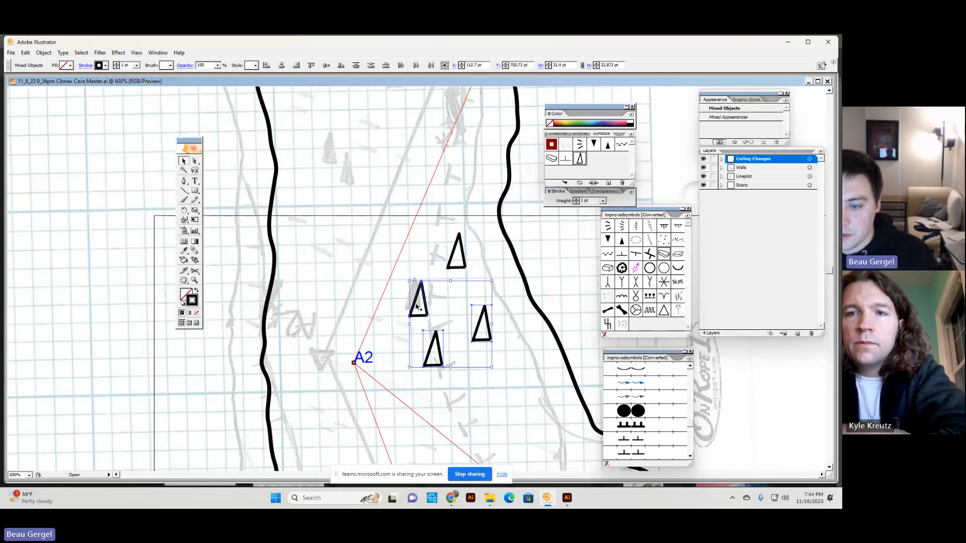
pyautogui.keyDown('shift'); pyautogui.click(454, 250); pyautogui.keyUp('shift')
pyautogui.click(557, 134)
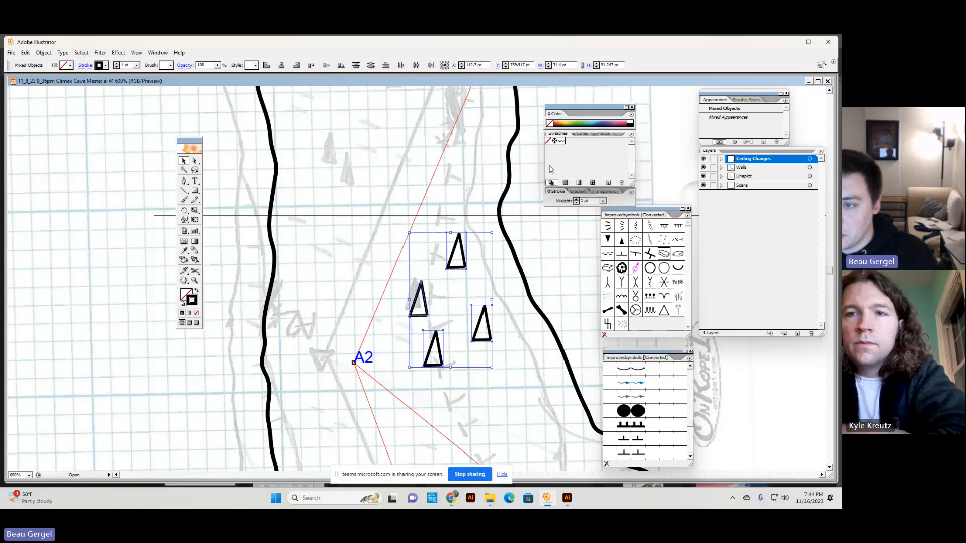
pyautogui.moveTo(463, 254); pyautogui.dragTo(582, 160)
# Step: Draw a closed freehand shape about 297 by 316 pt over the passage and fill it with the triangle pattern swatch
pyautogui.hotkey('ctrl', '-')
pyautogui.hotkey('ctrl', '-')
pyautogui.hotkey('ctrl', '-')
pyautogui.hotkey('ctrl', '-')
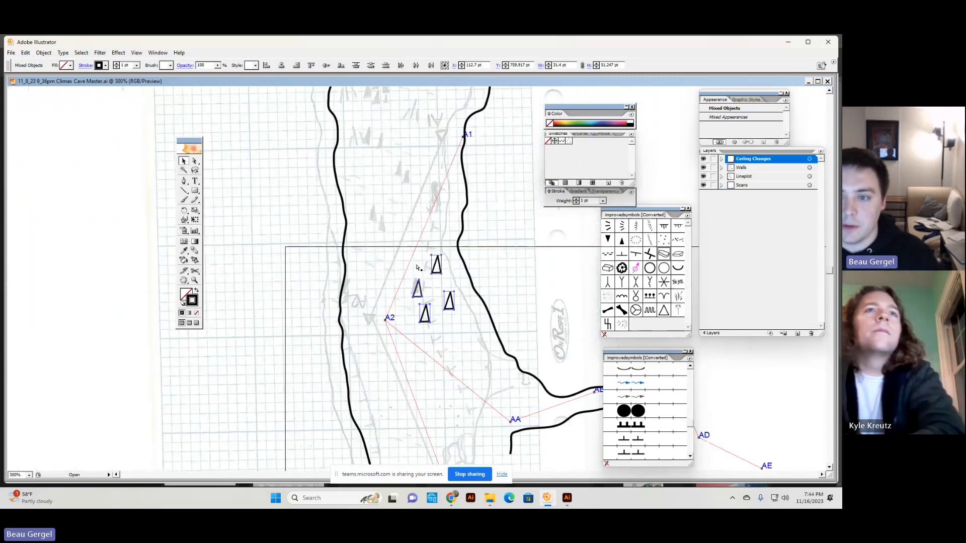
pyautogui.click(196, 201)
pyautogui.moveTo(261, 196)
pyautogui.mouseDown()
pyautogui.moveTo(330, 376)
pyautogui.moveTo(432, 257)
pyautogui.moveTo(352, 174)
pyautogui.moveTo(282, 182)
pyautogui.moveTo(260, 196)
pyautogui.mouseUp()
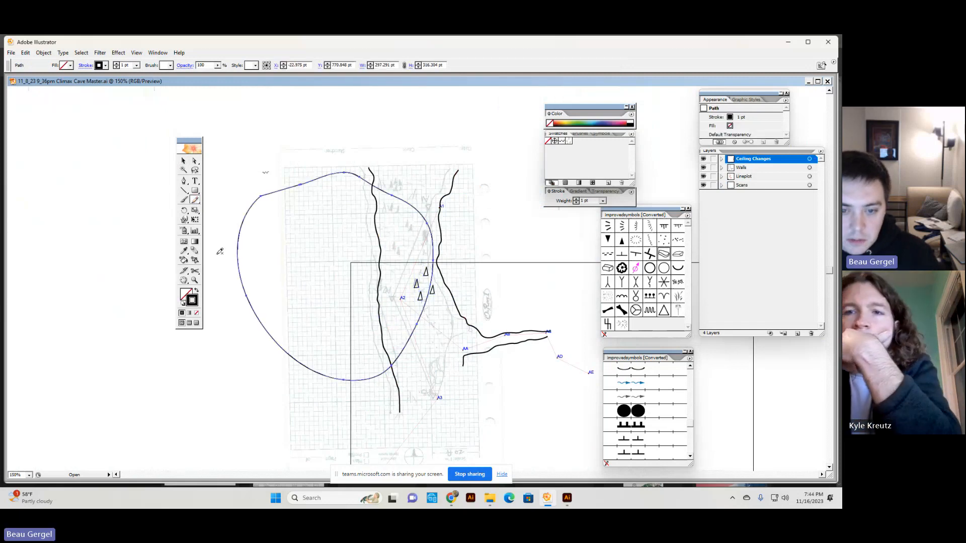
pyautogui.click(569, 142)
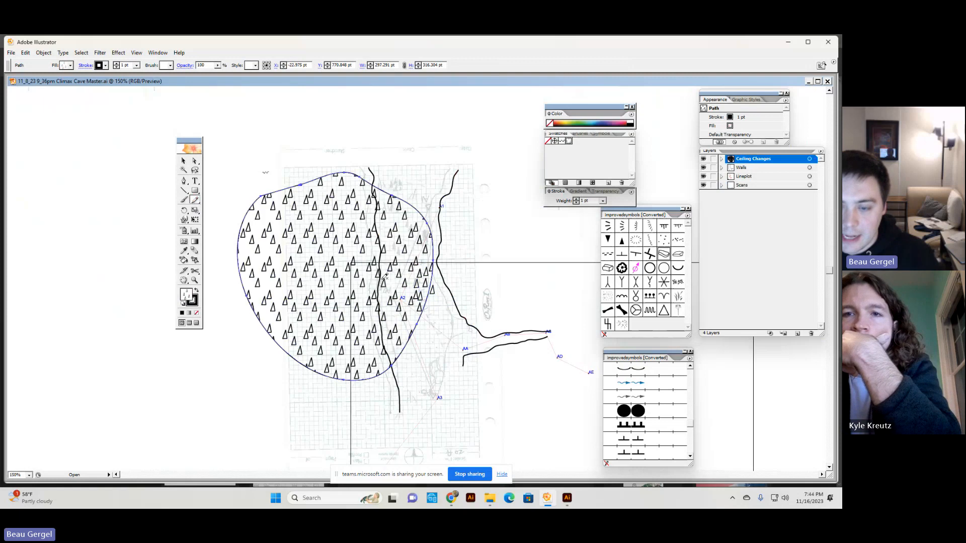
# Step: Shrink the pattern-filled shape to about 101 by 107 pt and move it just below the side passage at station AA
pyautogui.press('v')
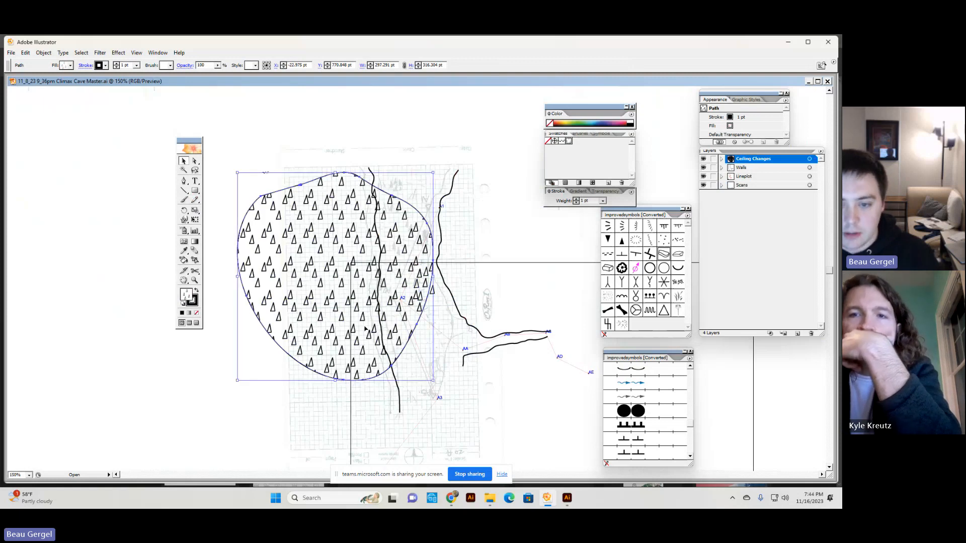
pyautogui.moveTo(359, 287); pyautogui.dragTo(474, 303)
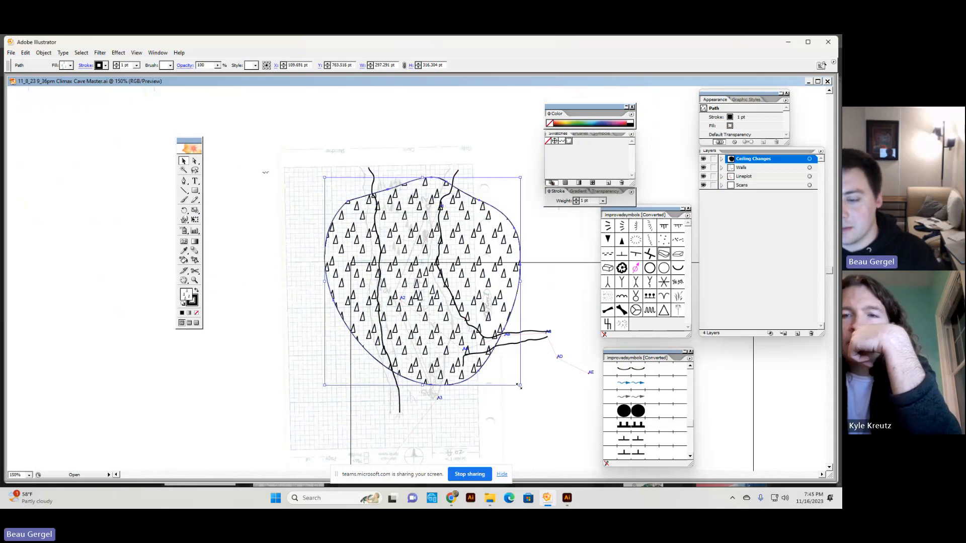
pyautogui.moveTo(519, 385); pyautogui.dragTo(454, 324)
pyautogui.moveTo(376, 229); pyautogui.dragTo(417, 264)
pyautogui.moveTo(462, 314); pyautogui.dragTo(430, 284)
pyautogui.moveTo(429, 272); pyautogui.dragTo(446, 354)
pyautogui.moveTo(446, 353); pyautogui.dragTo(495, 355)
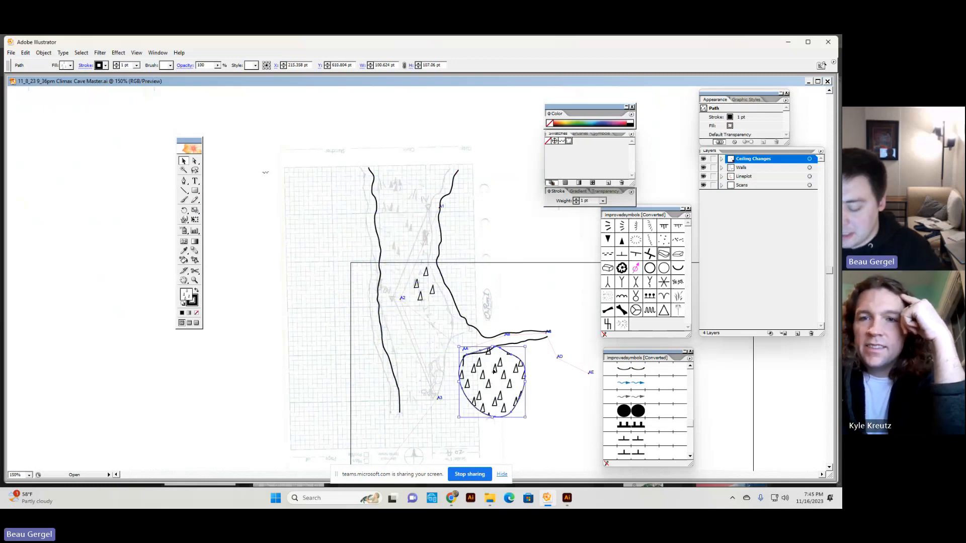
# Step: Delete the pattern-filled test shape and the loose triangles beside station A2
pyautogui.press('Delete')
pyautogui.click(433, 291)
pyautogui.press('Delete')
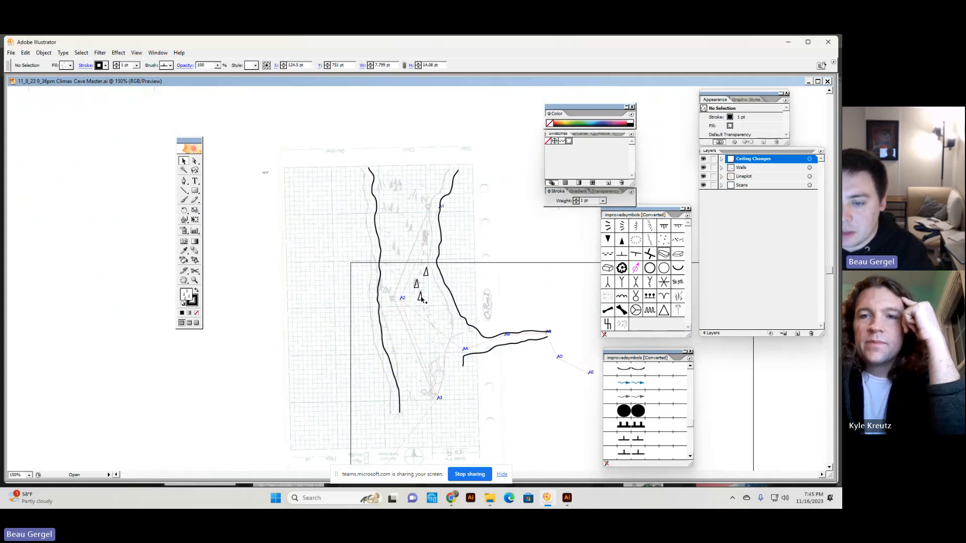
pyautogui.click(421, 298)
pyautogui.press('Delete')
pyautogui.click(418, 284)
pyautogui.click(428, 274)
pyautogui.press('Delete')
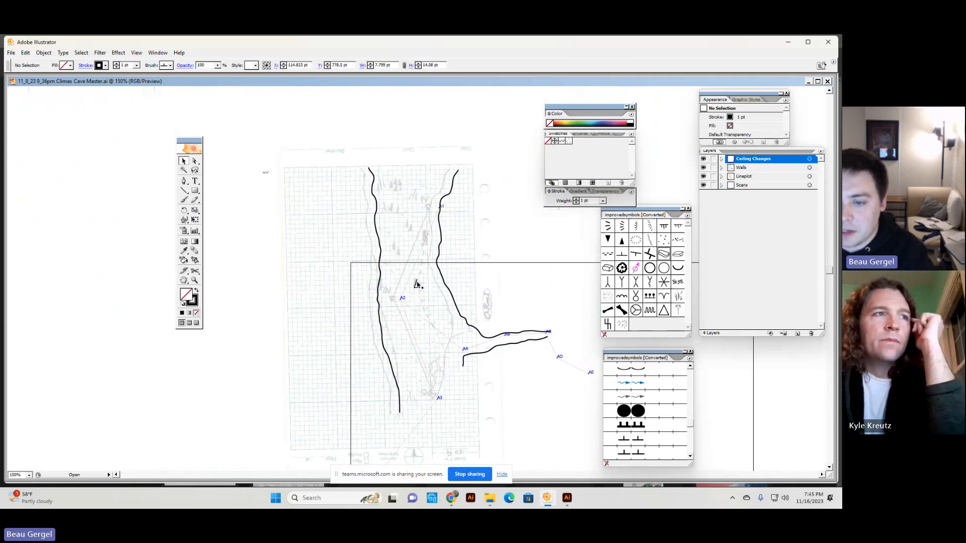
pyautogui.click(417, 285)
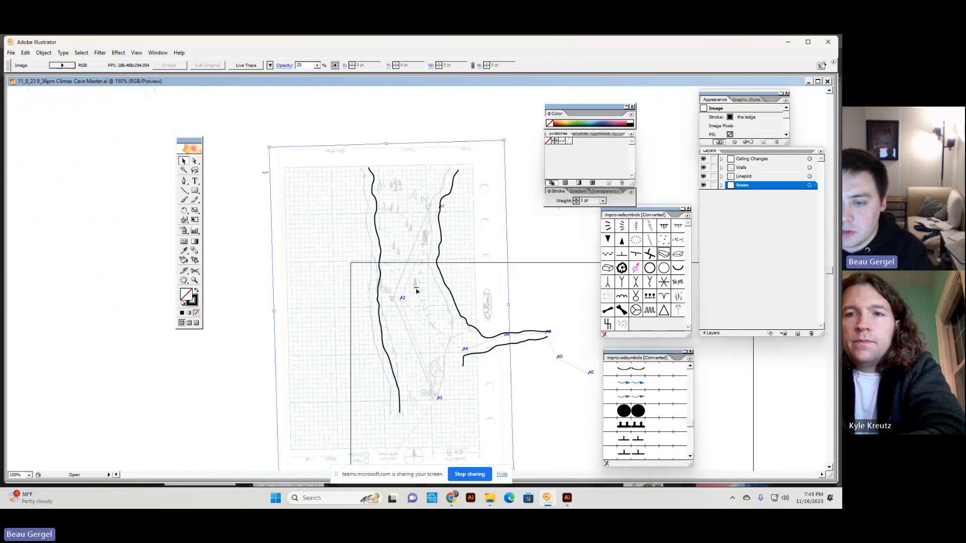
# Step: Shift the A1-A3 scan about 11 pt to the right, then expand the Scans layer and hide that scan
pyautogui.scroll(-4, 540, 330)
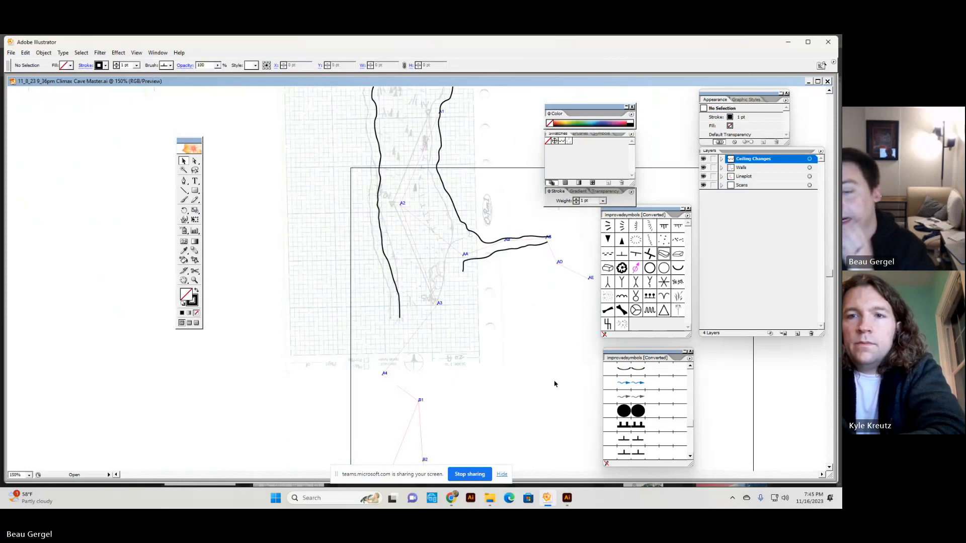
pyautogui.moveTo(481, 310); pyautogui.dragTo(490, 311)
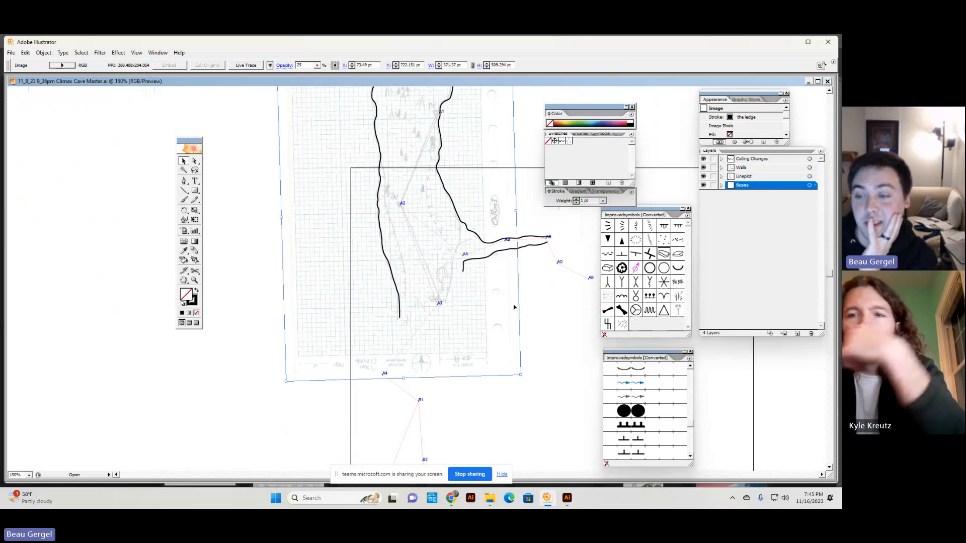
pyautogui.click(722, 186)
pyautogui.click(703, 220)
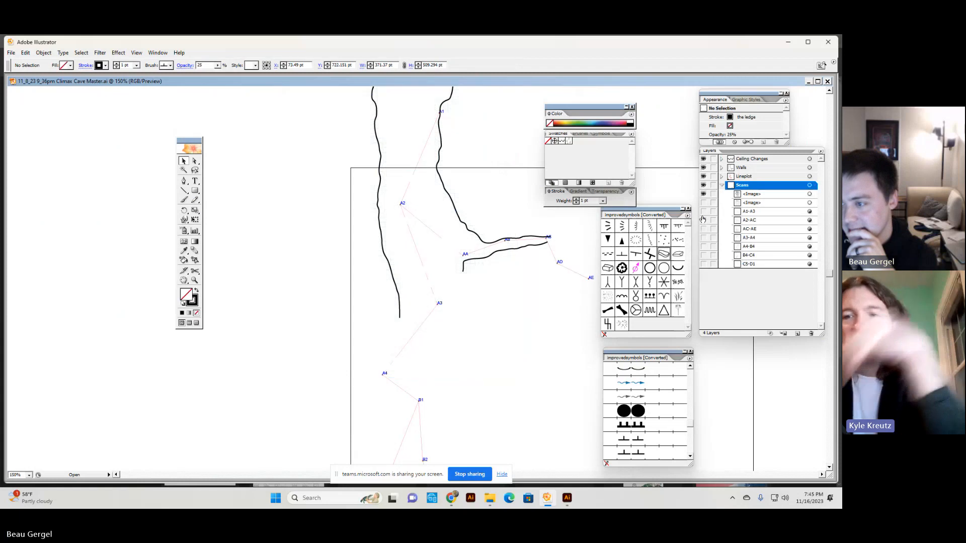
# Step: Show the A2-AC scan to view its sketch against the walls, and hide it again
pyautogui.click(703, 221)
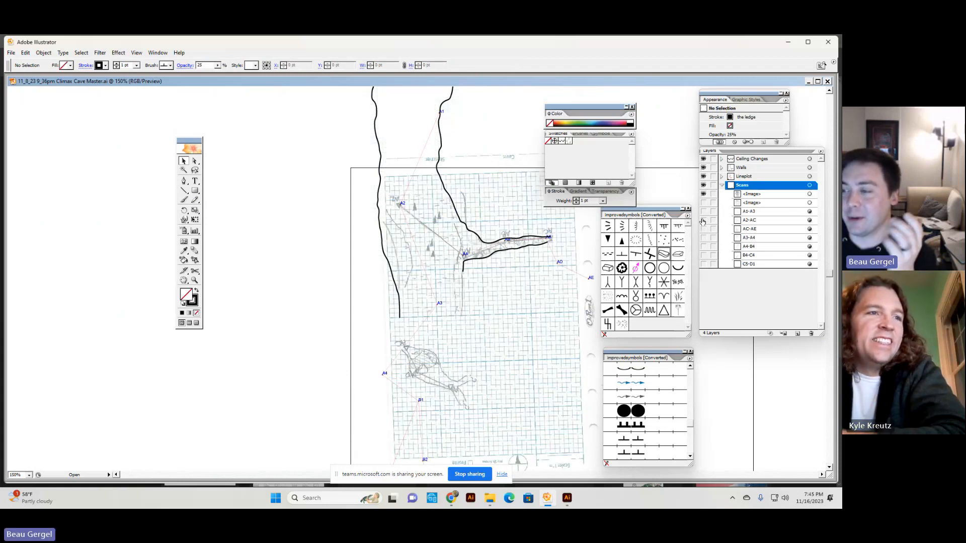
pyautogui.click(703, 222)
pyautogui.click(703, 221)
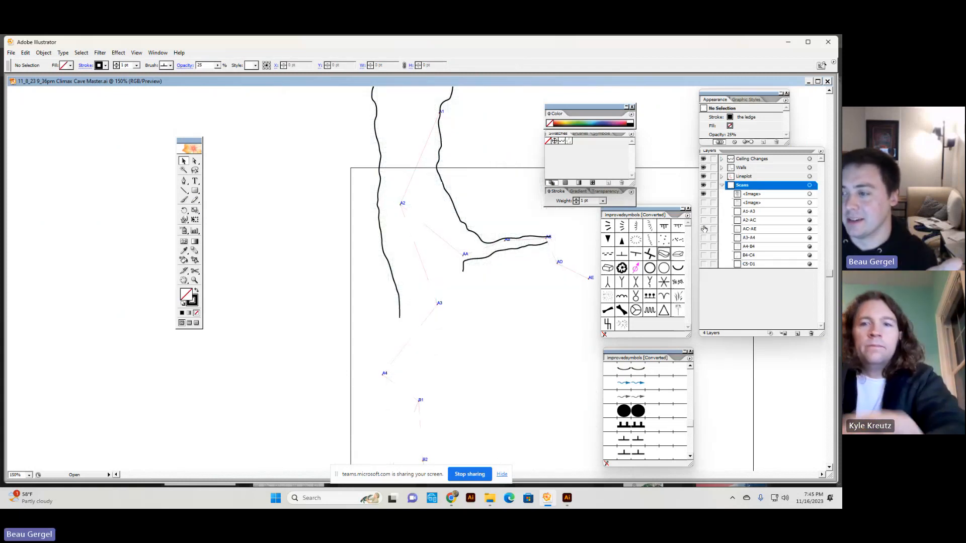
# Step: Display the document's brushes, including the custom ceiling-drop brushes, in place of the pattern swatches
pyautogui.scroll(4, 583, 291)
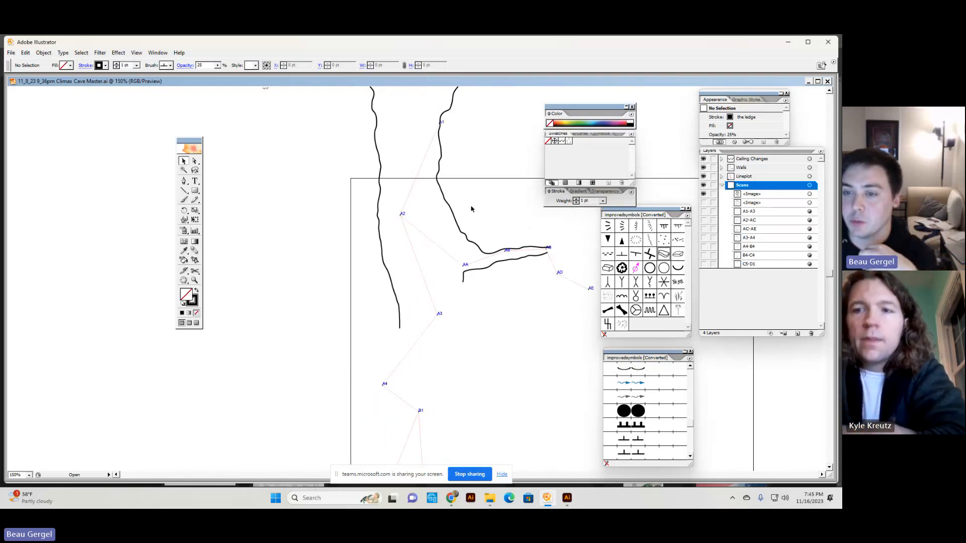
pyautogui.scroll(3, 478, 216)
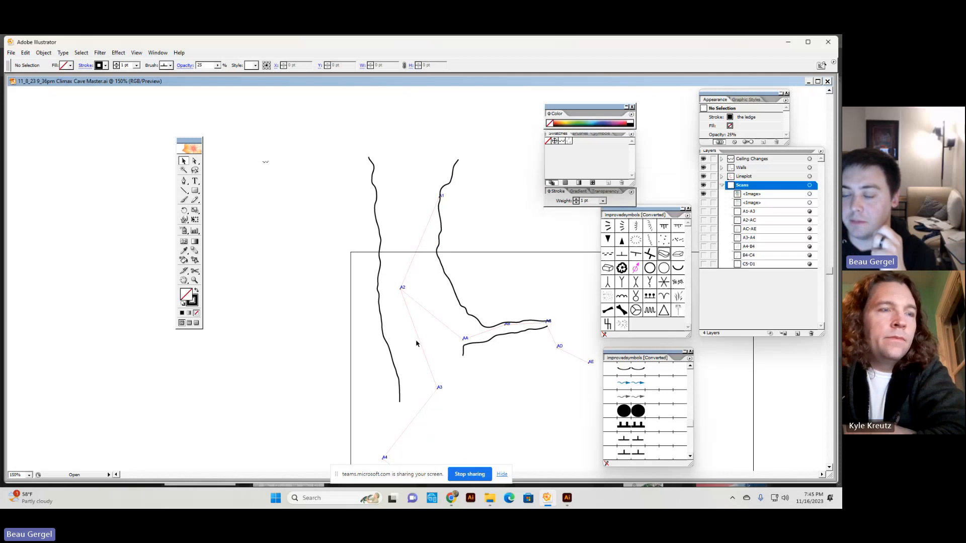
pyautogui.scroll(-1, 431, 258)
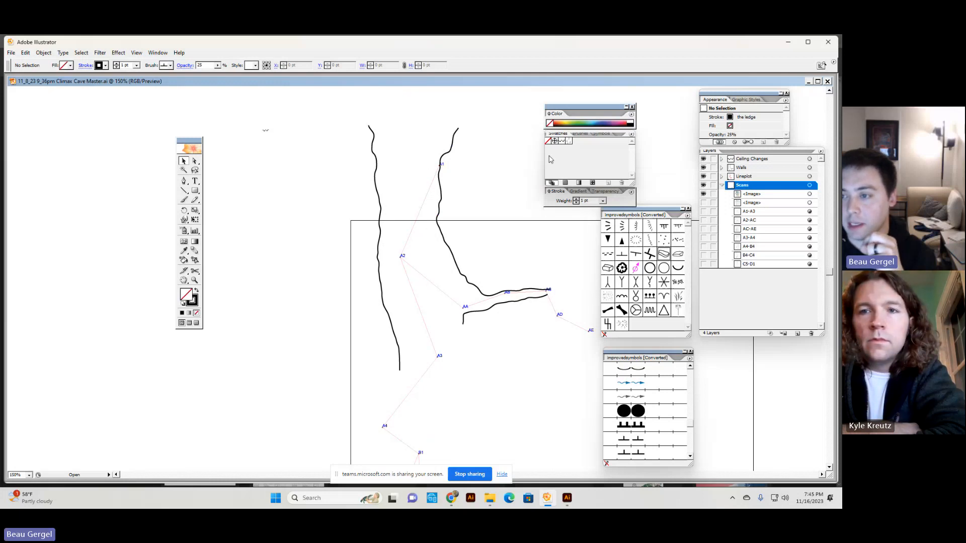
pyautogui.click(601, 135)
pyautogui.click(584, 134)
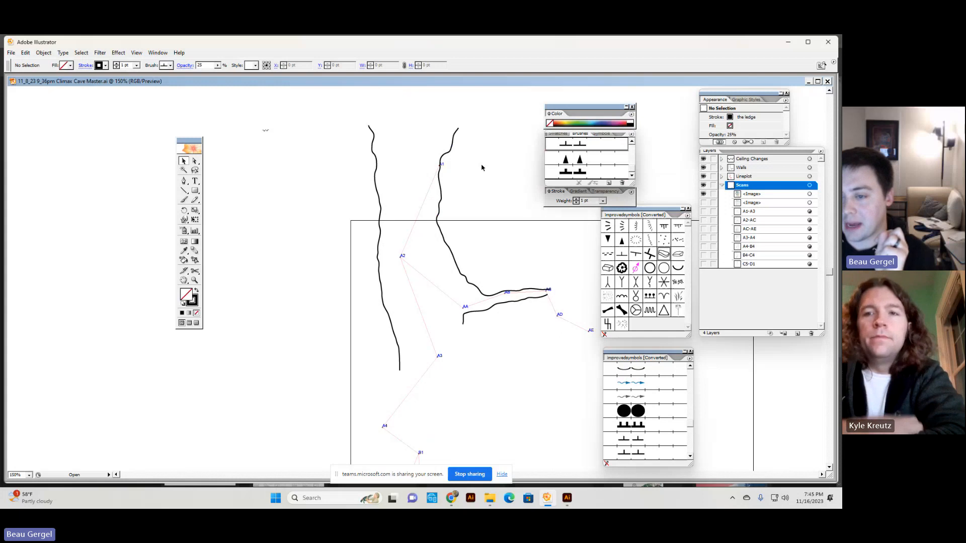
# Step: Move the colour scan of the field sketch below the map closer to the map's page frame
pyautogui.scroll(-4, 437, 387)
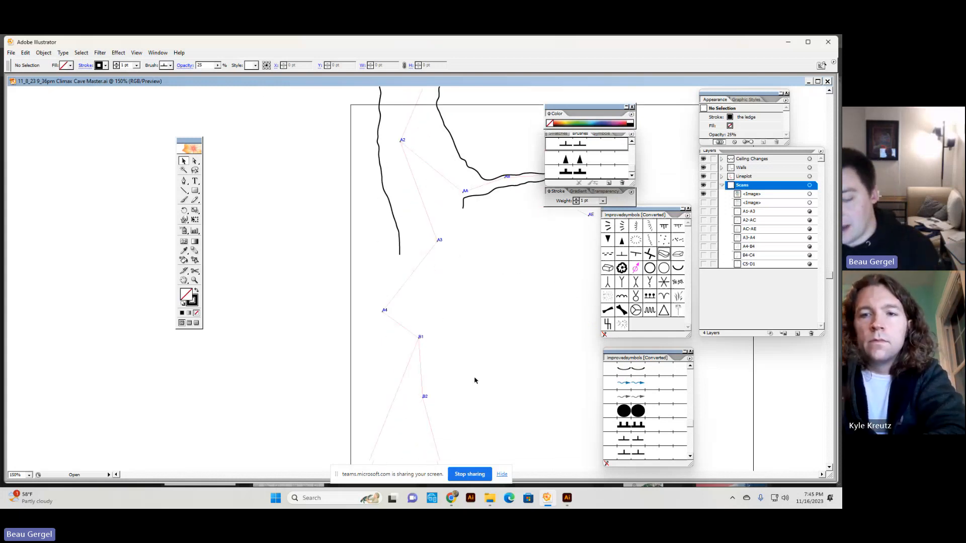
pyautogui.hotkey('ctrl', '-')
pyautogui.hotkey('ctrl', '-')
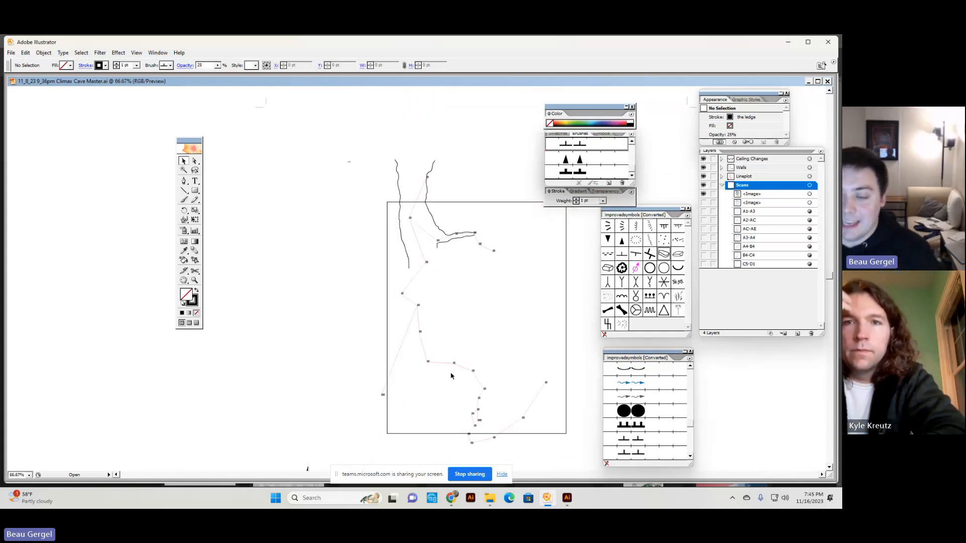
pyautogui.scroll(-2, 450, 375)
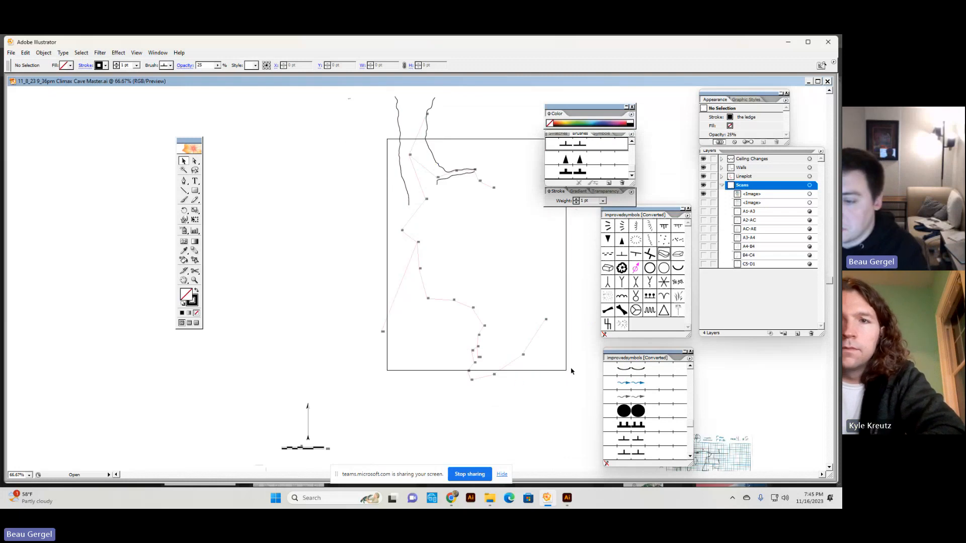
pyautogui.scroll(-3, 568, 367)
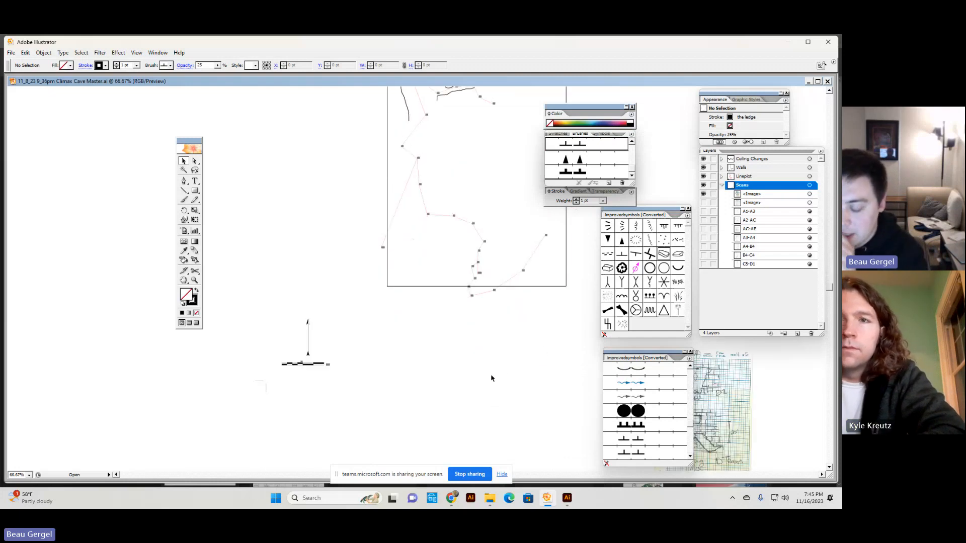
pyautogui.moveTo(550, 359)
pyautogui.mouseDown()
pyautogui.moveTo(508, 362)
pyautogui.moveTo(491, 389)
pyautogui.moveTo(511, 345)
pyautogui.moveTo(421, 287)
pyautogui.mouseUp()
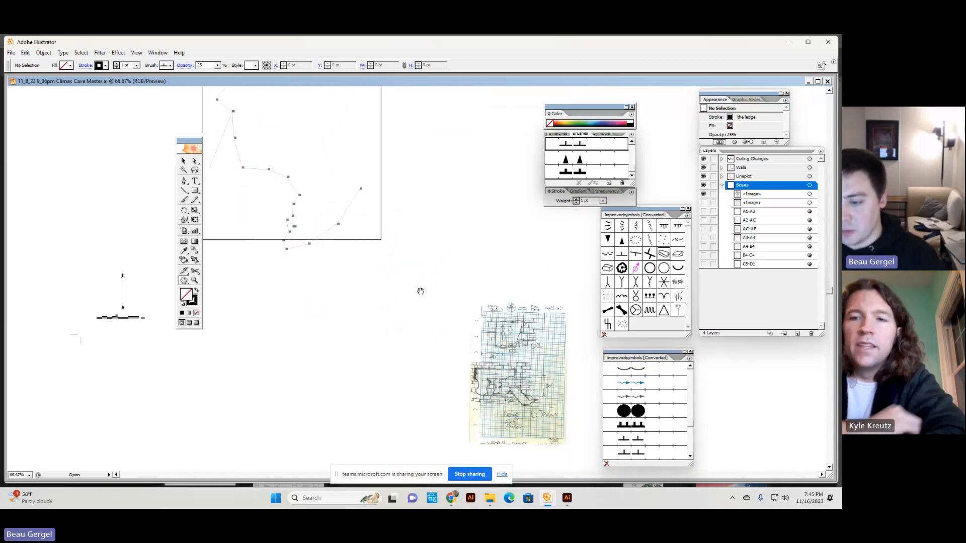
pyautogui.click(477, 341)
pyautogui.moveTo(477, 341); pyautogui.dragTo(382, 305)
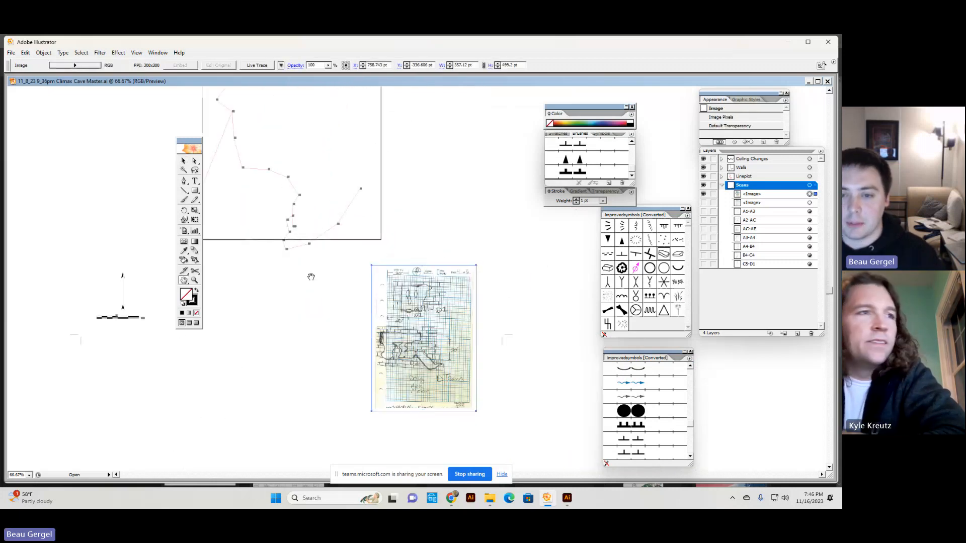
# Step: Look over the survey lineplot from the drawn passage walls down to the field sketch below the page frame
pyautogui.moveTo(311, 276); pyautogui.dragTo(332, 295)
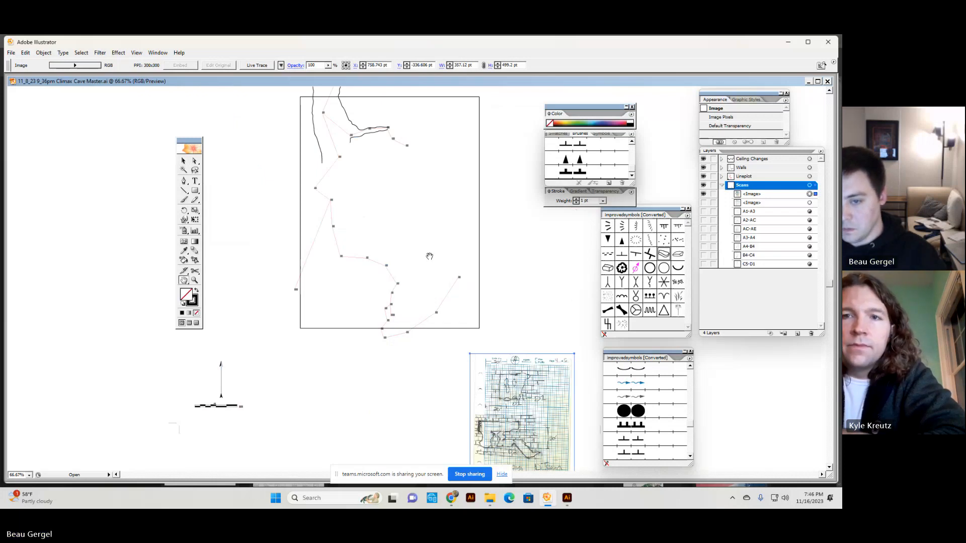
pyautogui.moveTo(429, 257); pyautogui.dragTo(462, 273)
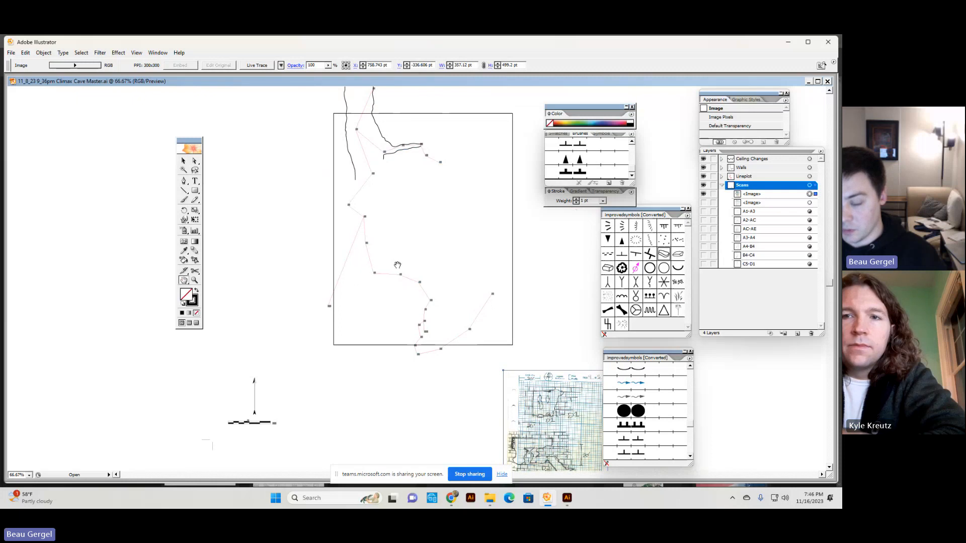
pyautogui.moveTo(445, 299); pyautogui.dragTo(400, 202)
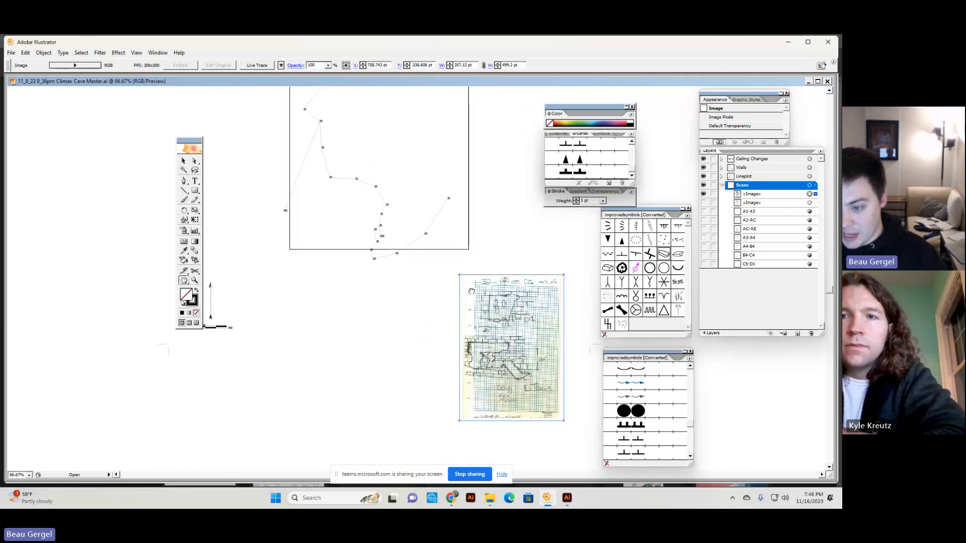
pyautogui.moveTo(470, 291); pyautogui.dragTo(464, 268)
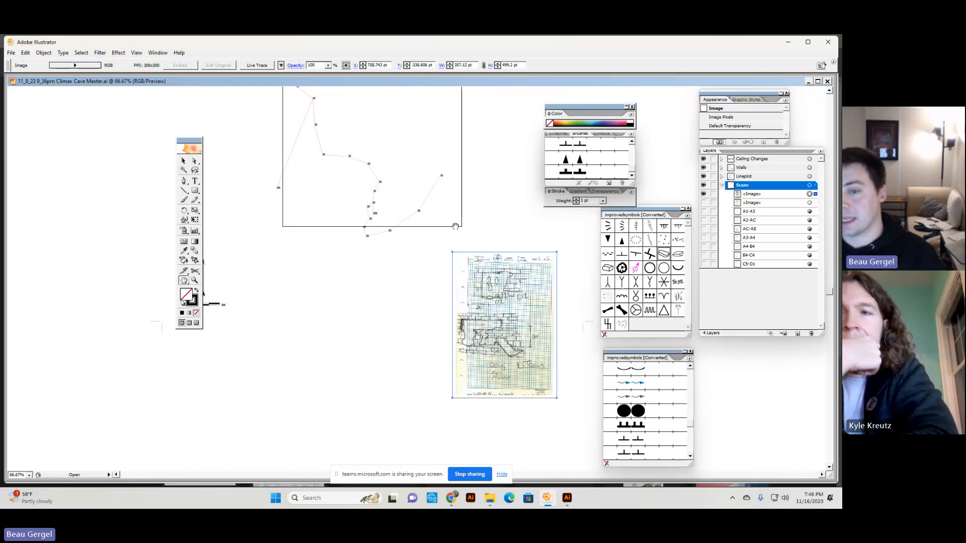
pyautogui.moveTo(455, 229); pyautogui.dragTo(475, 364)
pyautogui.moveTo(433, 287); pyautogui.dragTo(448, 304)
pyautogui.moveTo(394, 254); pyautogui.dragTo(450, 296)
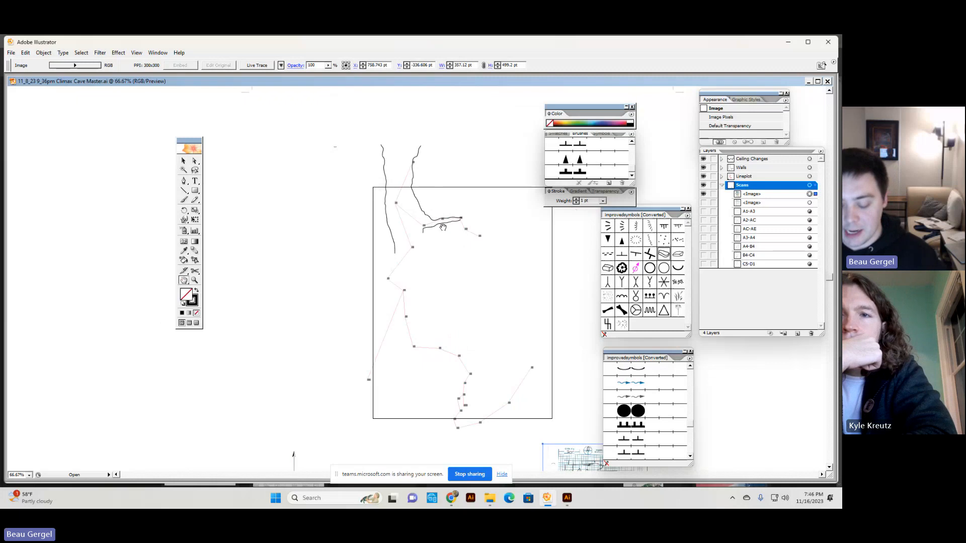
# Step: Clear the scan selection, try selecting the passage wall lines on their own, and collapse the Scans layer's contents
pyautogui.click(382, 173)
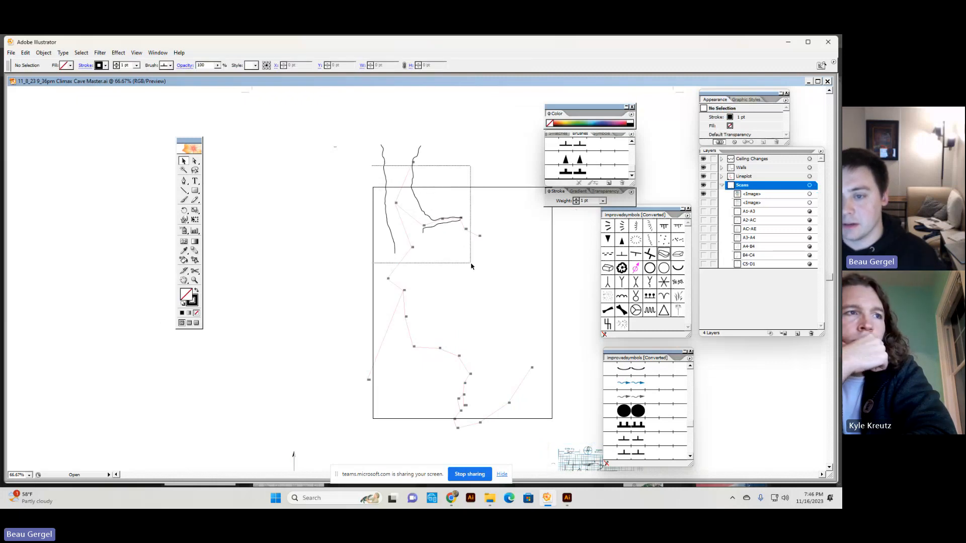
pyautogui.moveTo(471, 266); pyautogui.dragTo(446, 241)
pyautogui.click(437, 263)
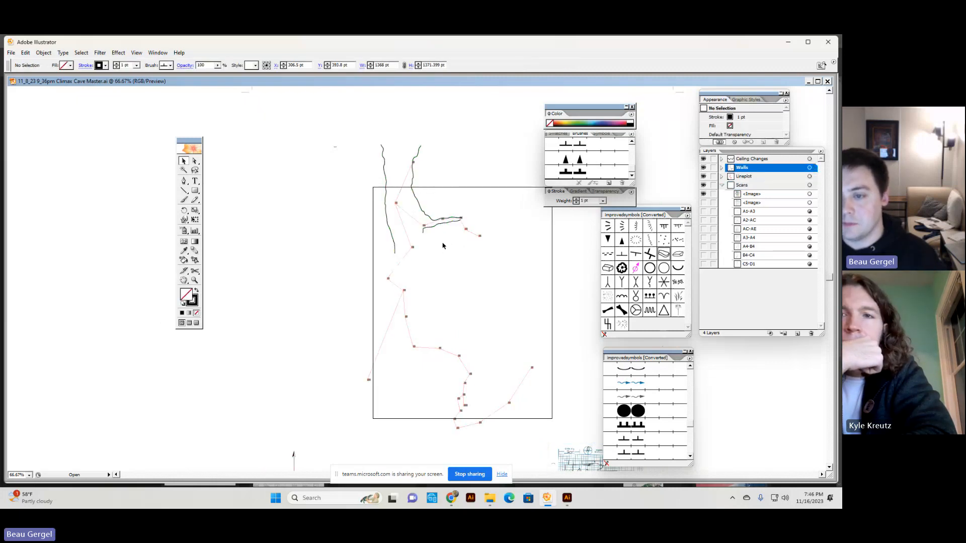
pyautogui.click(382, 151)
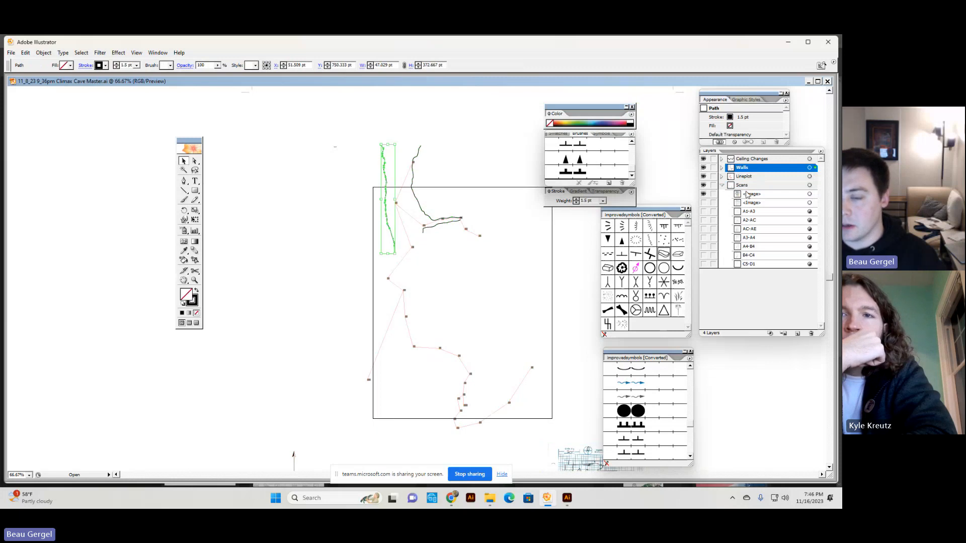
pyautogui.click(518, 194)
pyautogui.click(722, 186)
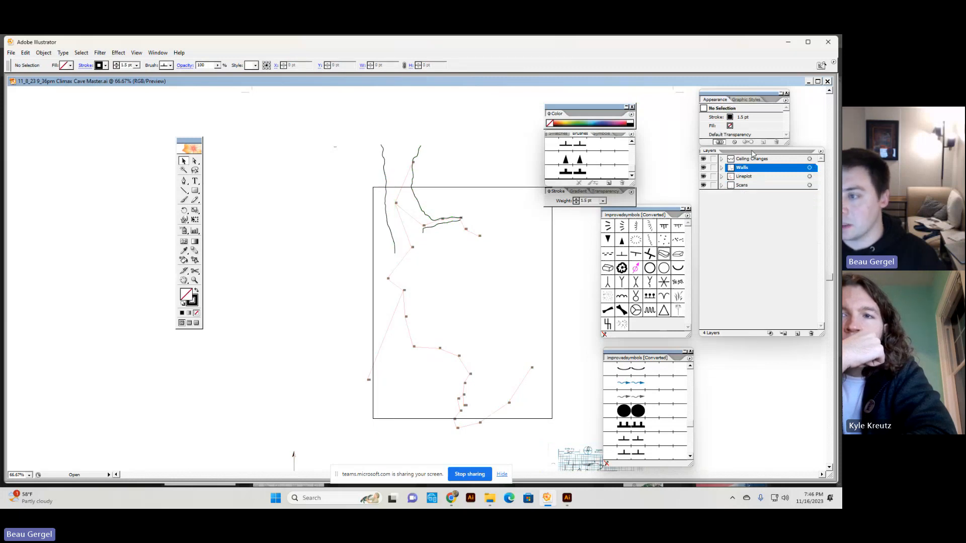
# Step: Bring the Layers palette closer to the drawing and select all artwork on the Walls layer
pyautogui.moveTo(751, 109); pyautogui.dragTo(474, 150)
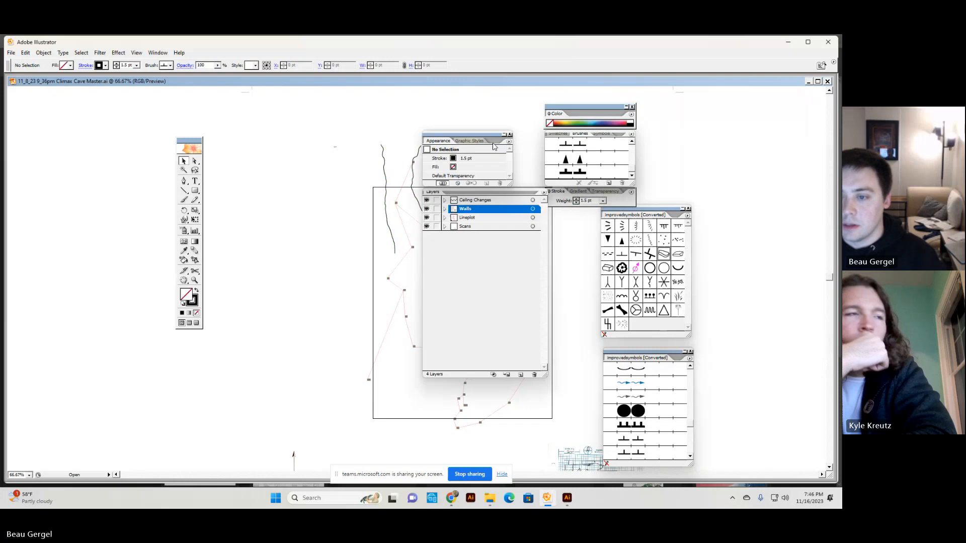
pyautogui.click(533, 211)
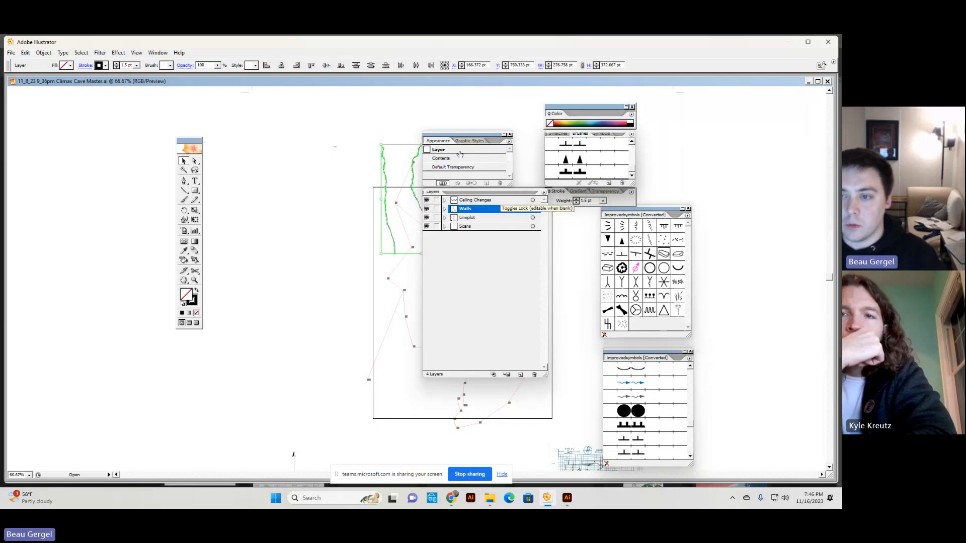
pyautogui.moveTo(466, 136); pyautogui.dragTo(641, 127)
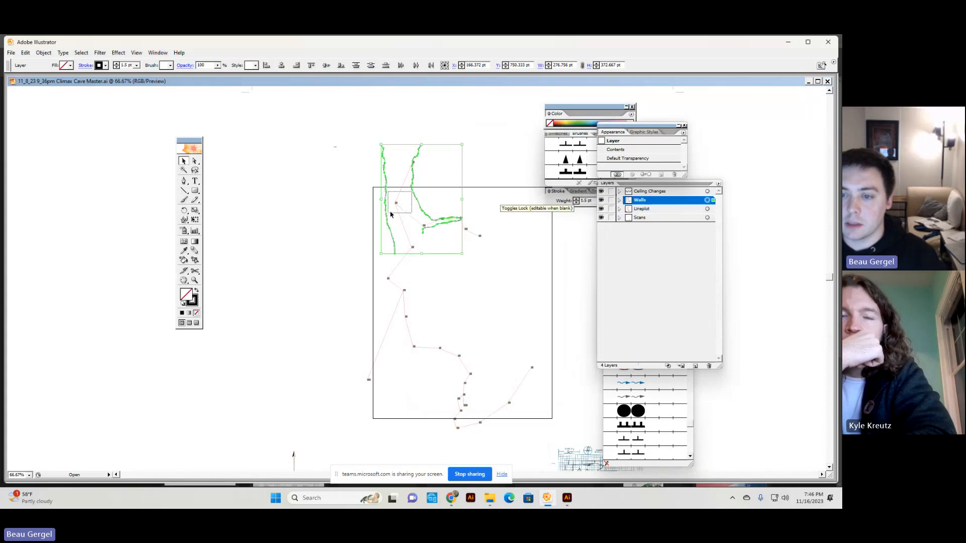
pyautogui.moveTo(390, 214); pyautogui.dragTo(614, 215)
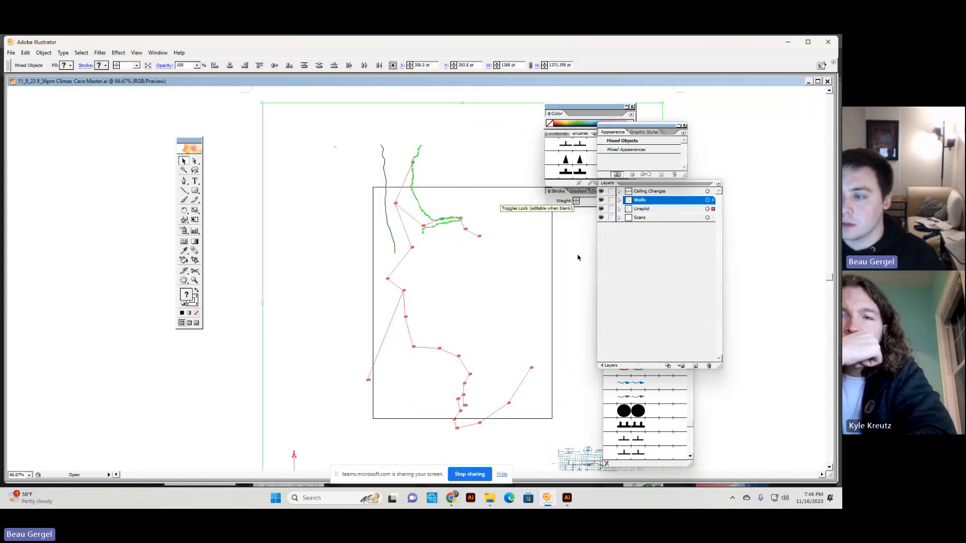
pyautogui.click(707, 200)
pyautogui.click(558, 202)
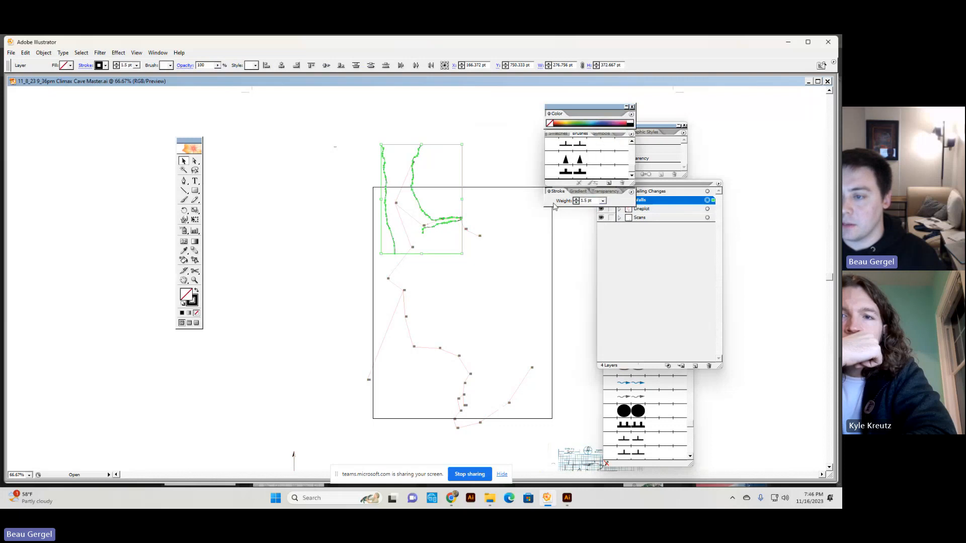
pyautogui.click(655, 179)
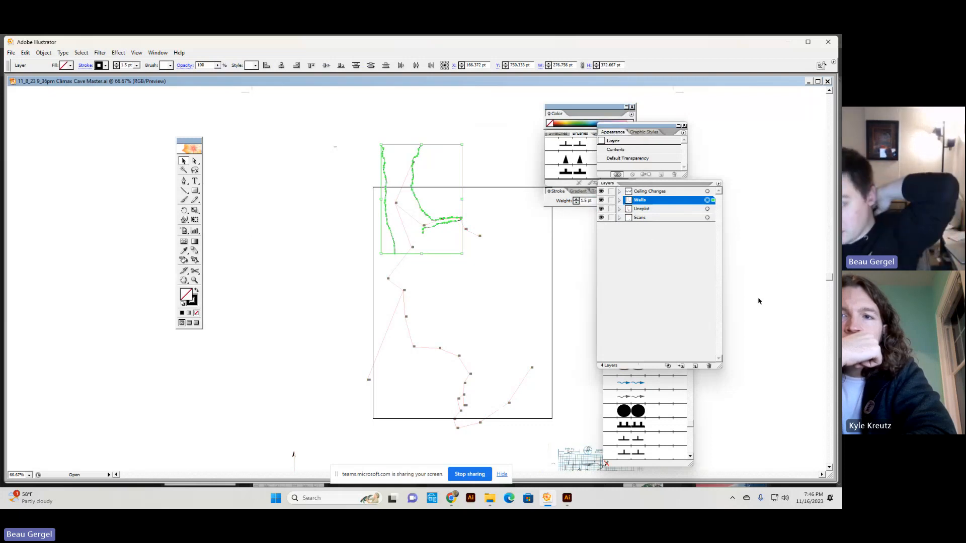
# Step: Select everything on the Lineplot layer, try moving it away from the walls, and undo the move
pyautogui.click(707, 210)
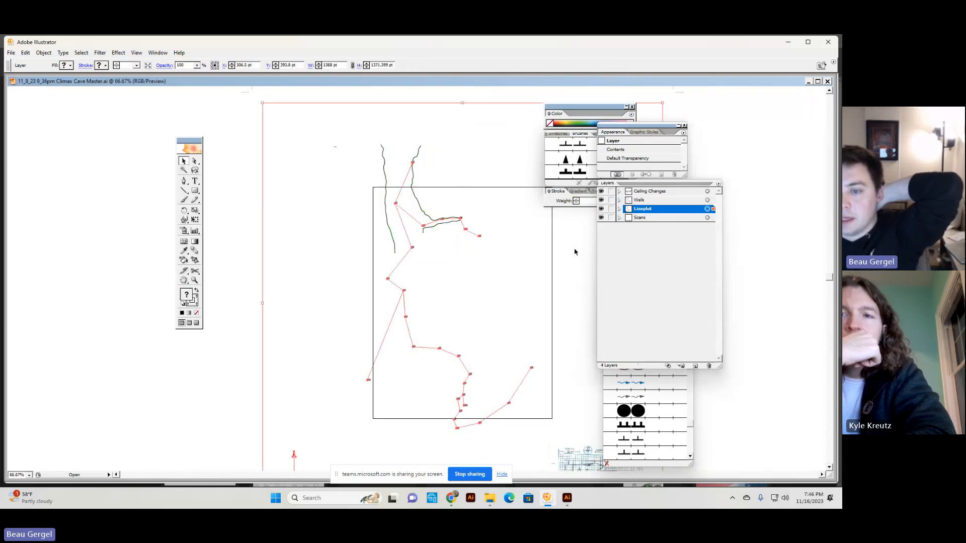
pyautogui.moveTo(397, 205); pyautogui.dragTo(269, 247)
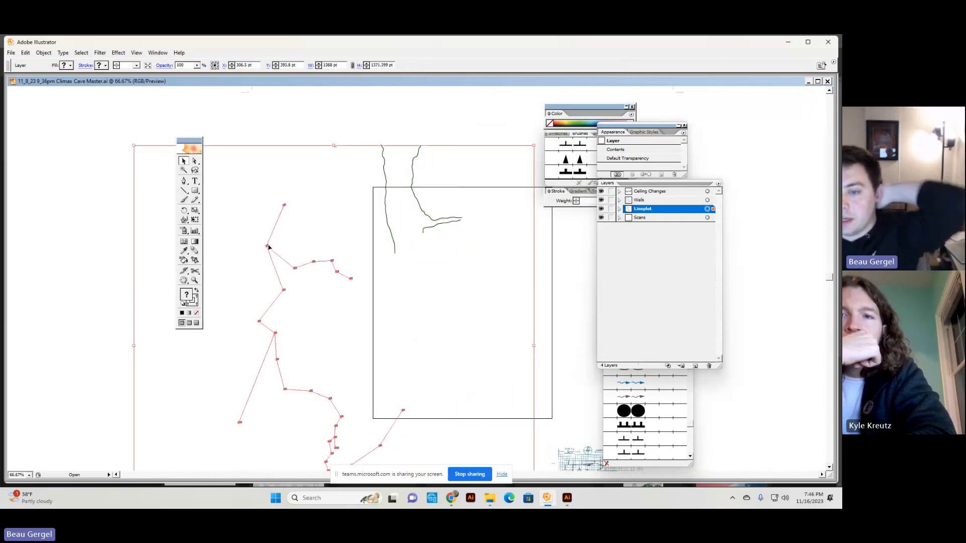
pyautogui.hotkey('ctrl', 'z')
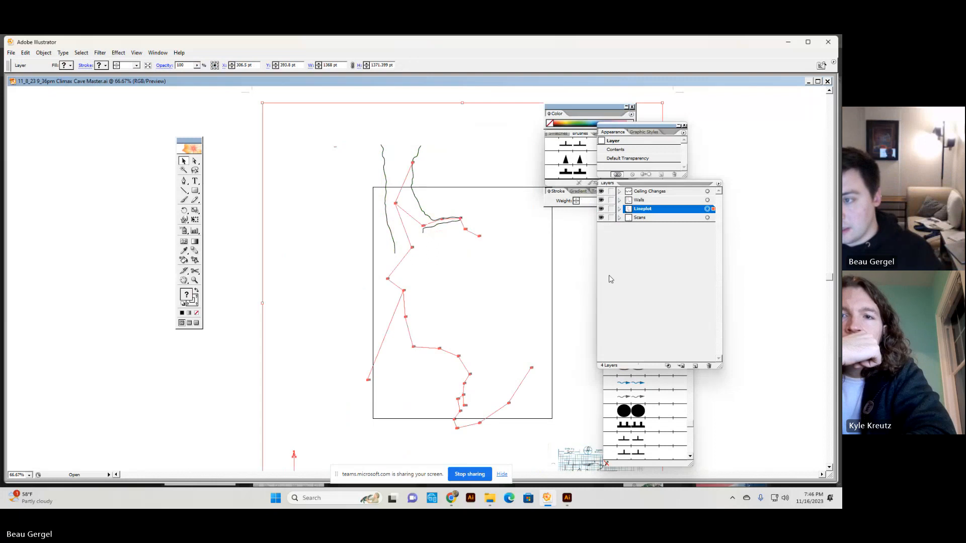
pyautogui.moveTo(655, 130); pyautogui.dragTo(742, 100)
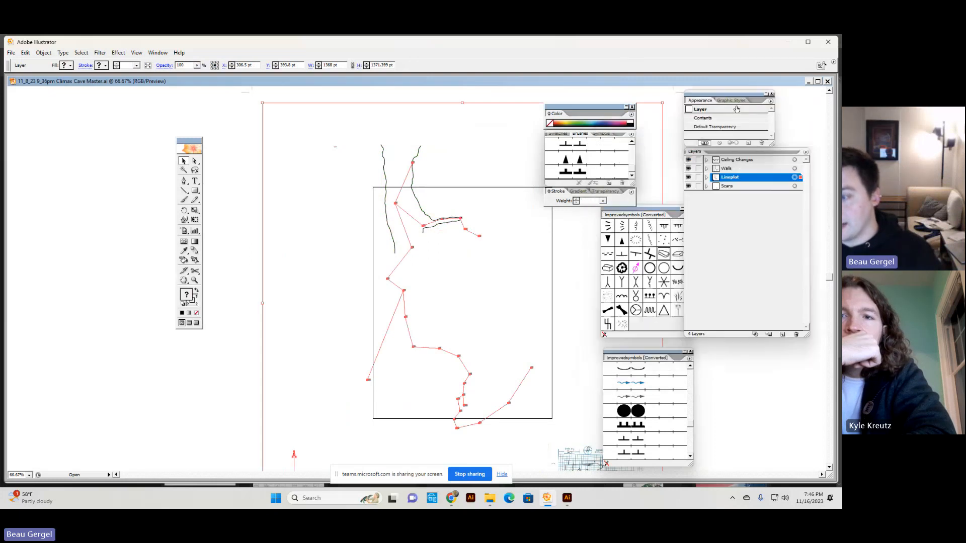
# Step: Switch to Chrome and look through the shared files of the GCG Project Cave Course Facebook group
pyautogui.moveTo(451, 497)
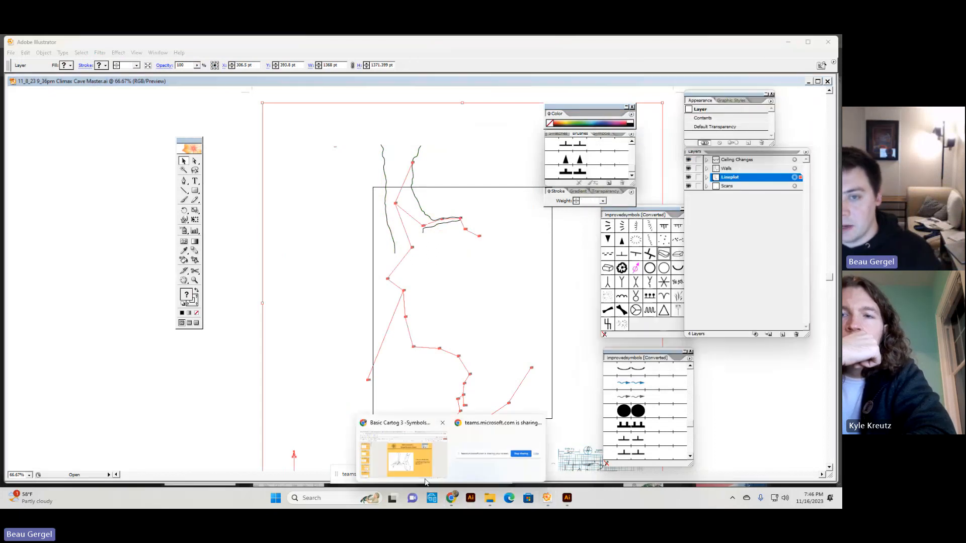
pyautogui.click(402, 447)
pyautogui.click(369, 42)
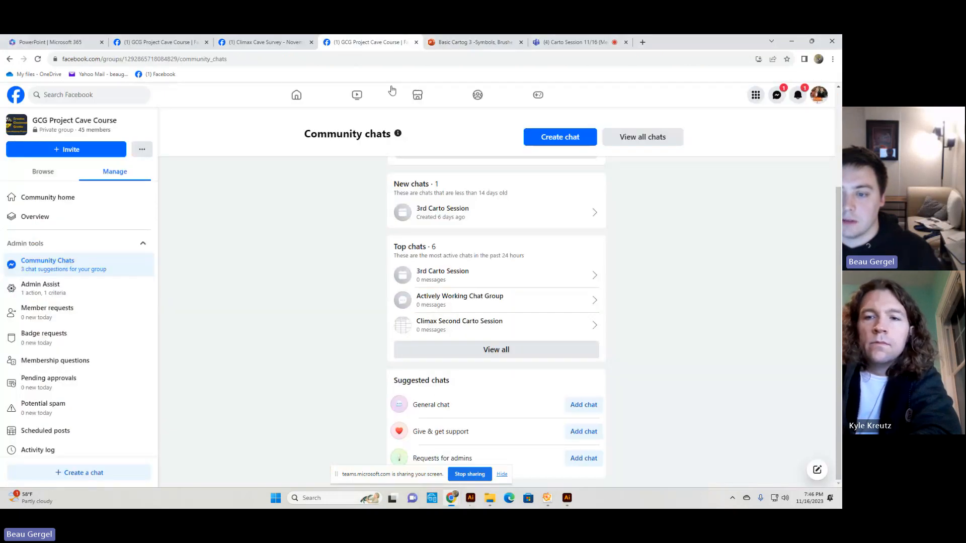
pyautogui.click(599, 43)
pyautogui.click(369, 42)
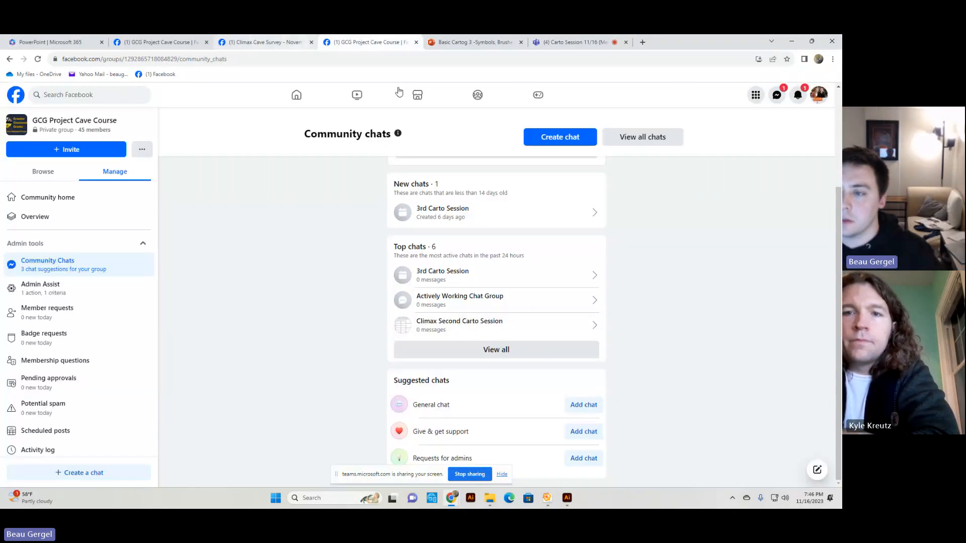
pyautogui.click(275, 46)
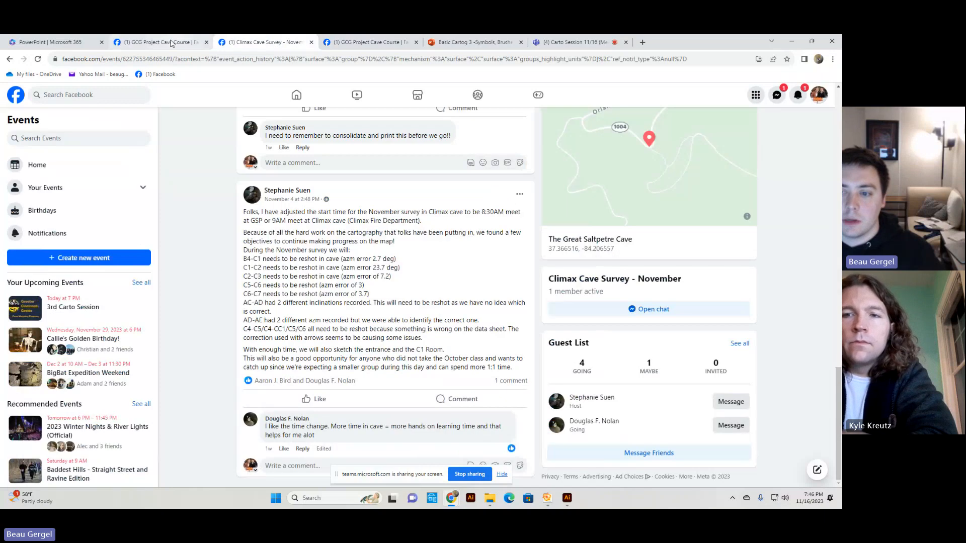
pyautogui.click(172, 43)
pyautogui.click(451, 293)
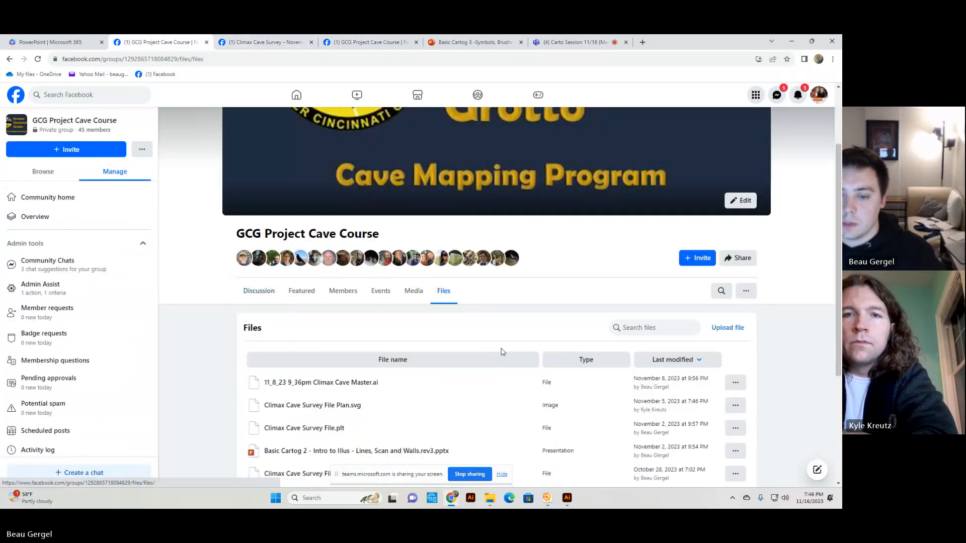
pyautogui.scroll(-3, 341, 283)
pyautogui.scroll(1, 386, 265)
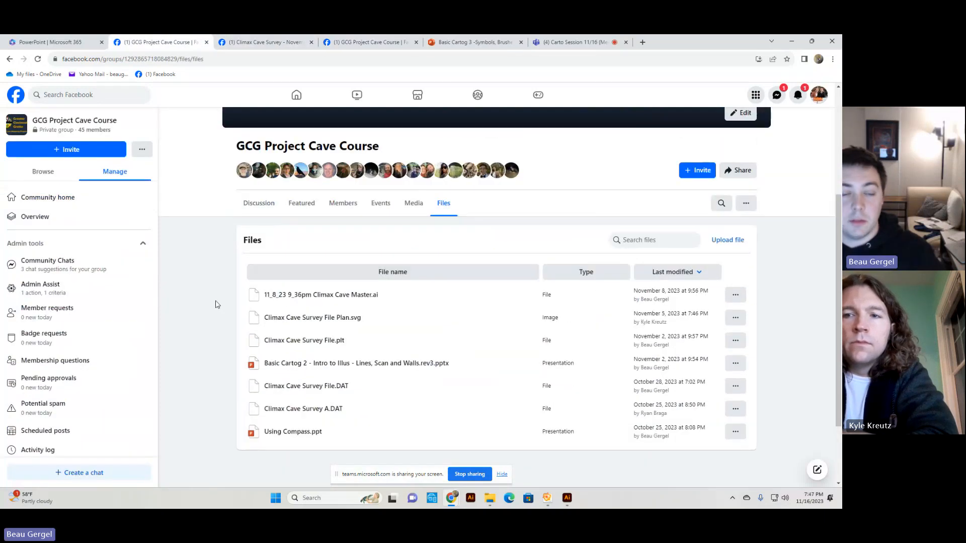
# Step: Open the Actively Working Chat Group from the community chats and send the message "Done working"
pyautogui.click(97, 272)
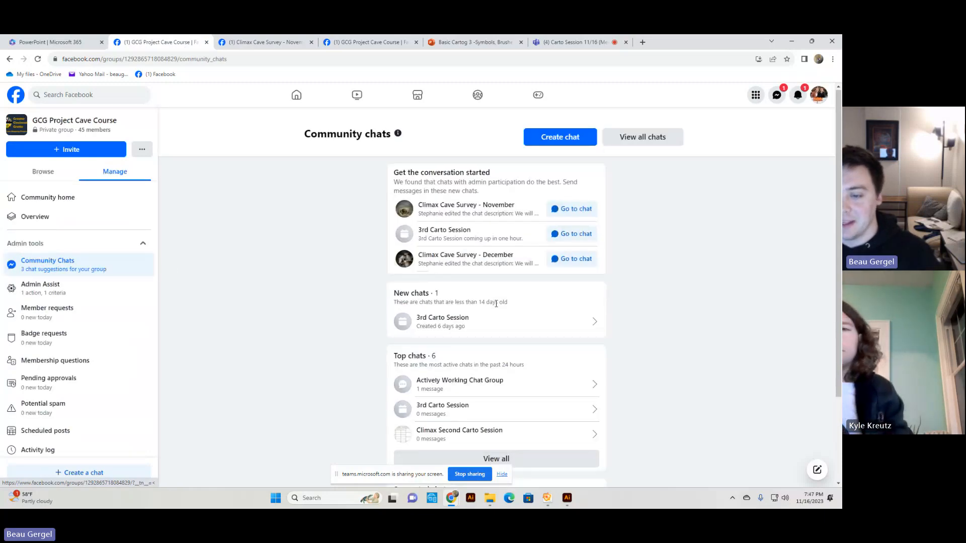
pyautogui.scroll(-3, 495, 362)
pyautogui.scroll(1, 496, 362)
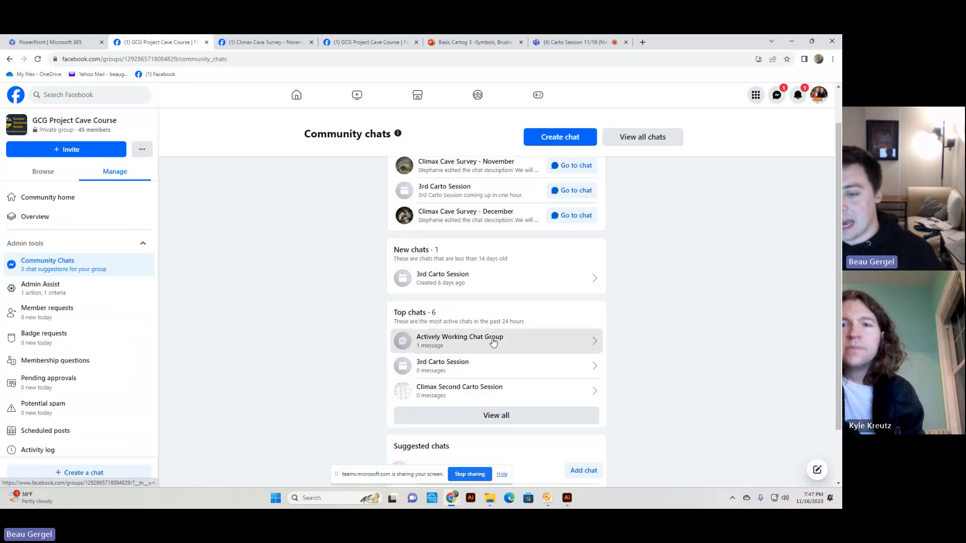
pyautogui.click(491, 339)
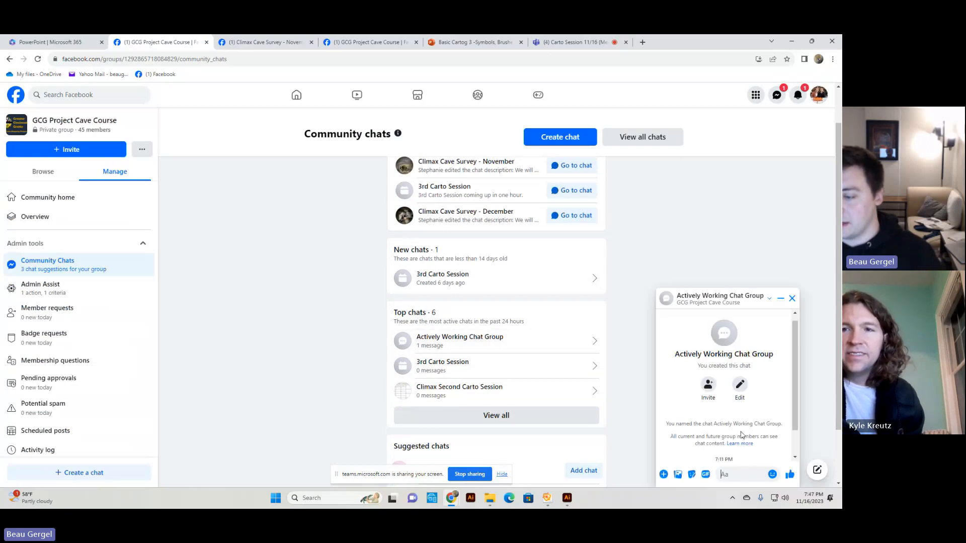
pyautogui.write('Done wor')
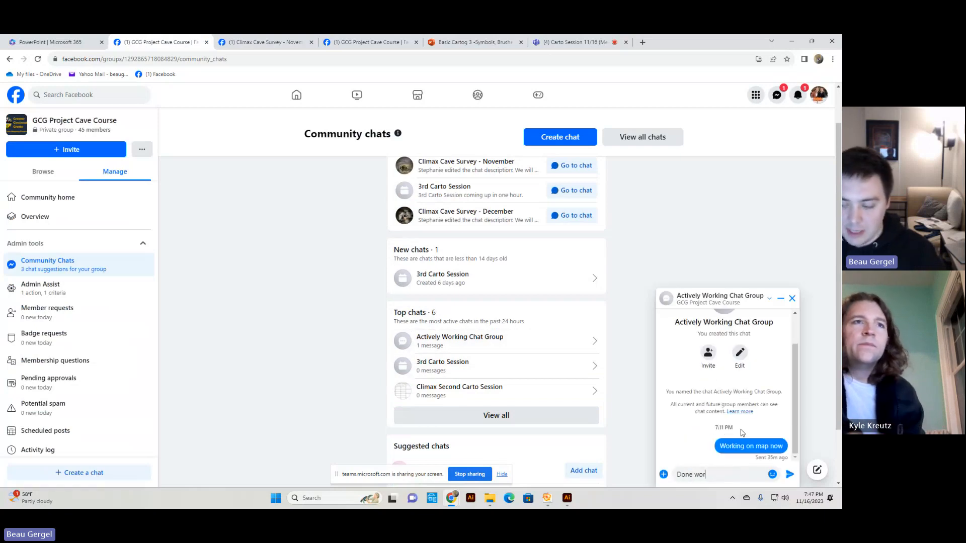
pyautogui.write('king')
pyautogui.press('Return')
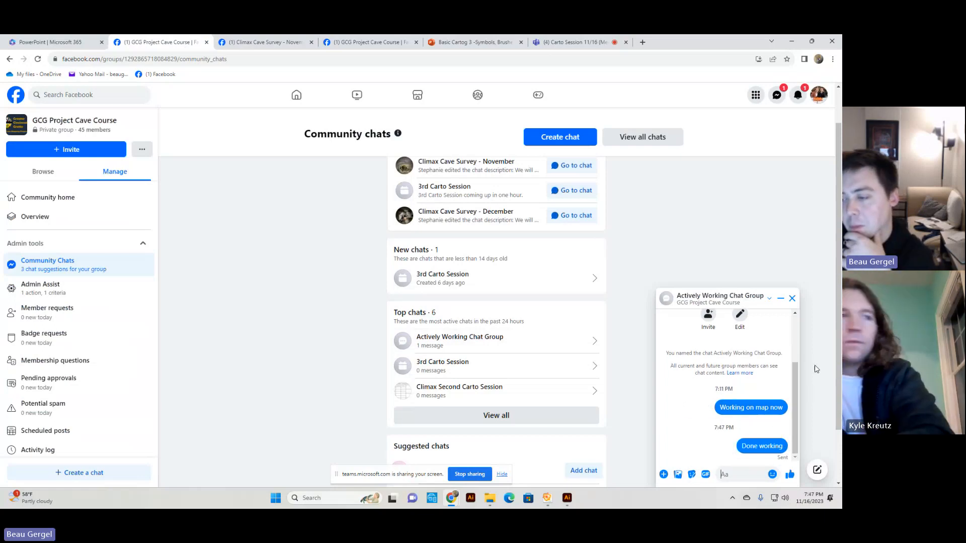
pyautogui.moveTo(795, 378); pyautogui.dragTo(800, 332)
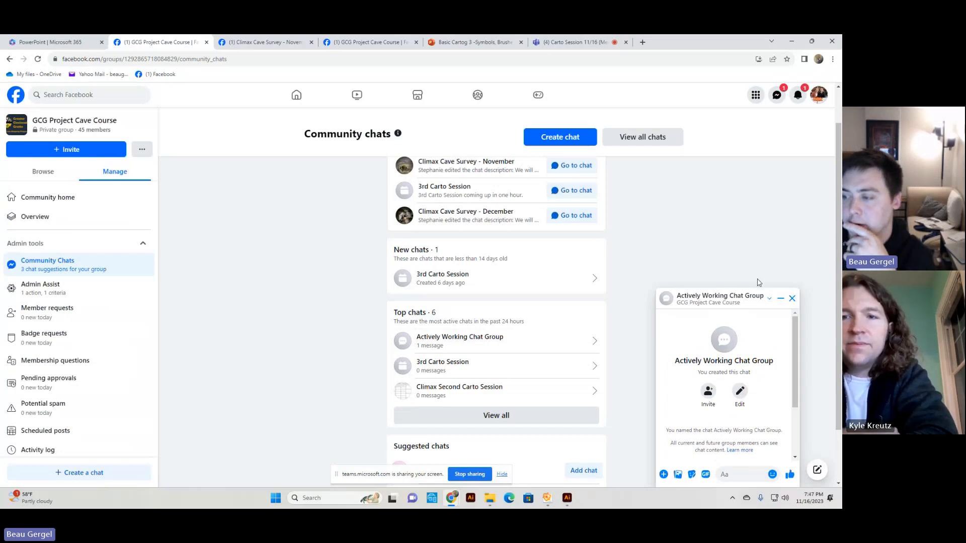
# Step: Go to the group's community home, look at the presentation and Teams meeting pages, and switch back to Illustrator
pyautogui.click(82, 203)
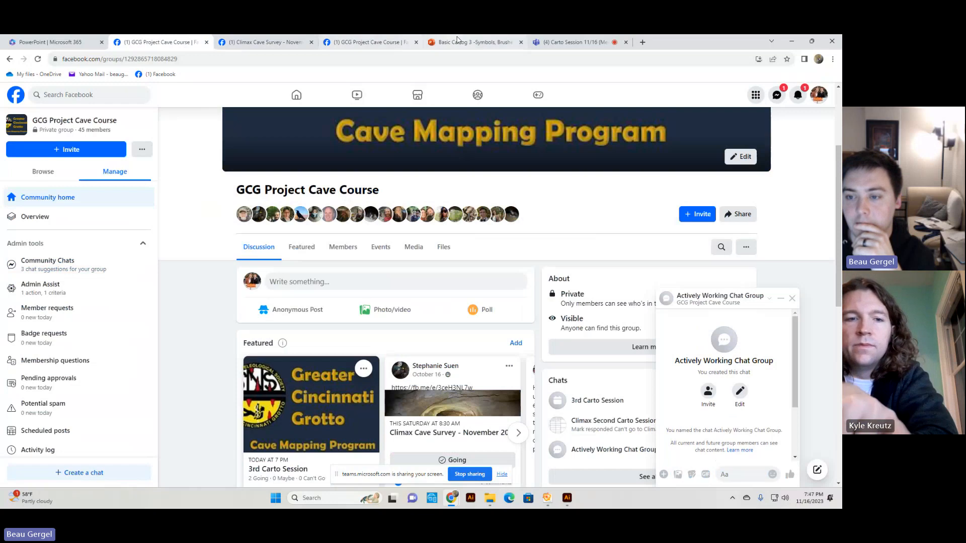
pyautogui.click(475, 41)
pyautogui.click(578, 42)
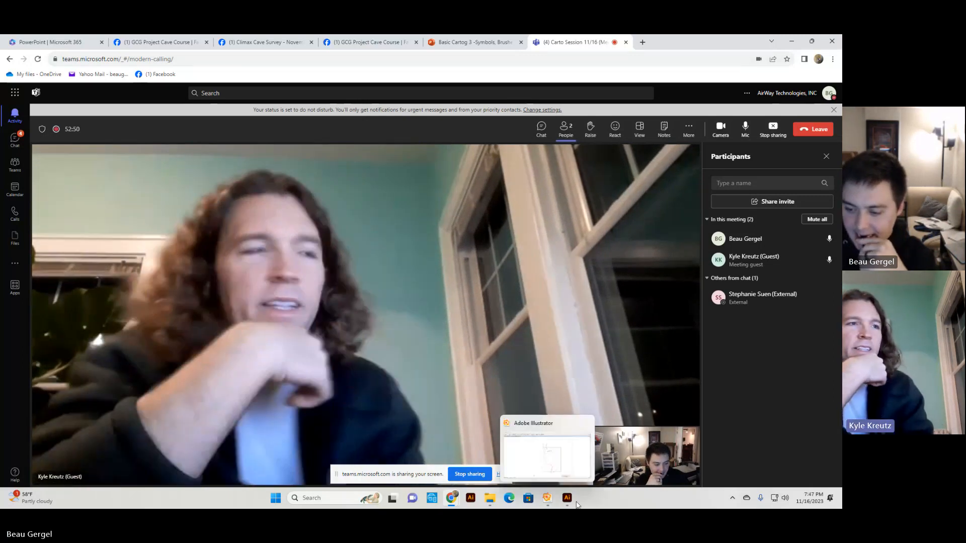
pyautogui.moveTo(550, 501)
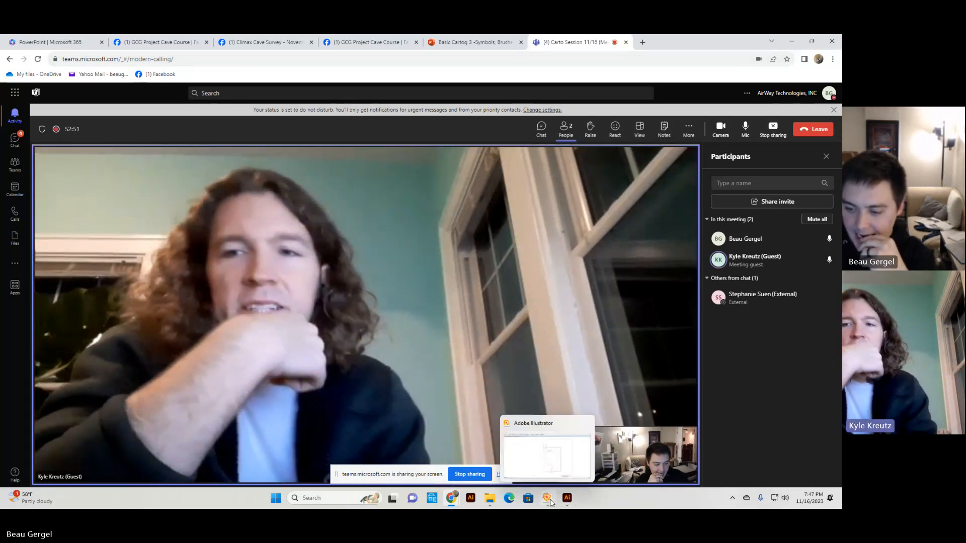
pyautogui.click(550, 457)
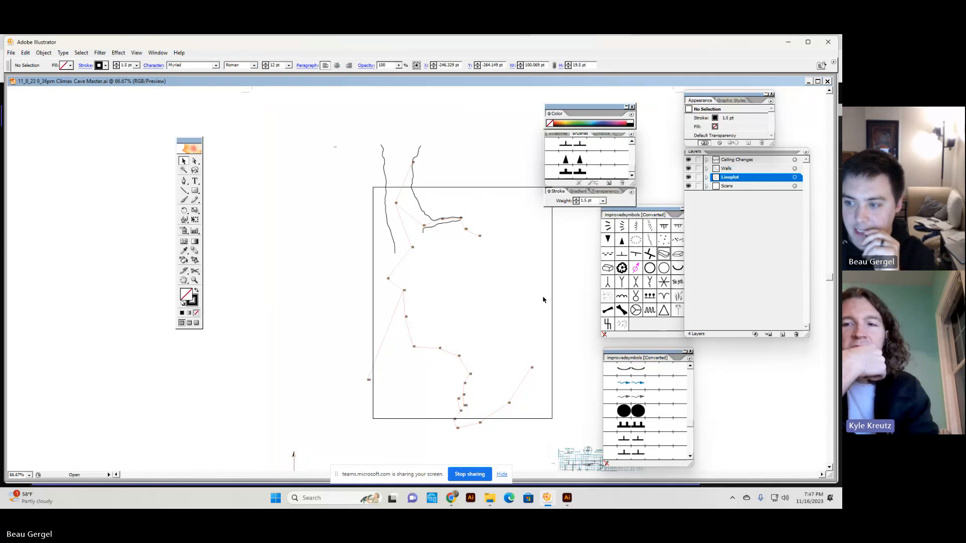
# Step: Display the document's swatches in place of the brushes, and examine the passage walls around stations A1 to B1 at 150% zoom
pyautogui.scroll(1, 583, 294)
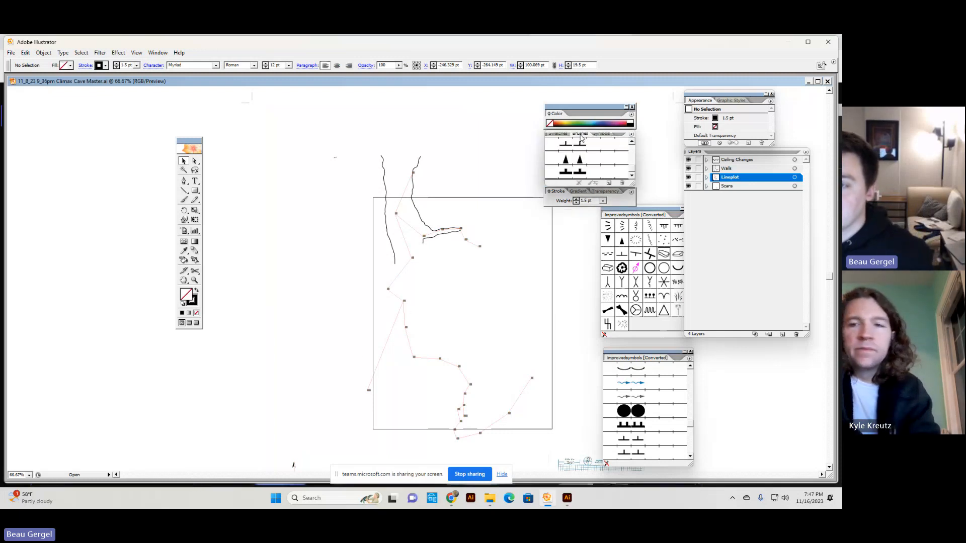
pyautogui.click(560, 134)
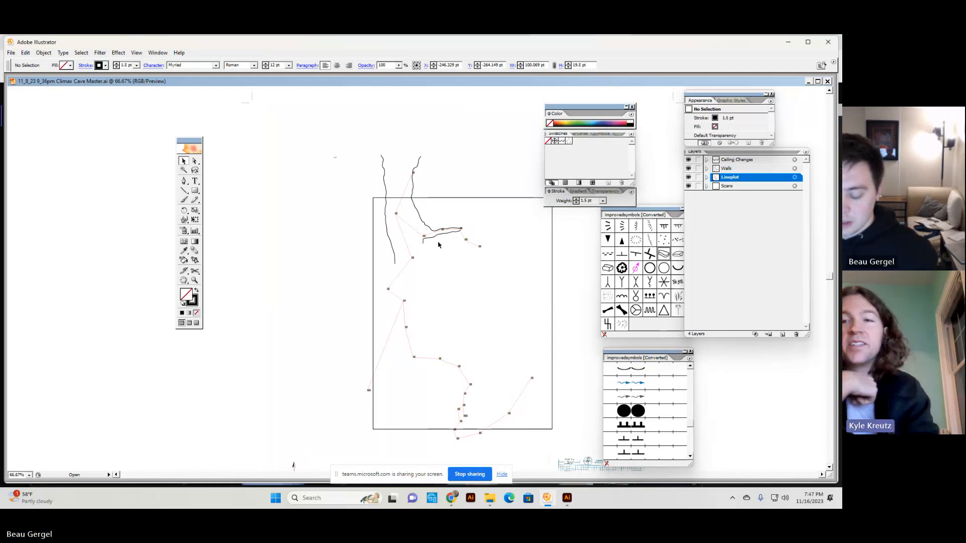
pyautogui.hotkey('ctrl', '=')
pyautogui.hotkey('ctrl', '=')
pyautogui.scroll(3, 390, 172)
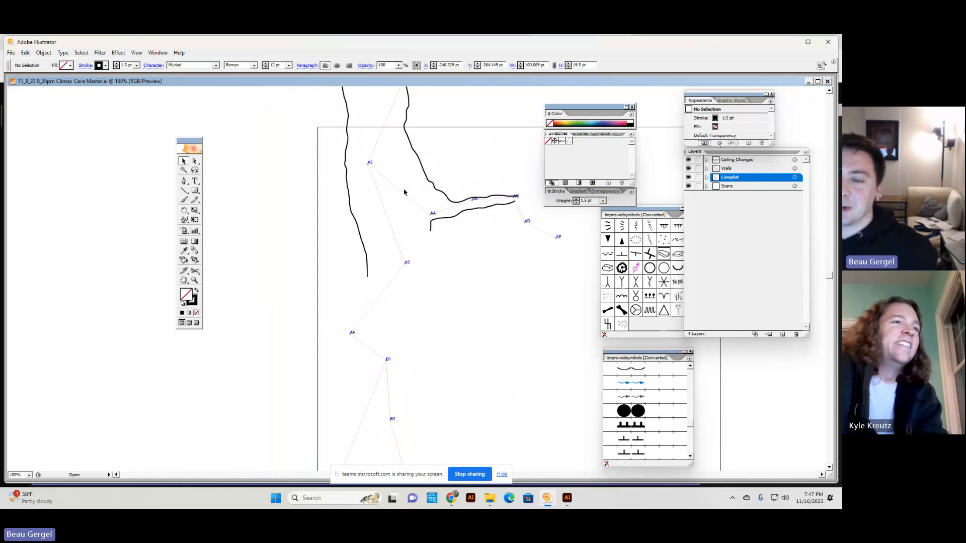
pyautogui.scroll(1, 392, 192)
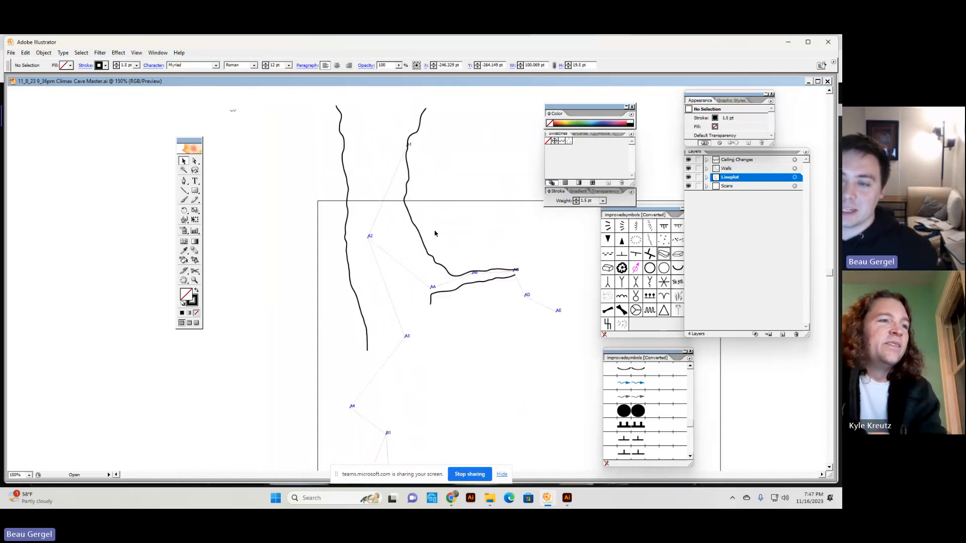
pyautogui.scroll(-4, 438, 292)
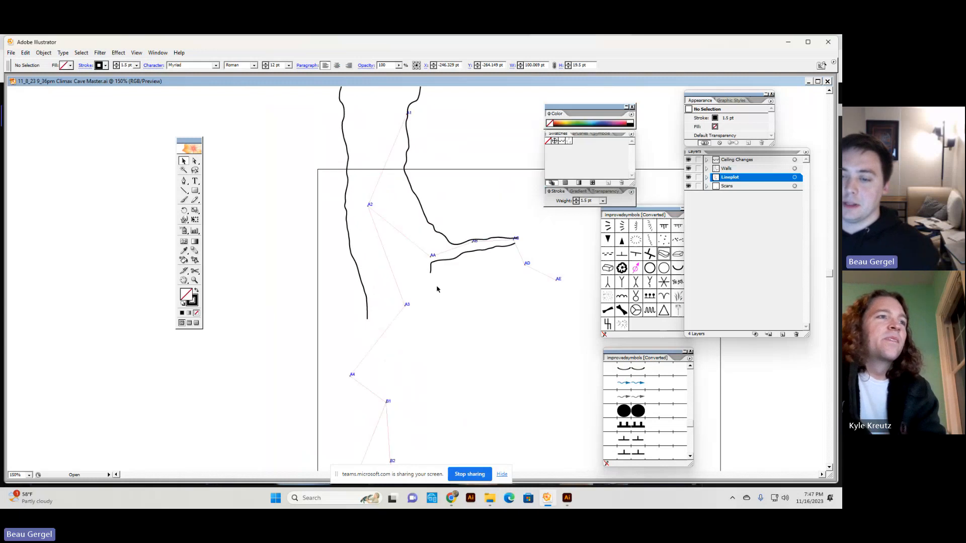
# Step: Make the Walls layer the active layer in place of Lineplot for work on the passage around stations A2 to B4
pyautogui.scroll(-5, 405, 384)
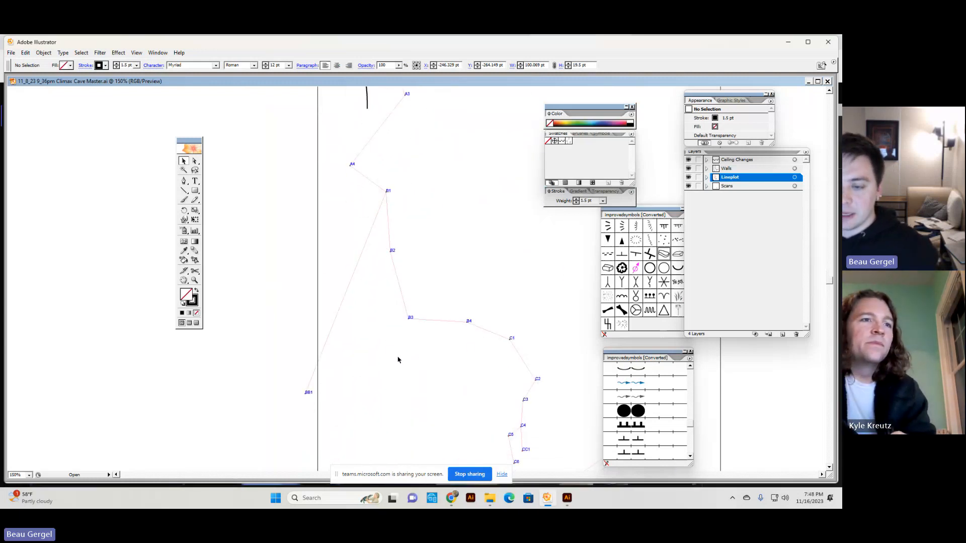
pyautogui.press('h')
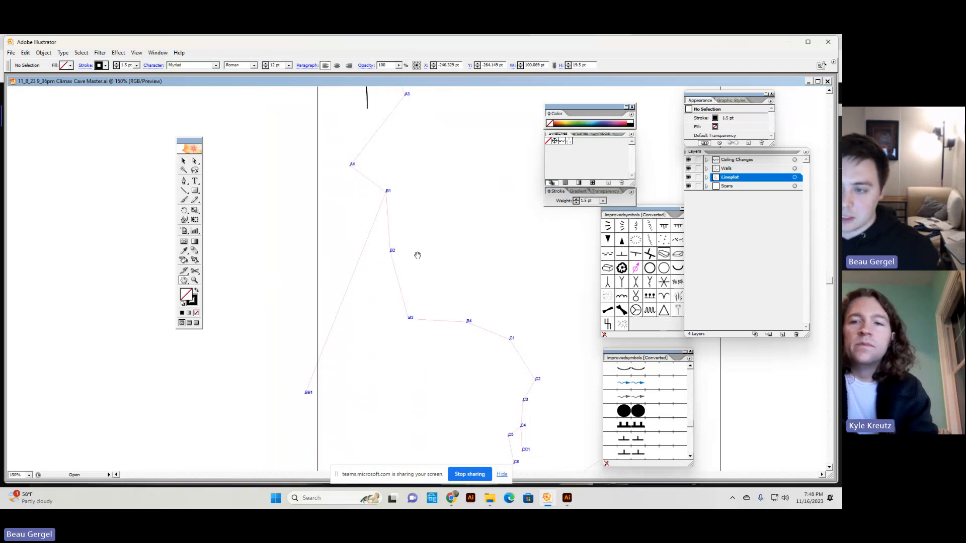
pyautogui.moveTo(452, 193); pyautogui.dragTo(414, 333)
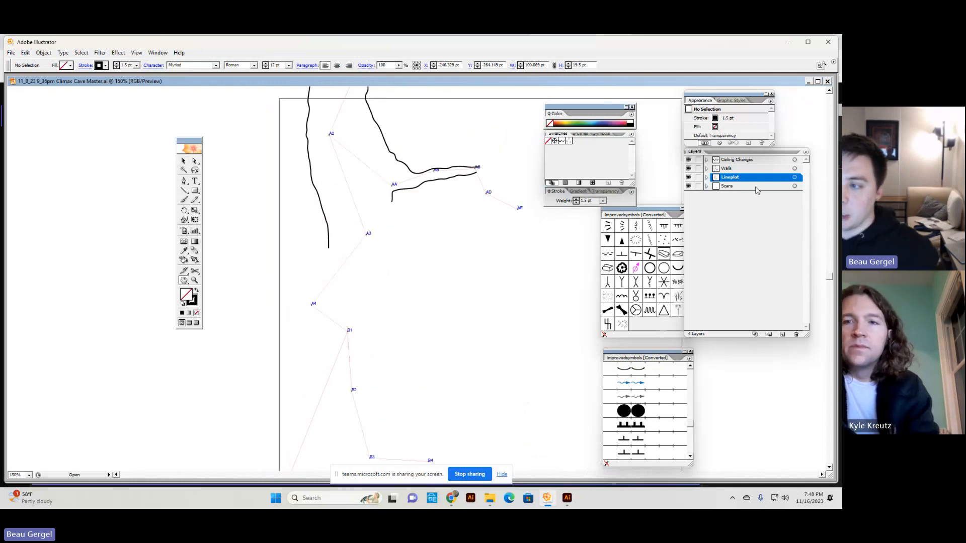
pyautogui.click(730, 169)
pyautogui.moveTo(444, 249); pyautogui.dragTo(456, 230)
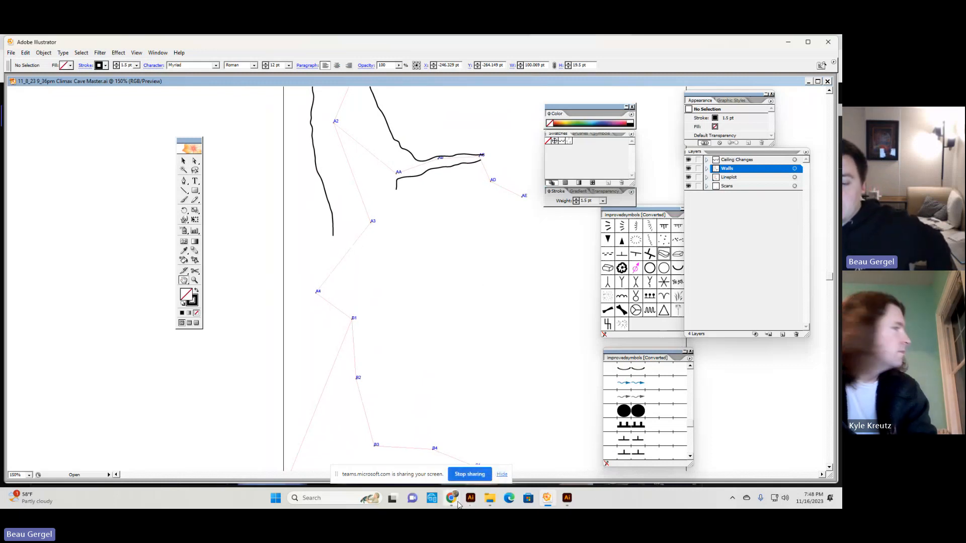
# Step: Switch to Chrome, look over the Teams meeting, cartography presentation and group community chats pages, and stop sharing the screen
pyautogui.moveTo(451, 497)
pyautogui.click(425, 463)
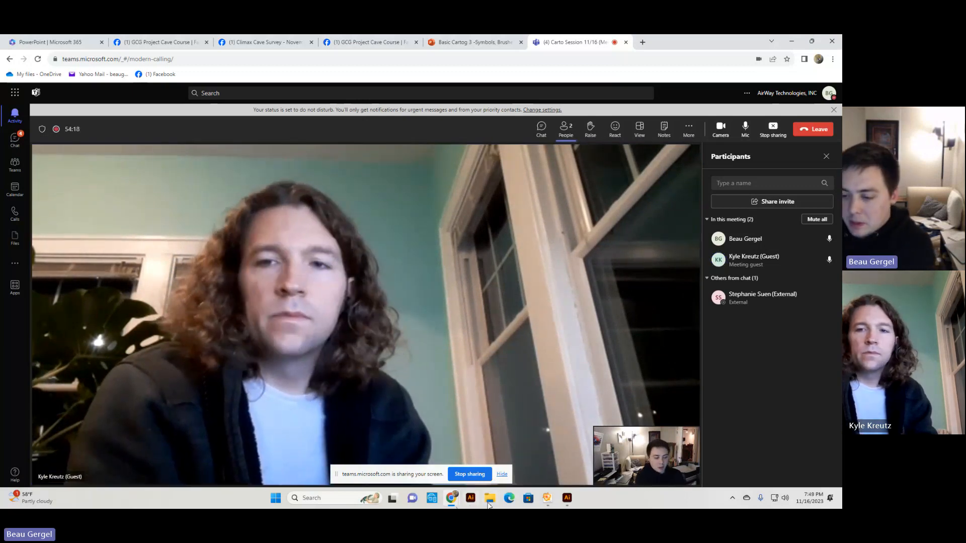
pyautogui.moveTo(494, 504)
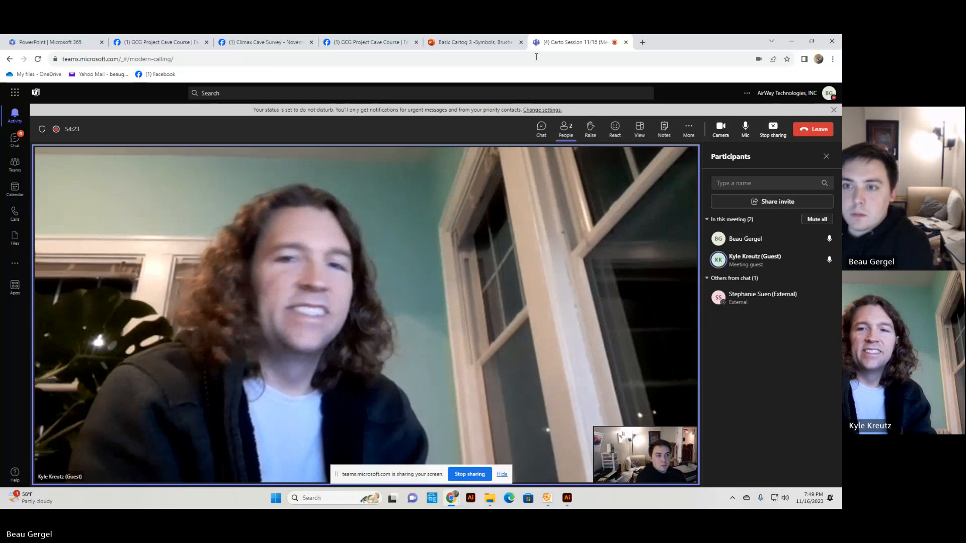
pyautogui.click(495, 43)
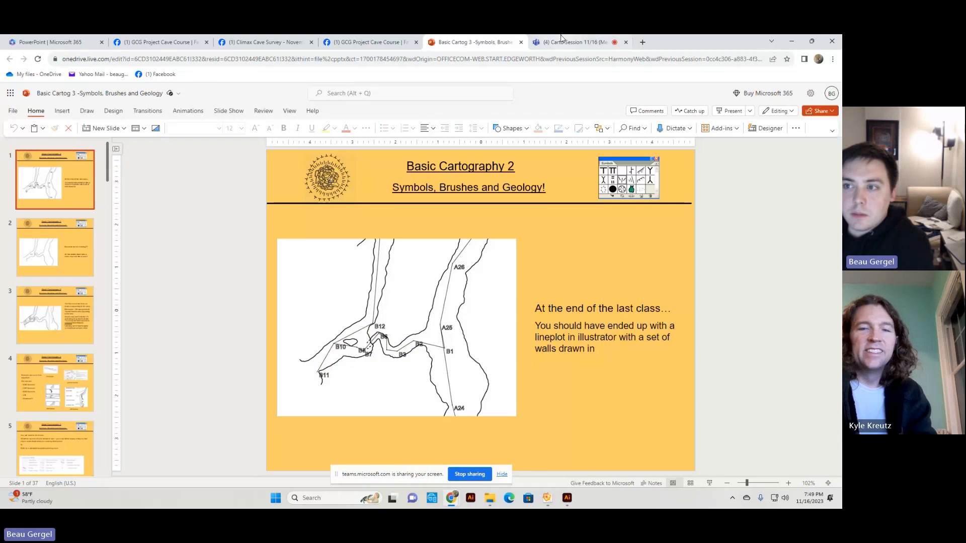
pyautogui.click(573, 42)
pyautogui.click(496, 43)
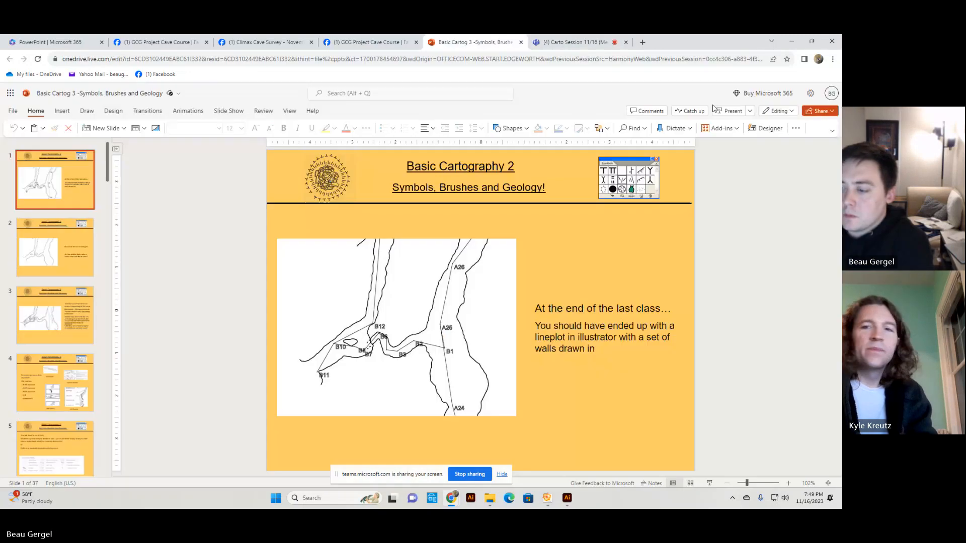
pyautogui.click(408, 41)
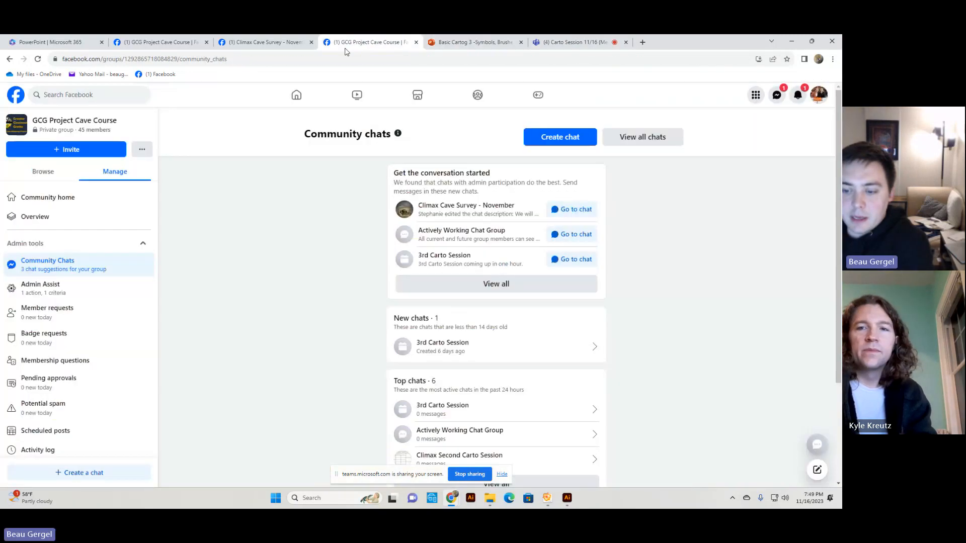
pyautogui.click(468, 474)
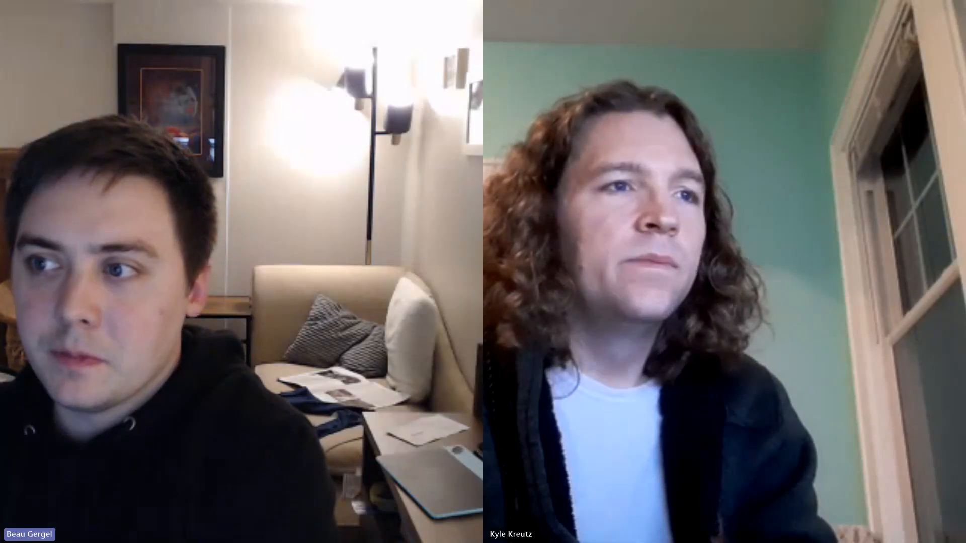